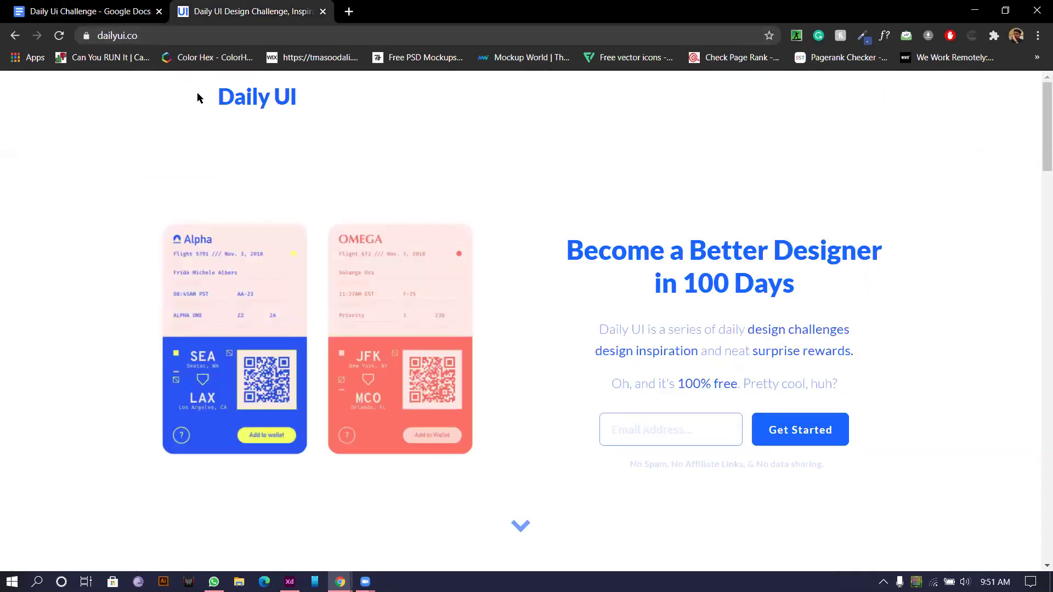
Step: Read the Sign up Page brief in the Daily Ui Challenge document, then switch to Adobe XD
left_click(49, 11)
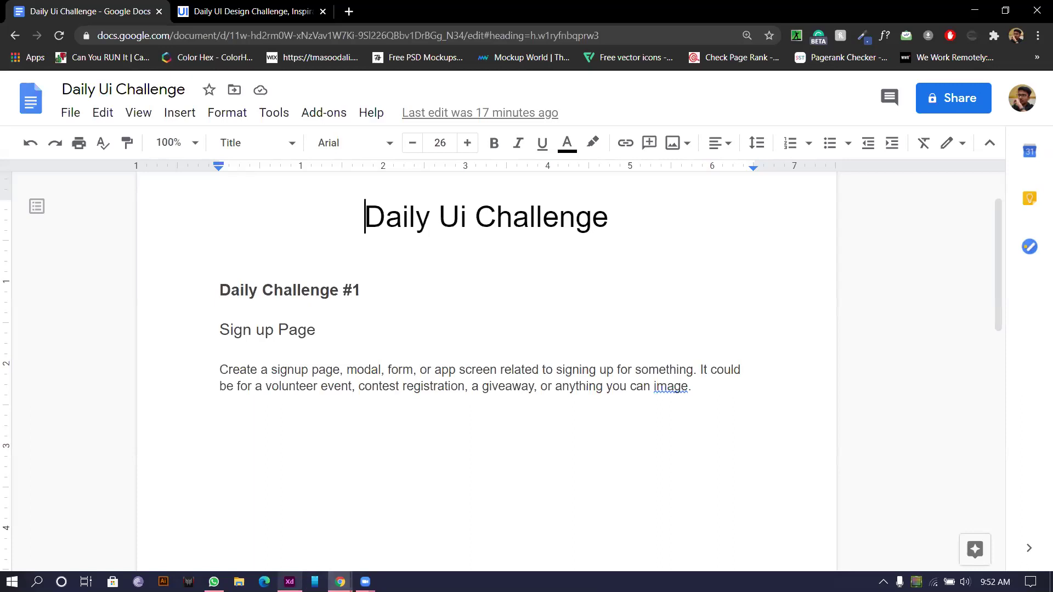
left_click(290, 581)
left_click(383, 132)
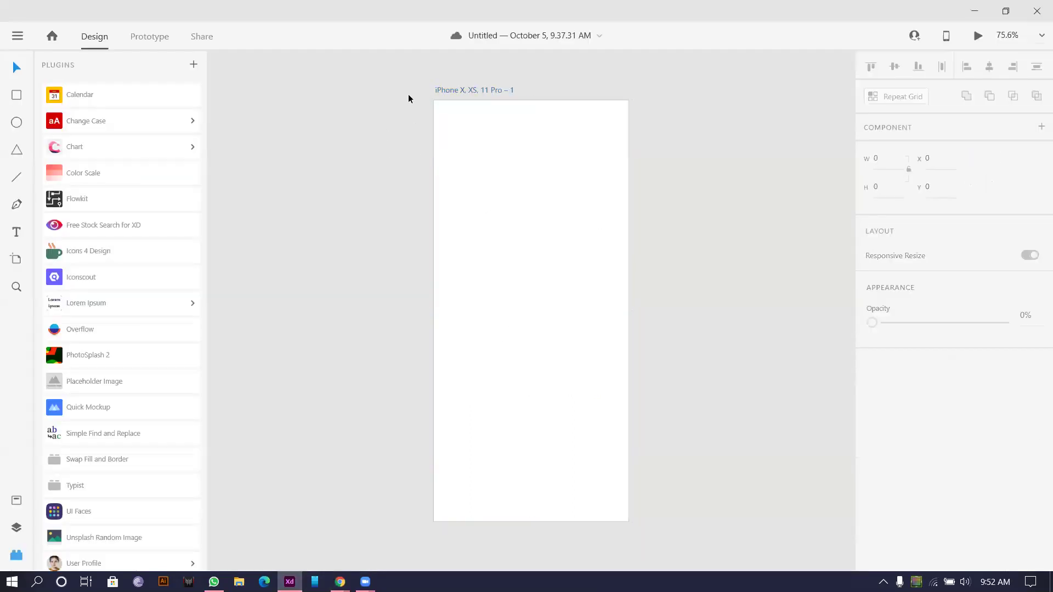
Step: Select the iPhone artboard and zoom out to see it whole
left_click(439, 104)
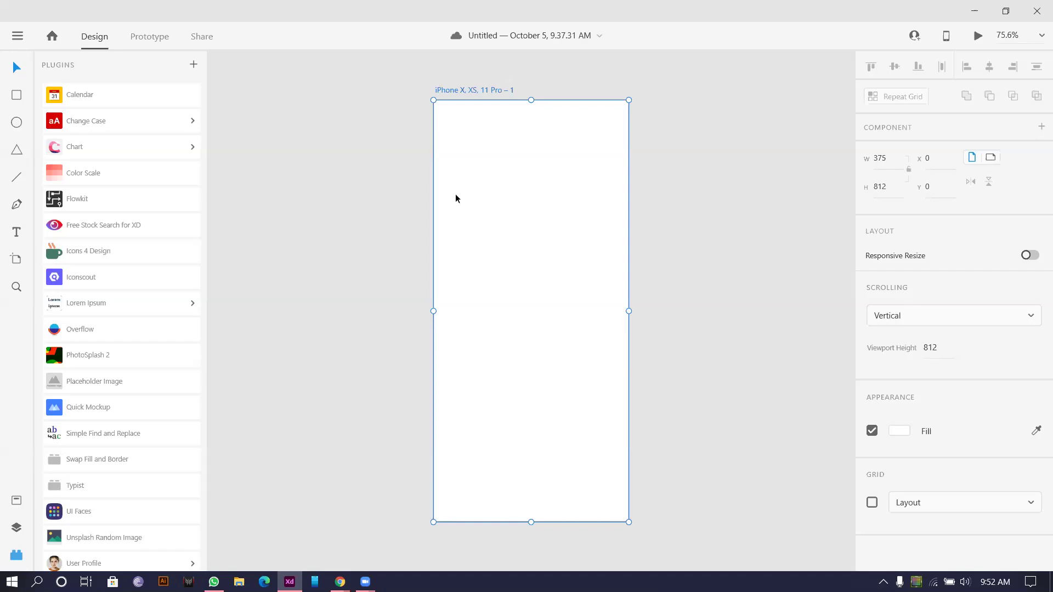
scroll(450, 163, "down", 2)
scroll(450, 163, "down", 2, "ctrl")
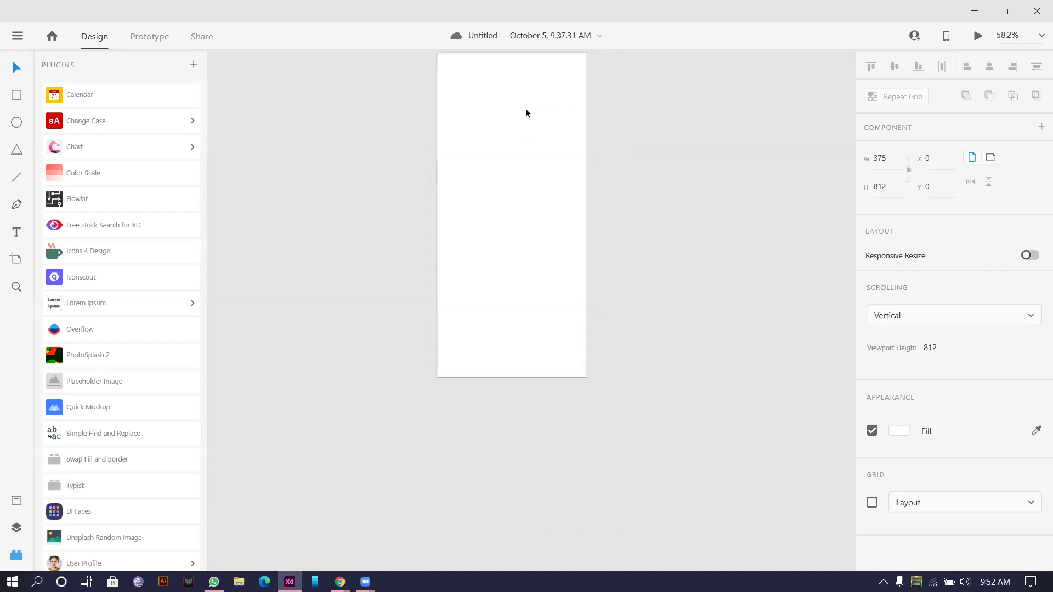
scroll(520, 123, "up", 2)
scroll(470, 159, "down", 5, "ctrl")
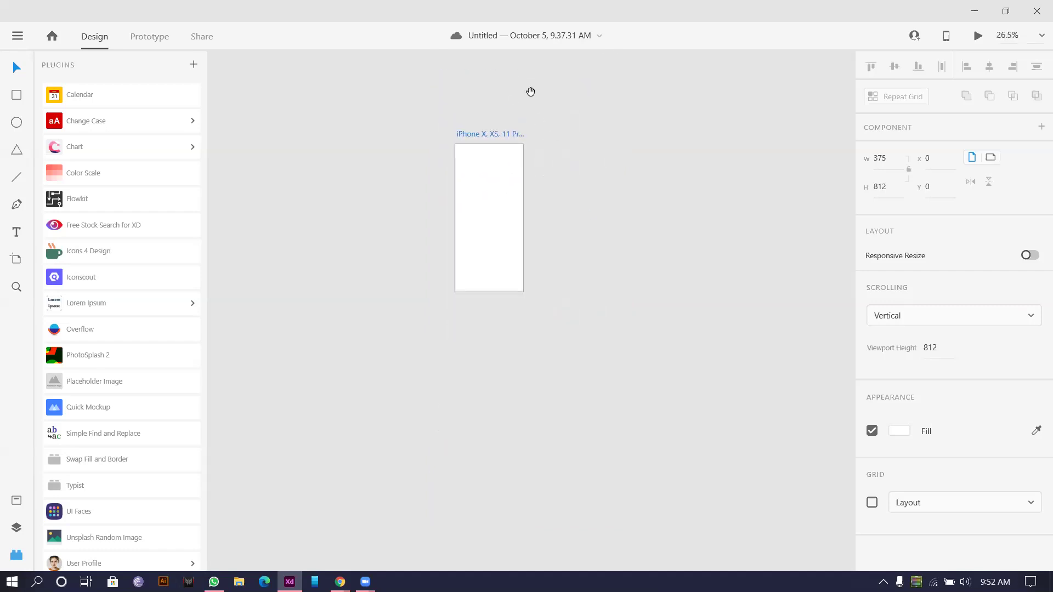
Step: Enter 'Signup Ui Daily Challnge' in the cloud save prompt, then cancel it
left_click(523, 38)
left_click(477, 117)
left_click_drag(476, 116, 303, 115)
left_click_drag(476, 118, 162, 112)
type("Sign")
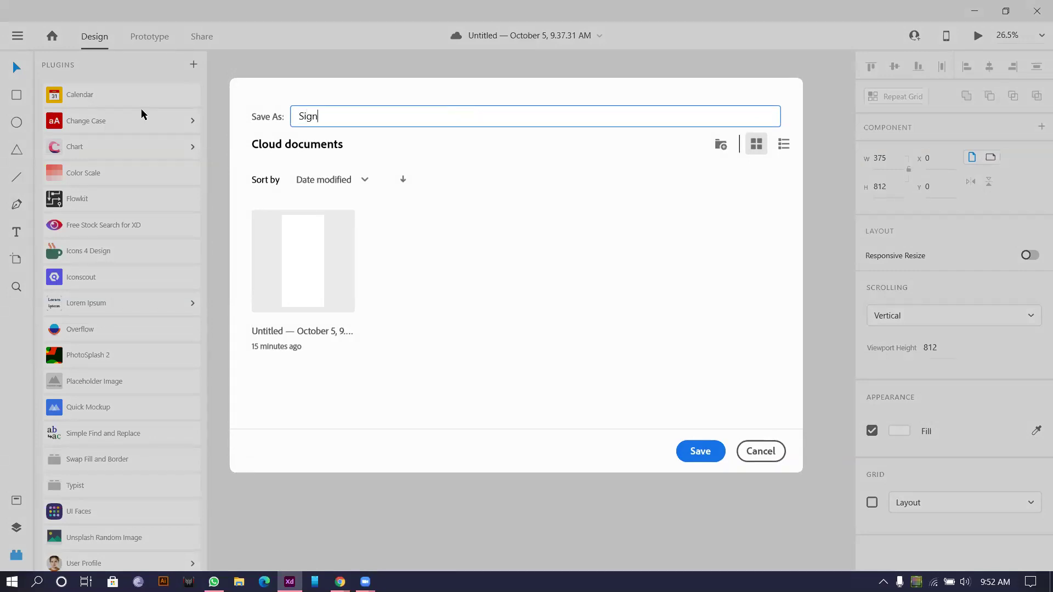
type("up Ui Daily Challnge")
left_click(341, 116)
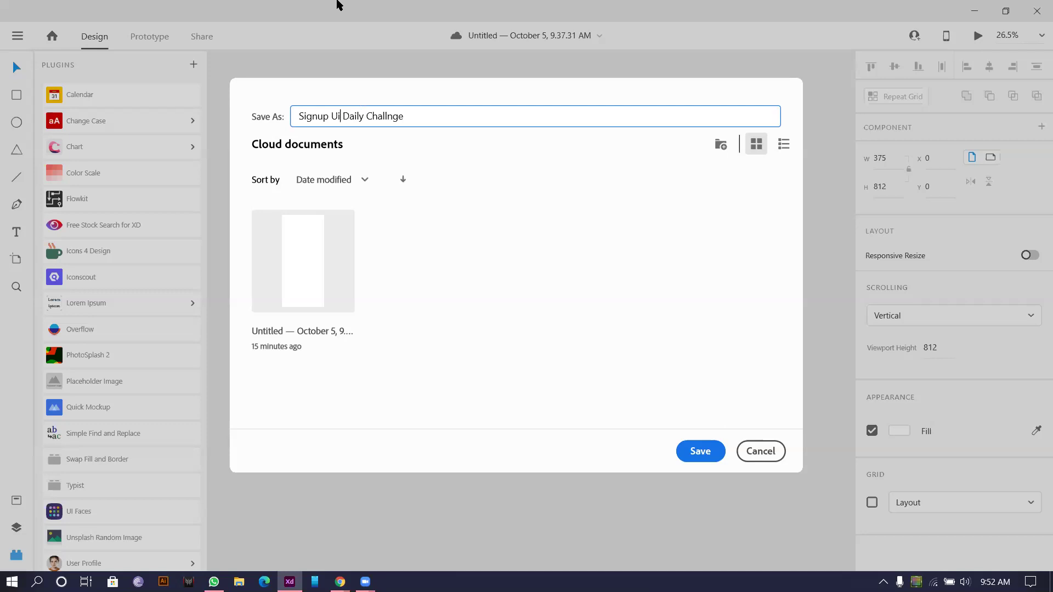
left_click(760, 450)
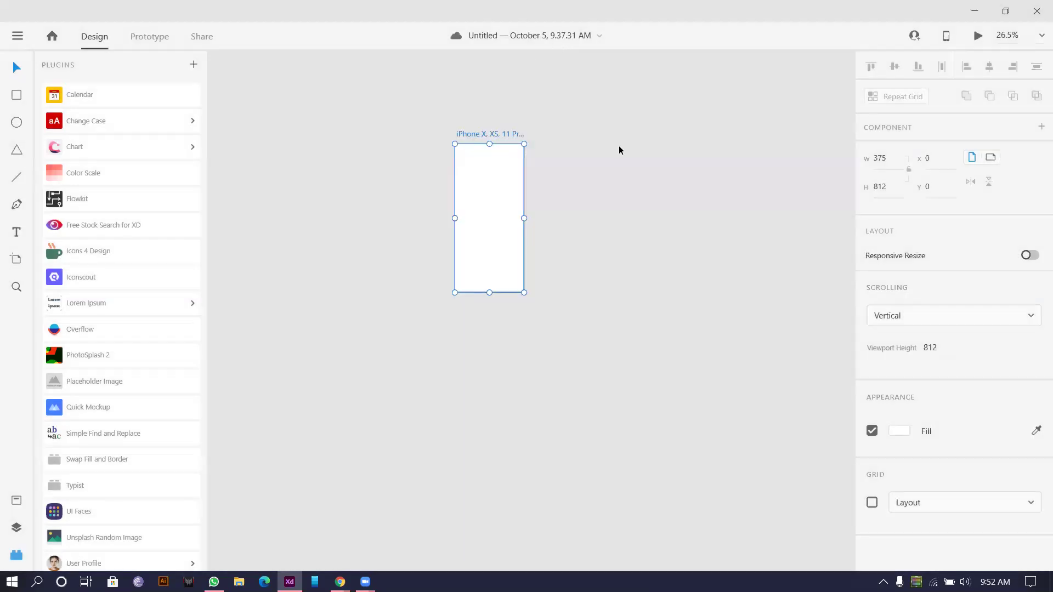
Step: Bring up the save-to-computer dialog and navigate to the Work (E:) drive
key("ctrl+s")
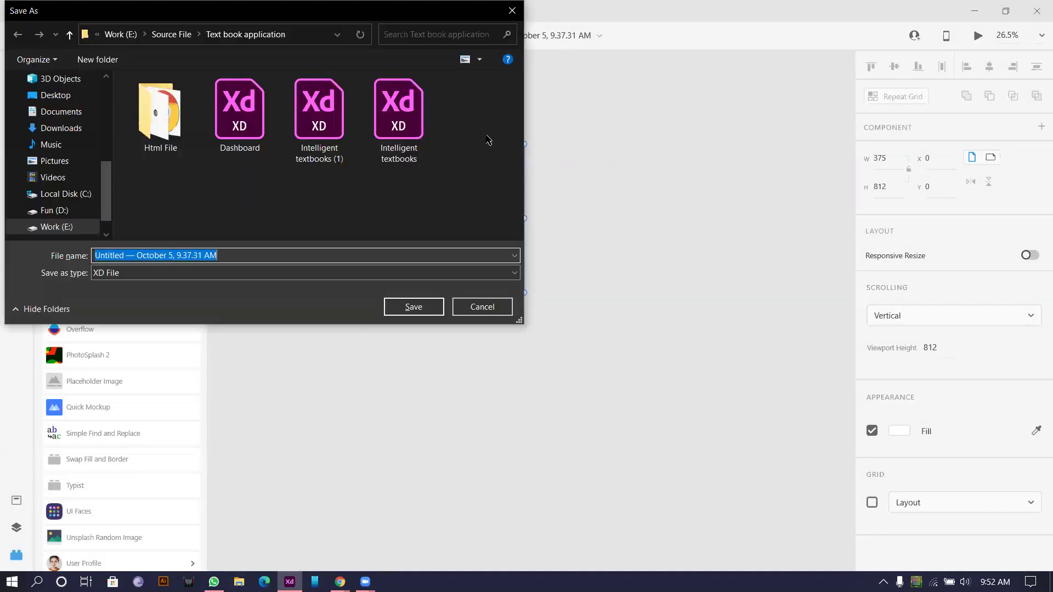
left_click(137, 39)
left_click(104, 34)
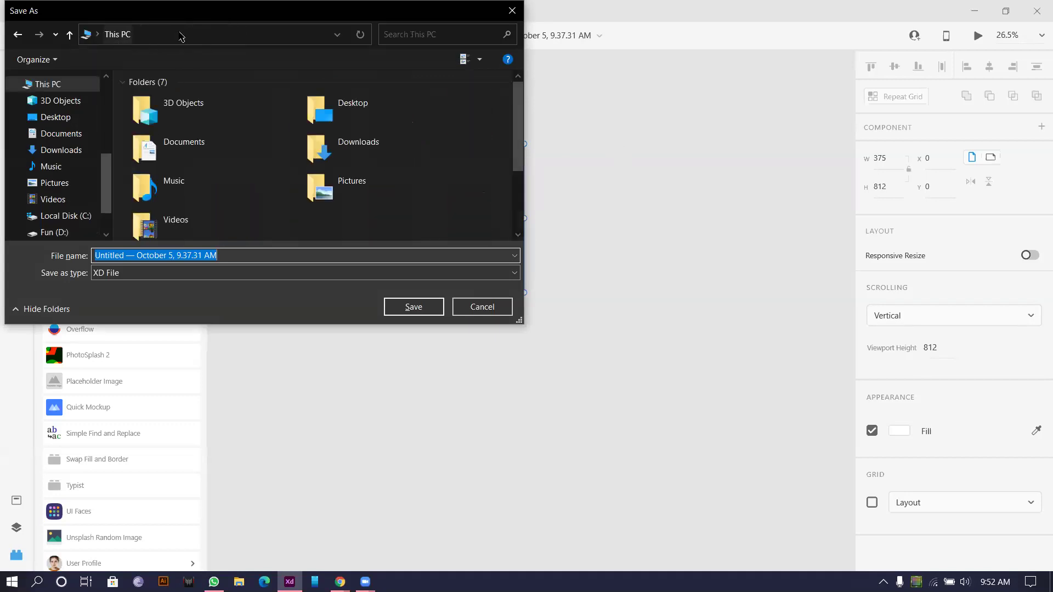
scroll(42, 190, "down", 1)
left_click(43, 192)
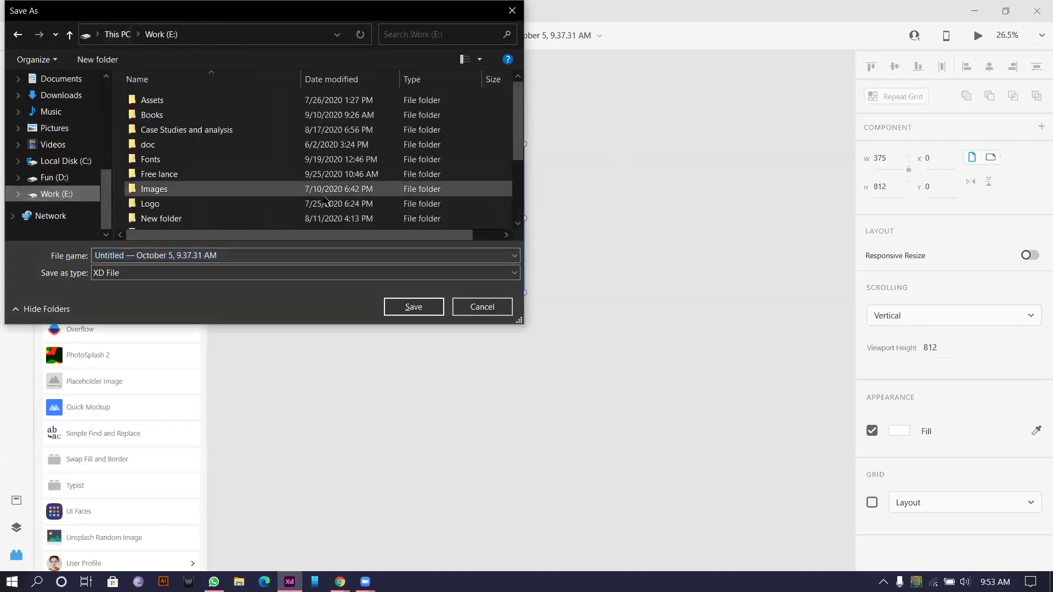
scroll(496, 180, "down", 2)
Step: Create a new folder named 'Daily UI Challenge' on Work (E:)
right_click(496, 180)
mouse_move(605, 311)
left_click(652, 311)
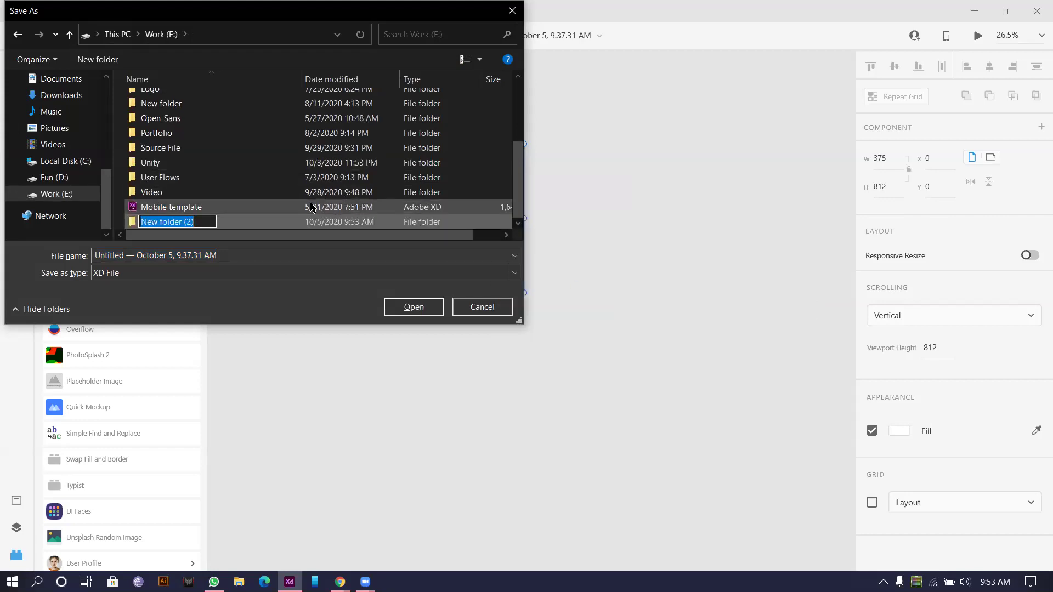
type("Daiy")
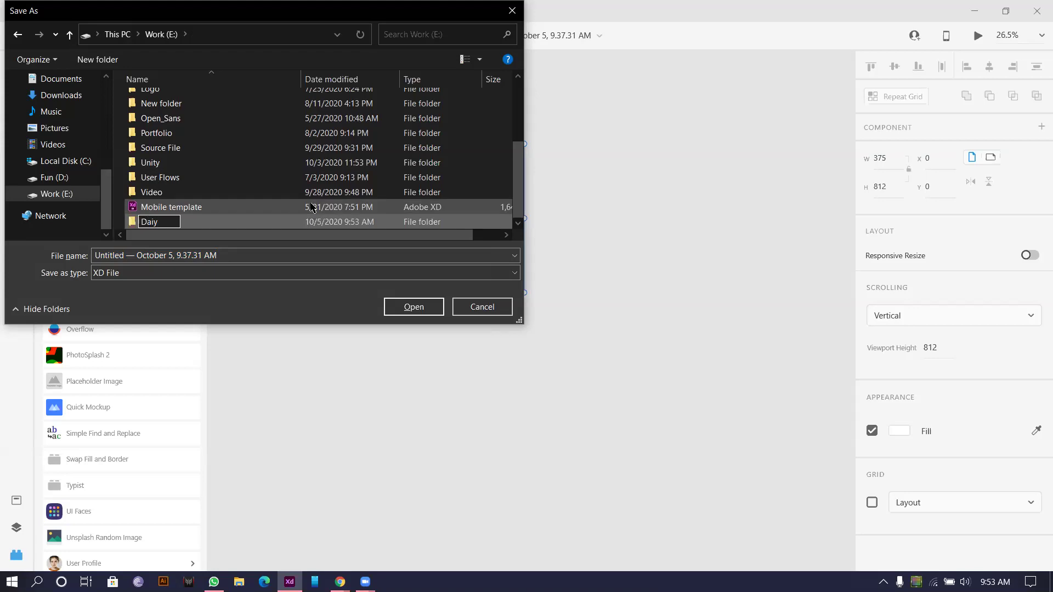
key("BackSpace")
type("ly UI Challeng")
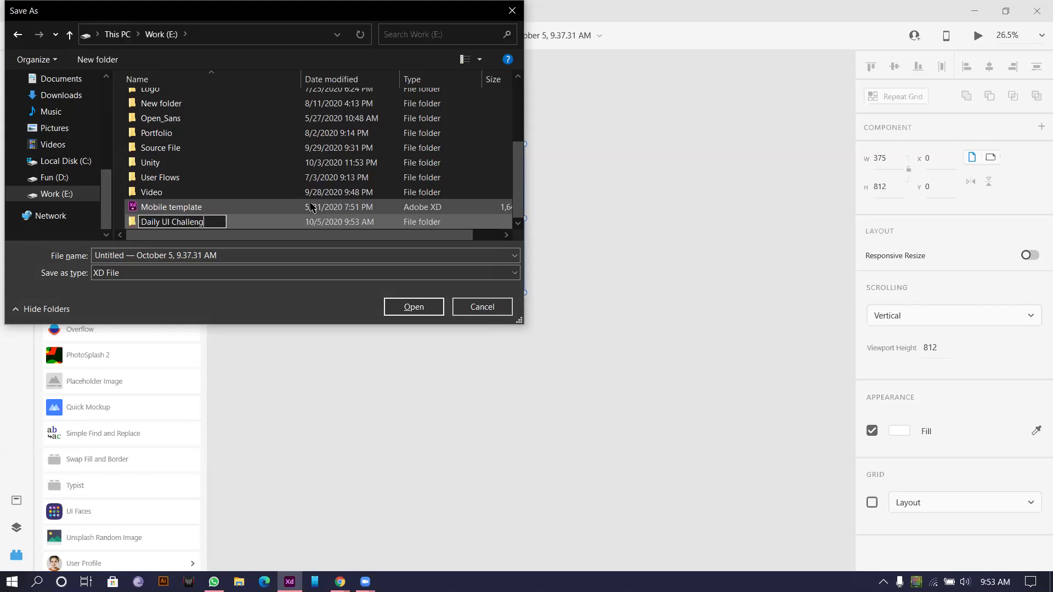
type("e")
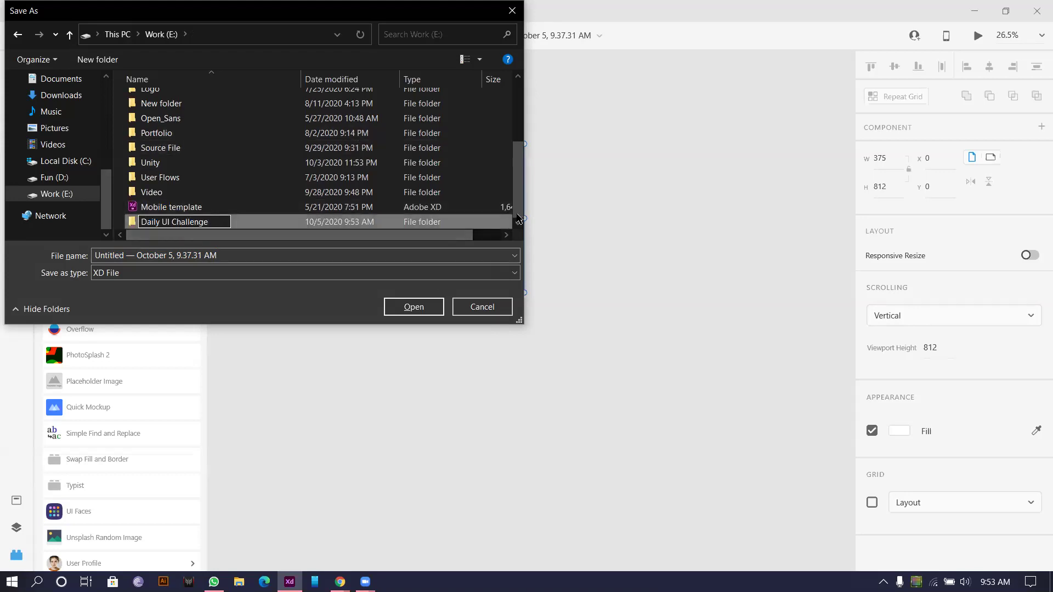
key("Return")
Step: Save the file as 'Daily Ui Challenge#1 Sign up' inside the new folder
left_click(413, 306)
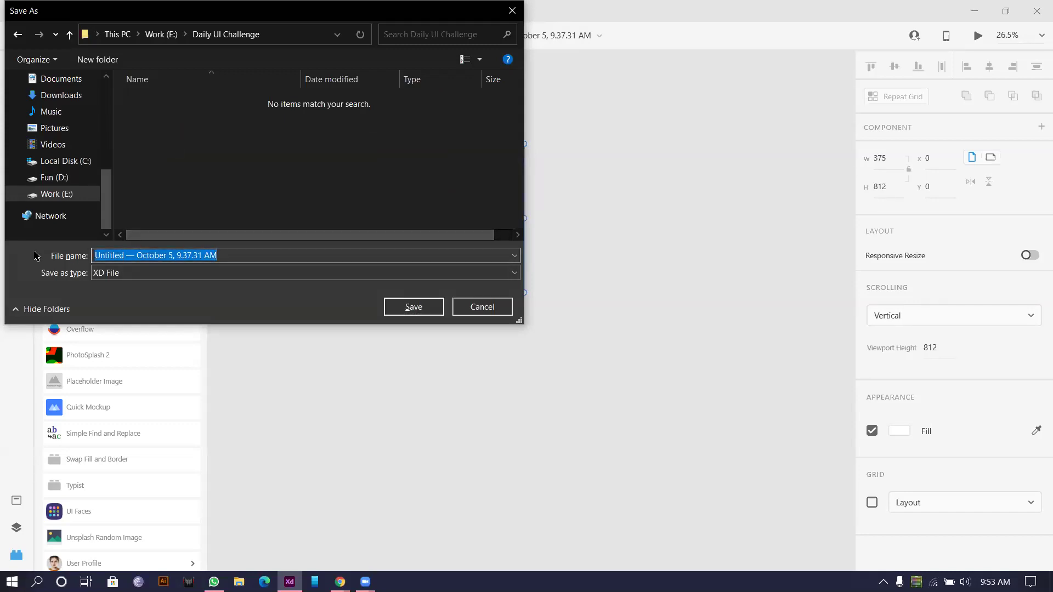
type("Daily Ui")
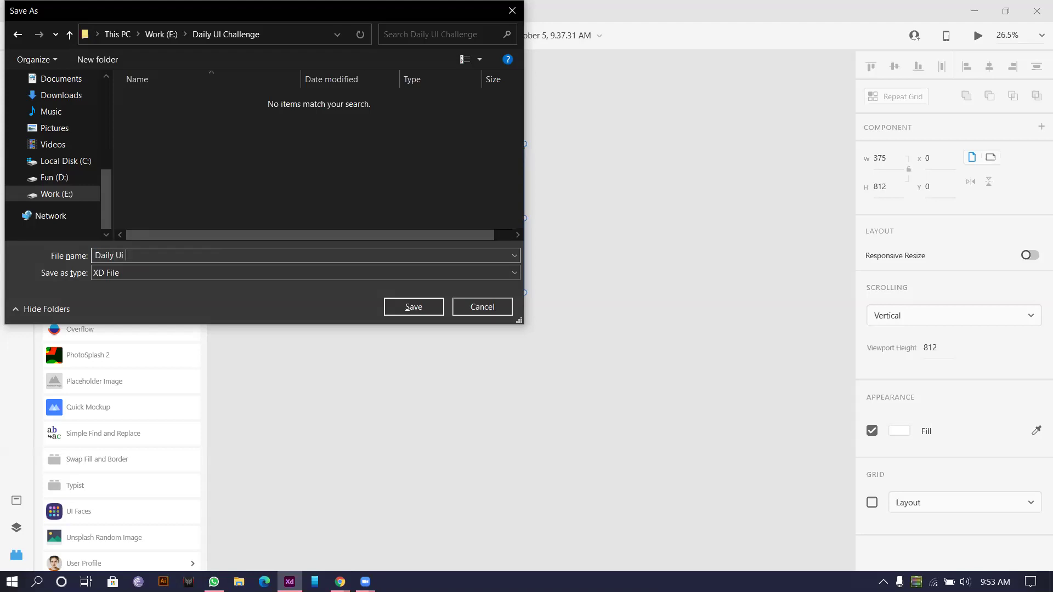
type(" Challenge#1 Sign up")
left_click(406, 307)
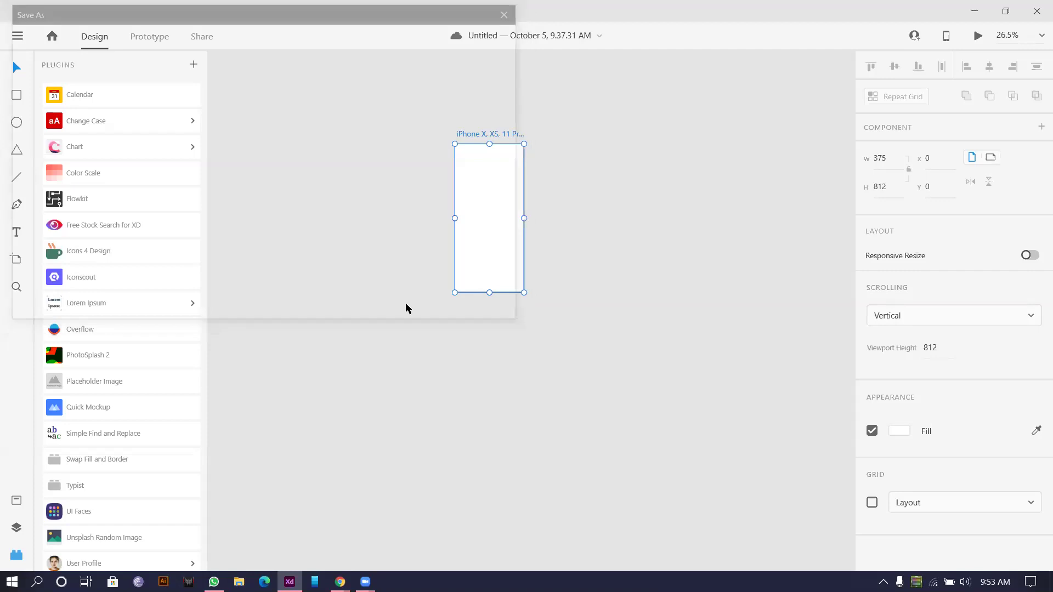
Step: Add a 'Name' text label to the left of the artboard
left_click(574, 61)
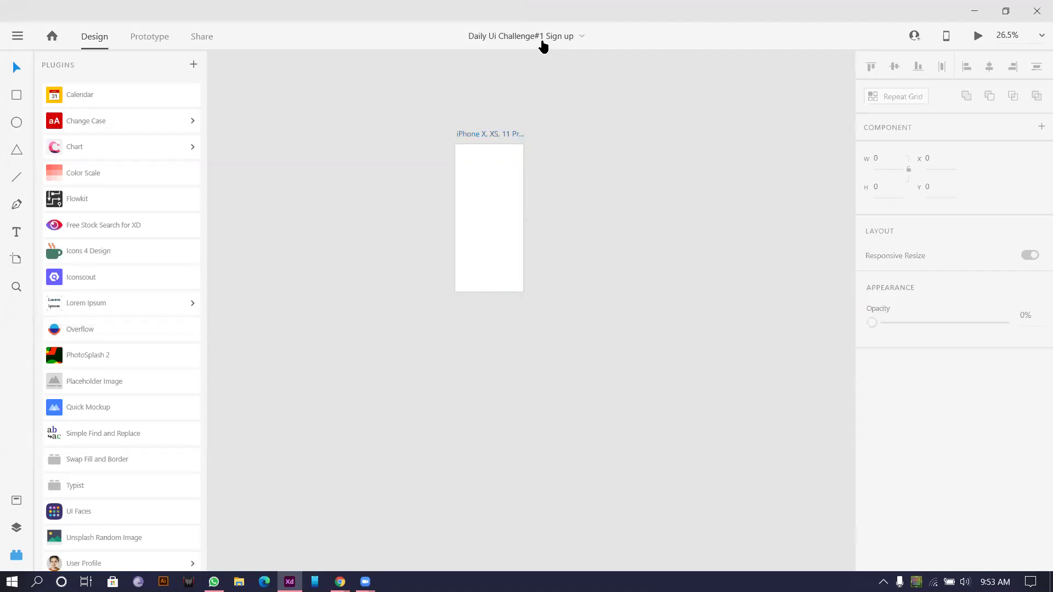
scroll(487, 127, "down", 1)
left_click(470, 141)
scroll(476, 136, "up", 5)
scroll(476, 137, "down", 4)
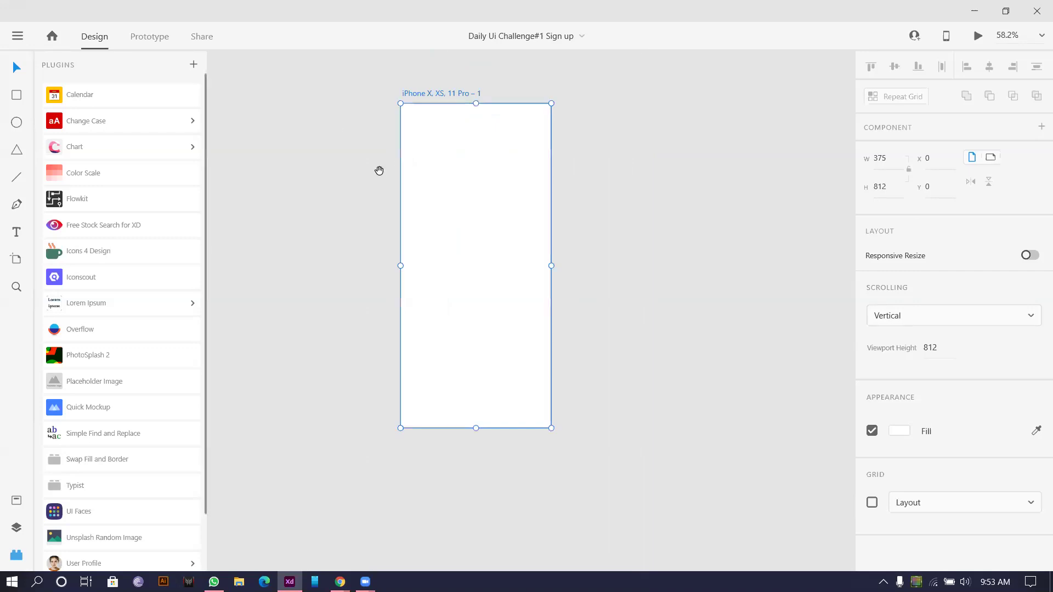
left_click_drag(296, 148, 378, 176)
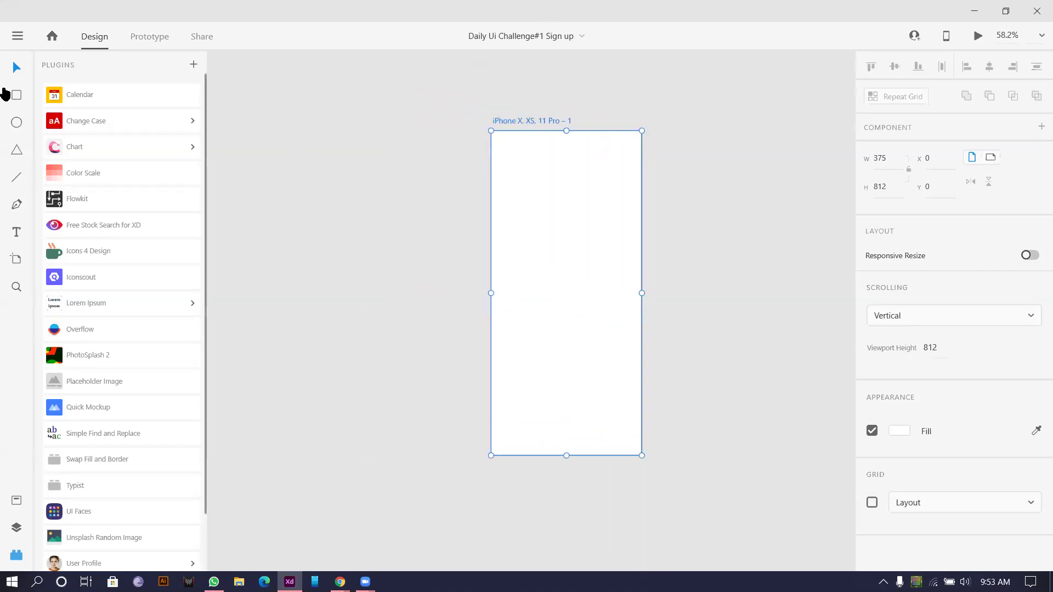
left_click(17, 232)
left_click(390, 175)
type("Name")
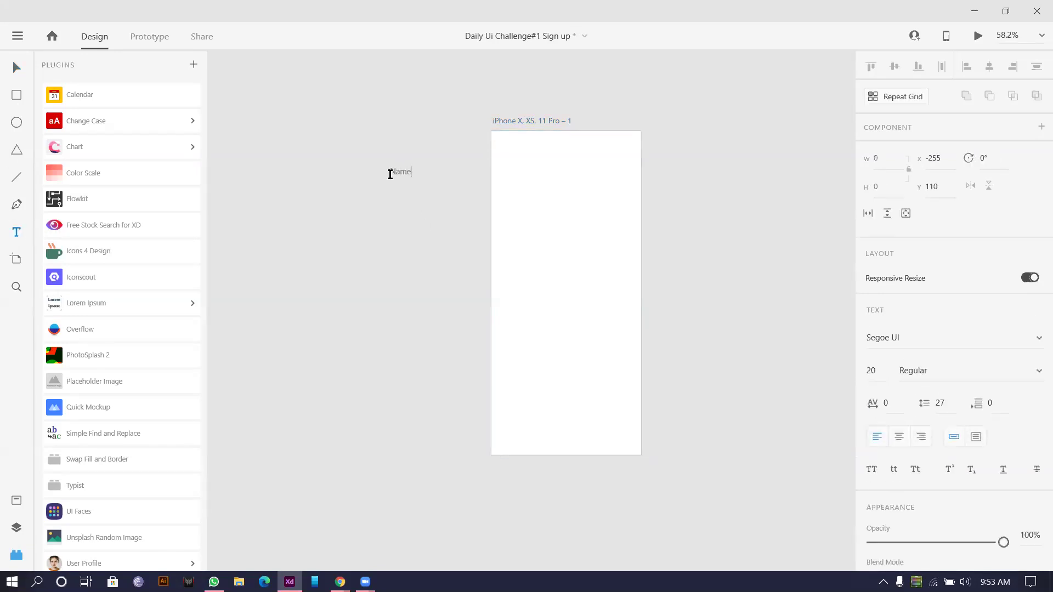
left_click(16, 69)
Step: Duplicate the label below as 'Email Address' and 'Phone Number'
scroll(503, 177, "up", 3)
left_click_drag(403, 195, 432, 265)
type("Email Address")
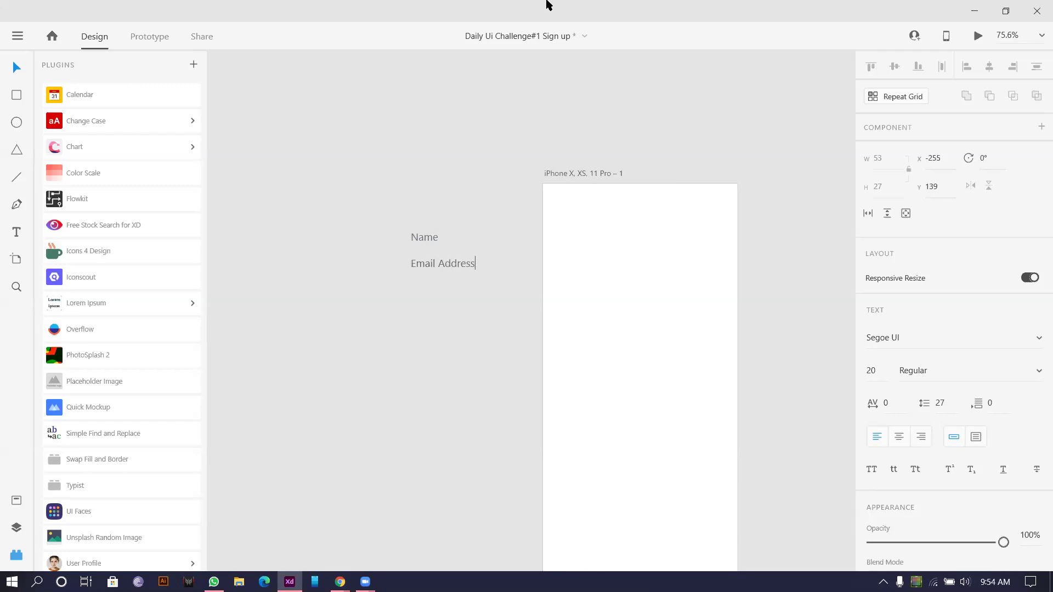
key("Escape")
left_click_drag(453, 261, 451, 291)
double_click(452, 291)
type("Phone Number")
key("Escape")
Step: Add a 'Create a password' label beneath Phone Number
left_click_drag(459, 289, 460, 325)
double_click(457, 325)
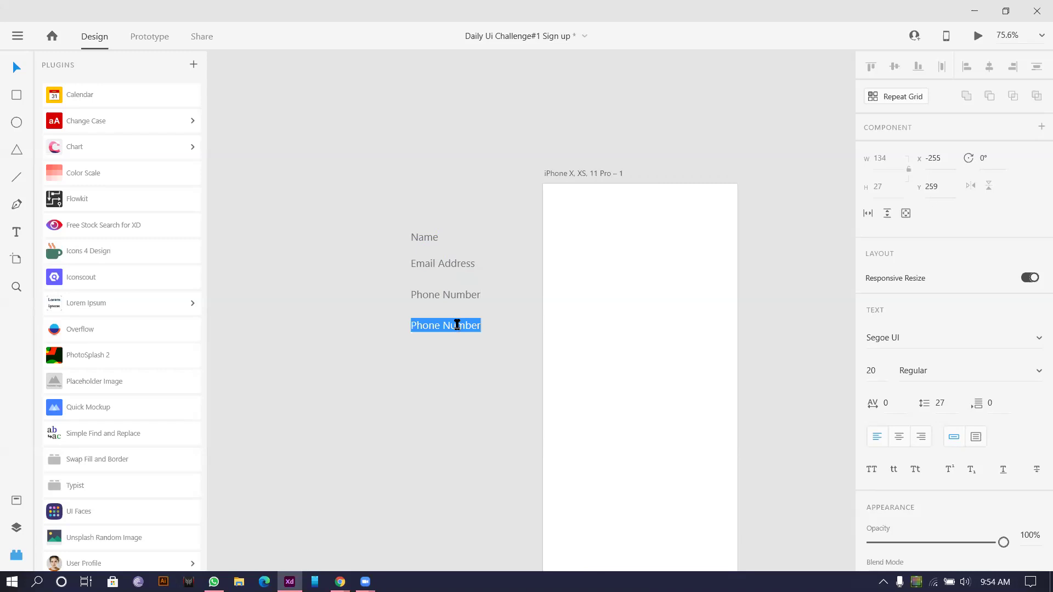
type("Create a password")
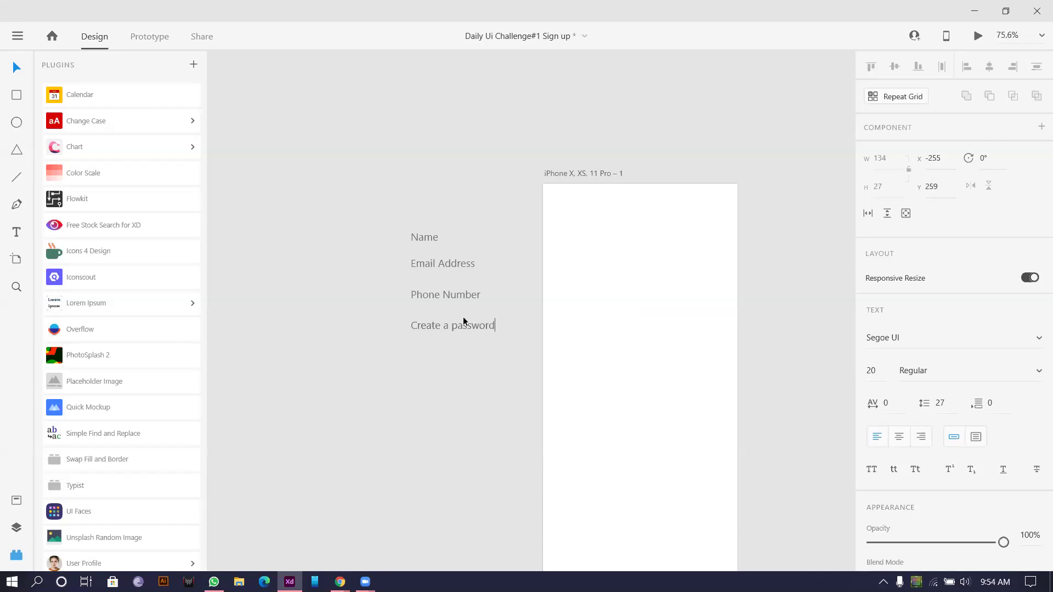
scroll(525, 291, "down", 3)
Step: Add a 'Re-type password' label as the last field label
left_click_drag(492, 310, 492, 324)
scroll(493, 323, "up", 2)
scroll(469, 391, "up", 3)
scroll(468, 391, "up", 2)
double_click(482, 390)
type("Re")
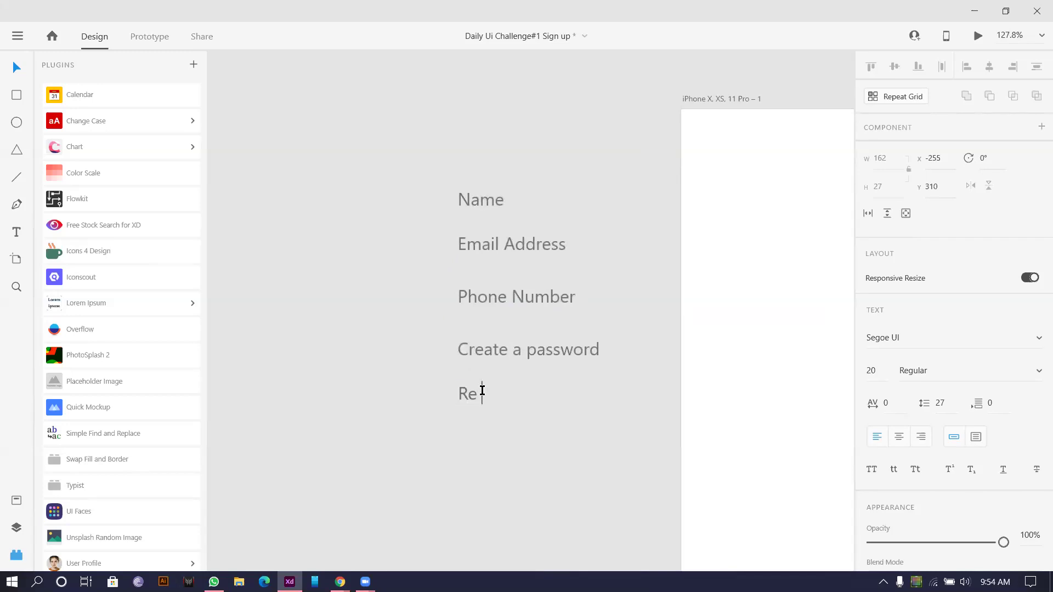
type("-type password")
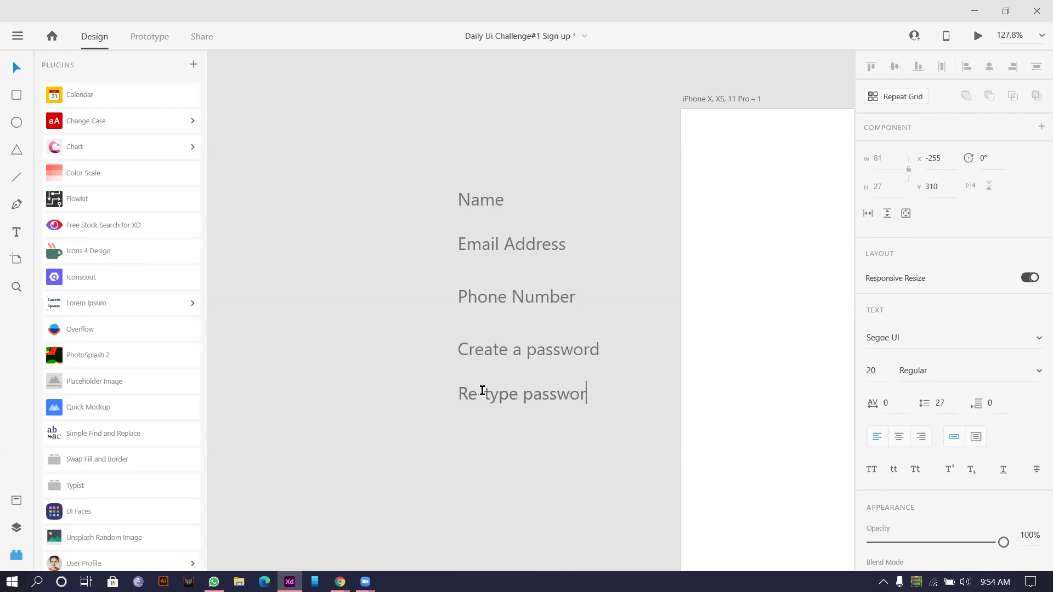
key("Escape")
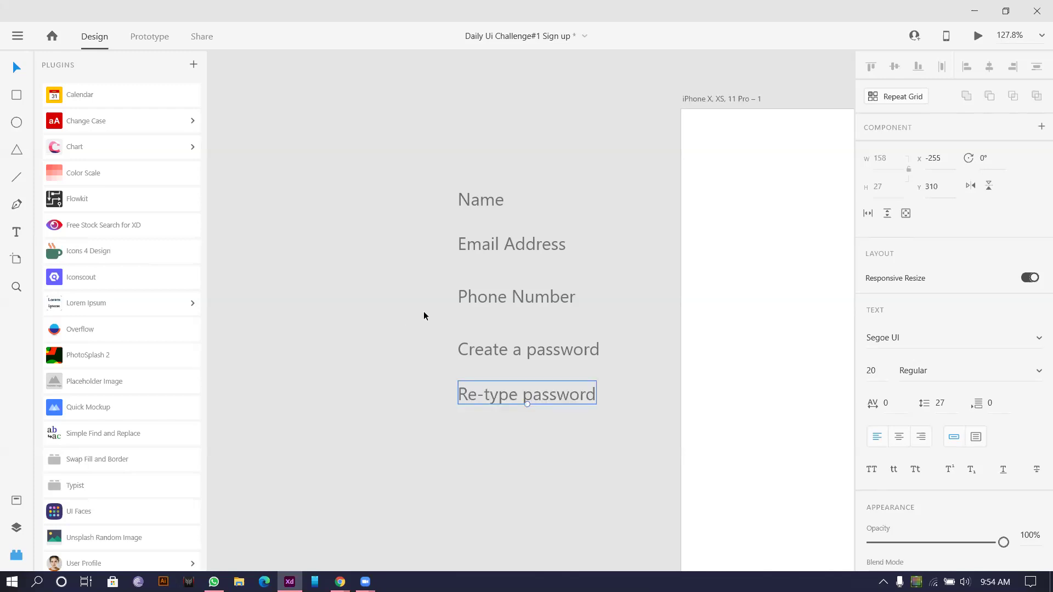
scroll(424, 310, "down", 3)
scroll(382, 255, "left", 3)
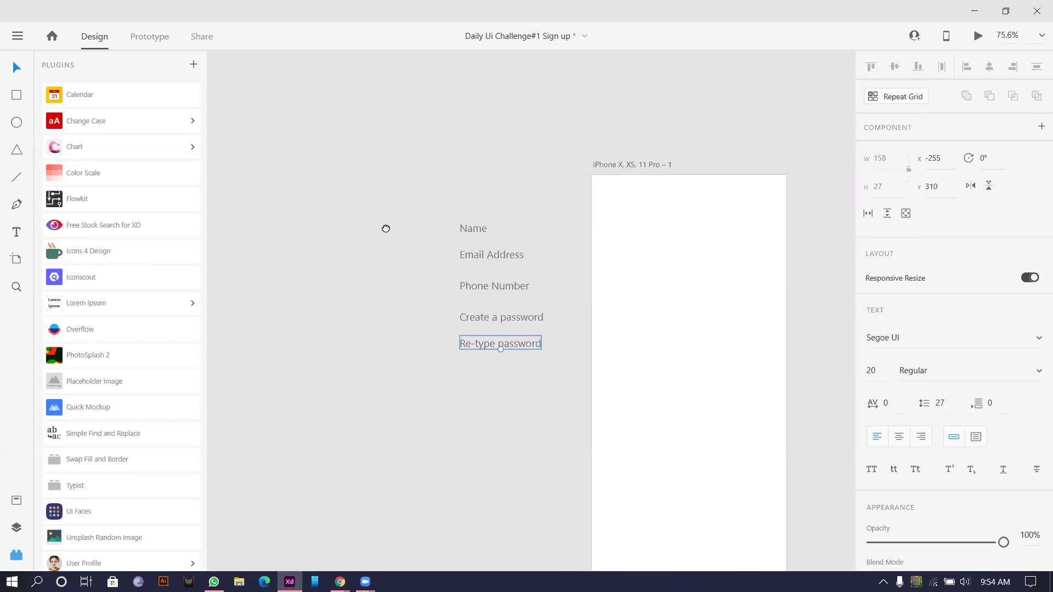
scroll(485, 272, "up", 2)
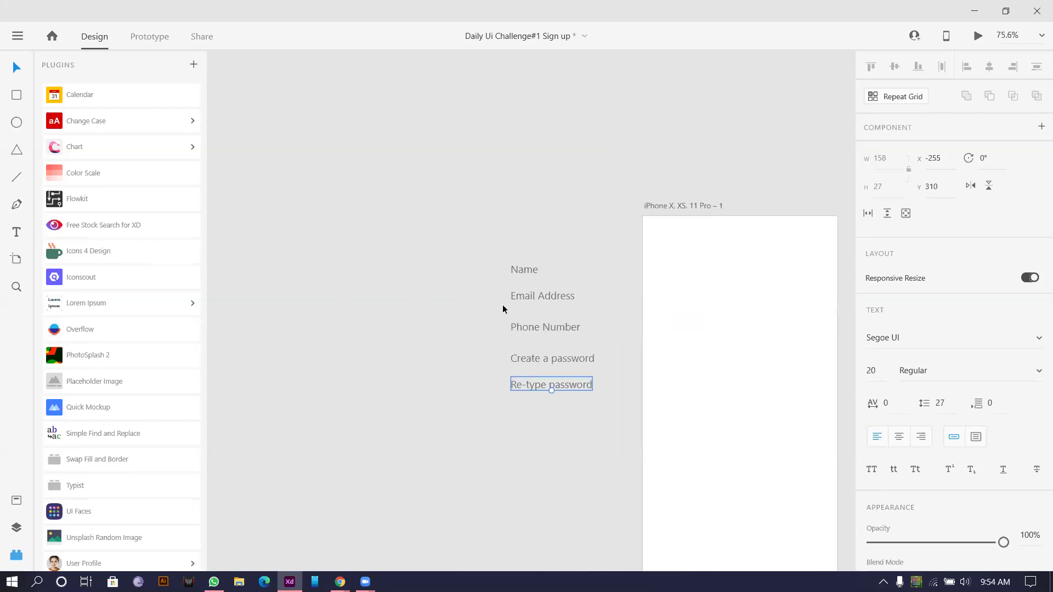
Step: Copy the Email Address and Create a password labels off to the left
left_click(555, 297, "shift")
left_click_drag(554, 297, 461, 281)
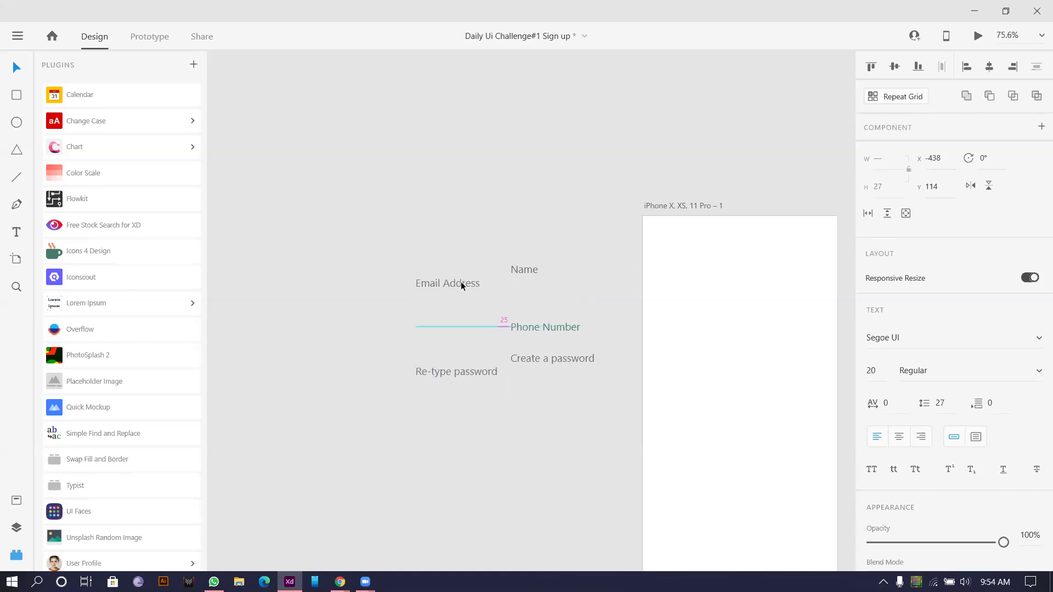
key("ctrl+z")
left_click(527, 360)
left_click(551, 296, "shift")
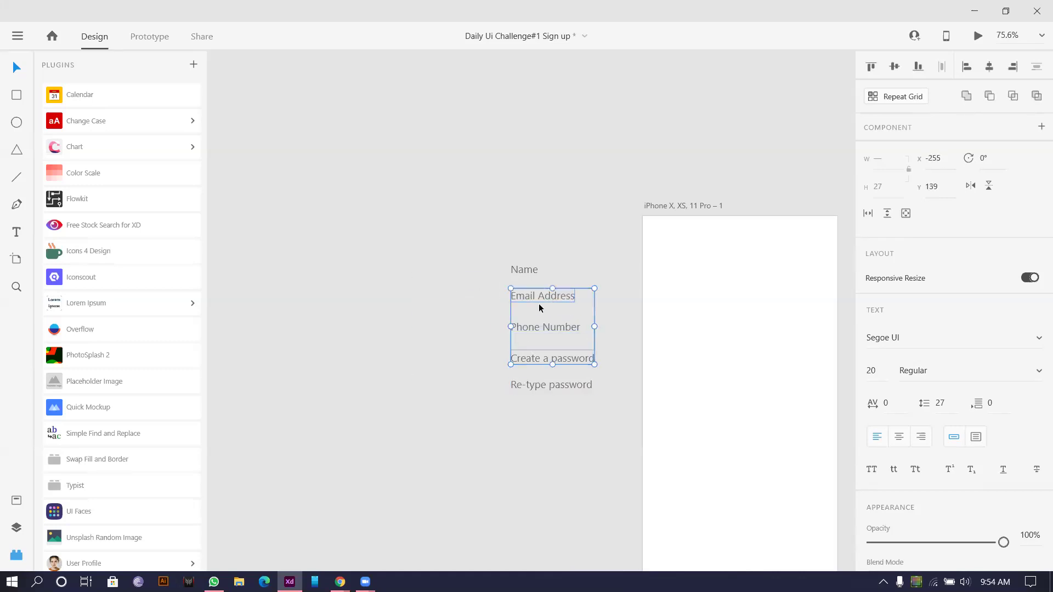
left_click_drag(521, 303, 416, 272)
Step: Change the copied label to 'Password' and place it just beneath Email Address
double_click(432, 327)
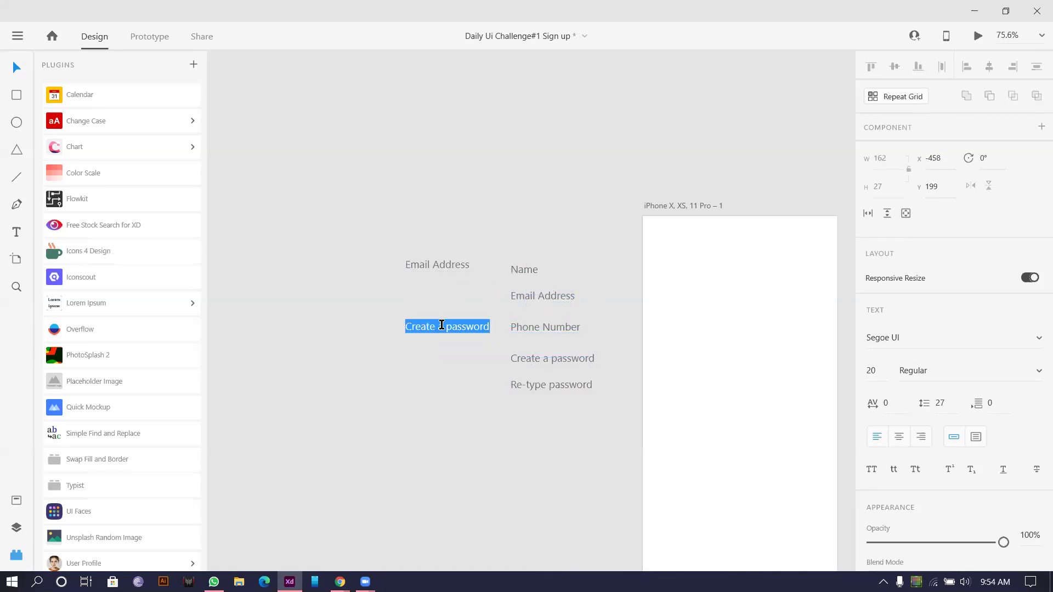
left_click_drag(451, 327, 386, 328)
type("P")
scroll(458, 281, "up", 2)
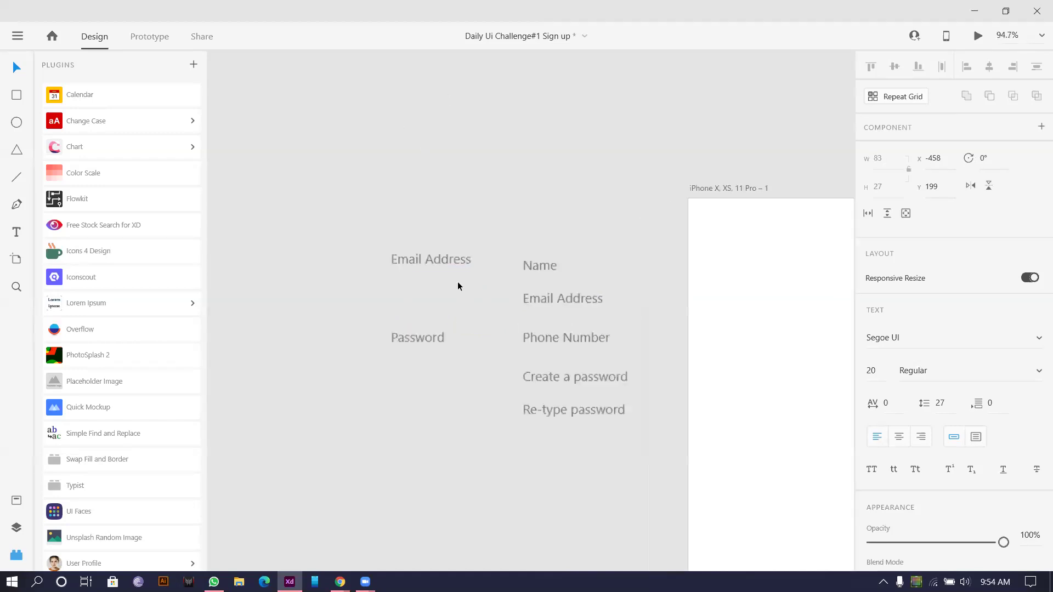
scroll(442, 275, "up", 1)
left_click(407, 373)
left_click_drag(406, 374, 401, 320)
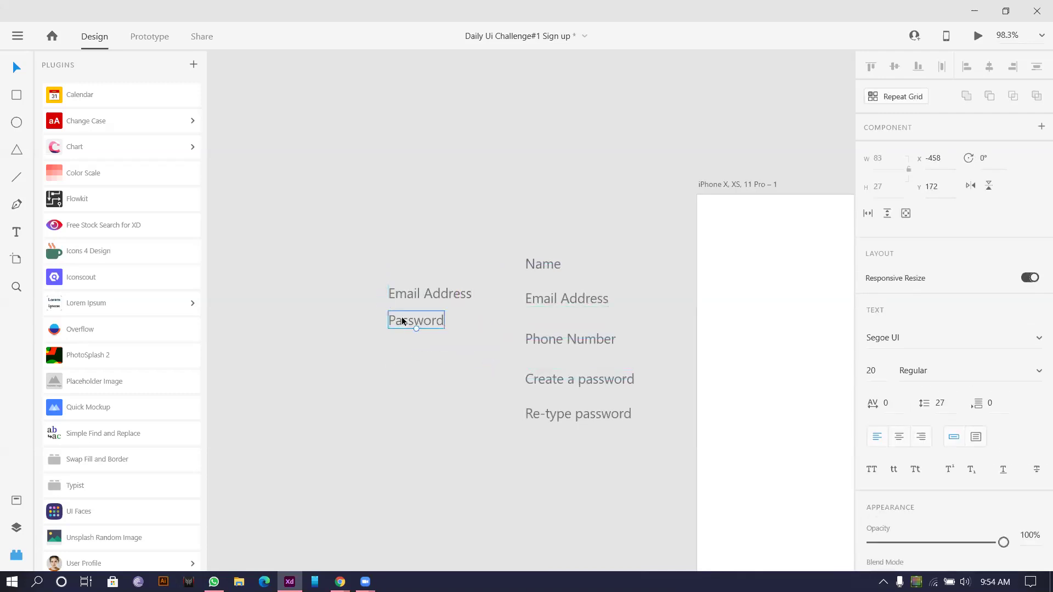
Step: Check the new label pair and the five sign-up labels, then start renaming the artboard
left_click(427, 241)
left_click_drag(408, 251, 411, 341)
left_click(560, 168)
left_click_drag(560, 169, 536, 472)
scroll(536, 472, "down", 5)
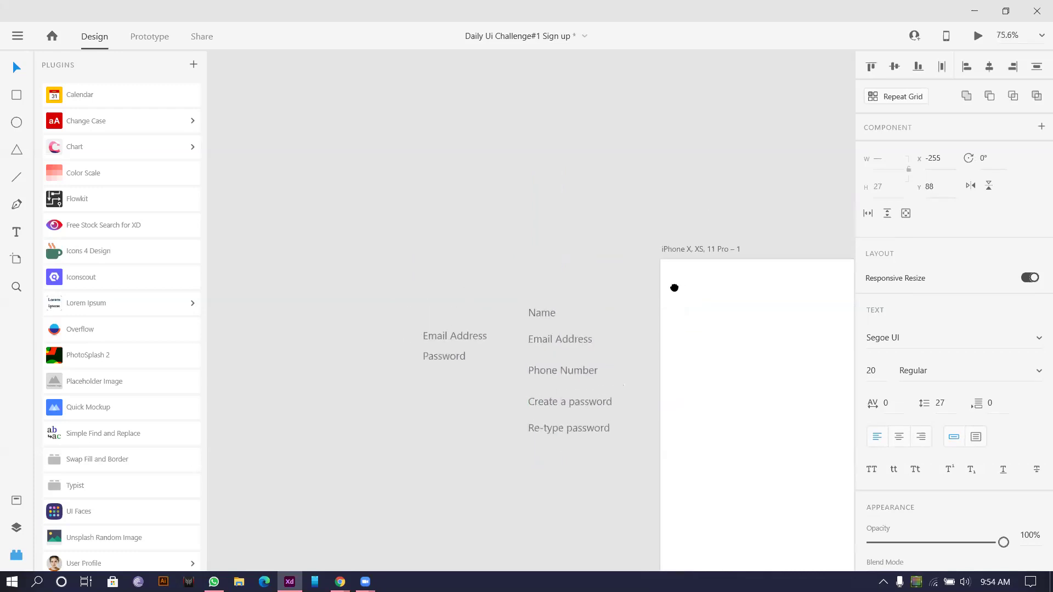
left_click_drag(674, 288, 466, 268)
double_click(475, 229)
Step: Name the artboard 'Sign up' and duplicate it alongside as a 'Login' artboard
type("S")
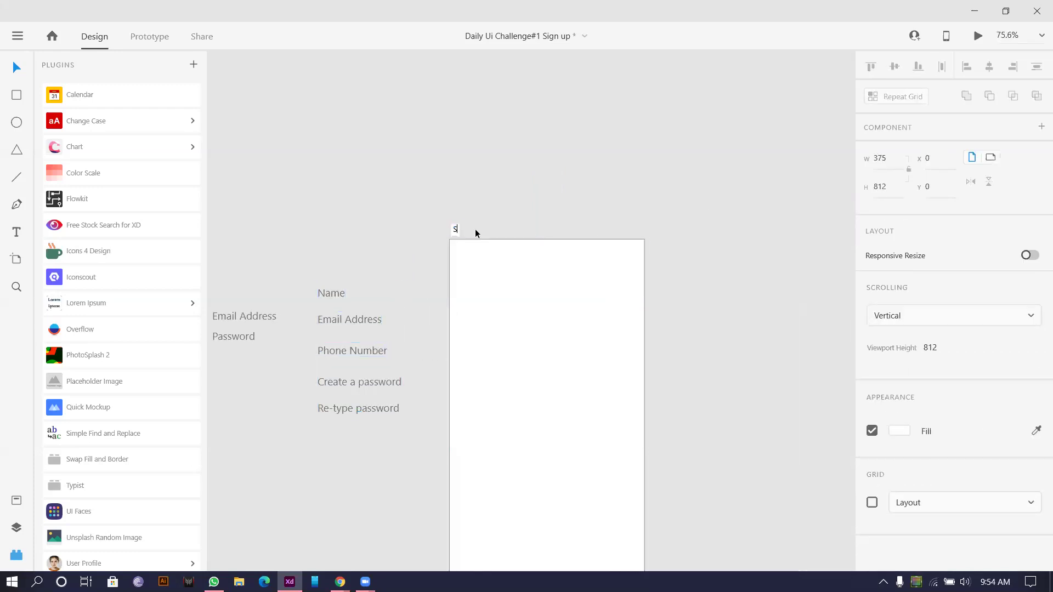
type("ign up")
key("Return")
scroll(496, 159, "down", 3)
left_click_drag(470, 193, 651, 200)
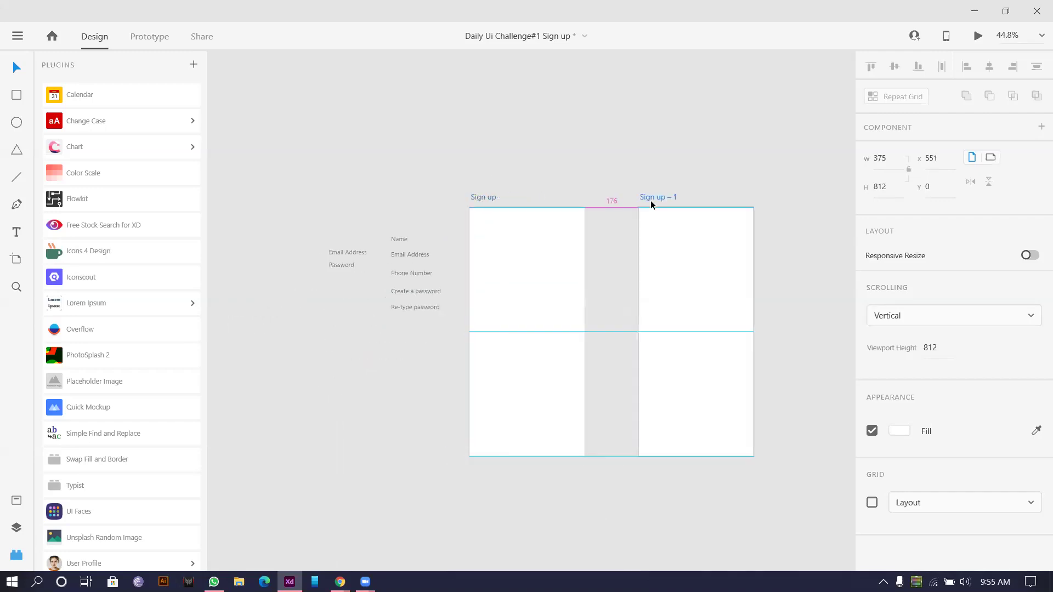
double_click(658, 197)
type("Login")
key("Return")
Step: Draw a square to the left of the artboards
scroll(489, 181, "down", 3)
scroll(571, 251, "up", 3)
left_click_drag(385, 335, 401, 344)
left_click(17, 102)
mouse_move(425, 309)
left_mouse_down()
mouse_move(459, 344)
mouse_move(482, 409)
left_mouse_up()
left_click(9, 70)
Step: Fill the upper square dark grey #3C3C3C
scroll(281, 263, "up", 2)
left_click(494, 345)
left_click(899, 457)
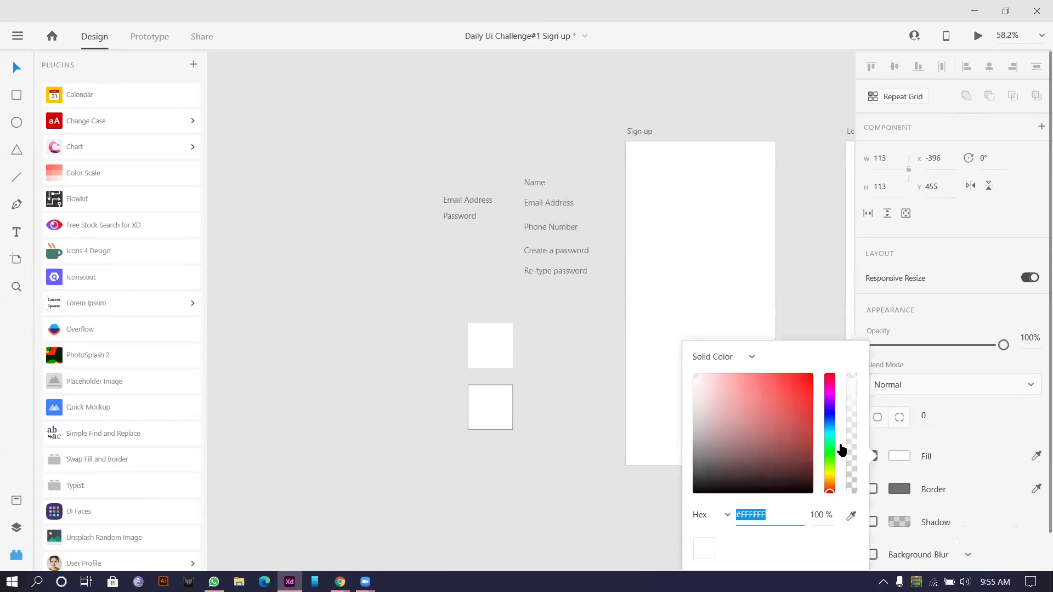
mouse_move(719, 392)
left_mouse_down()
mouse_move(667, 439)
mouse_move(667, 470)
mouse_move(665, 455)
mouse_move(661, 464)
left_mouse_up()
left_click(365, 450)
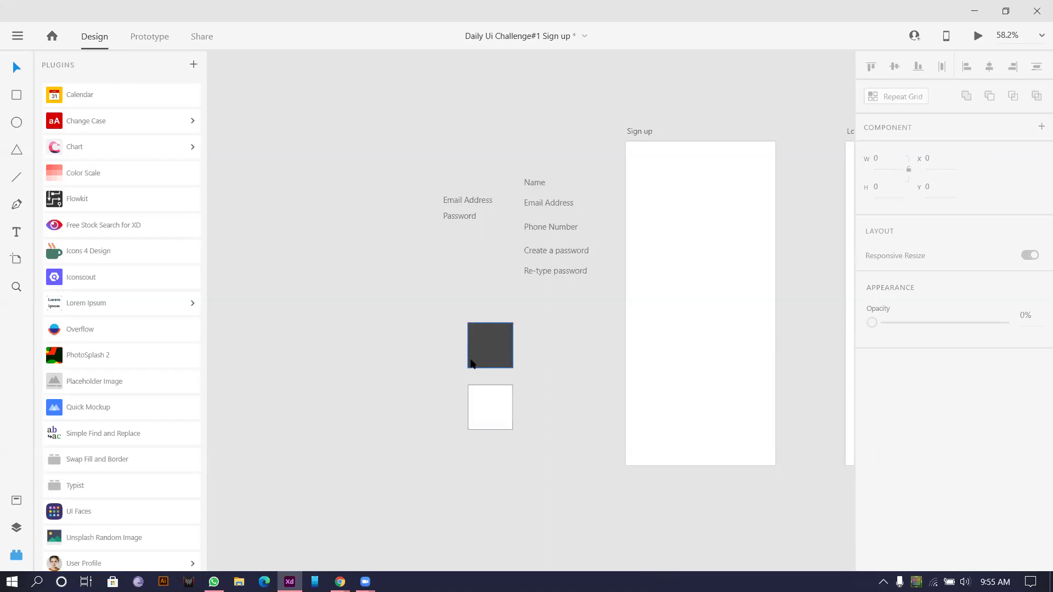
Step: Give the lower square a yellow fill with no outline and move it over the dark square
left_click(490, 420)
left_click(873, 487)
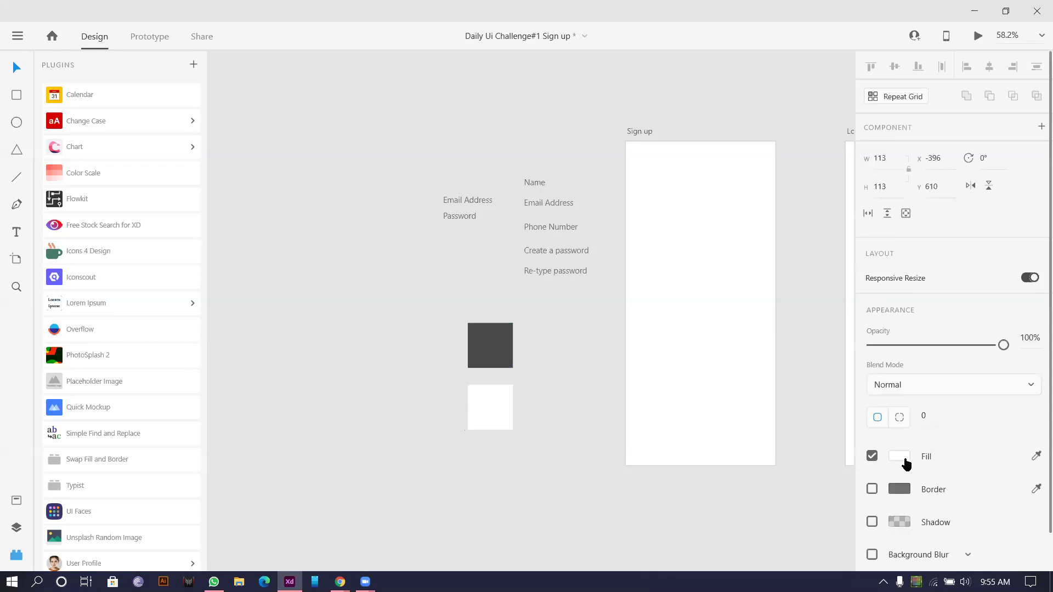
left_click(899, 456)
left_click_drag(831, 490, 828, 477)
left_click_drag(803, 403, 795, 375)
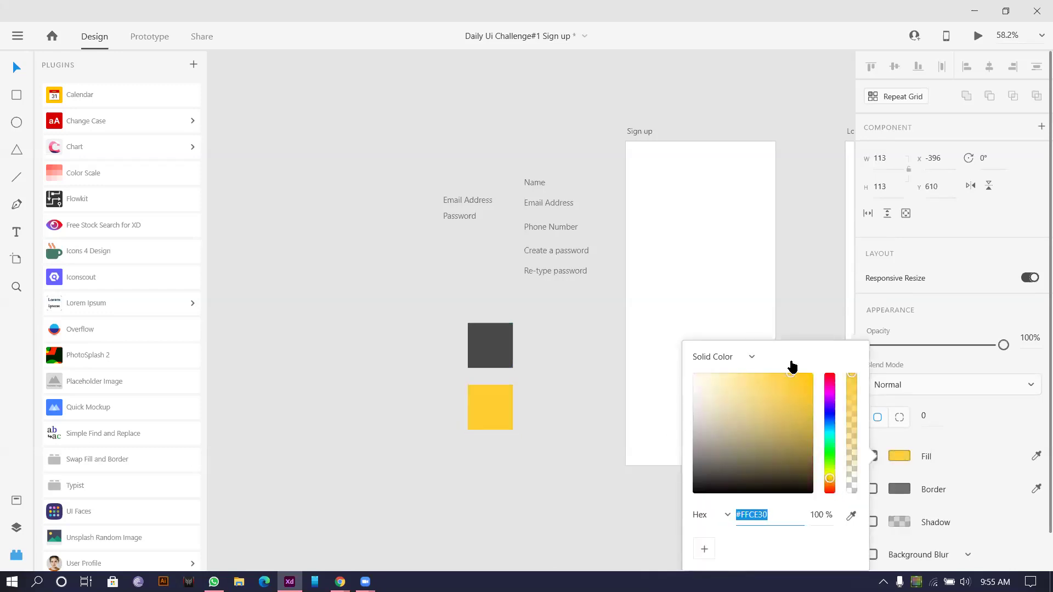
left_click(594, 392)
left_click_drag(509, 409, 495, 341)
Step: Check the yellow circle's #FFCC26 hex fill value
scroll(503, 339, "up", 4)
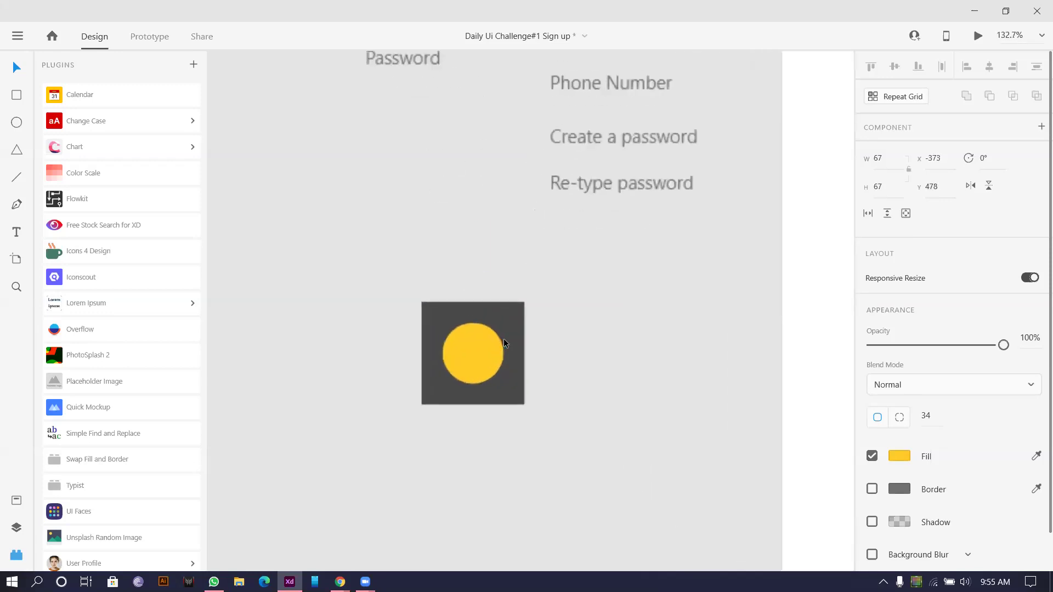
left_click(629, 310)
scroll(626, 313, "down", 3)
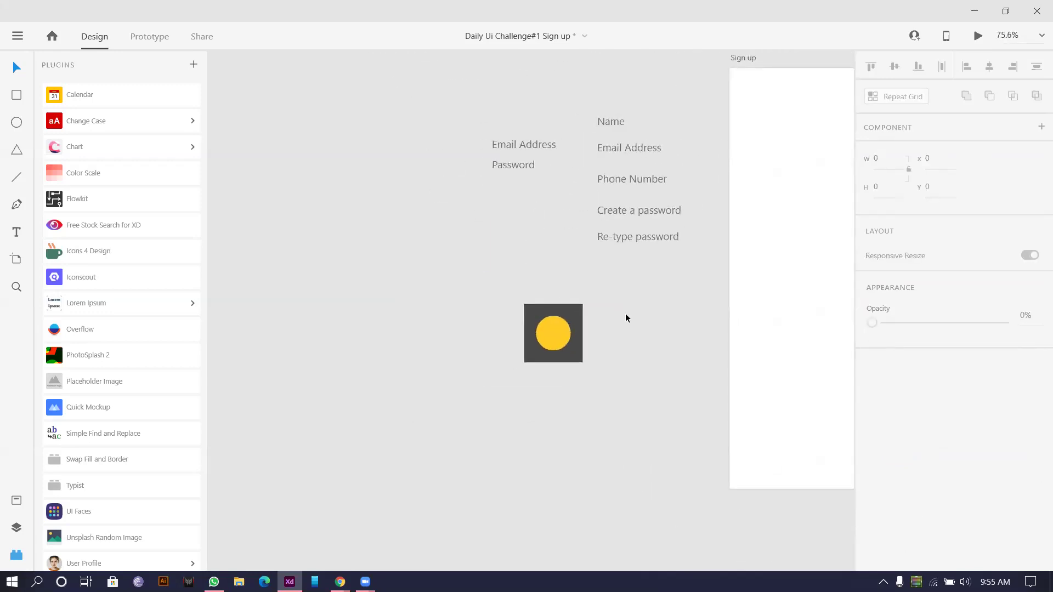
left_click(555, 324)
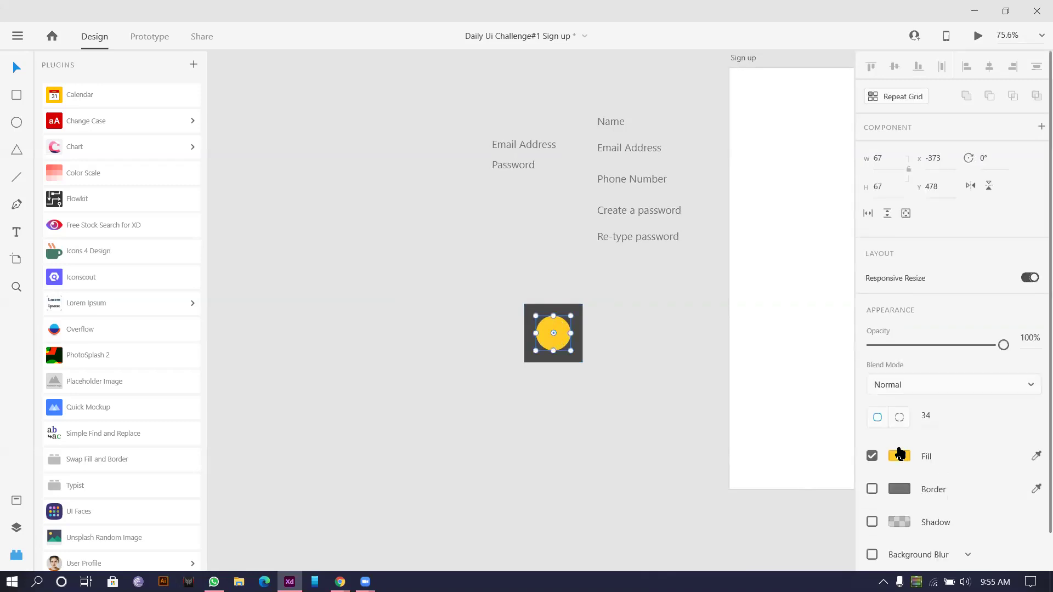
left_click(896, 462)
left_click_drag(773, 516, 739, 516)
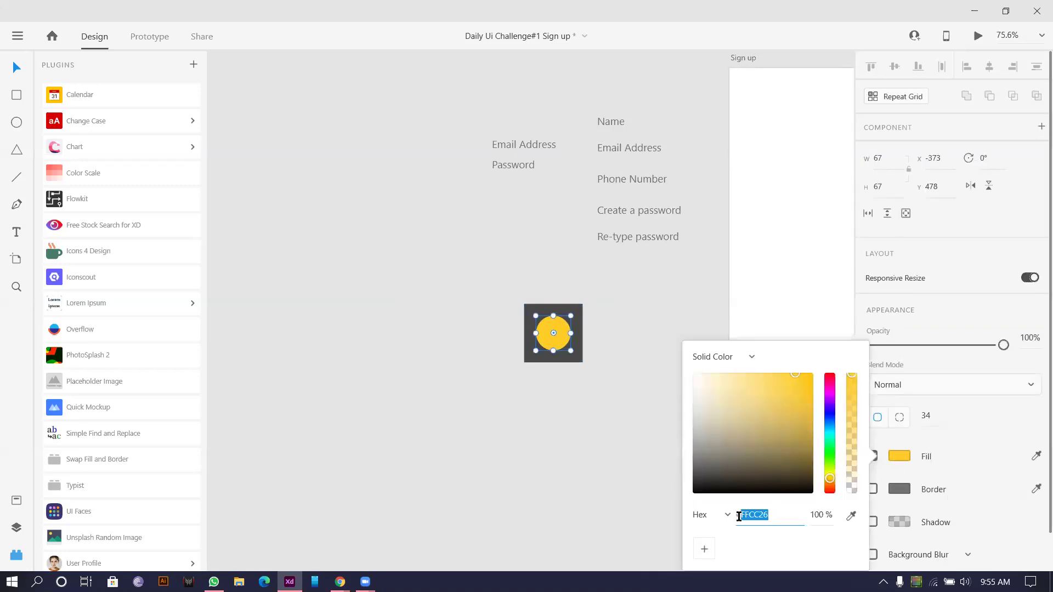
left_click(605, 485)
Step: Move the loose labels and yellow icon up and to the left
scroll(611, 462, "down", 3)
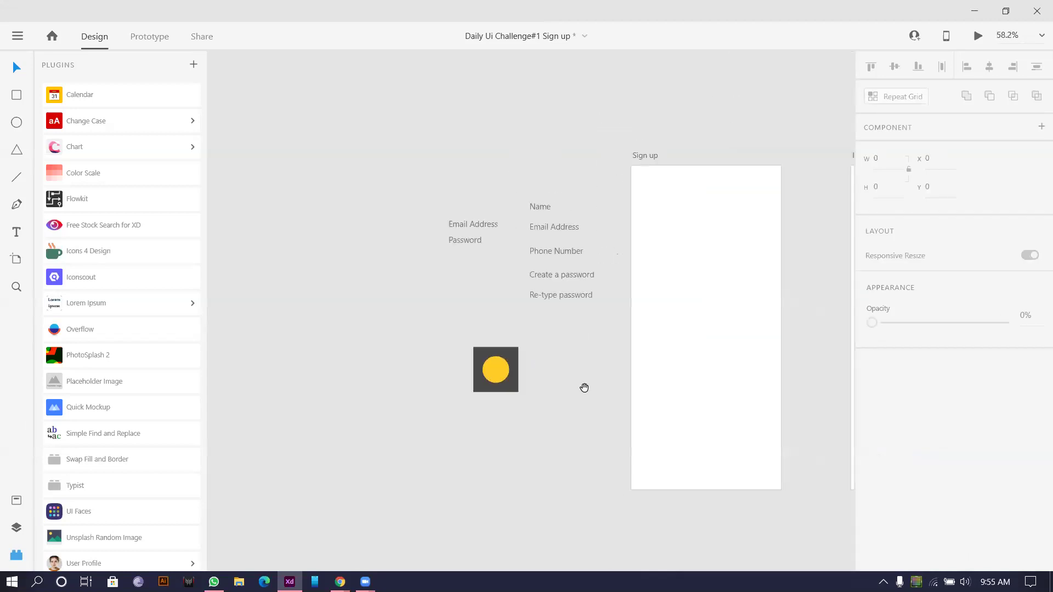
left_click_drag(669, 230, 590, 260)
scroll(603, 257, "down", 1)
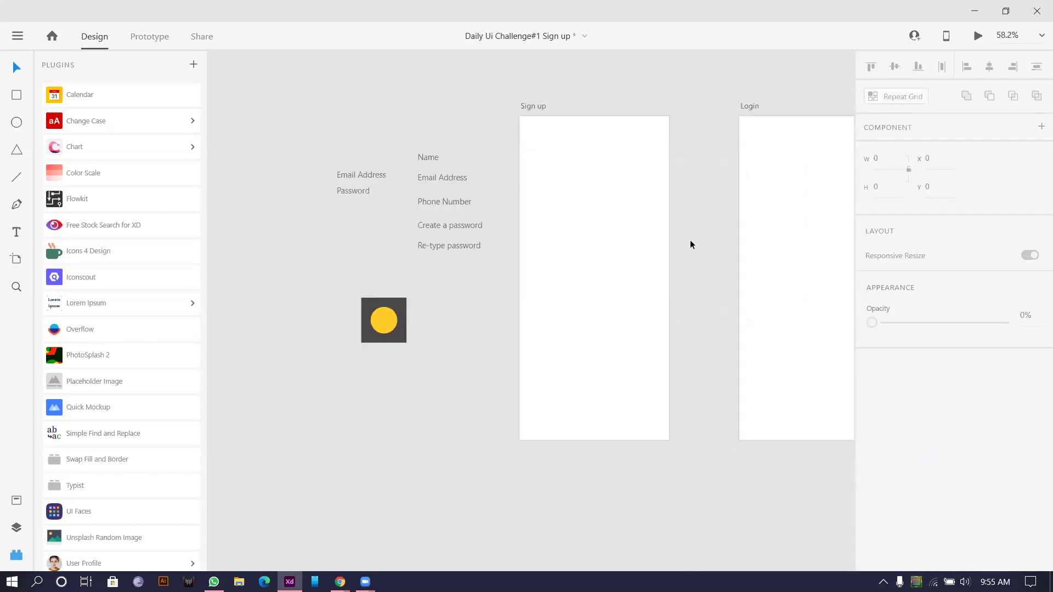
scroll(689, 239, "down", 3)
scroll(639, 244, "up", 3)
left_click_drag(326, 195, 471, 399)
left_click_drag(434, 273, 352, 172)
left_click(536, 144)
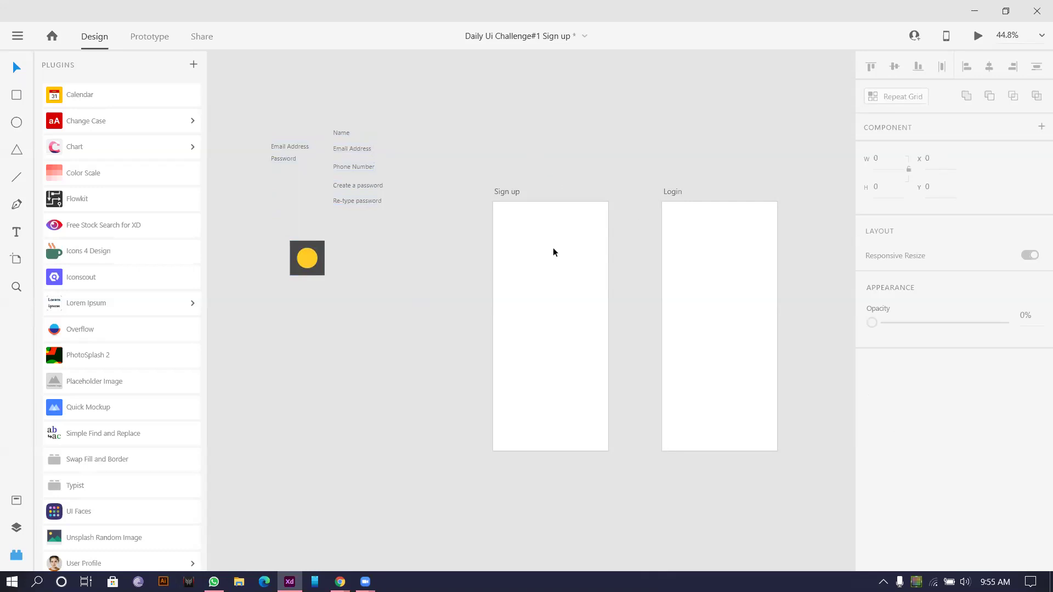
Step: Draw a large ellipse over the top of the Sign up artboard and fill it with the yellow circle's colour
left_click(16, 97)
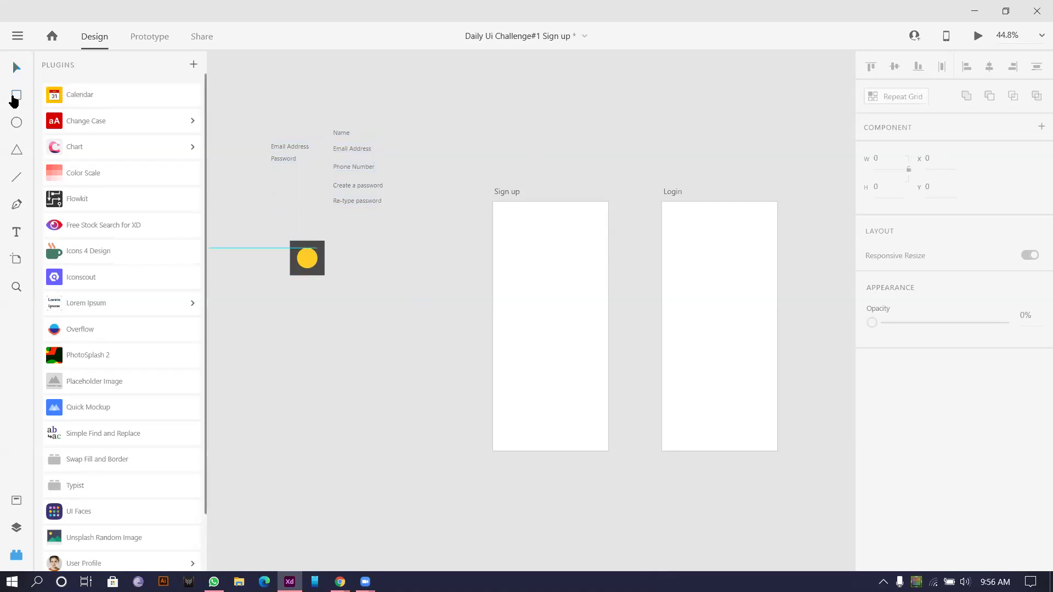
left_click(13, 126)
left_click_drag(460, 186, 646, 314)
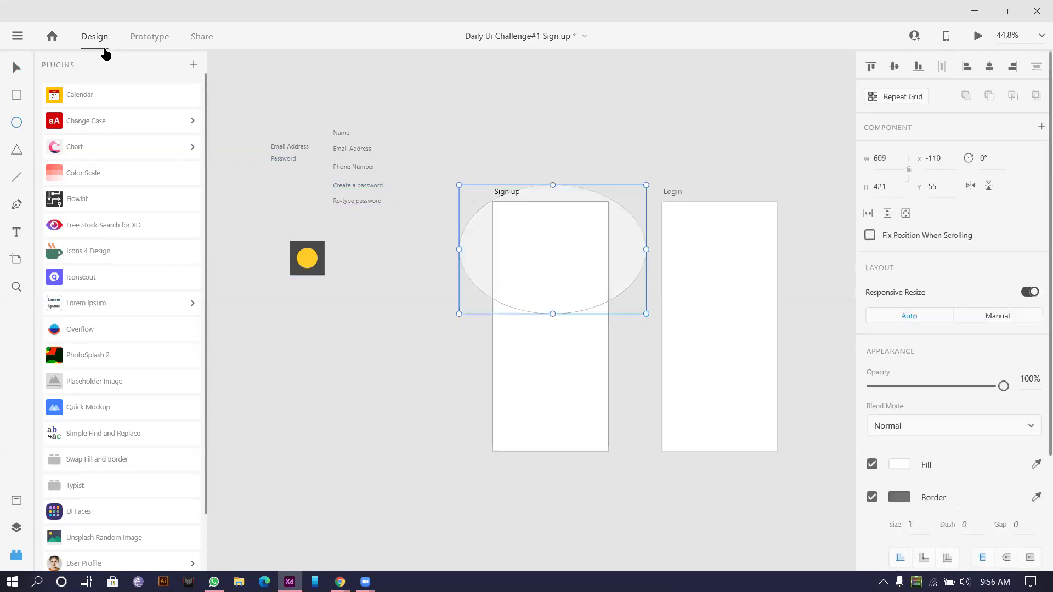
left_click(15, 72)
left_click_drag(529, 267, 532, 262)
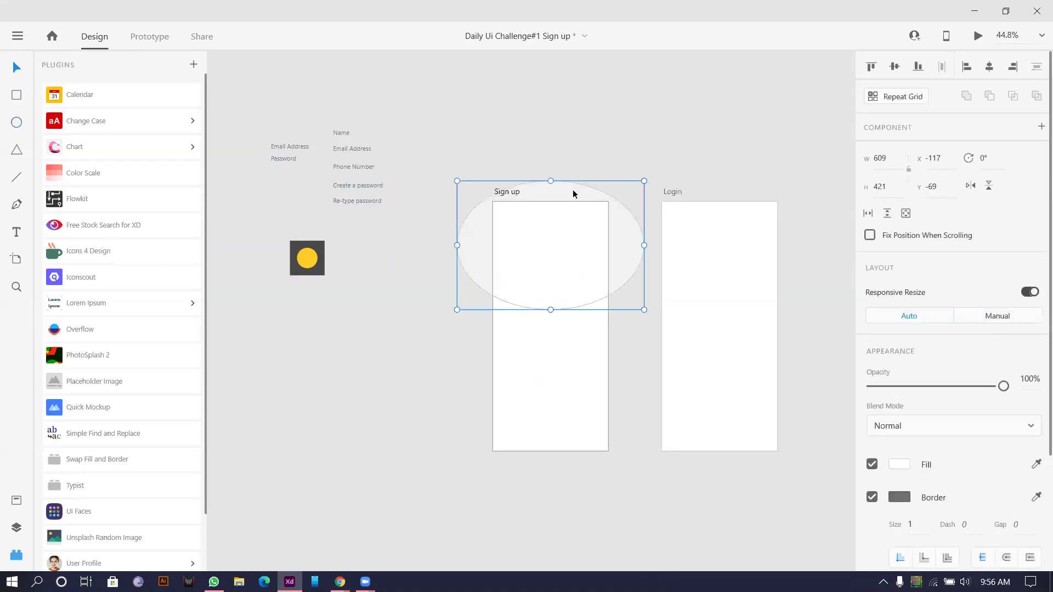
left_click(587, 147)
left_click(527, 303)
left_click(1036, 465)
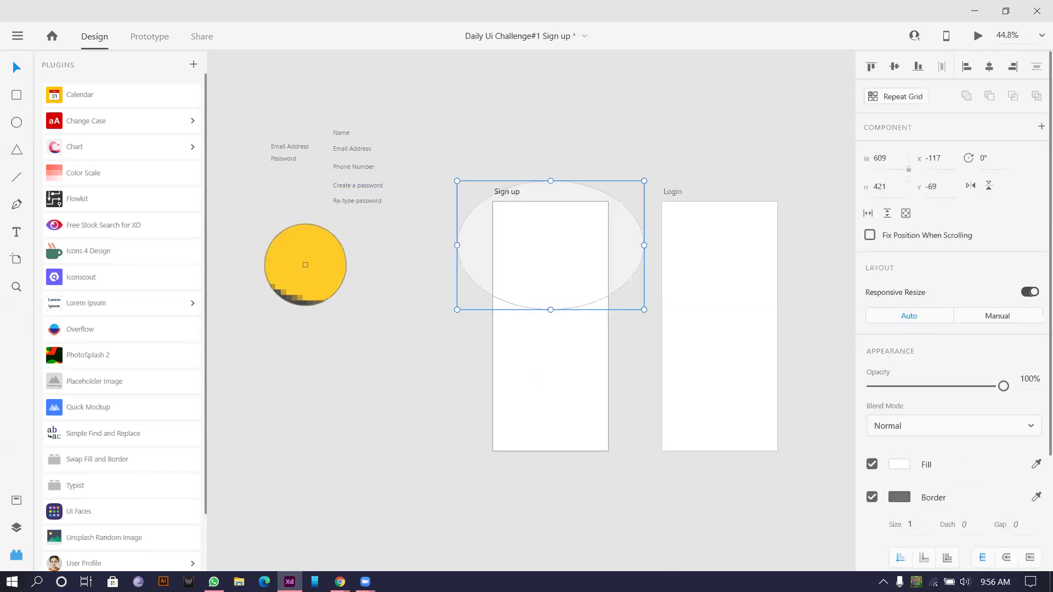
left_click(306, 262)
left_click(483, 188)
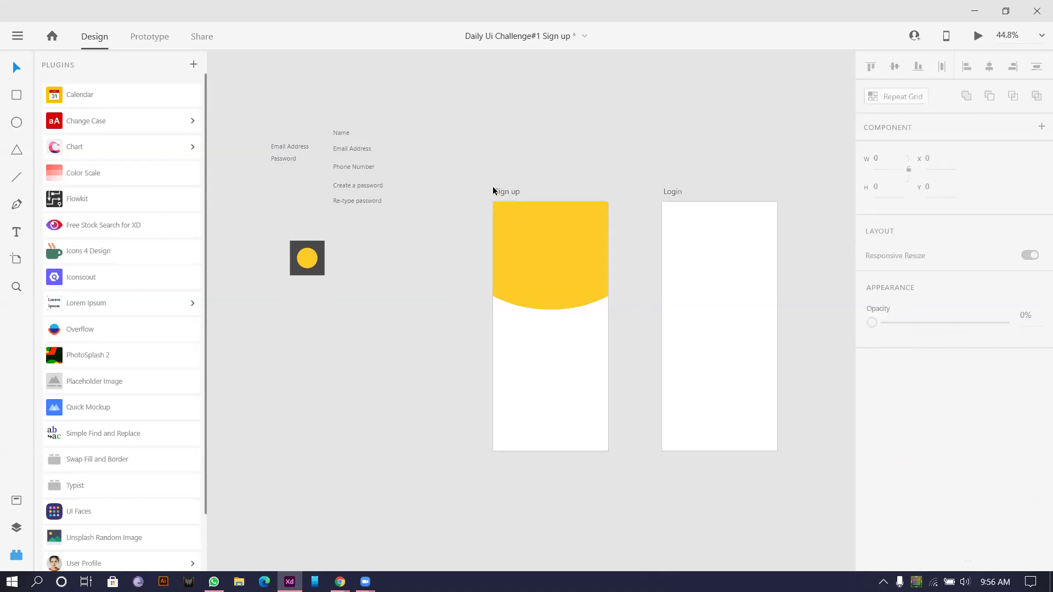
Step: Fill both the Sign up and Login artboards with the dark square's grey
left_click_drag(434, 146, 838, 499)
left_click(1033, 431)
left_click(293, 246)
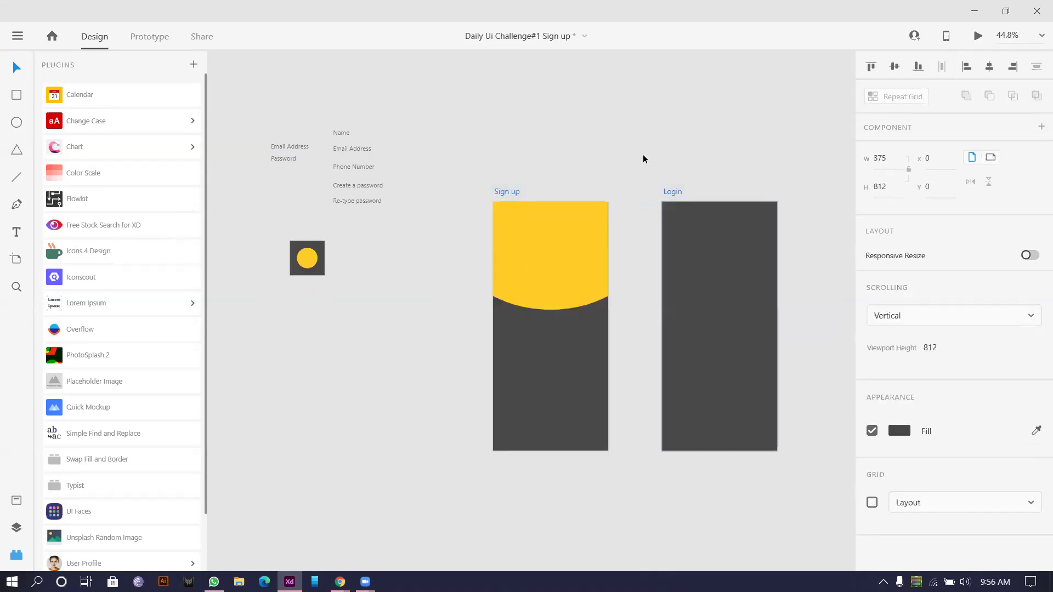
left_click(641, 166)
Step: Check the dark square's fill colour settings
left_click(320, 273)
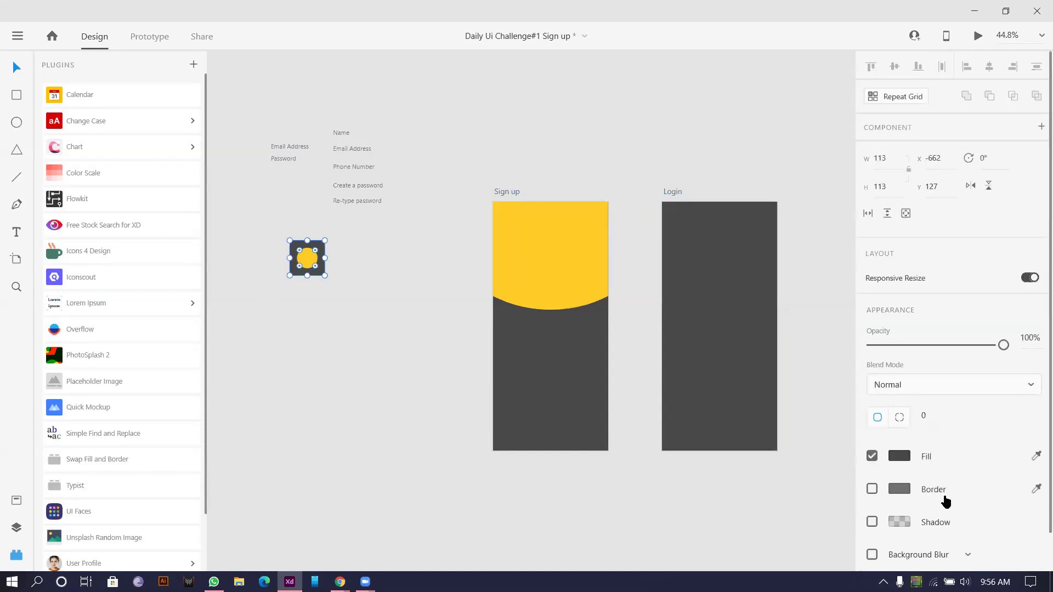
left_click(897, 456)
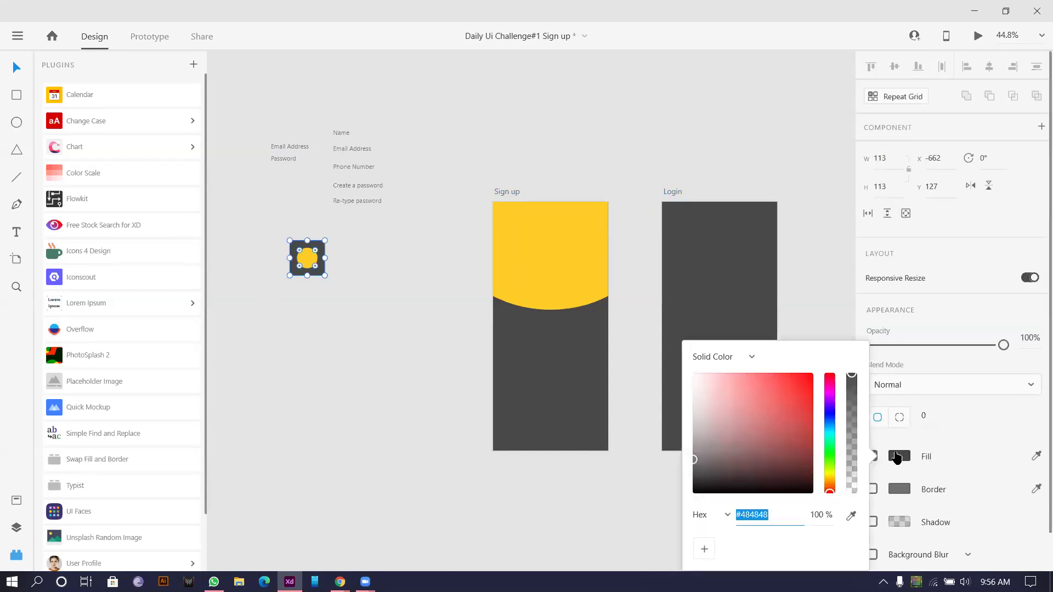
left_click(897, 456)
left_click(385, 281)
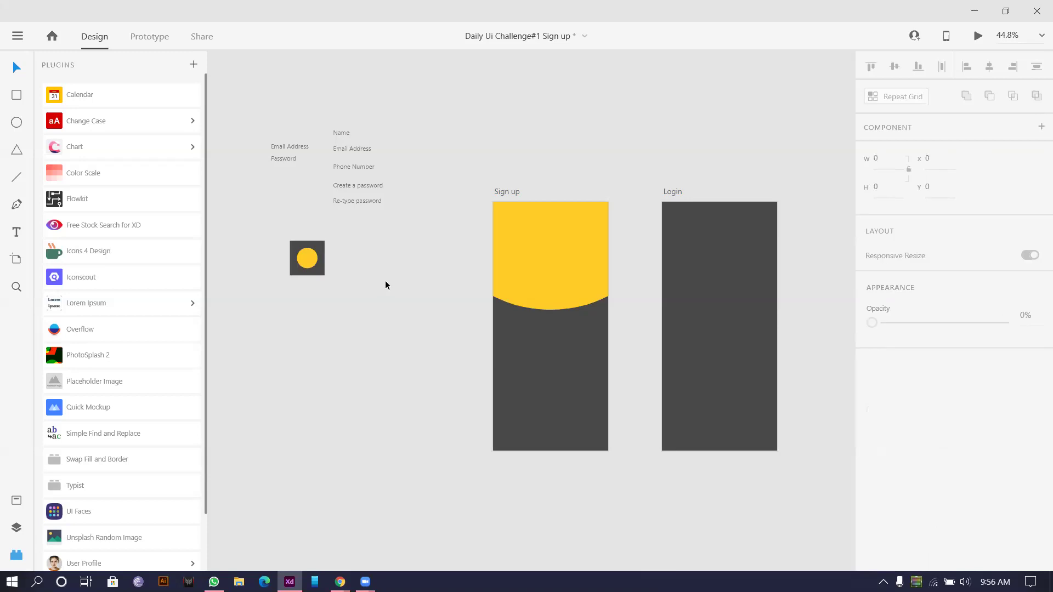
scroll(501, 275, "down", 2)
scroll(533, 278, "up", 3)
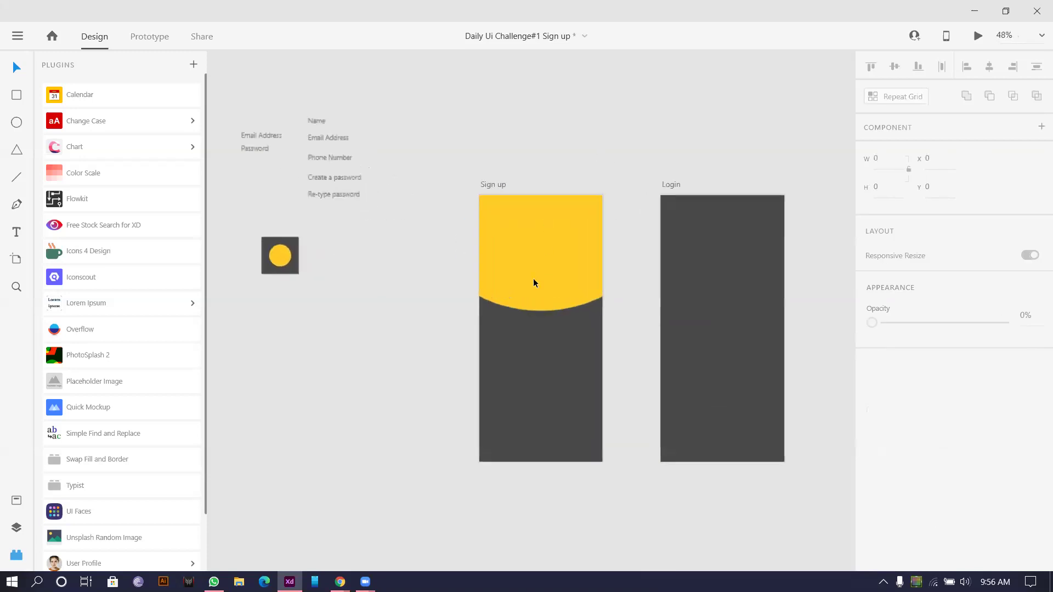
scroll(519, 245, "up", 2)
left_click(520, 250)
left_click(314, 167)
Step: Adjust the yellow ellipse's fill colour and compare it with the small yellow circle
scroll(393, 218, "down", 4)
scroll(519, 265, "up", 1)
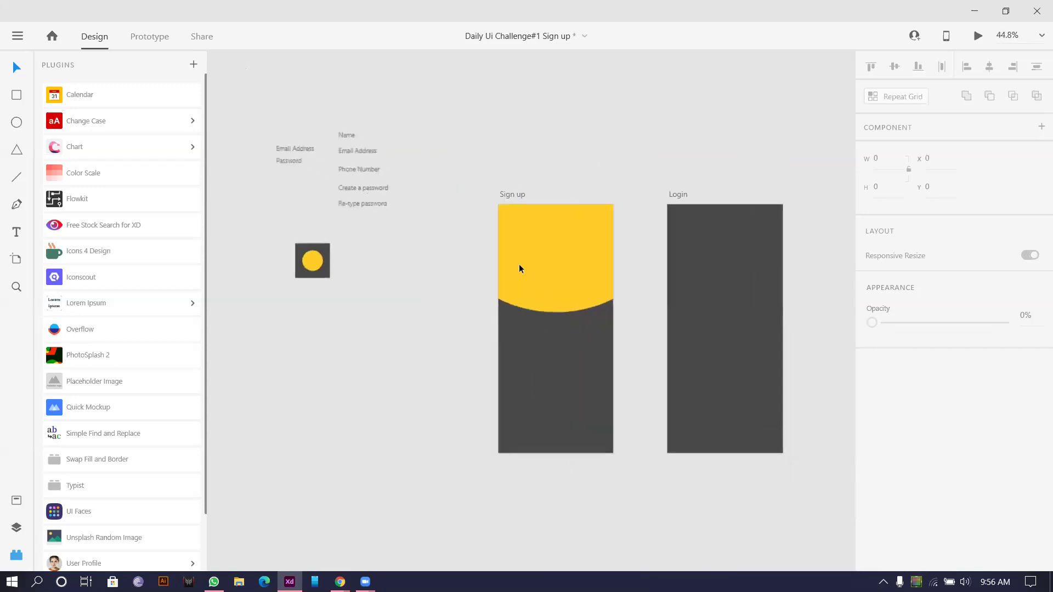
scroll(576, 282, "up", 1)
scroll(576, 285, "down", 1)
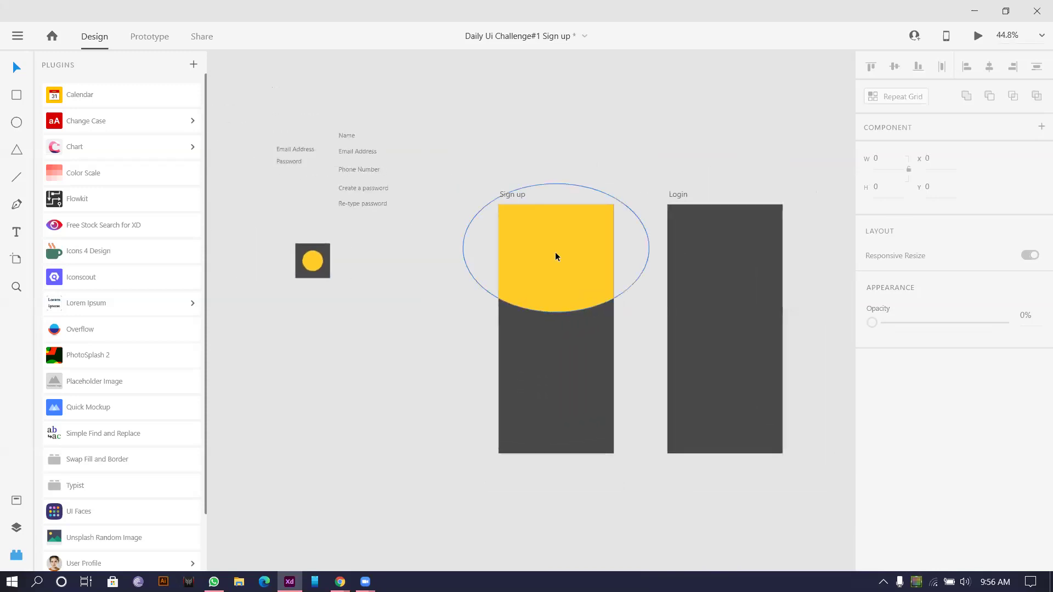
left_click(557, 256)
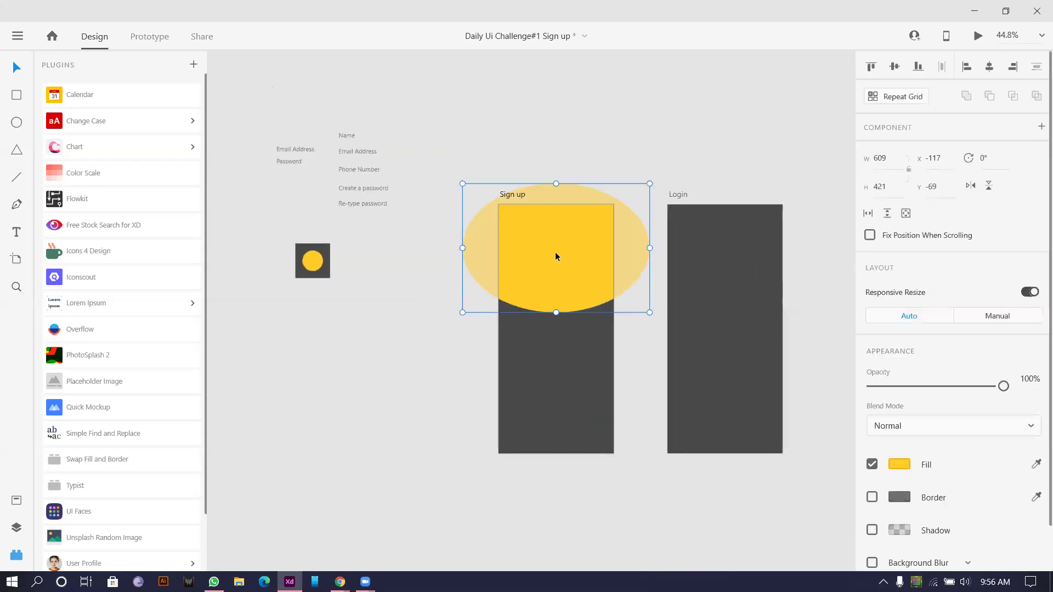
left_click(898, 465)
left_click_drag(792, 372, 788, 377)
left_click(638, 77)
scroll(629, 157, "down", 1)
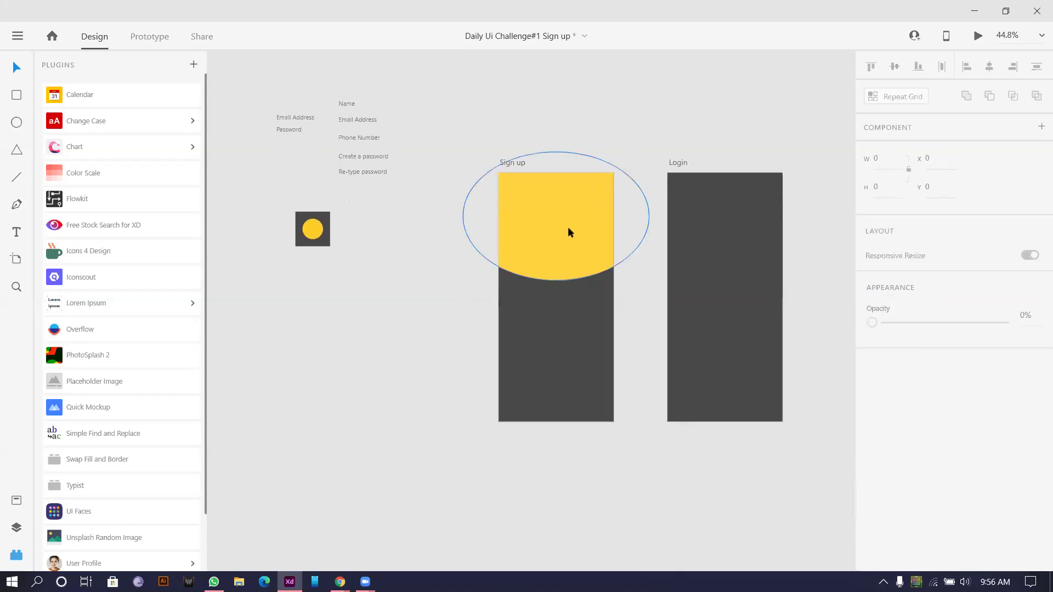
left_click(312, 229)
scroll(972, 483, "down", 1)
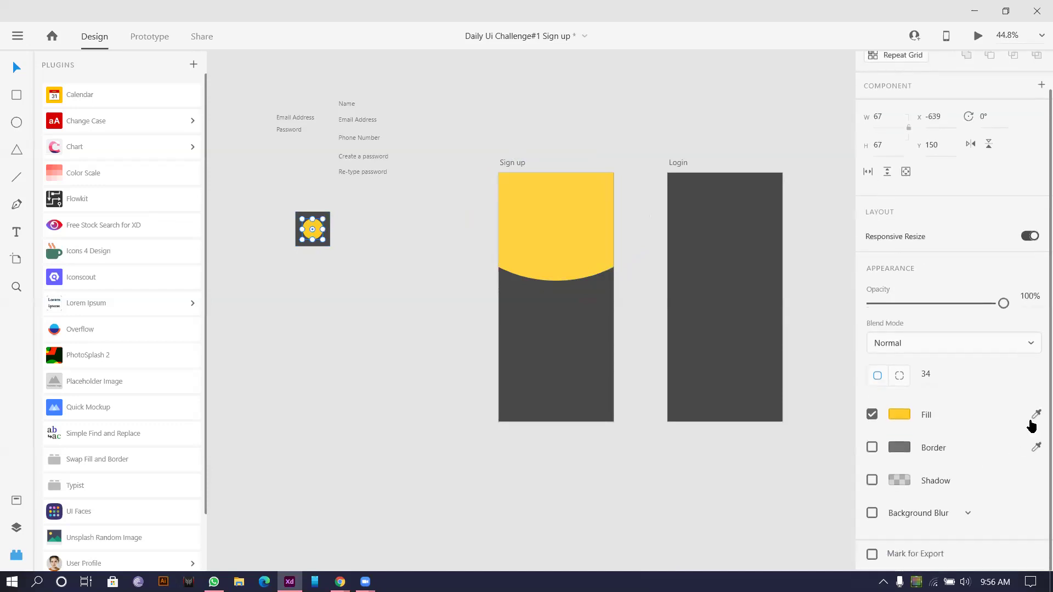
left_click(427, 193)
scroll(428, 189, "down", 2)
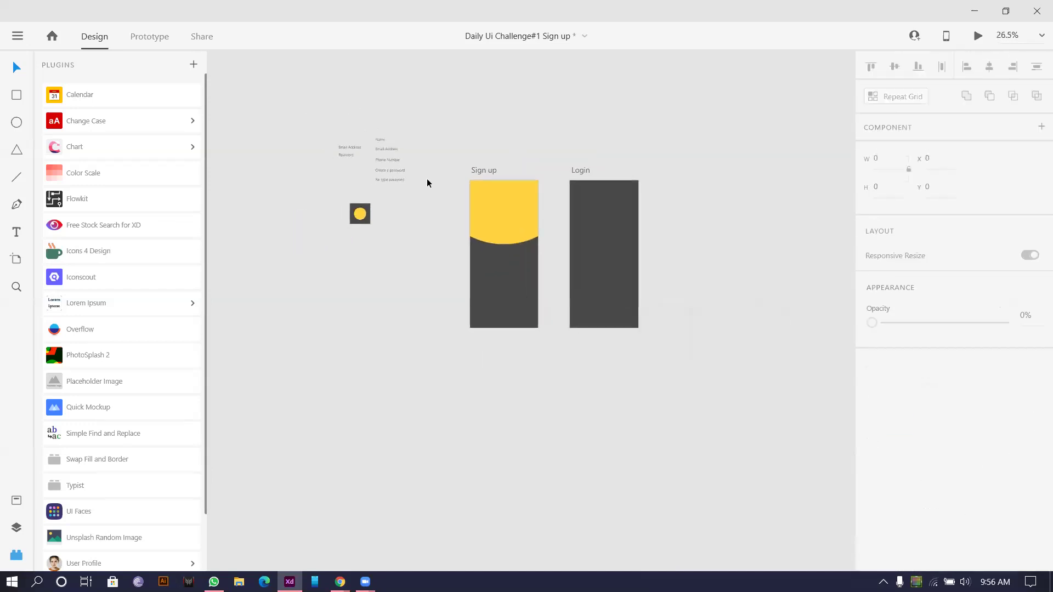
scroll(427, 179, "up", 4)
scroll(569, 157, "right", 3)
scroll(389, 104, "left", 3)
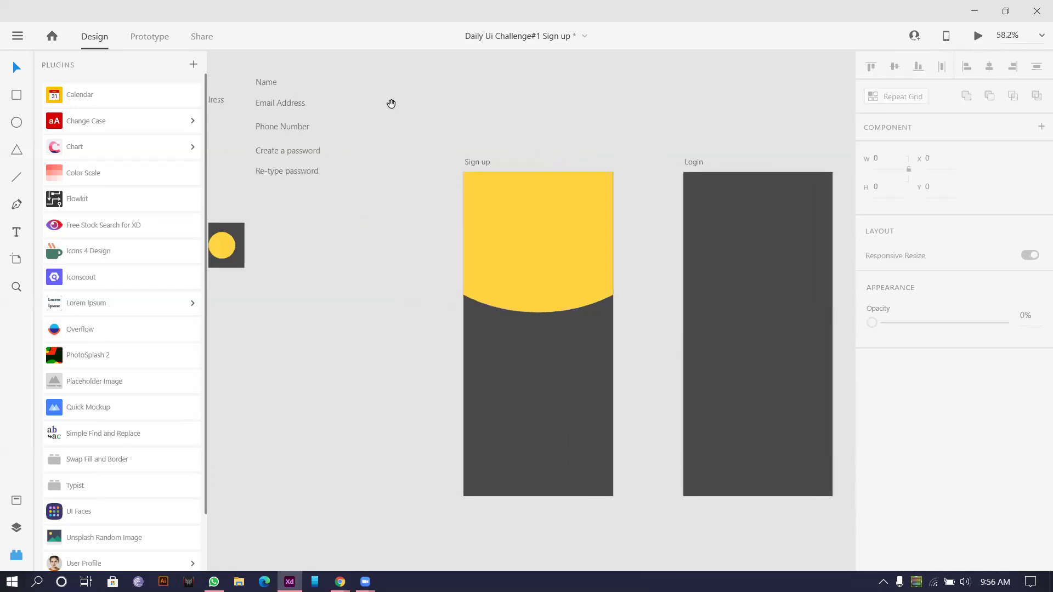
Step: Drag the yellow ellipse upward so only its bottom curve shows atop Sign up
left_click(17, 232)
left_click(533, 224)
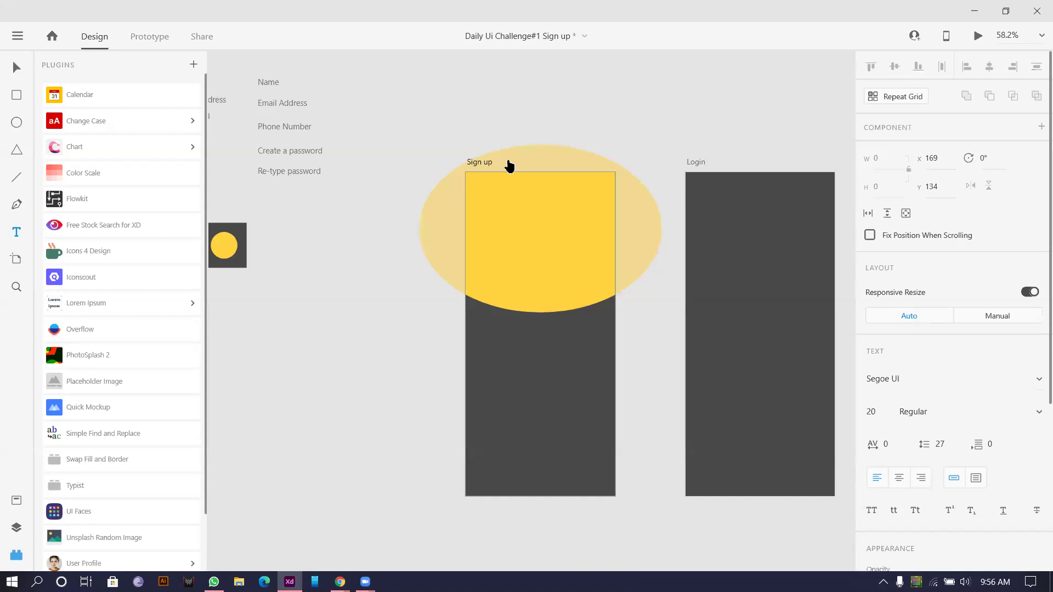
left_click(19, 66)
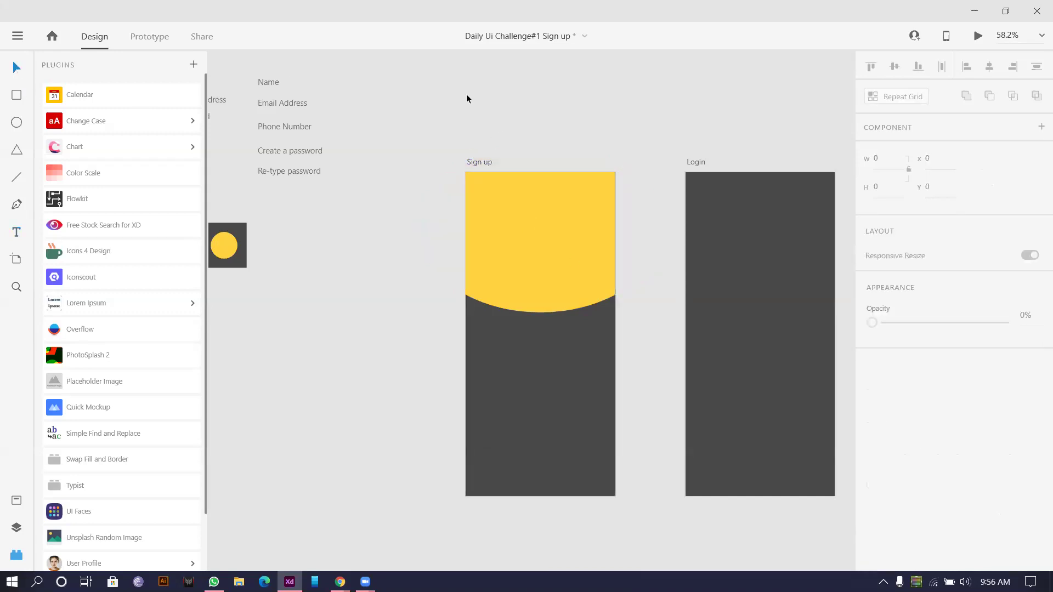
left_click(572, 262)
left_click_drag(572, 262, 574, 168)
key("Escape")
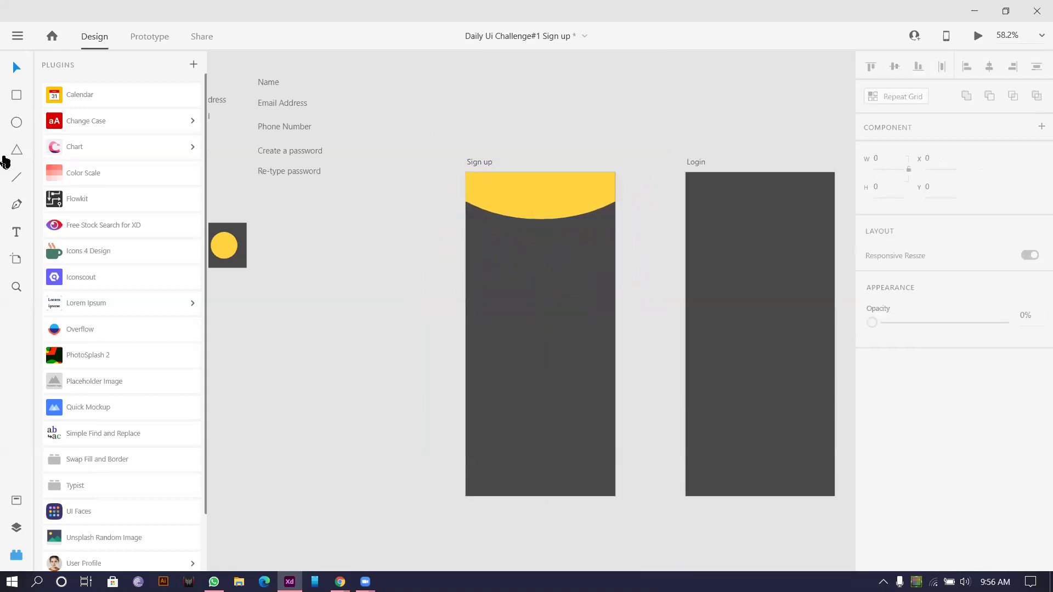
Step: Add a Logo text and move it into the yellow header
left_click(16, 232)
left_click(439, 263)
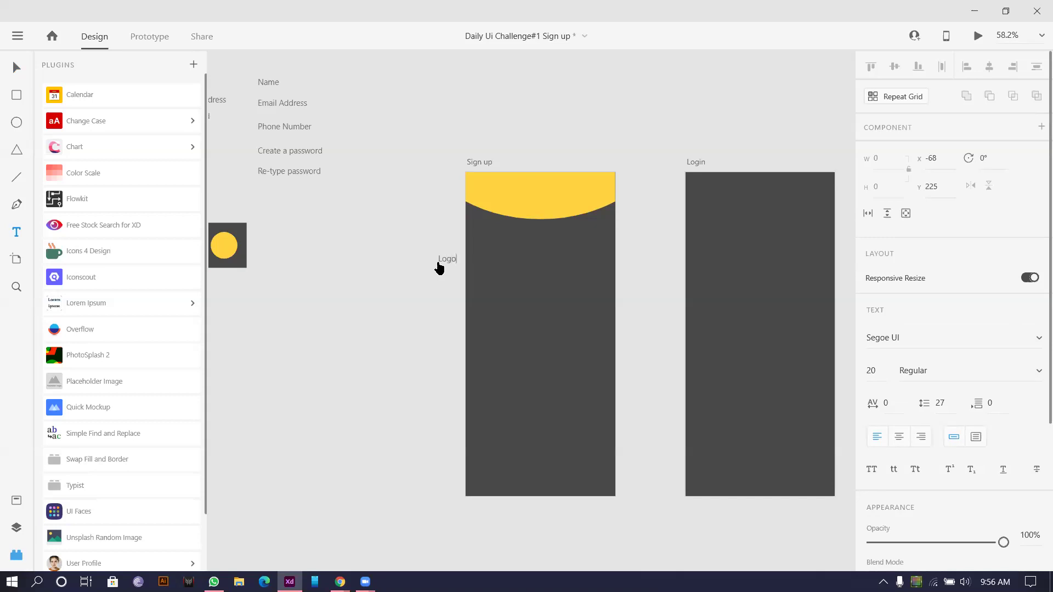
left_click(17, 67)
left_click_drag(483, 206, 541, 193)
scroll(1025, 402, "down", 3)
Step: Set the Logo text to Montserrat SemiBold and centre it in the header
left_click(891, 223)
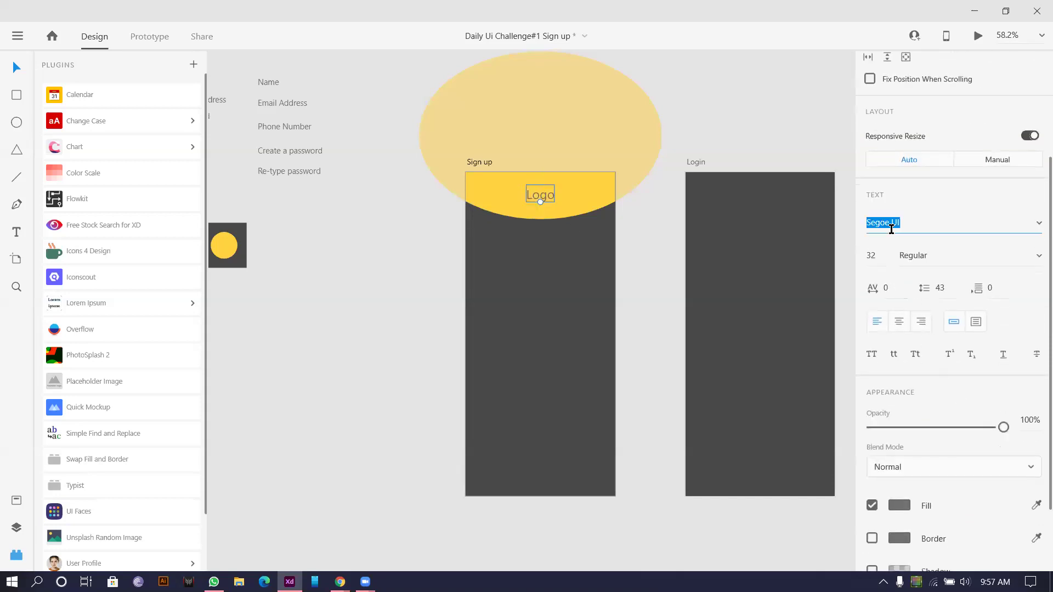
type("Montserrat")
key("Return")
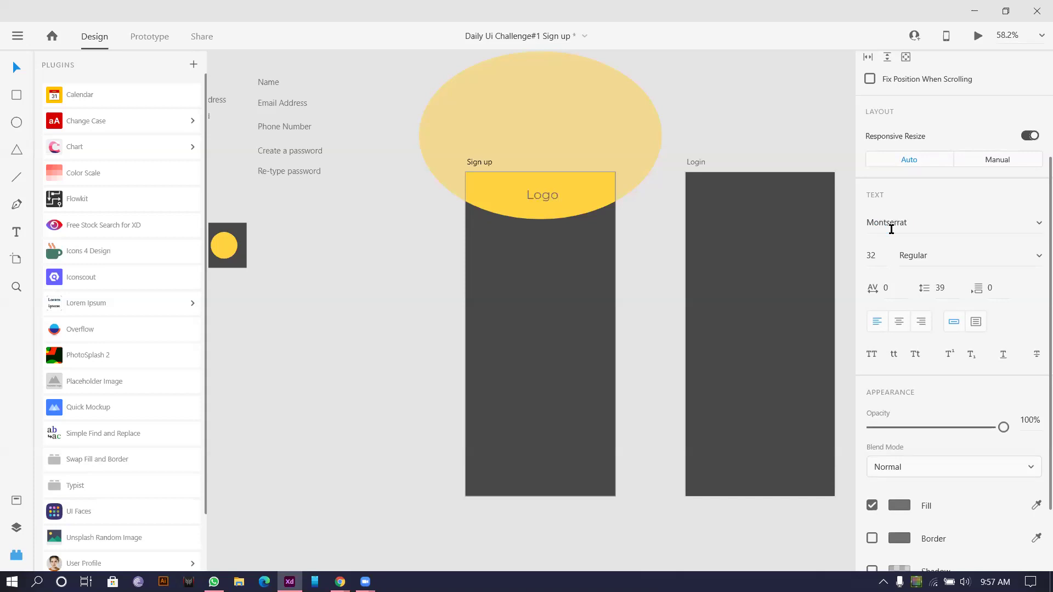
left_click(946, 256)
key("Down")
key("Down")
key("Down")
key("Down")
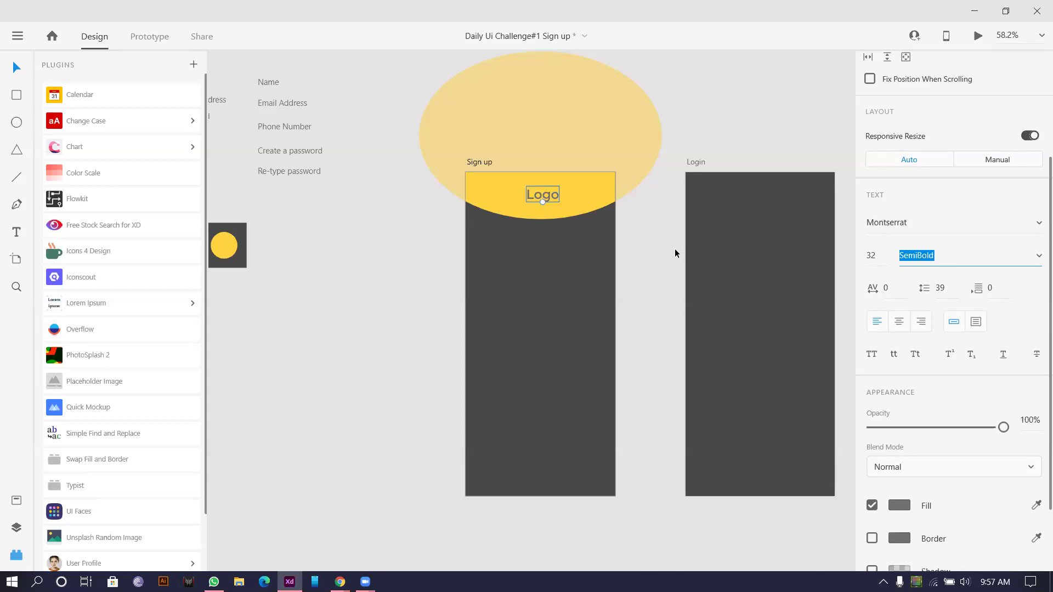
scroll(535, 196, "up", 3)
left_click_drag(539, 193, 545, 193)
scroll(987, 455, "down", 3)
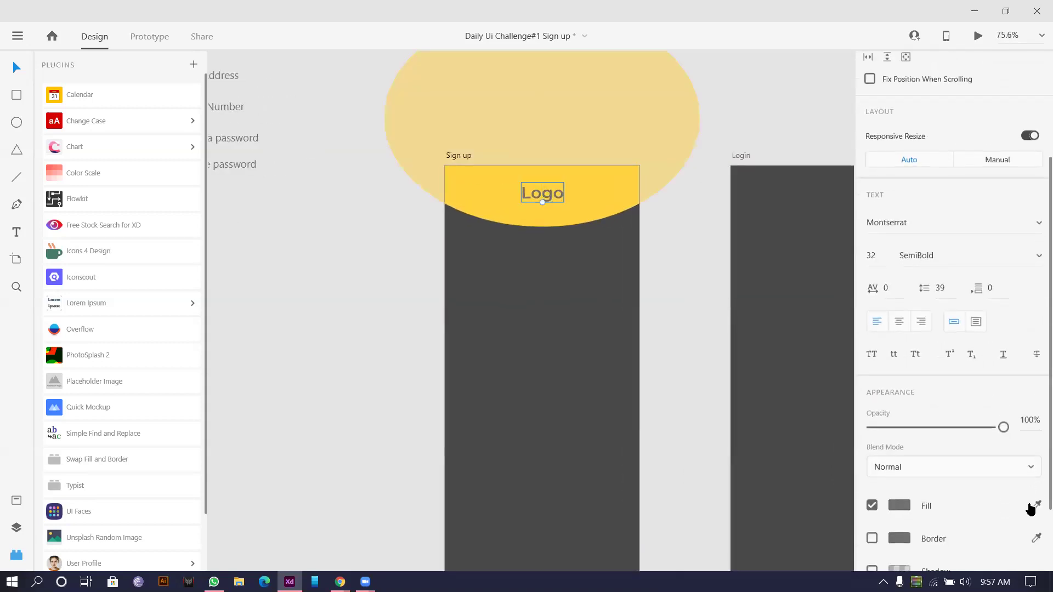
left_click(510, 296)
scroll(680, 258, "down", 3)
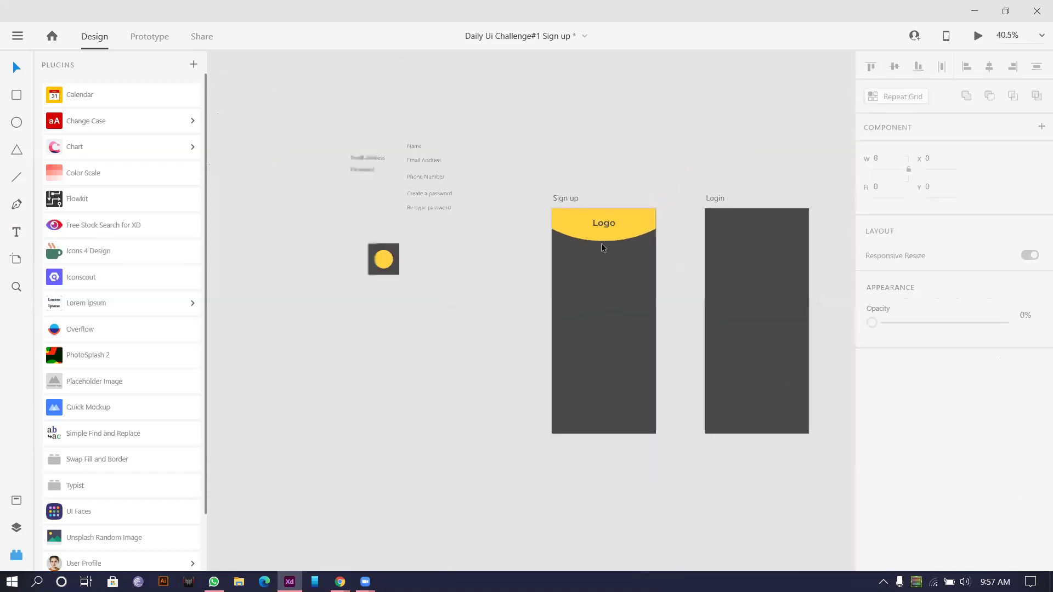
scroll(603, 241, "up", 3)
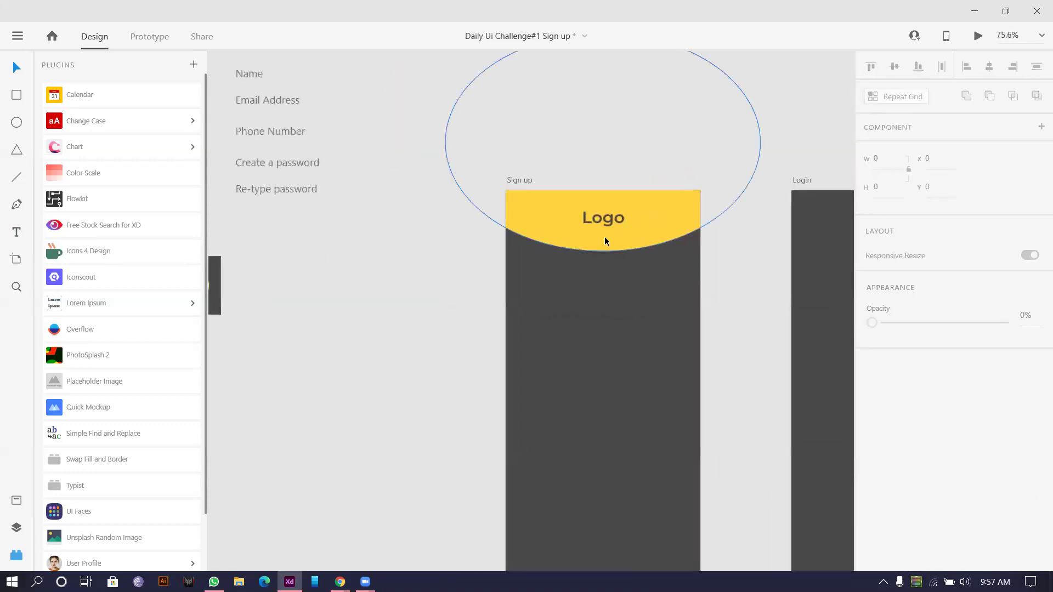
scroll(603, 236, "down", 3)
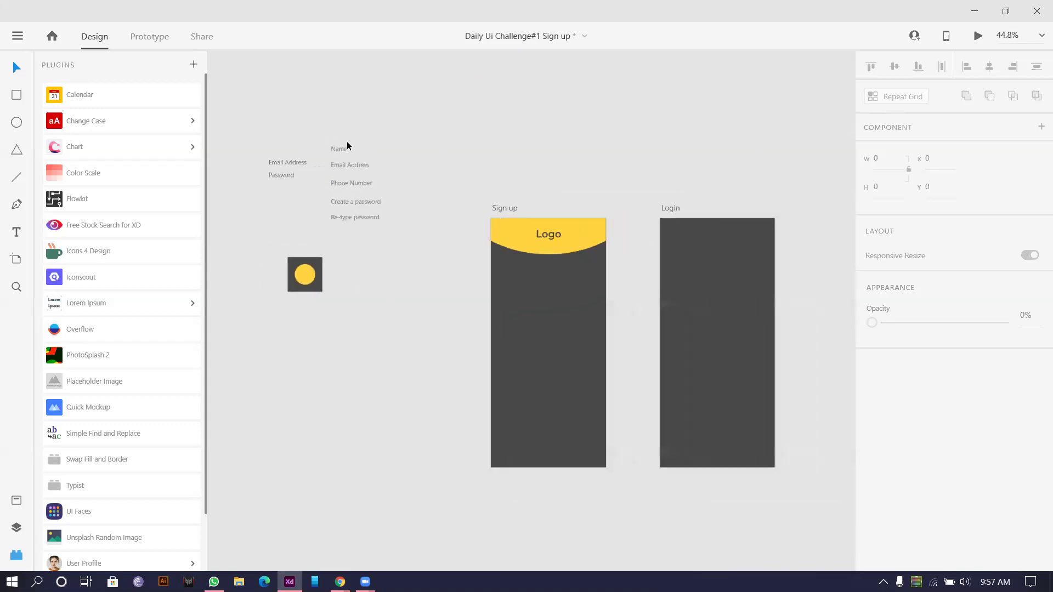
scroll(528, 354, "up", 2)
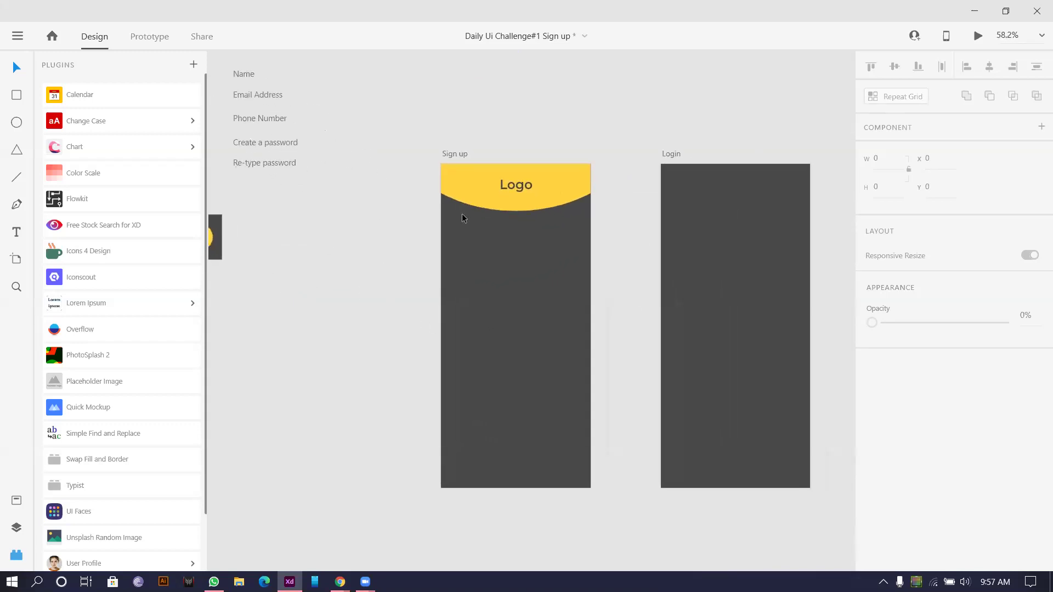
scroll(492, 251, "down", 2)
scroll(492, 251, "up", 2)
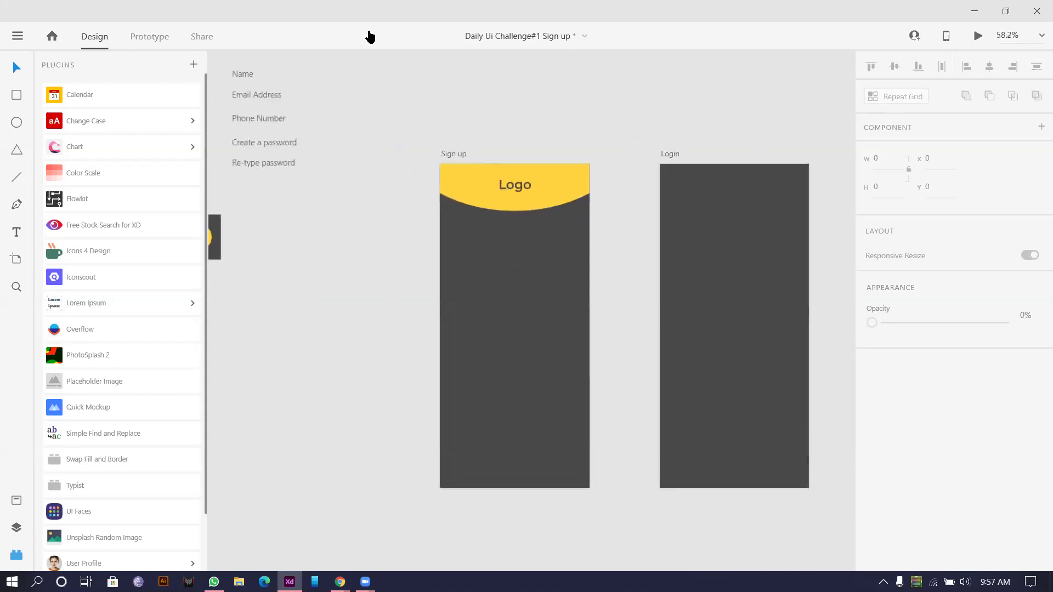
scroll(386, 112, "up", 2)
Step: Draw a white rectangle 59 tall above the artboards with slightly rounded corners
mouse_move(382, 117)
left_mouse_down()
mouse_move(521, 174)
mouse_move(545, 153)
mouse_move(577, 150)
left_mouse_up()
left_click_drag(480, 148, 478, 136)
left_click_drag(390, 126, 395, 130)
left_click(17, 66)
scroll(428, 134, "up", 3)
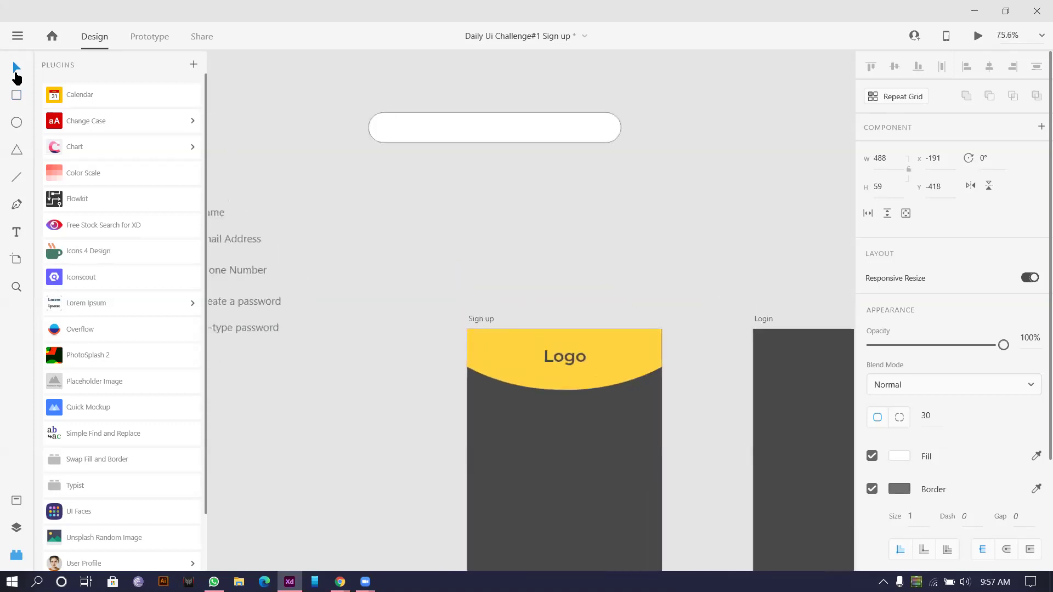
scroll(386, 135, "up", 5)
left_click(352, 116)
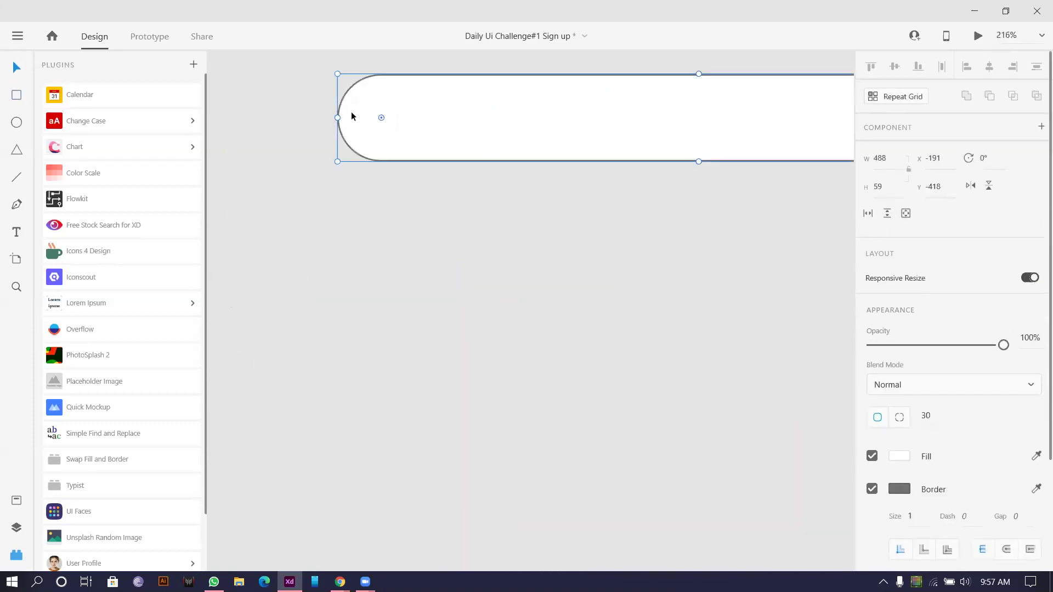
left_click_drag(382, 119, 356, 95)
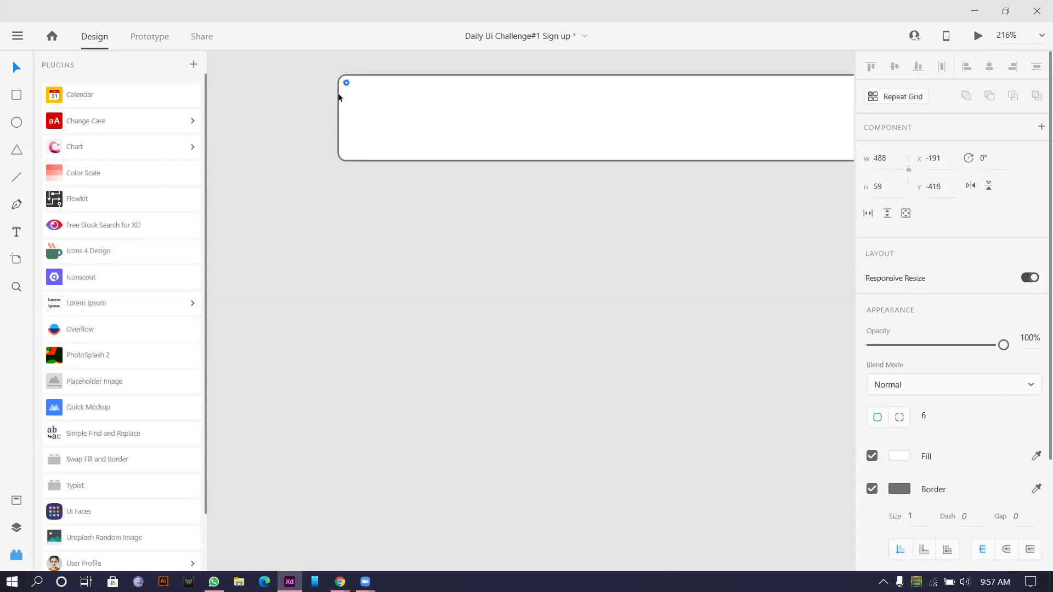
left_click(337, 98)
scroll(561, 245, "down", 1)
scroll(498, 256, "down", 3)
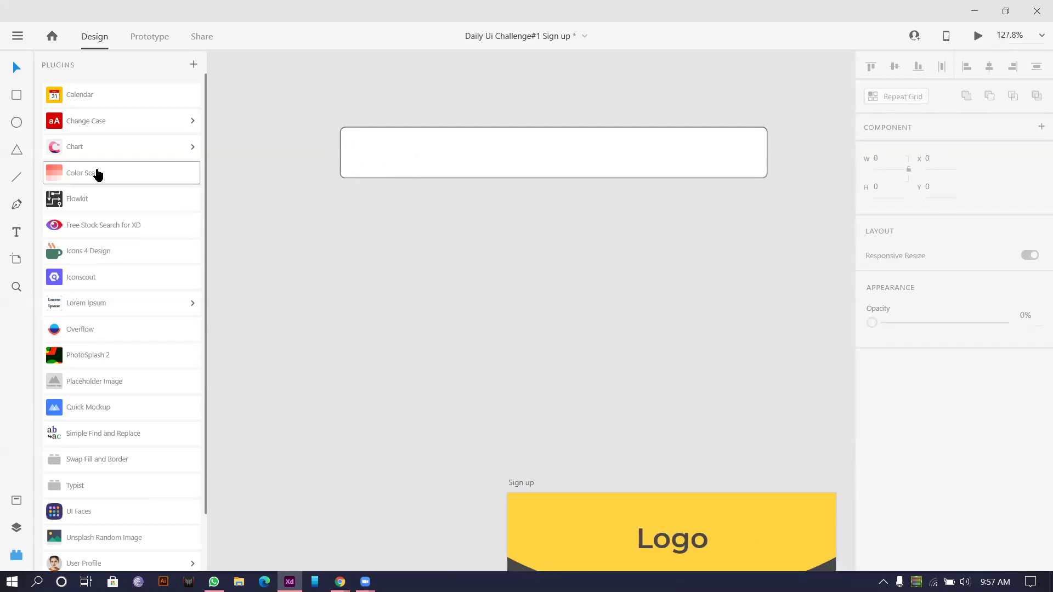
Step: Draw a horizontal line below the box
left_click(15, 182)
left_click_drag(358, 224, 721, 241)
scroll(285, 252, "down", 1)
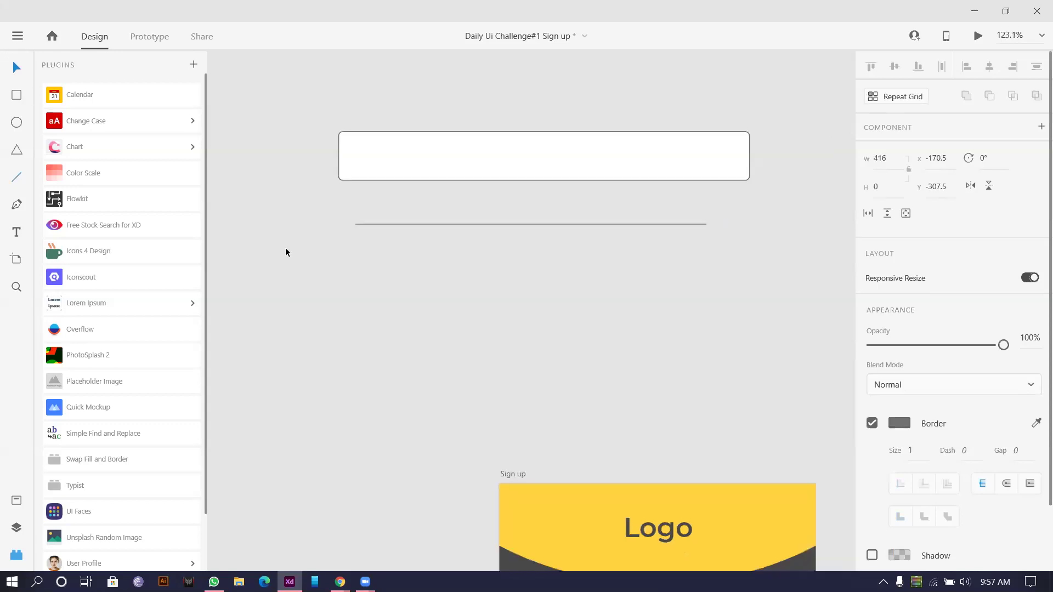
scroll(285, 253, "down", 5)
Step: Copy the box onto Sign up, shrink it to 314 wide, and place it below the header
left_click_drag(402, 200, 492, 442)
left_click_drag(597, 453, 527, 443)
scroll(453, 445, "up", 5)
mouse_move(455, 432)
left_mouse_down()
mouse_move(451, 397)
mouse_move(453, 427)
left_mouse_up()
Step: Remove the input field's border and move it lower to Y 172
left_click(872, 529)
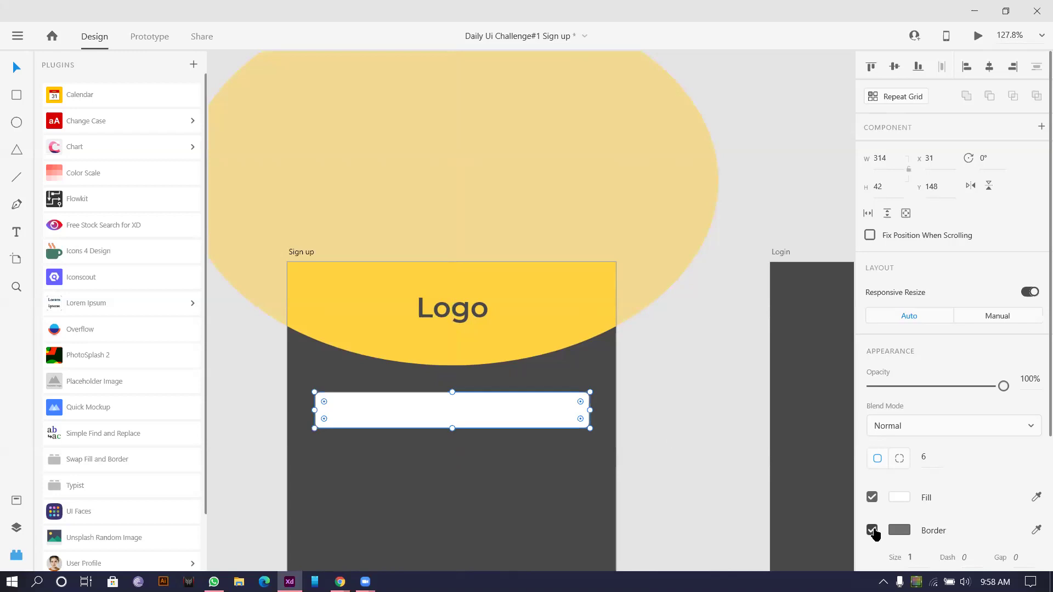
scroll(461, 406, "up", 1)
scroll(461, 407, "down", 1)
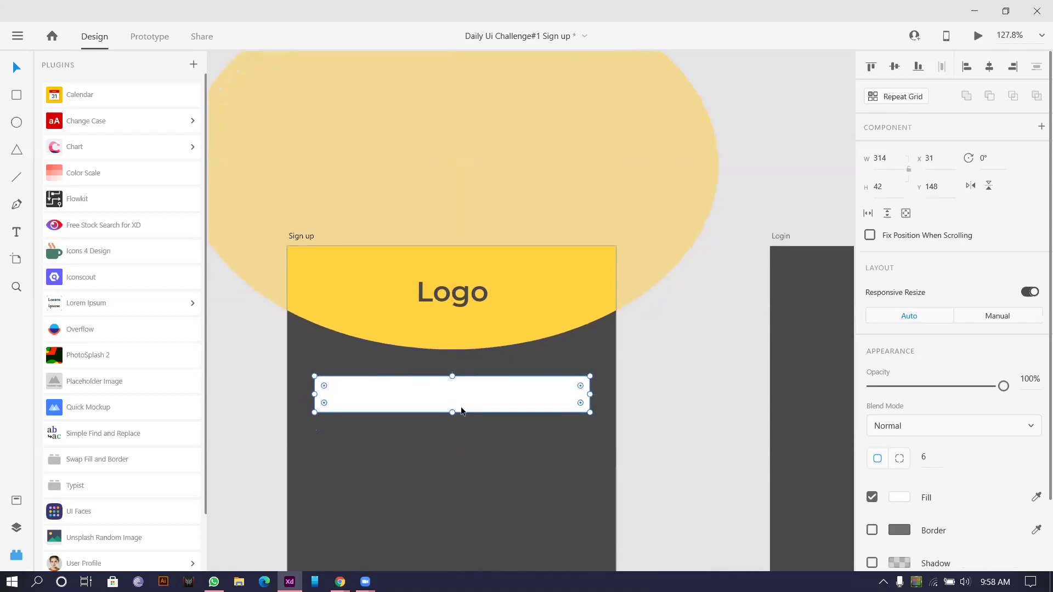
scroll(455, 403, "down", 3)
left_click_drag(419, 413, 404, 374)
scroll(400, 371, "down", 1)
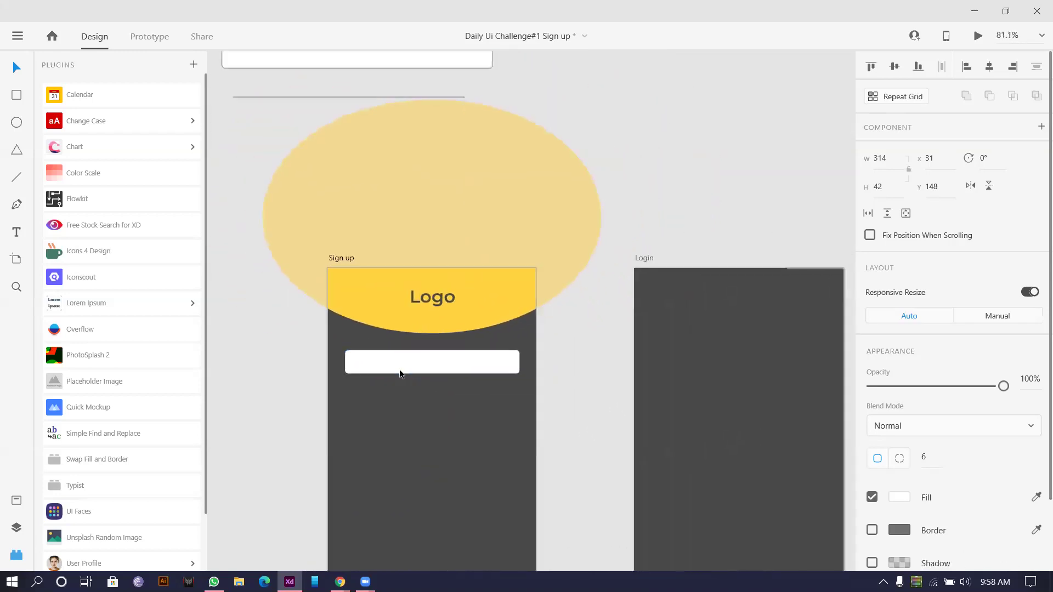
scroll(406, 367, "up", 3)
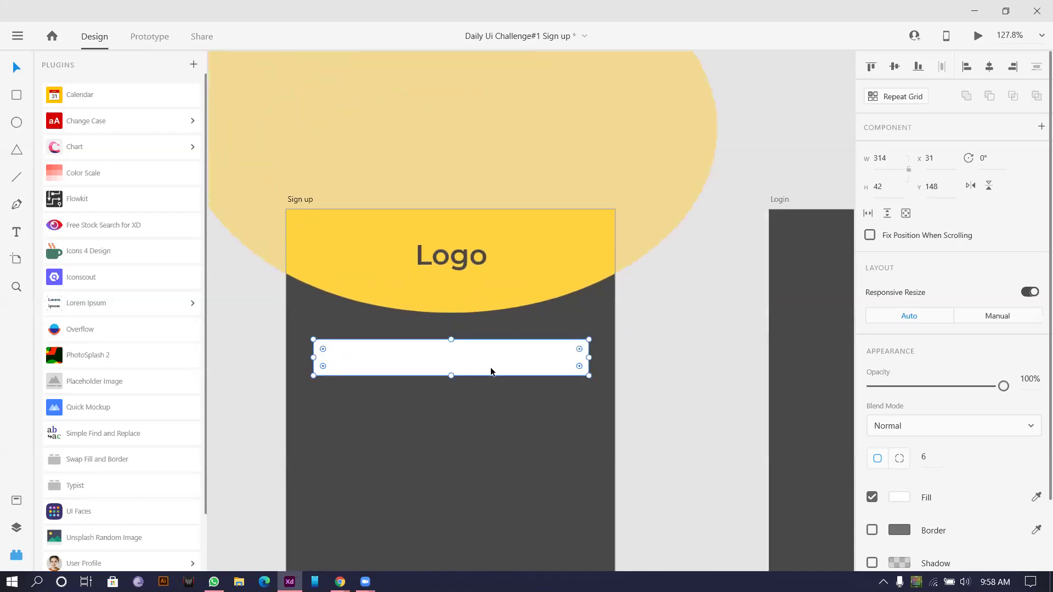
left_click_drag(478, 364, 488, 376)
scroll(488, 376, "down", 1)
scroll(488, 379, "down", 1)
left_click(473, 378)
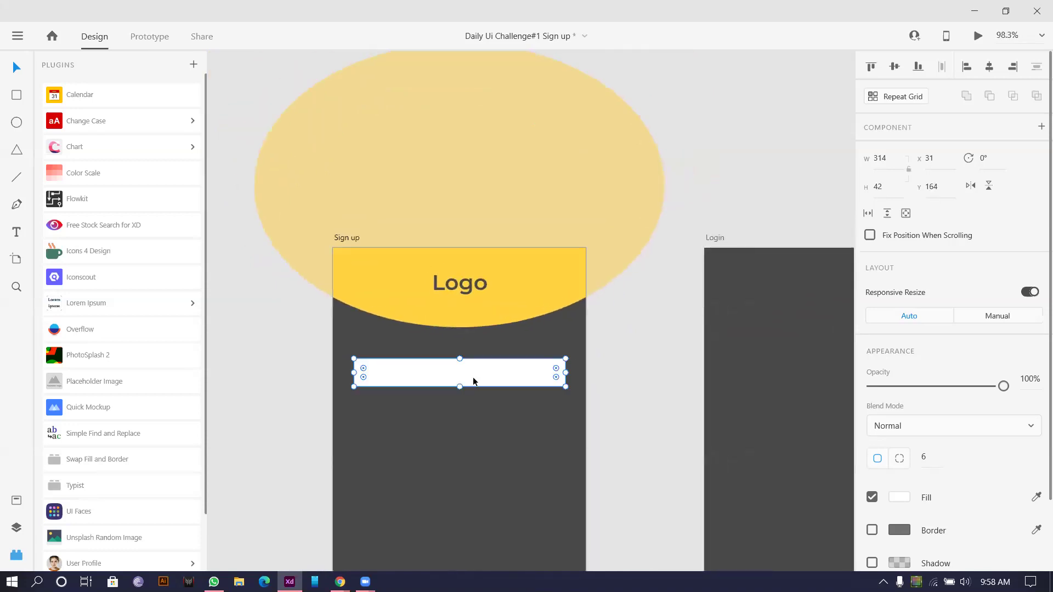
key("Down")
key("Down")
key("Down")
key("Down")
key("Down")
key("Down")
key("Down")
key("Down")
Step: Place a copy of the Name label just above the input field
scroll(384, 386, "down", 2)
scroll(307, 290, "left", 3)
scroll(319, 228, "down", 1)
left_click_drag(249, 143, 545, 344)
scroll(817, 435, "down", 2)
scroll(957, 439, "down", 5)
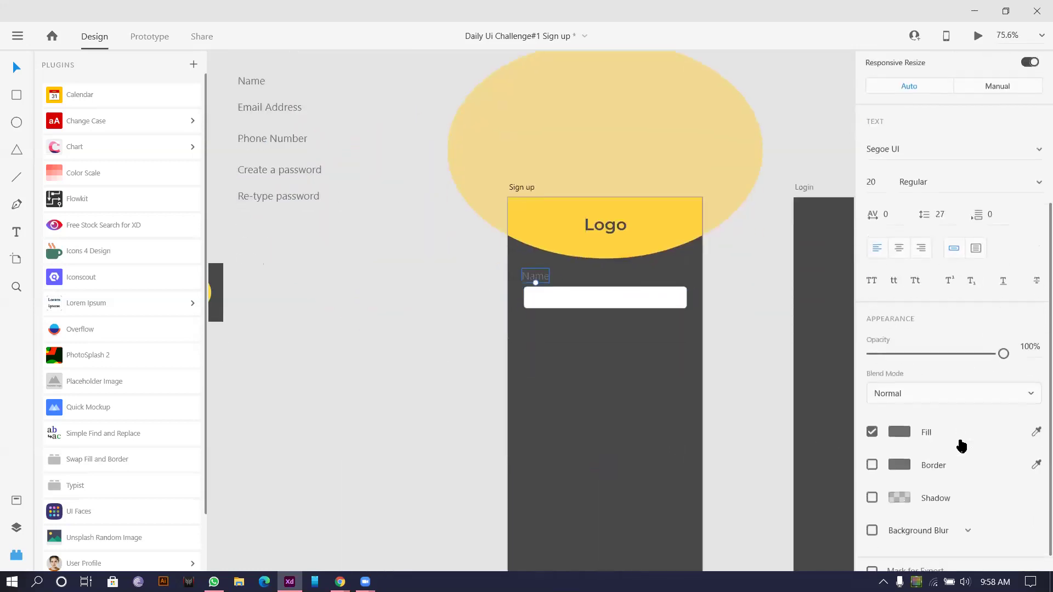
Step: Make the Name label's fill white (#FFFFFF)
left_click(902, 429)
left_click_drag(704, 351, 566, 269)
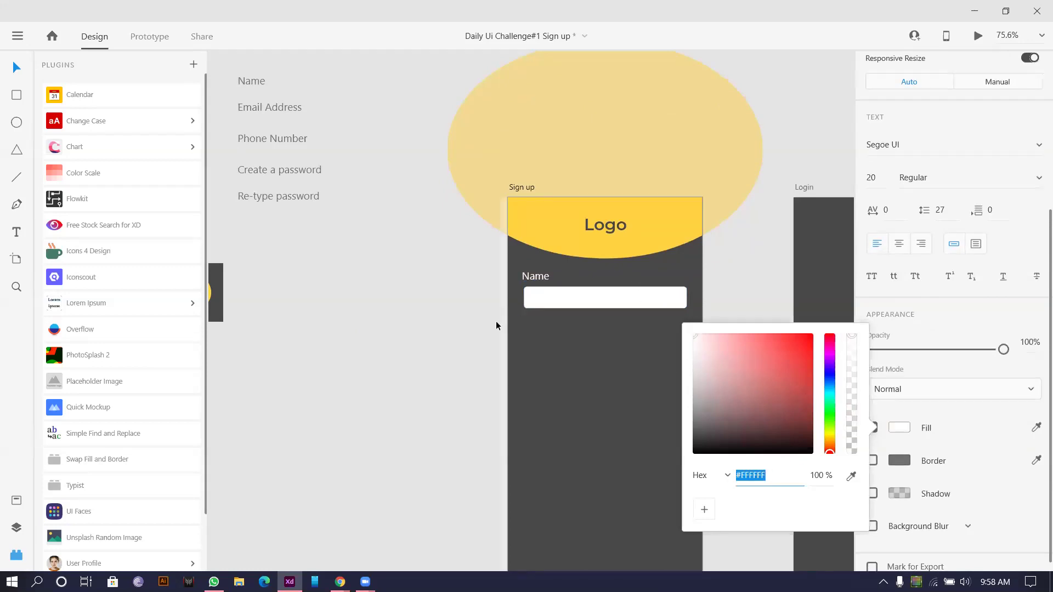
left_click(496, 325)
scroll(570, 282, "up", 1)
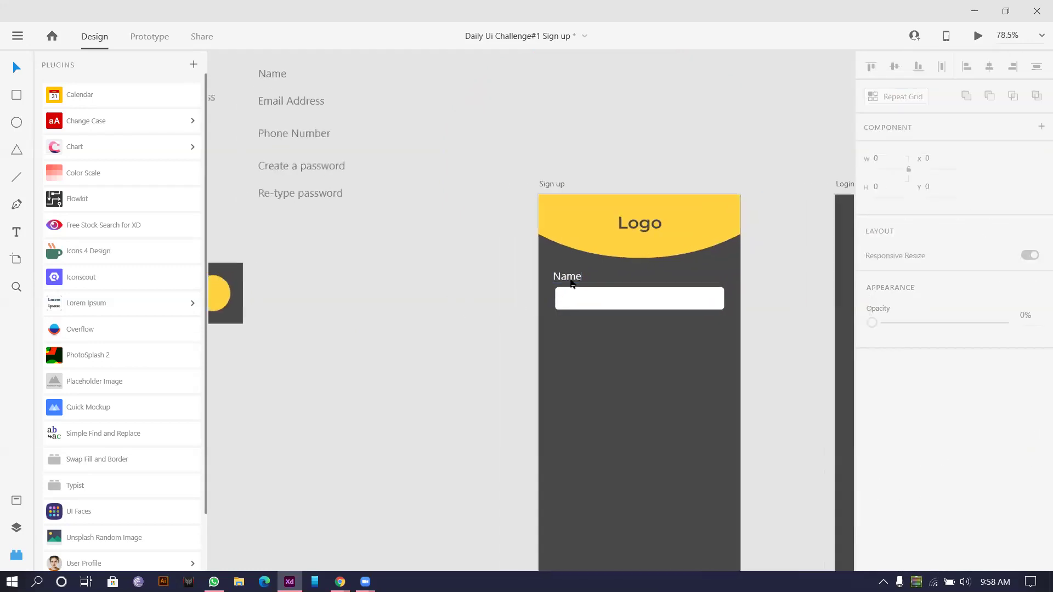
left_click(570, 283)
scroll(570, 282, "up", 3)
Step: Set the Name label's font to Montserrat
left_click(944, 390)
left_click(946, 392)
left_click(910, 381)
type("Mon")
key("Return")
left_click(911, 381)
type("Monte")
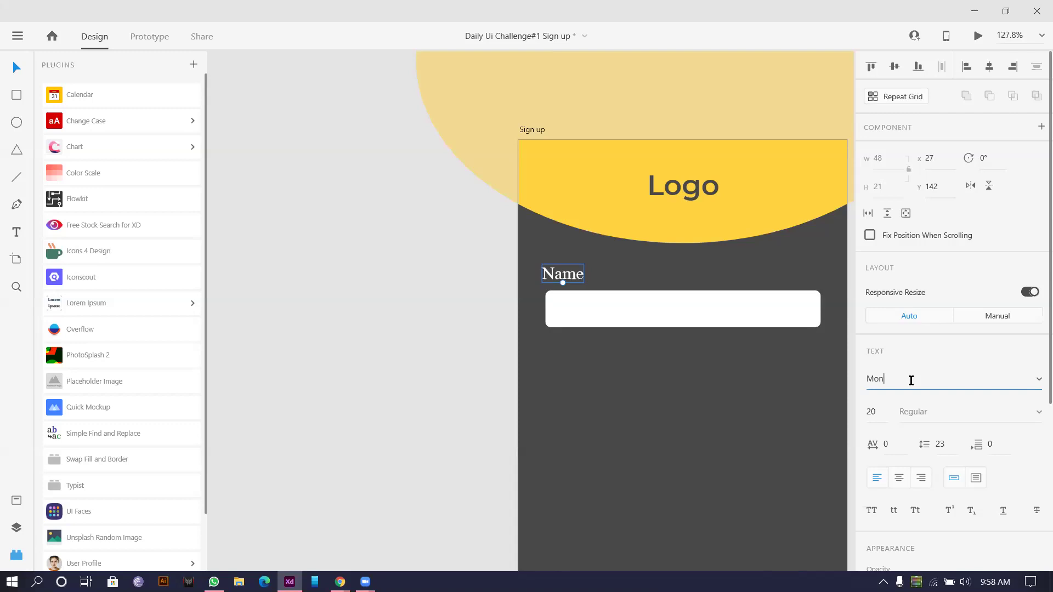
type("ontserrat")
key("Return")
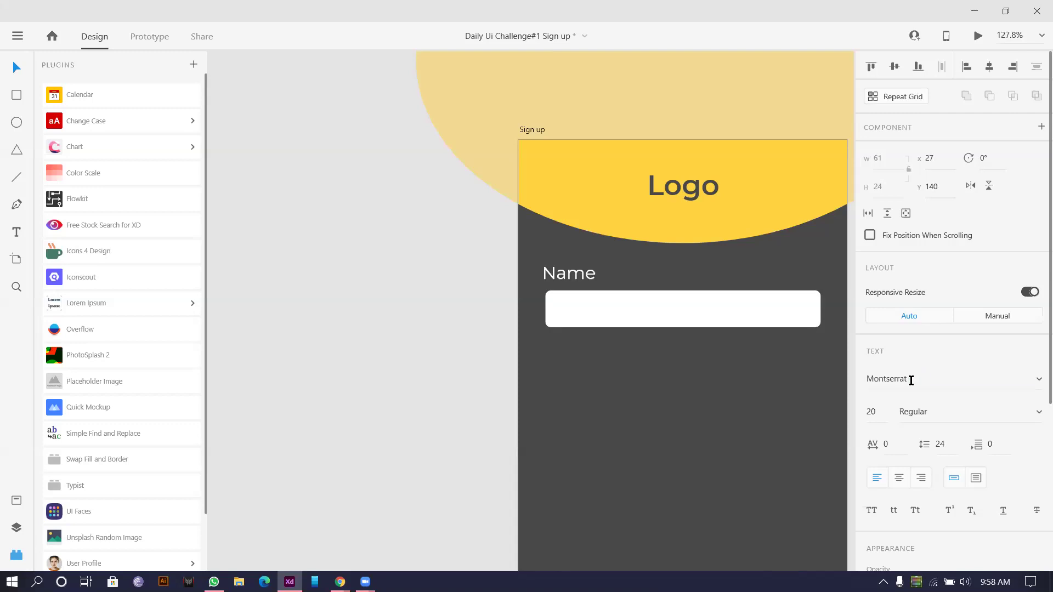
Step: Set the Name label to size 16 and align it with the field's left edge
left_click(567, 267)
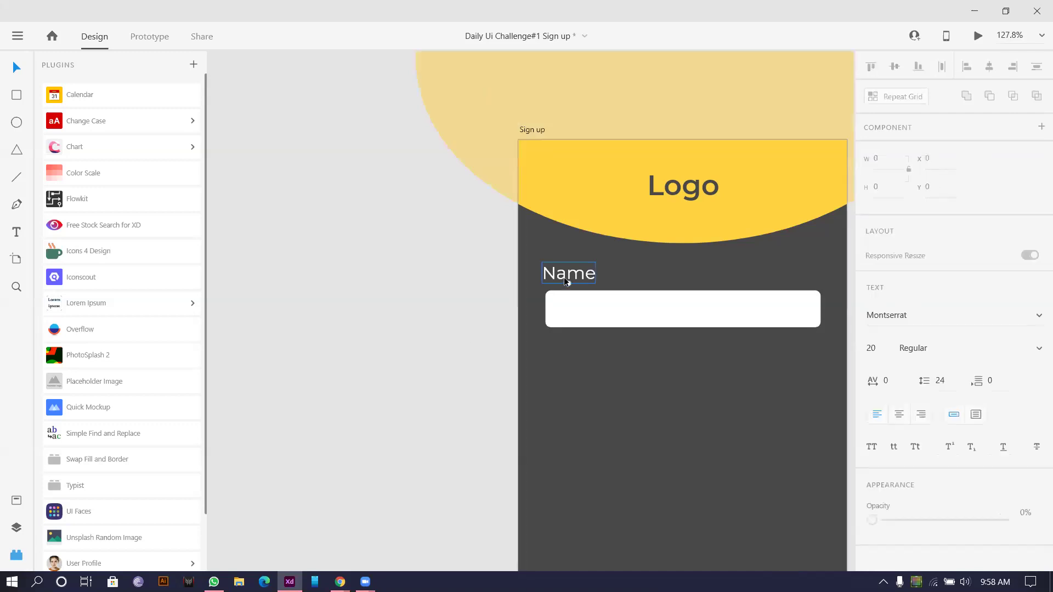
left_click(877, 412)
type("1")
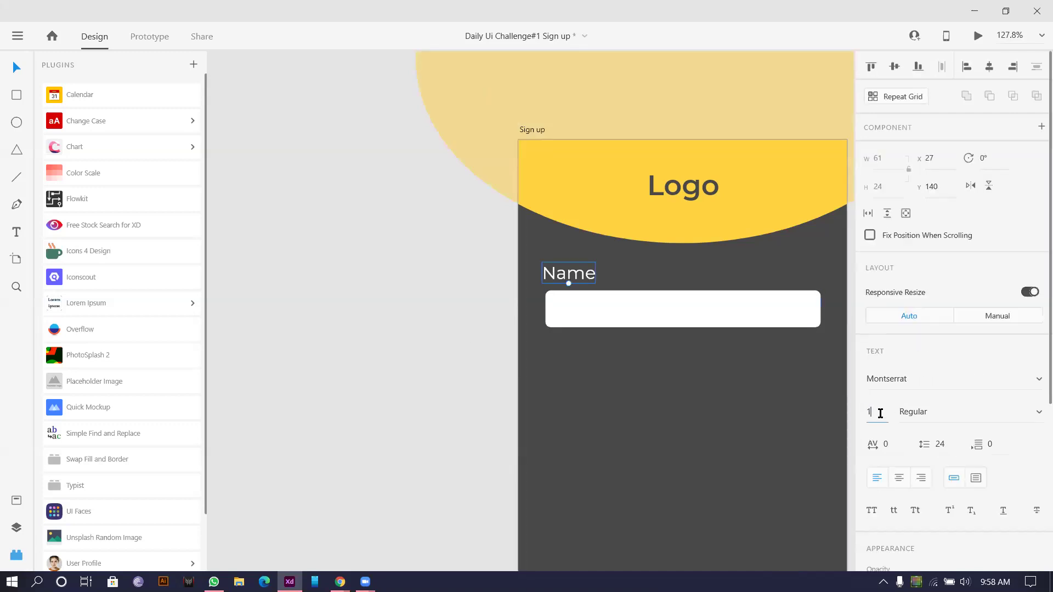
type("6")
key("Return")
left_click(346, 329)
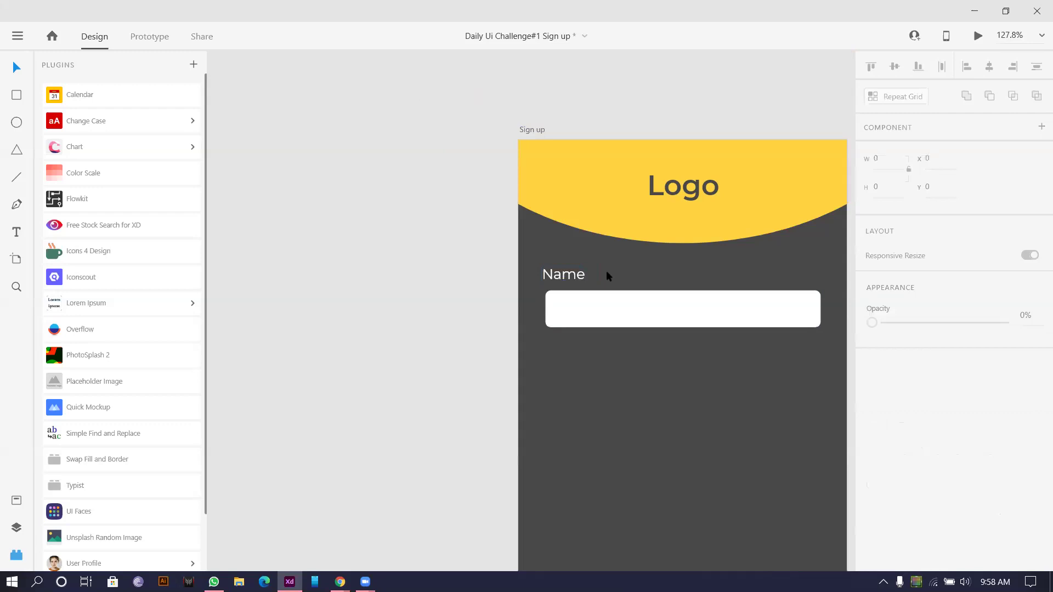
left_click(546, 277)
left_click_drag(556, 275, 556, 283)
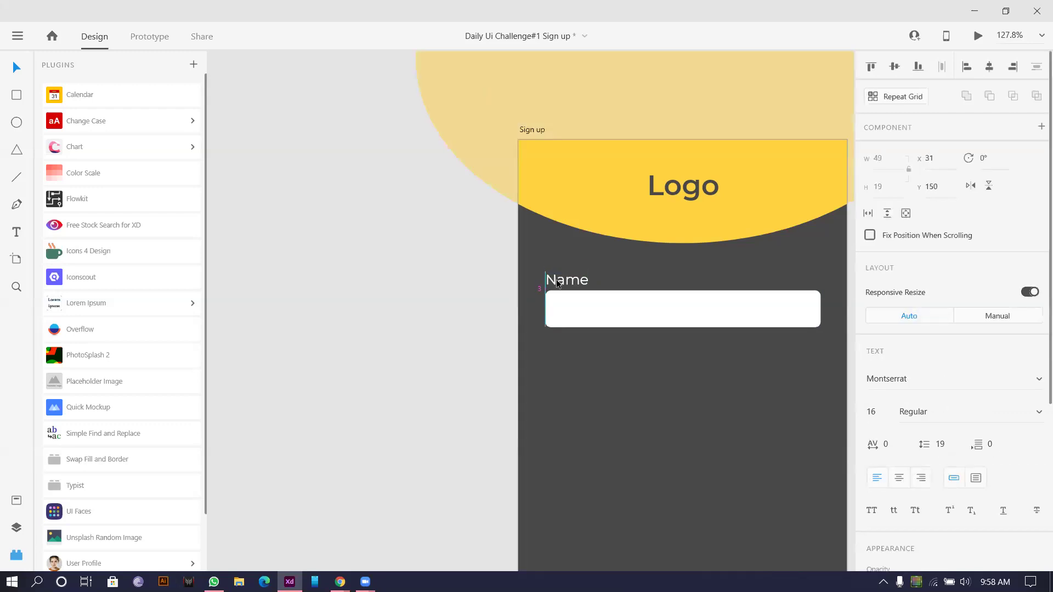
Step: Set the white input field's height to 40
left_click(585, 326)
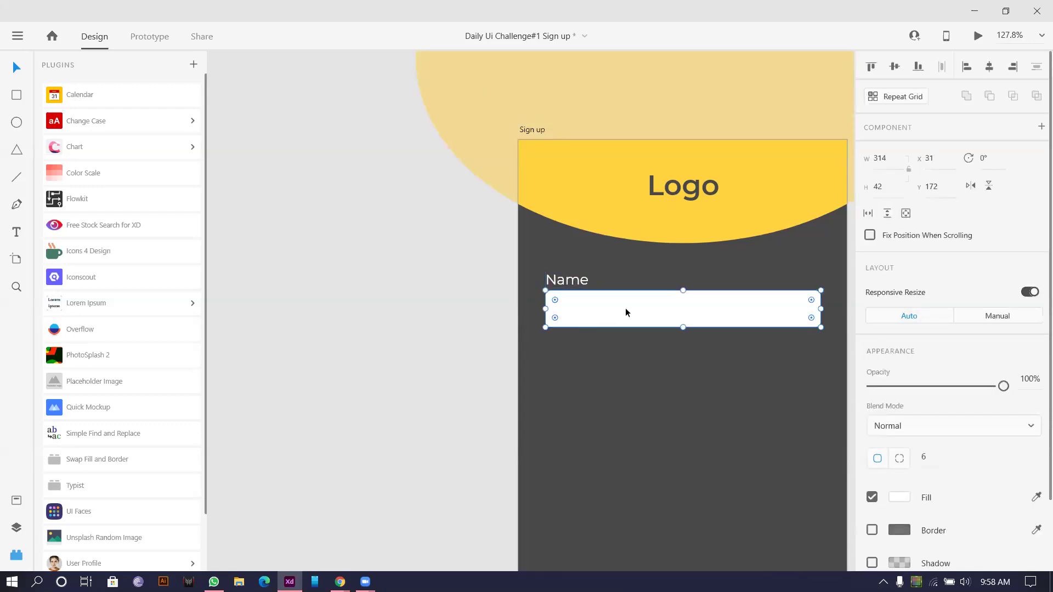
double_click(884, 191)
type("40")
key("Return")
left_click(408, 325)
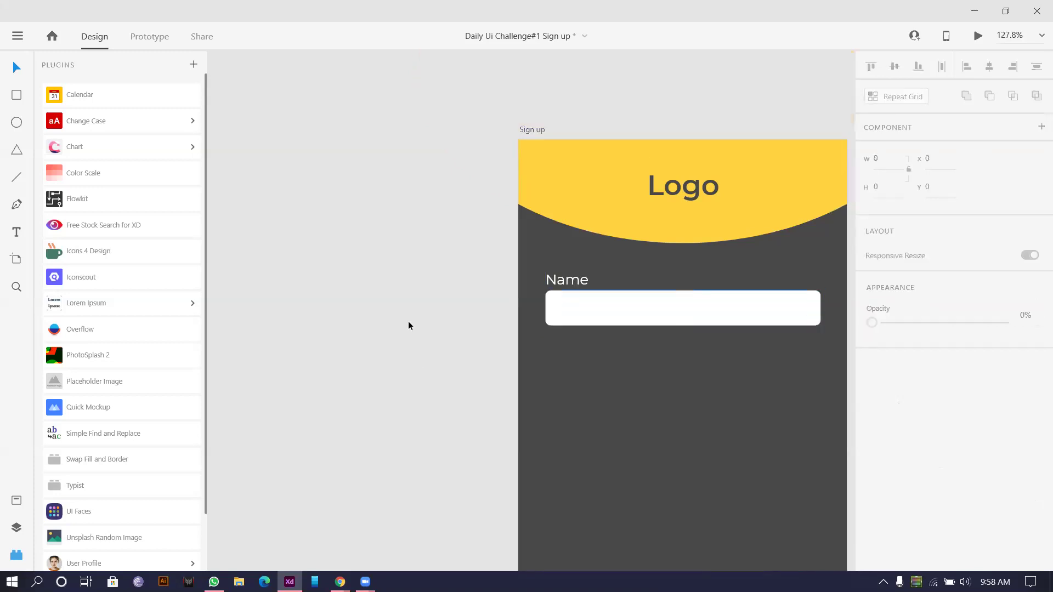
scroll(444, 290, "down", 2)
left_click_drag(453, 279, 339, 255)
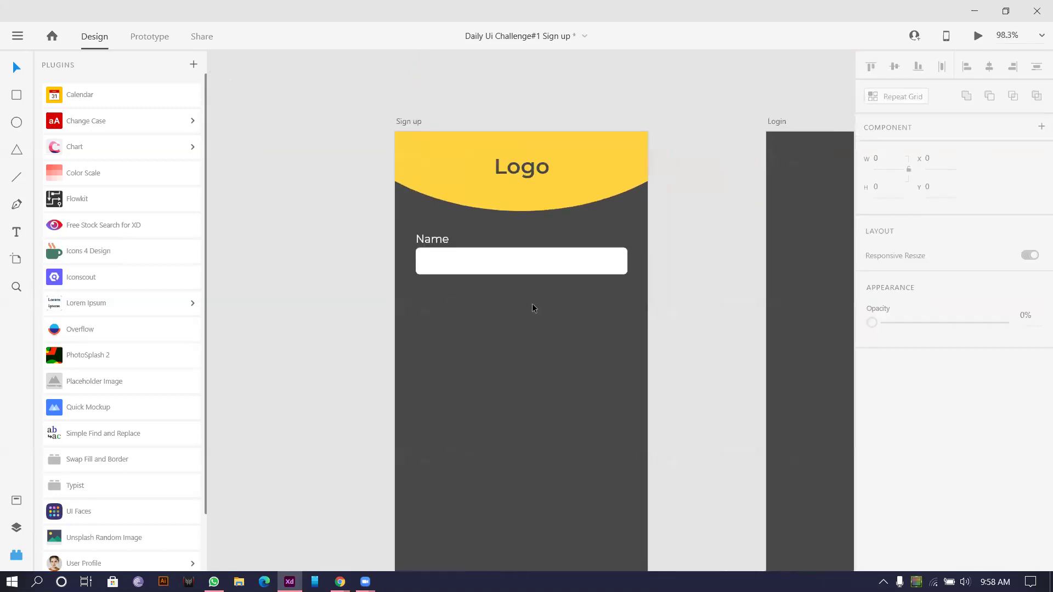
Step: Duplicate the Name label and field downward to stack five labelled fields
left_click_drag(432, 239, 436, 416)
scroll(298, 406, "down", 4)
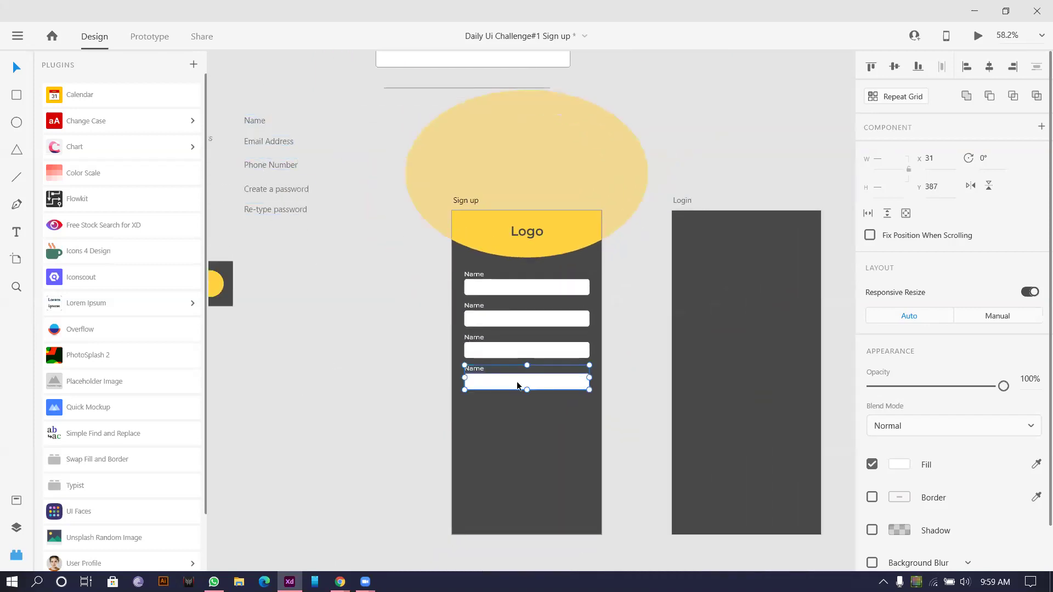
left_click_drag(485, 387, 480, 413)
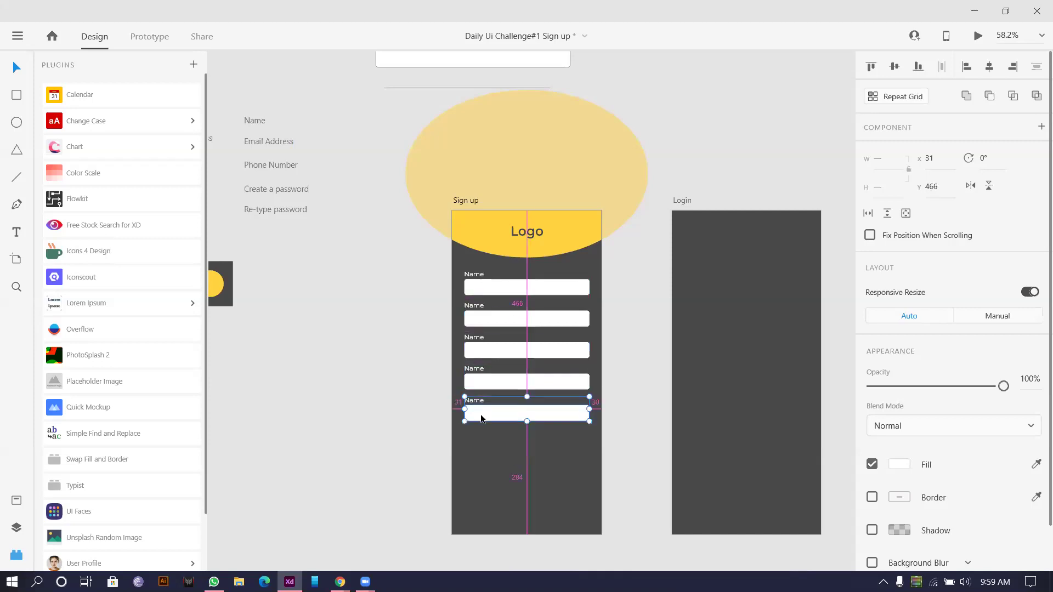
left_click(331, 182)
Step: Relabel the second and third fields as Email Address and Phone Number
left_click(269, 141)
double_click(277, 143)
key("ctrl+c")
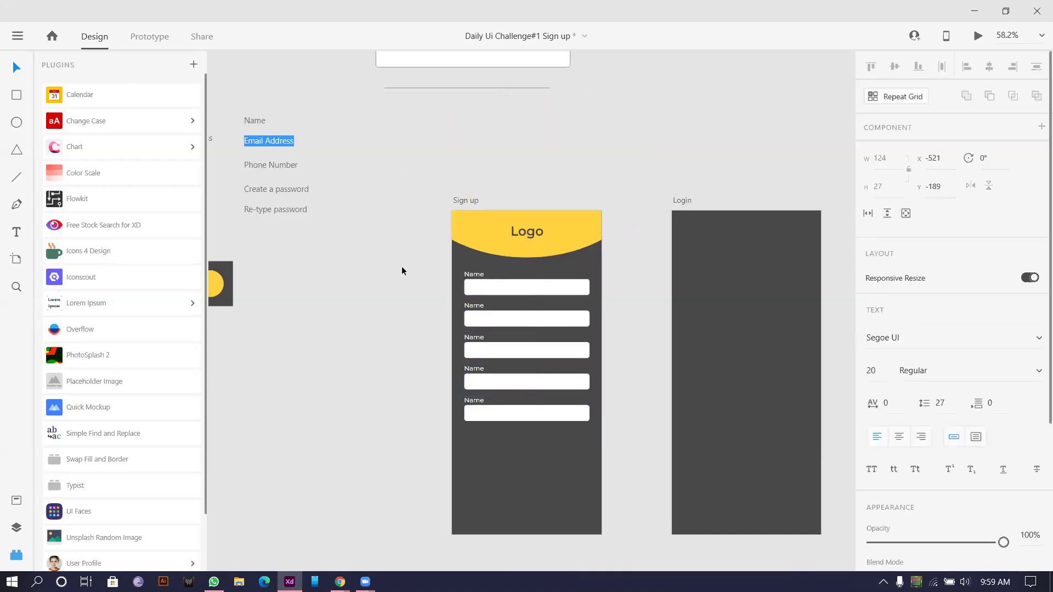
left_click(479, 304)
double_click(472, 305)
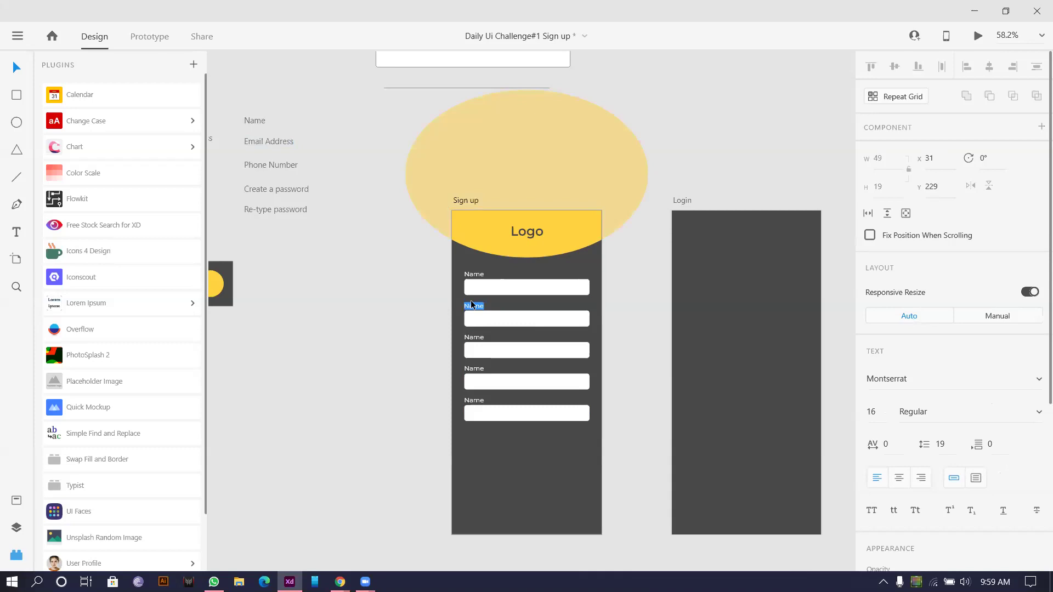
key("ctrl+v")
left_click(278, 164)
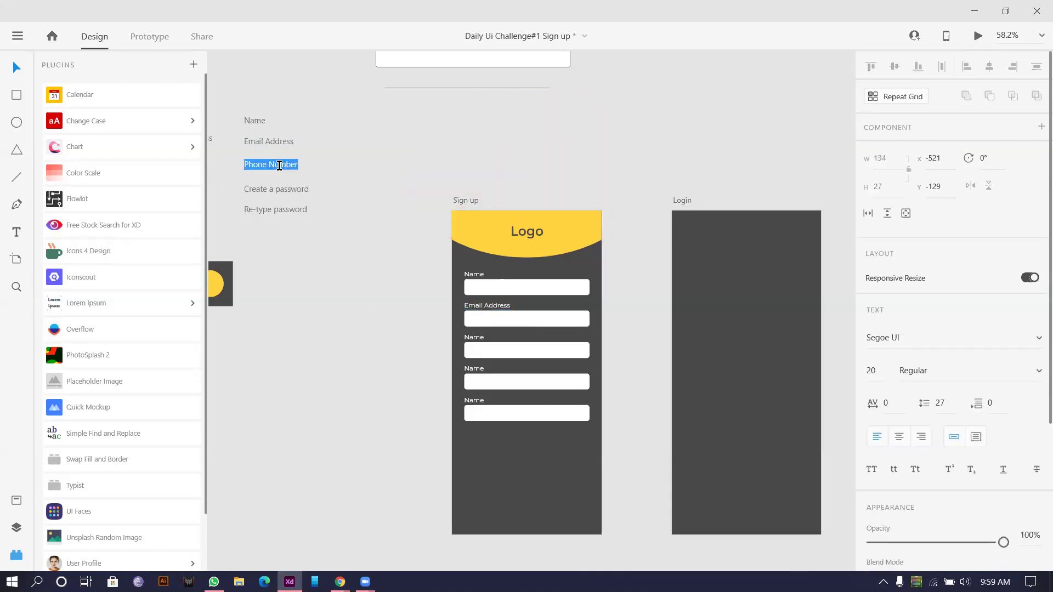
key("Escape")
double_click(474, 337)
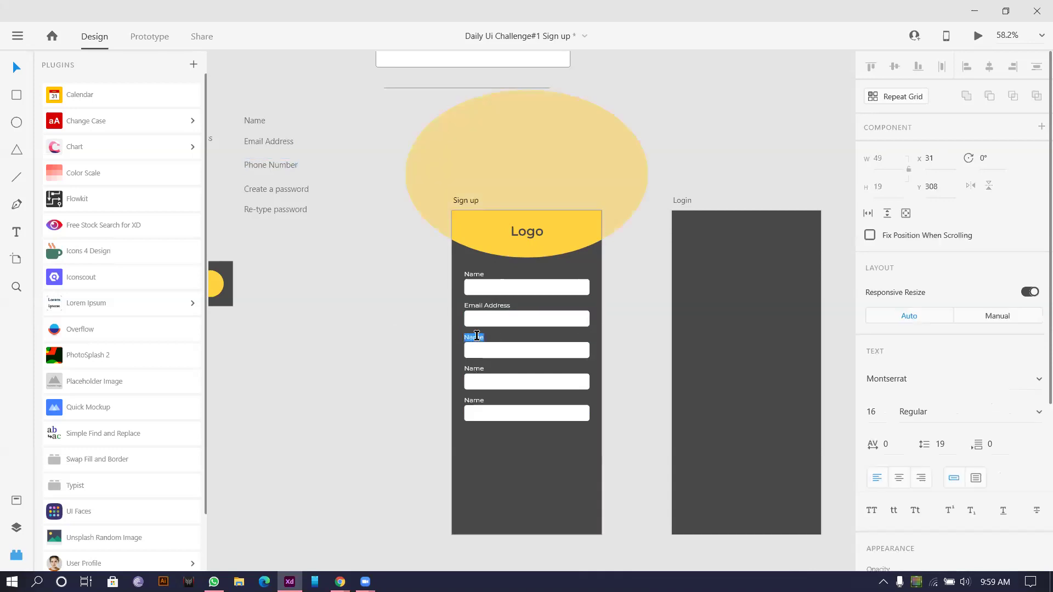
type("Phone Number")
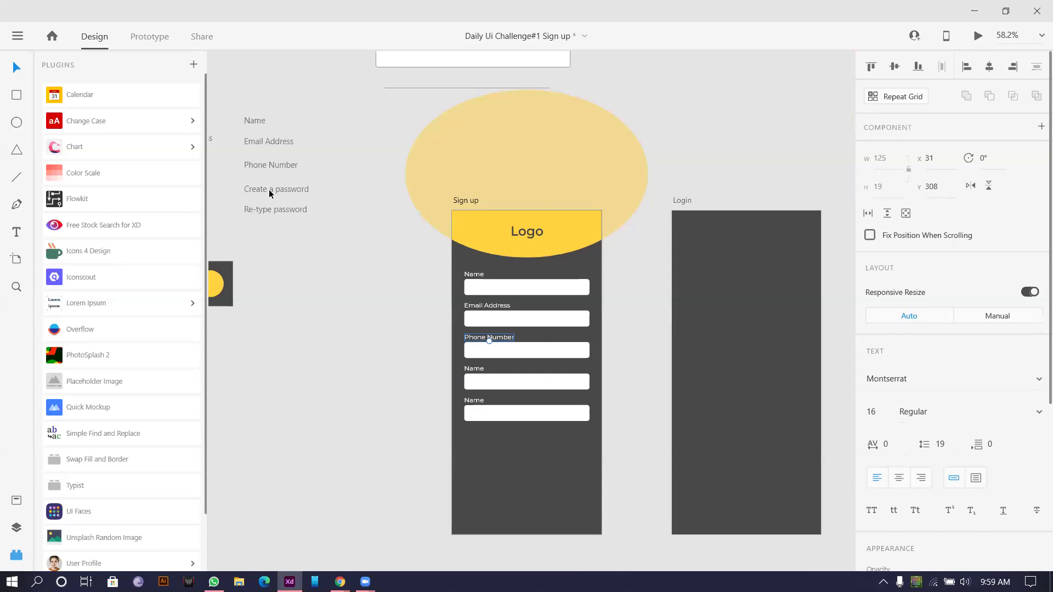
Step: Relabel the fourth and fifth fields as Create a password and Re-type password
double_click(268, 189)
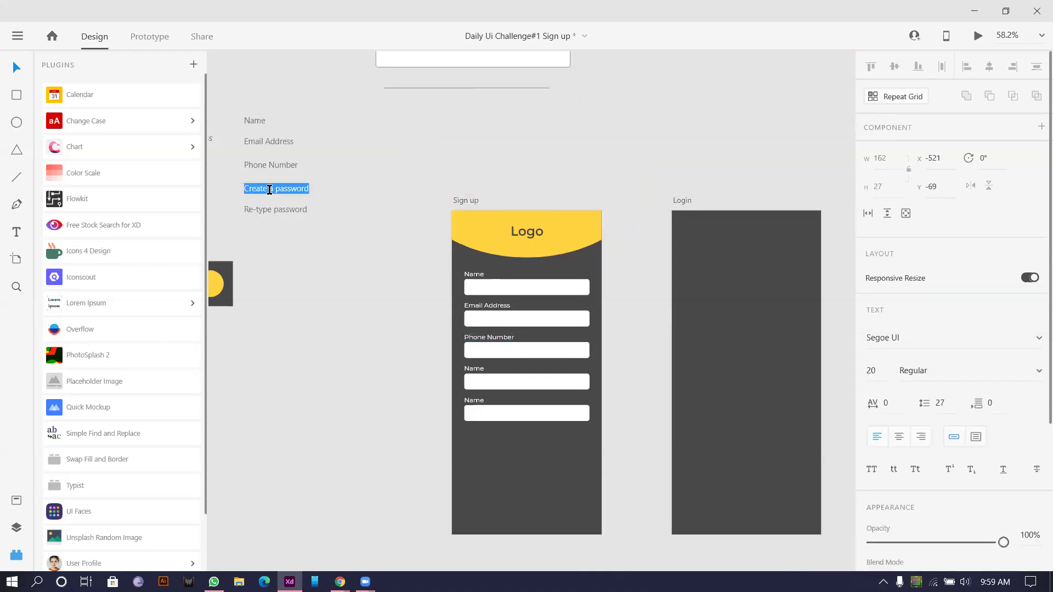
left_click(474, 370)
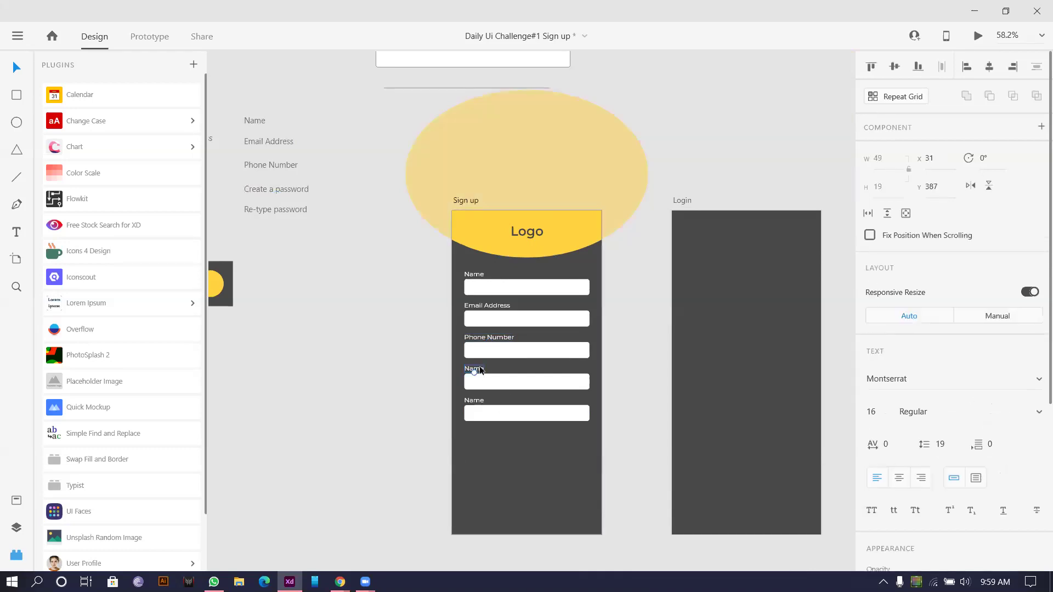
double_click(479, 369)
left_click(480, 366)
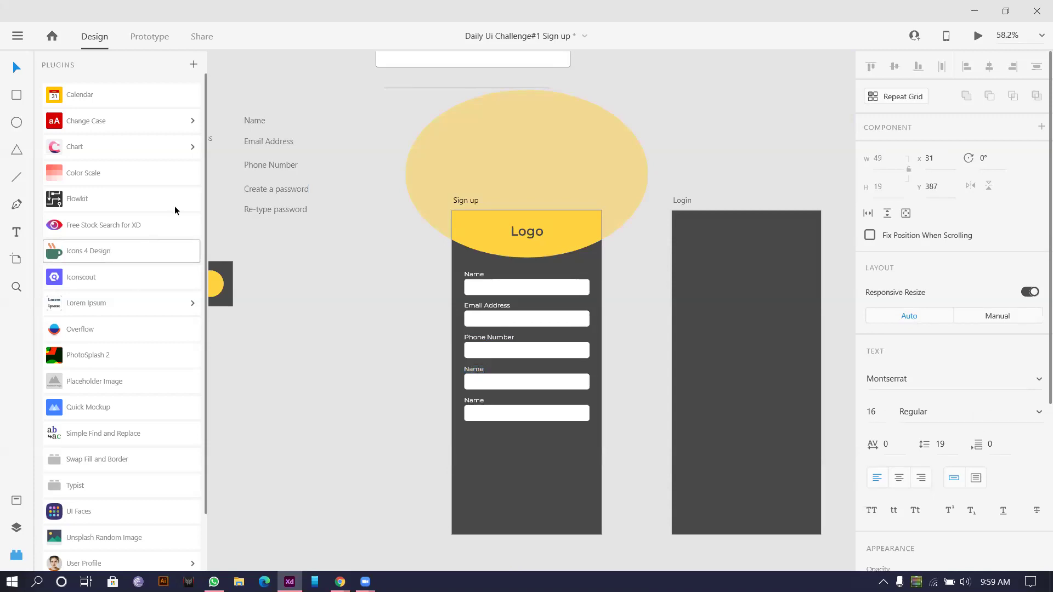
double_click(275, 189)
key("ctrl+c")
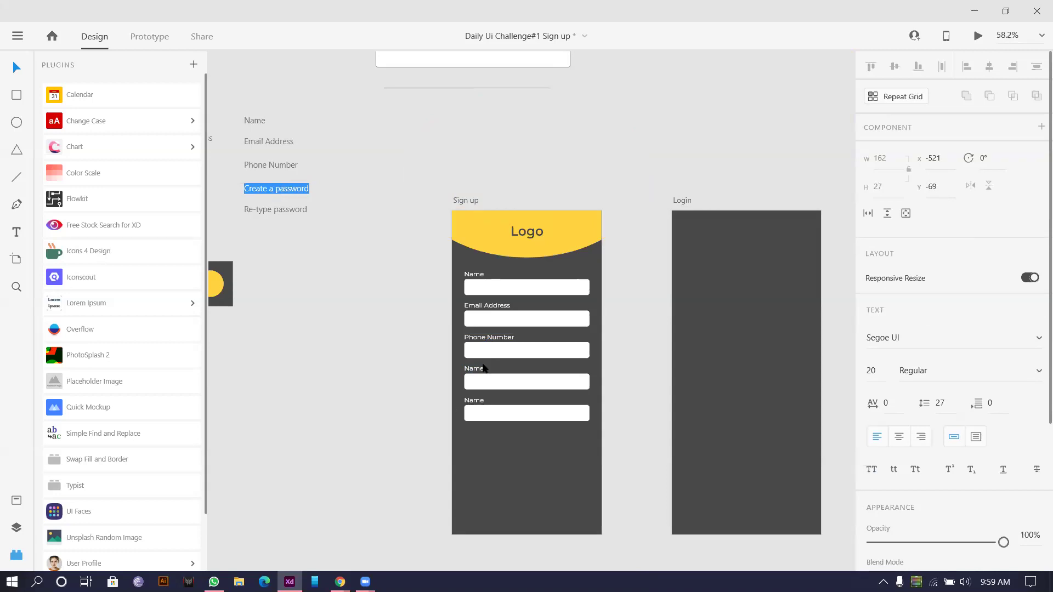
double_click(471, 369)
key("ctrl+v")
key("Escape")
double_click(279, 212)
key("ctrl+c")
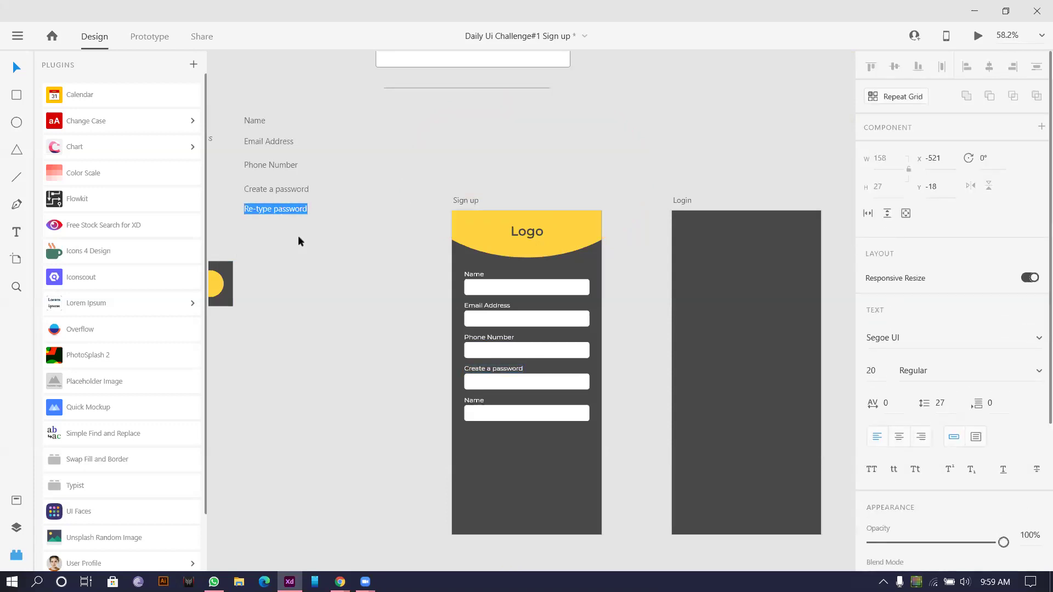
double_click(475, 400)
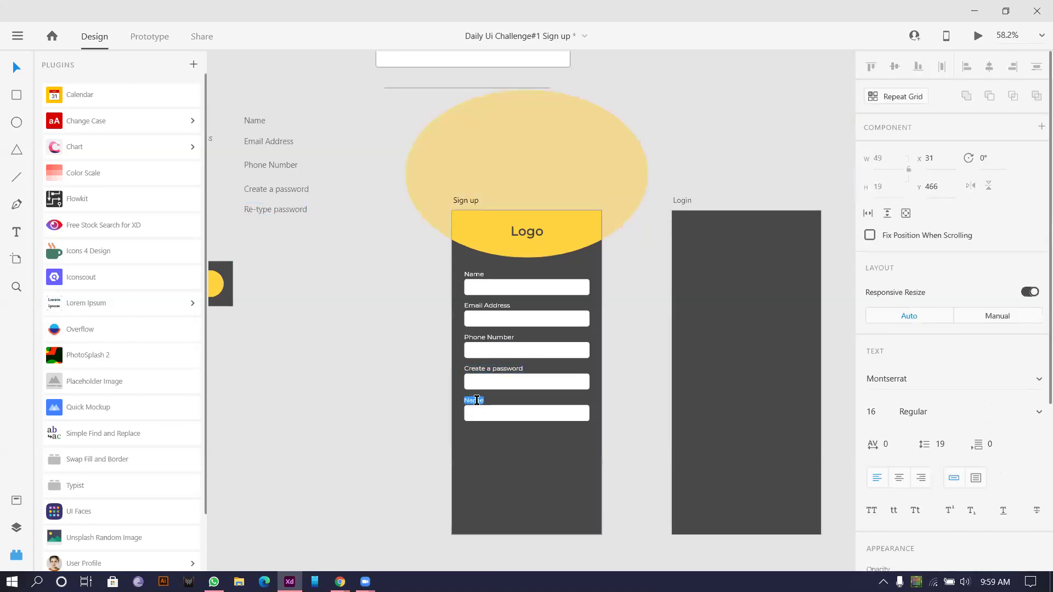
key("ctrl+v")
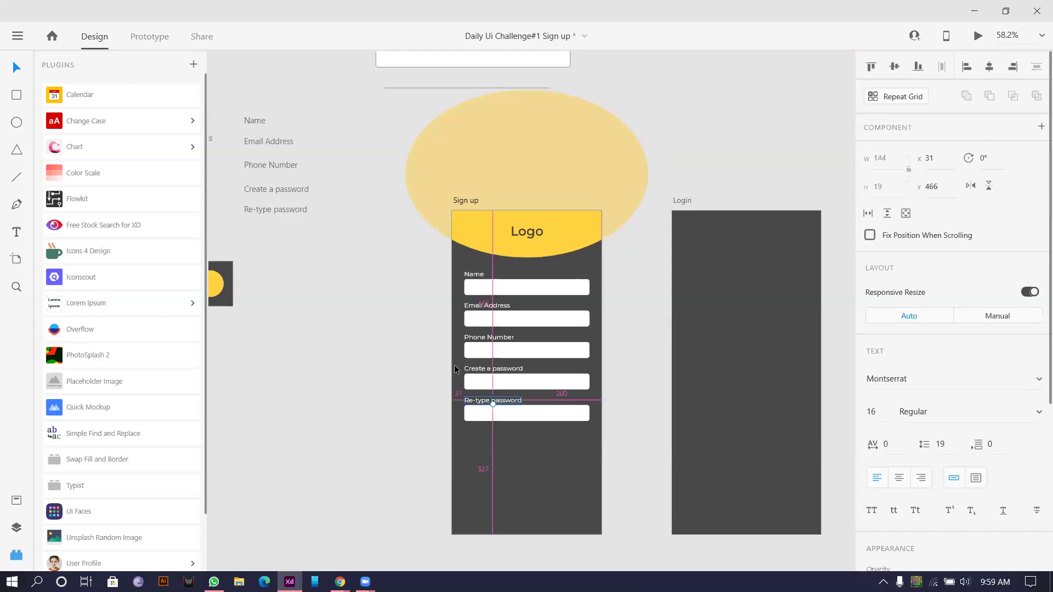
Step: Capitalise Password in the Create Password and Re-type Password labels
scroll(453, 364, "up", 5)
scroll(329, 416, "down", 1)
scroll(329, 416, "right", 2)
scroll(376, 294, "up", 2)
scroll(378, 304, "down", 1)
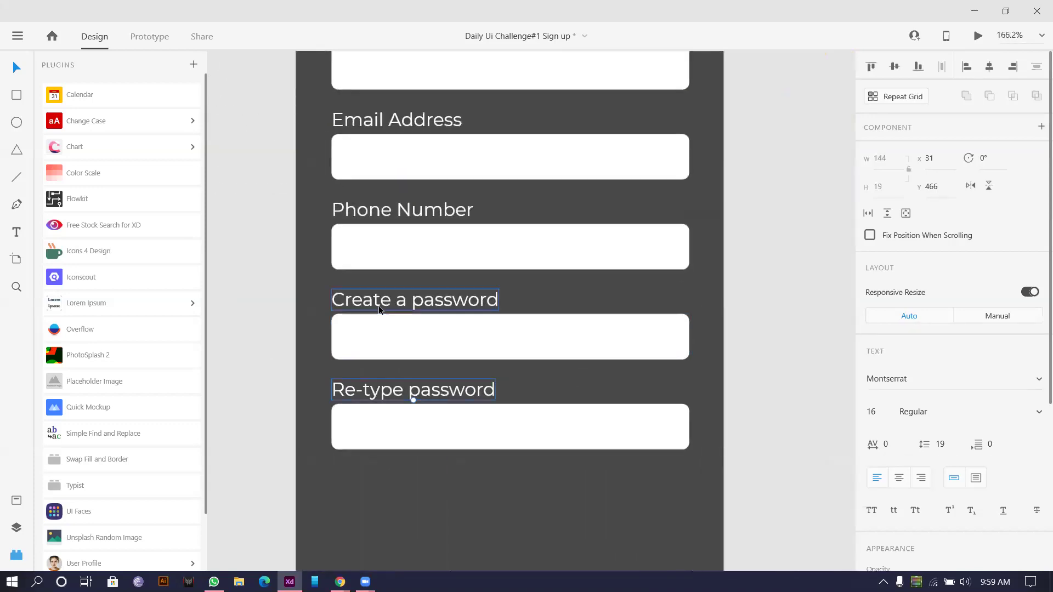
double_click(419, 302)
left_click_drag(419, 302, 394, 304)
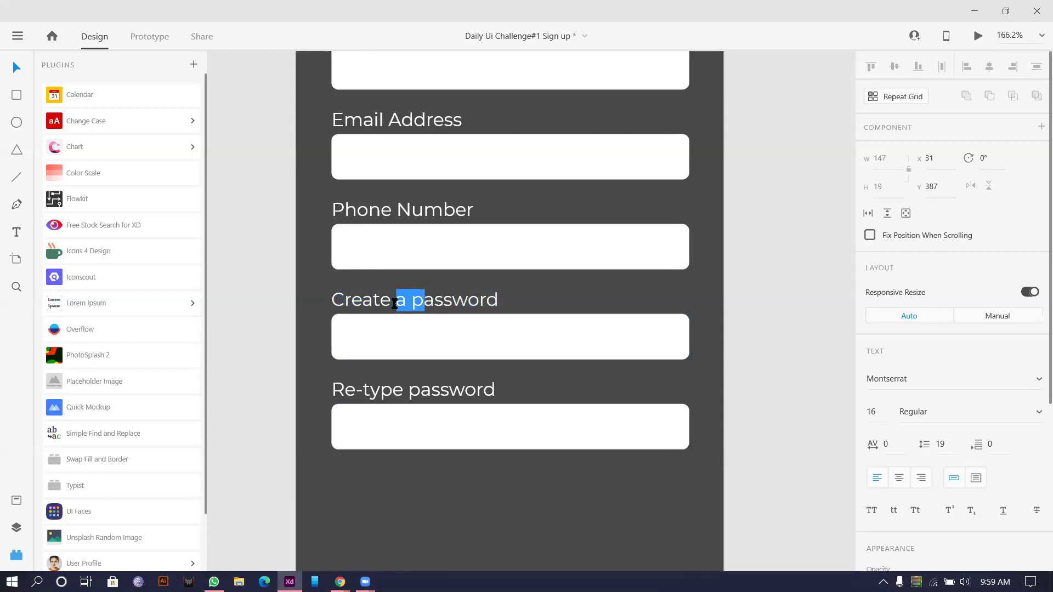
type("P")
left_click(424, 386)
double_click(423, 386)
left_click_drag(420, 387, 409, 386)
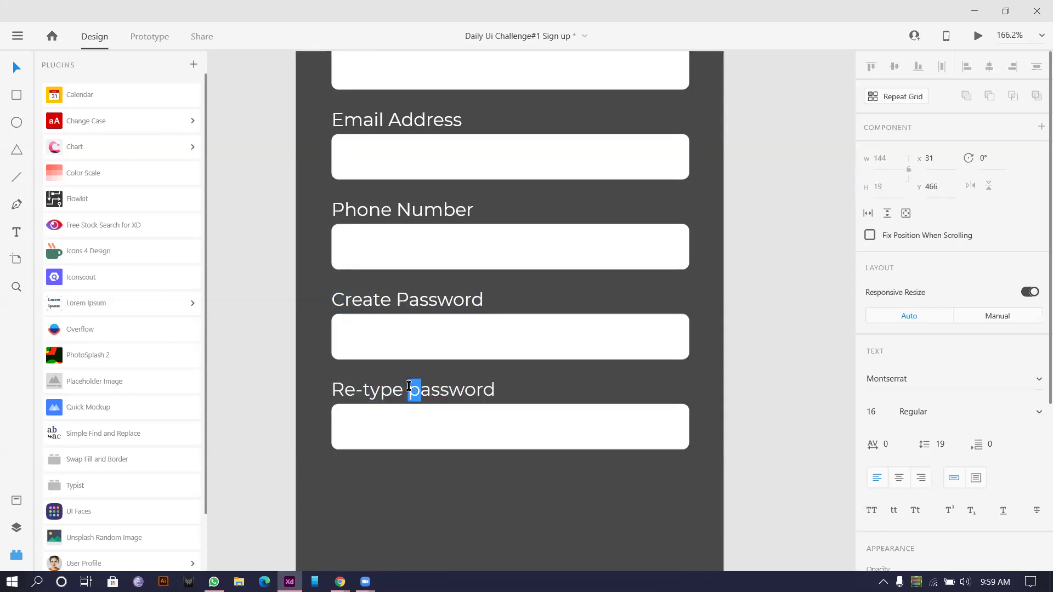
type("P")
Step: Move the whole form down about 55 px and copy the Name label under the logo
scroll(246, 339, "down", 5)
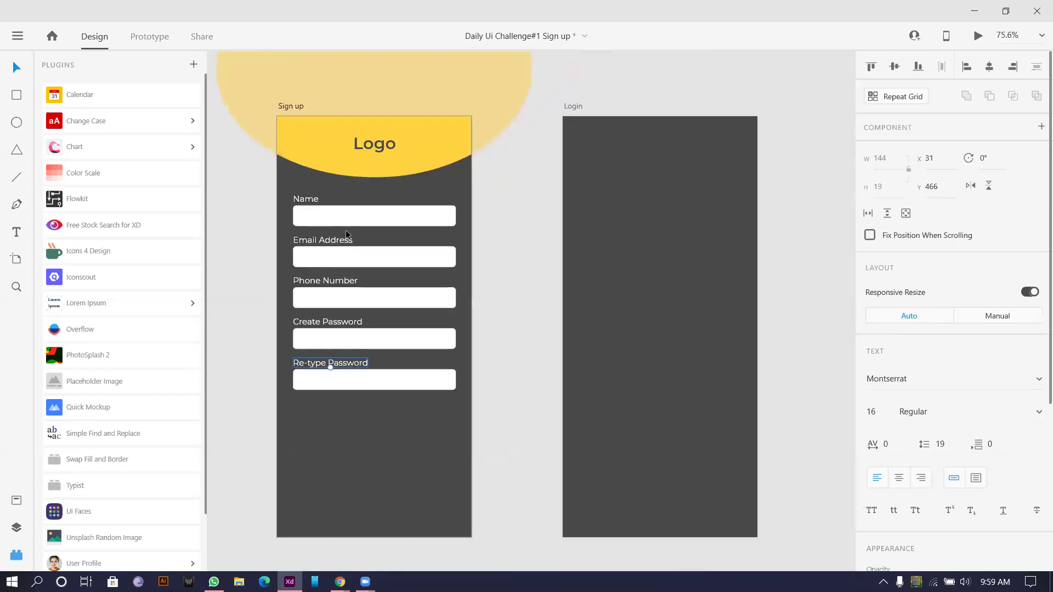
scroll(348, 231, "up", 5)
scroll(349, 176, "down", 3)
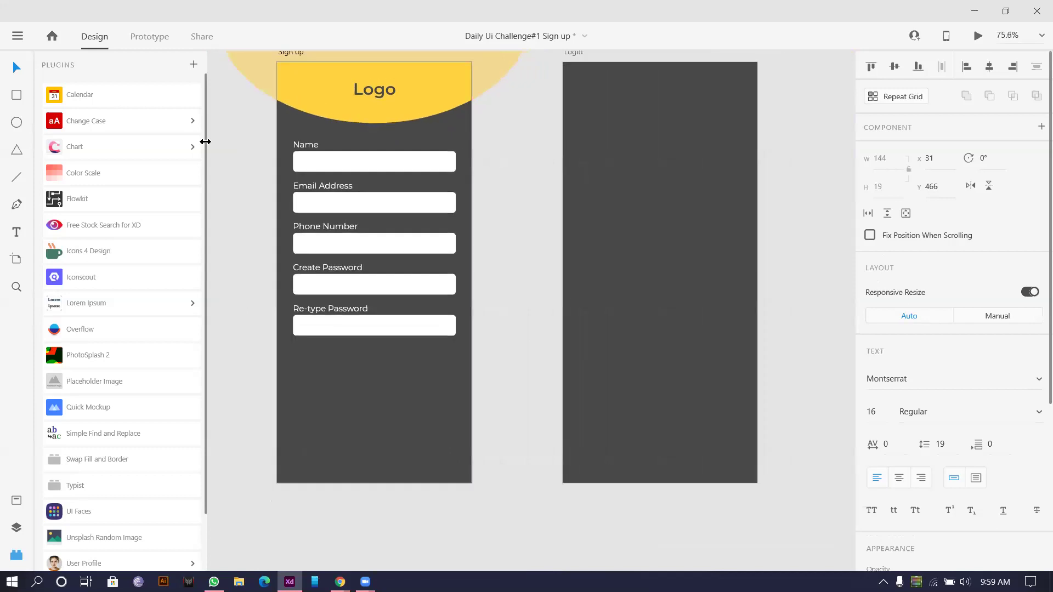
left_click_drag(249, 147, 514, 383)
left_click_drag(392, 325, 391, 357)
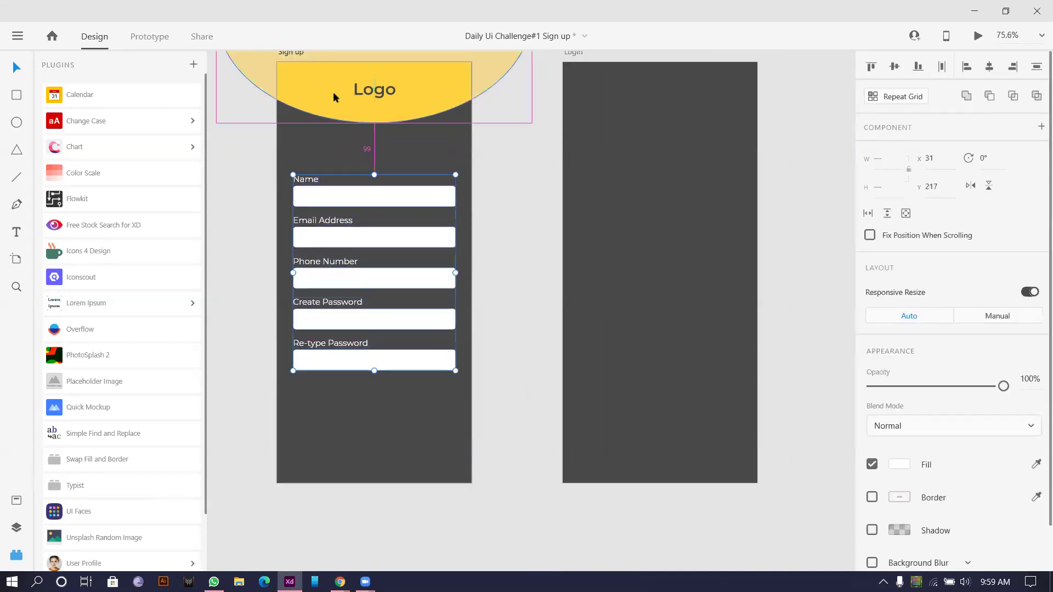
left_click(258, 140)
left_click_drag(305, 179, 378, 156)
Step: Retype the copied label as 'Sign up' and fill it with the logo's yellow
double_click(376, 155)
type("Sign up")
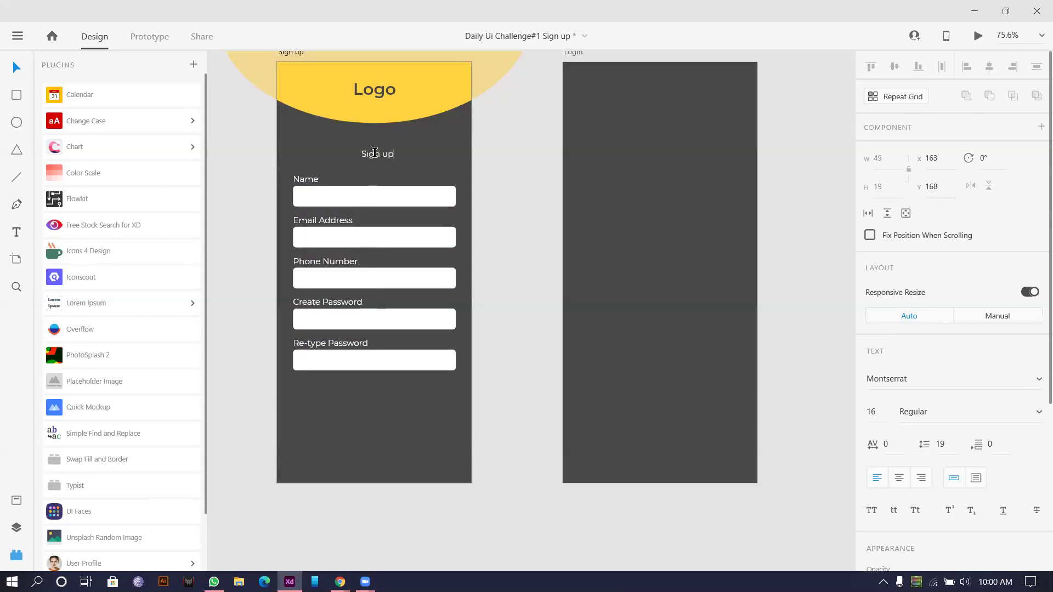
key("Escape")
scroll(1010, 315, "down", 5)
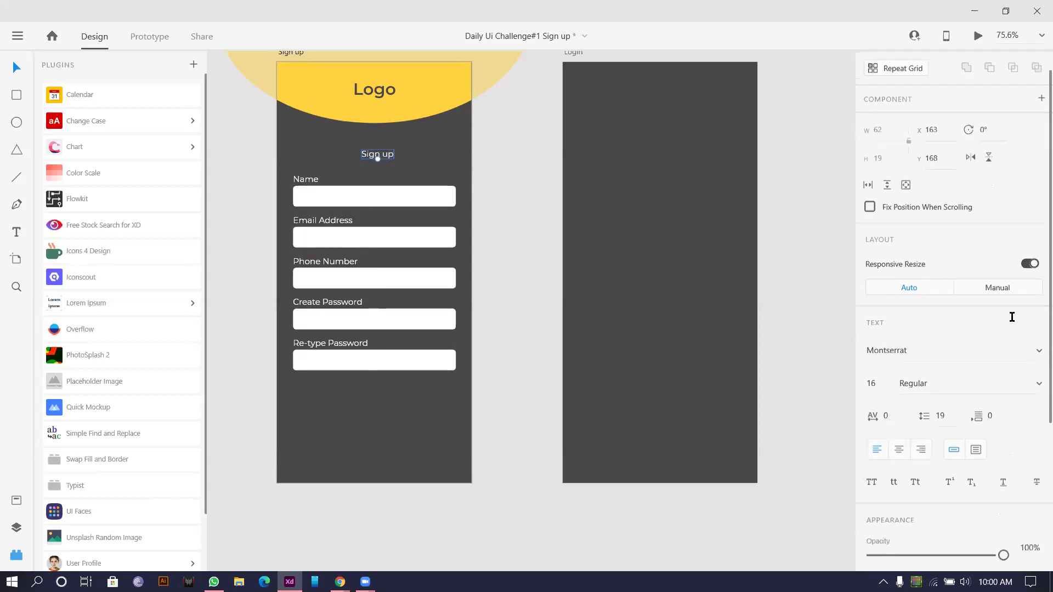
left_click(1035, 427)
left_click(422, 79)
Step: Make the Sign up heading 24 pt Medium, centred on the artboard
left_click_drag(378, 159, 376, 147)
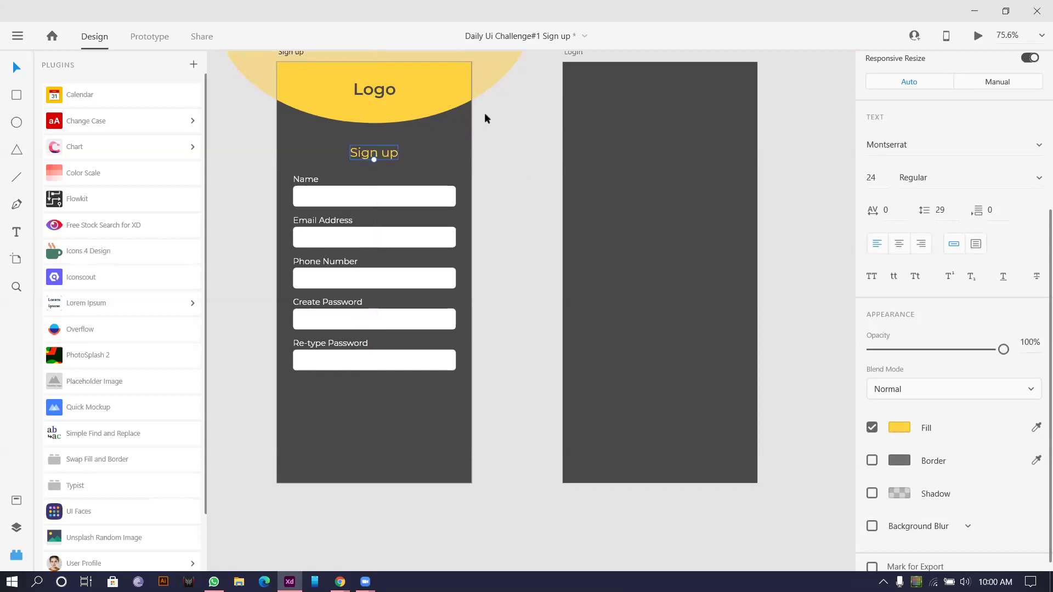
scroll(425, 207, "down", 2)
scroll(468, 136, "down", 4)
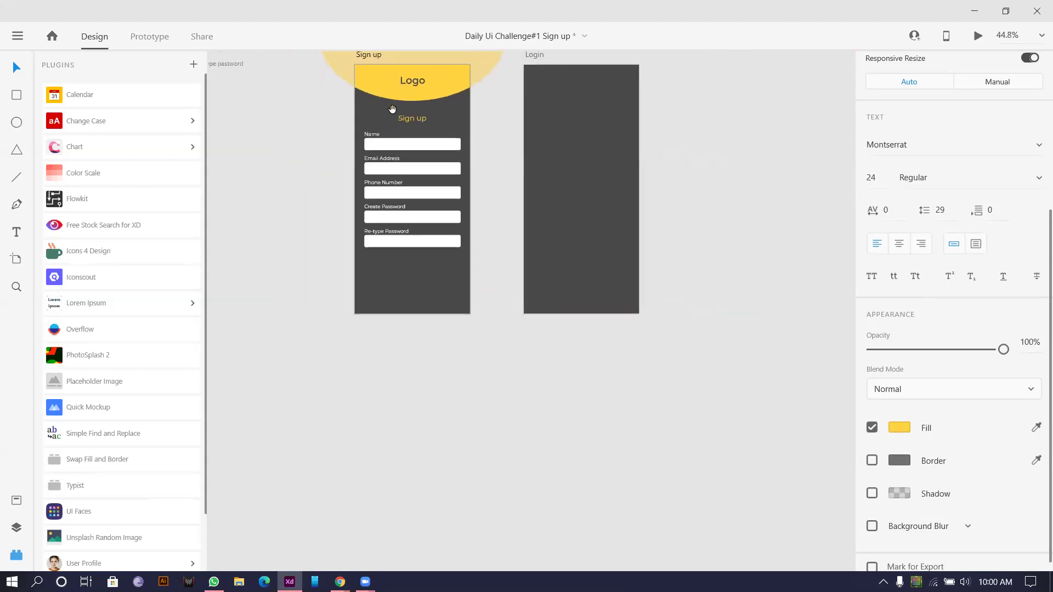
scroll(392, 109, "up", 4)
scroll(970, 319, "down", 1)
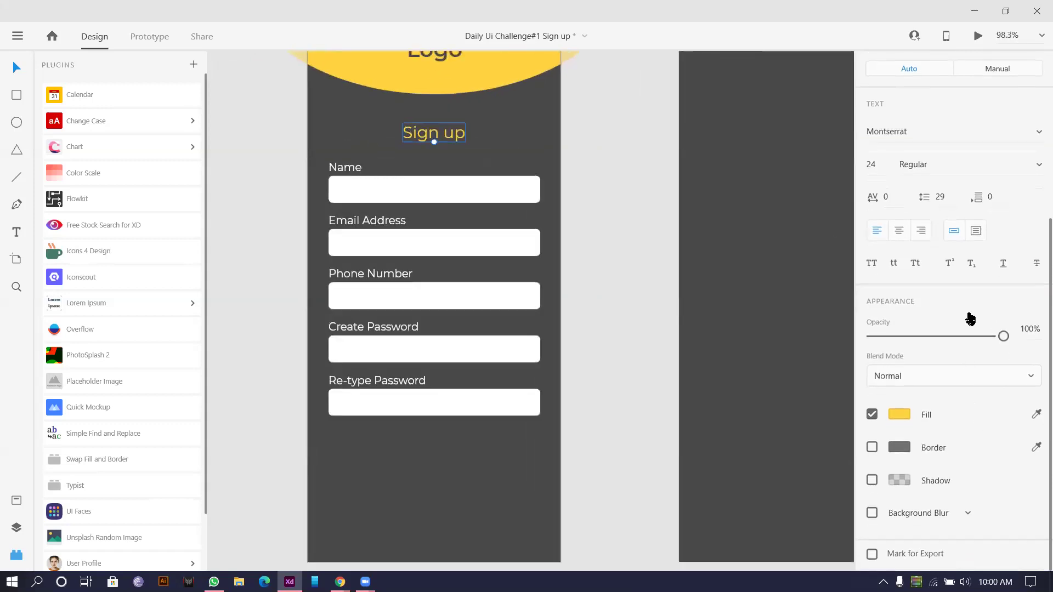
left_click(952, 169)
key("Down")
key("Down")
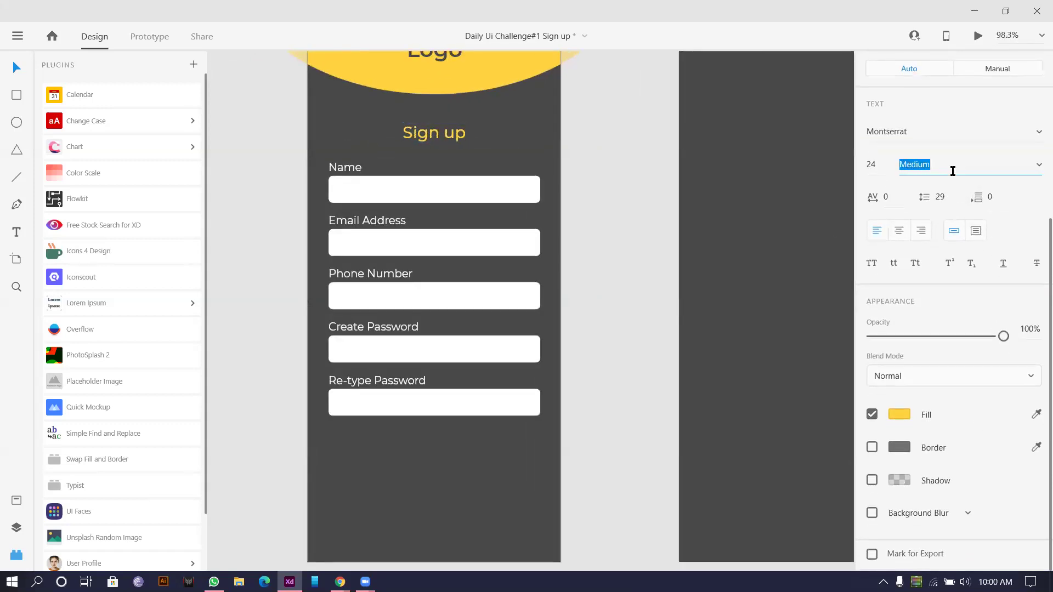
left_click(699, 197)
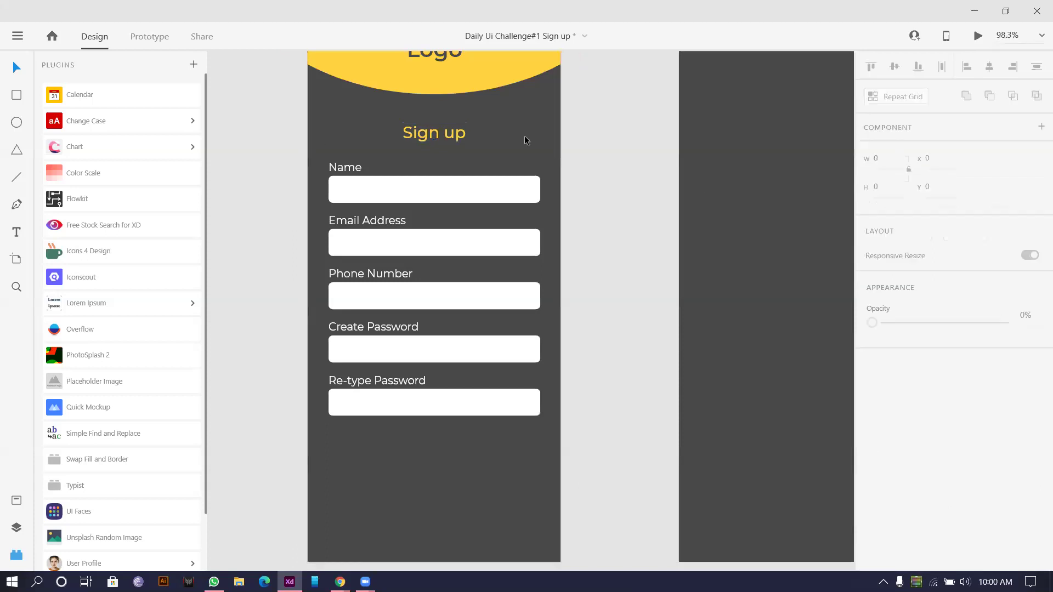
left_click(415, 135)
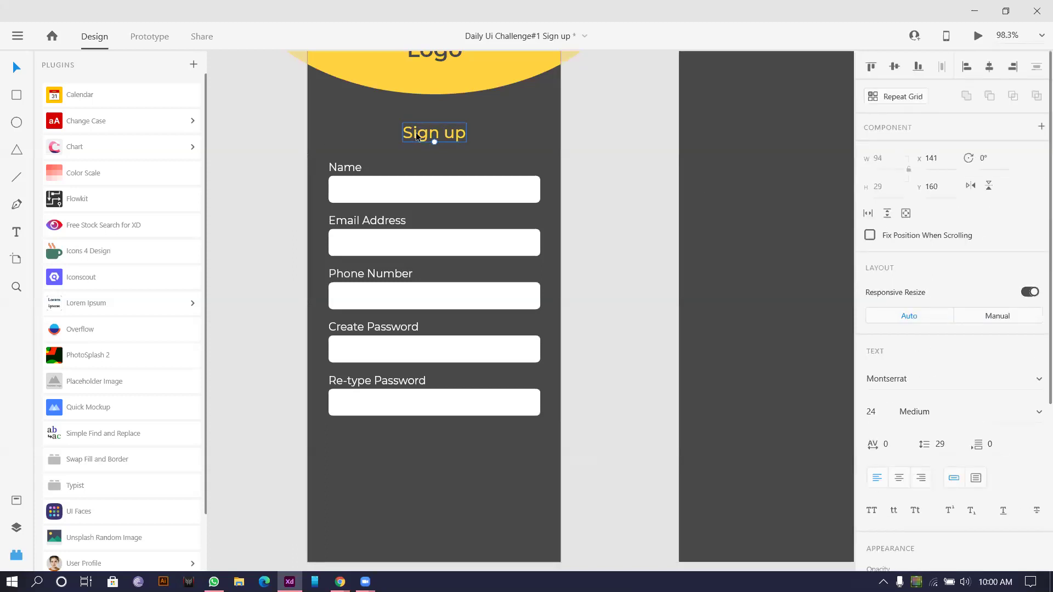
left_click_drag(417, 135, 418, 291)
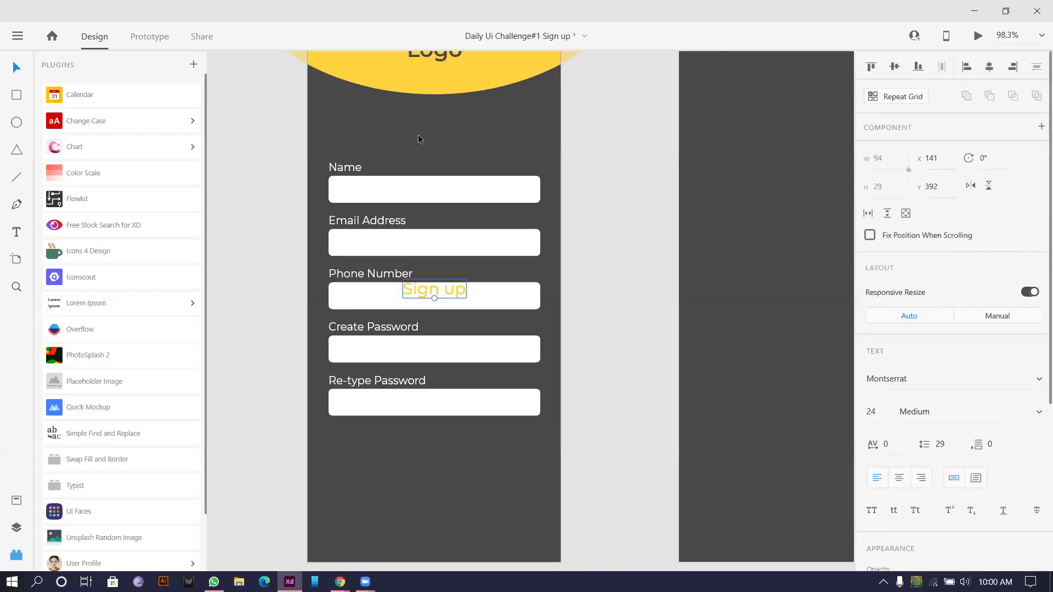
key("ctrl+z")
Step: Set the five field labels, Name through Re-type Password, to font size 14
left_click(337, 167)
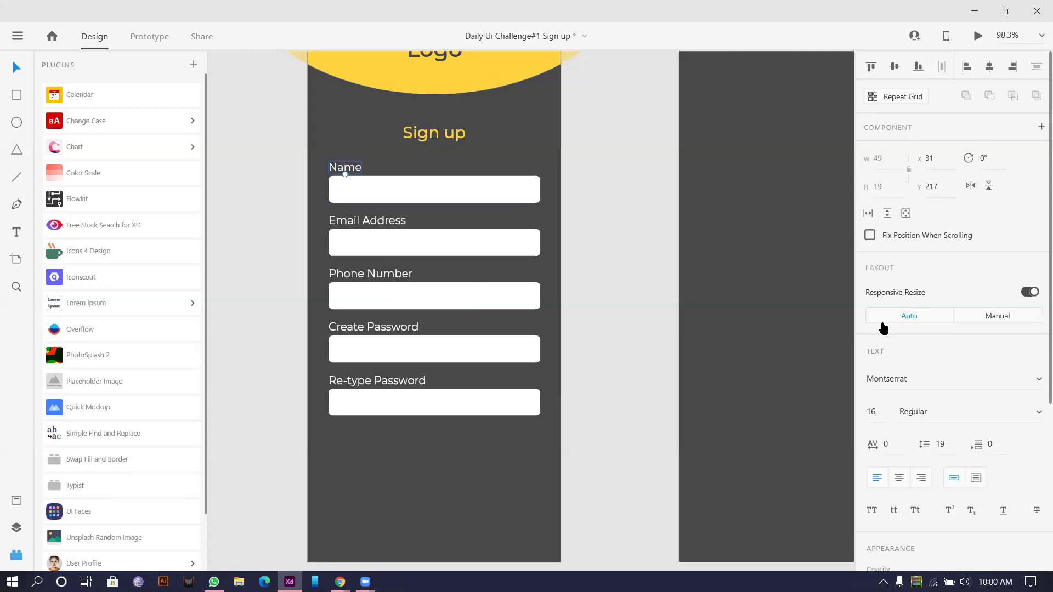
scroll(613, 297, "down", 2)
left_click(348, 192, "shift")
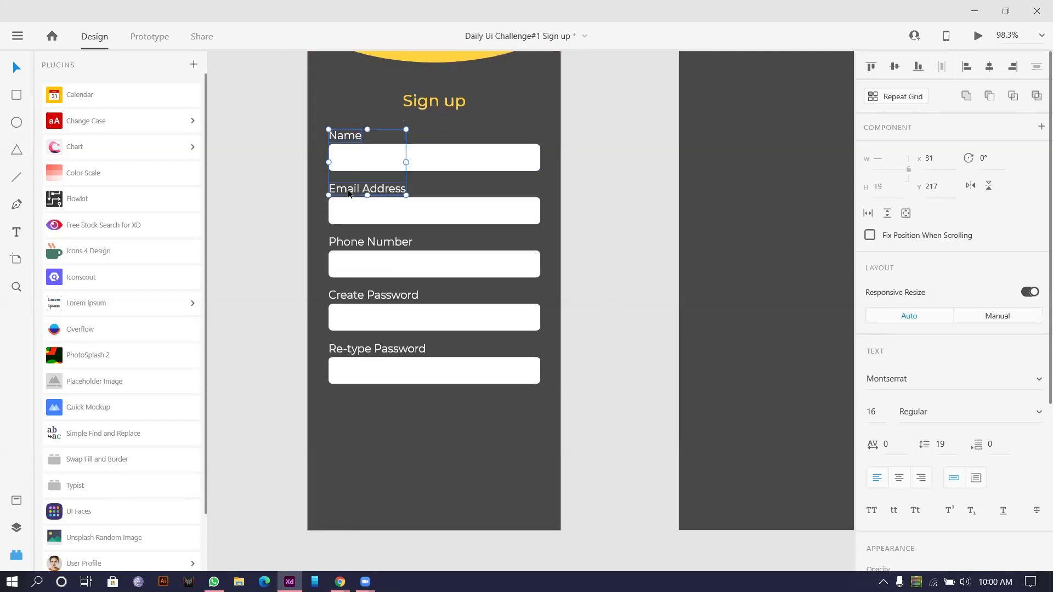
left_click(337, 242, "shift")
left_click(344, 295, "shift")
left_click(346, 349, "shift")
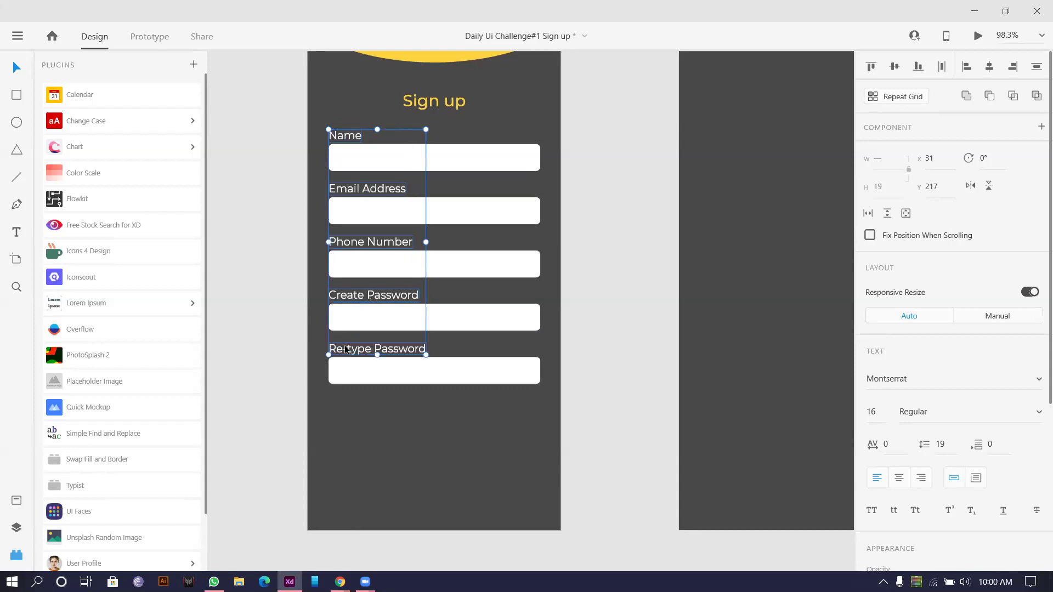
left_click(881, 419)
type("14")
key("Return")
left_click(601, 182)
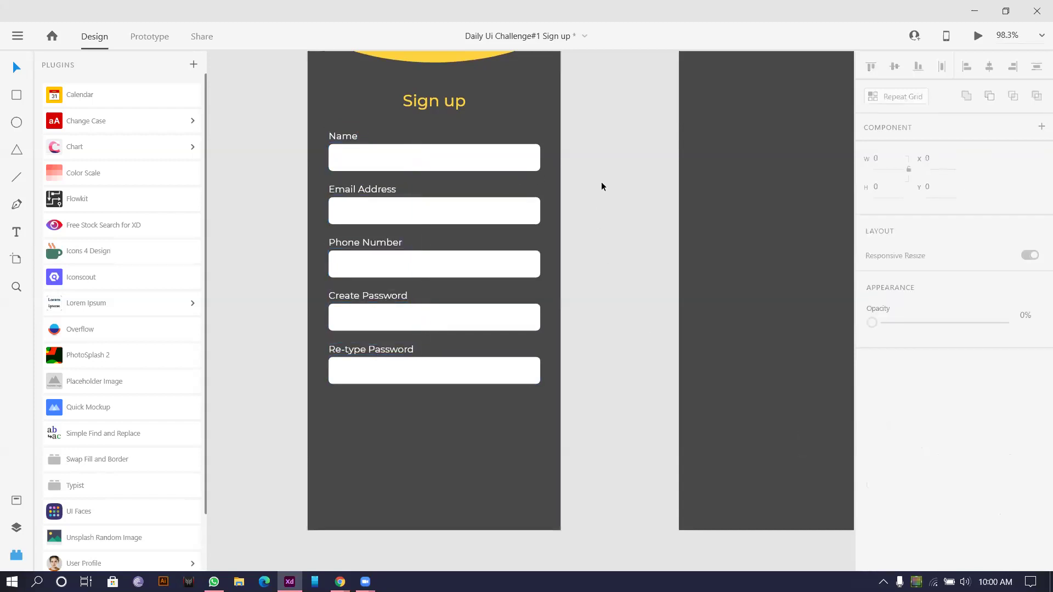
scroll(601, 169, "down", 2)
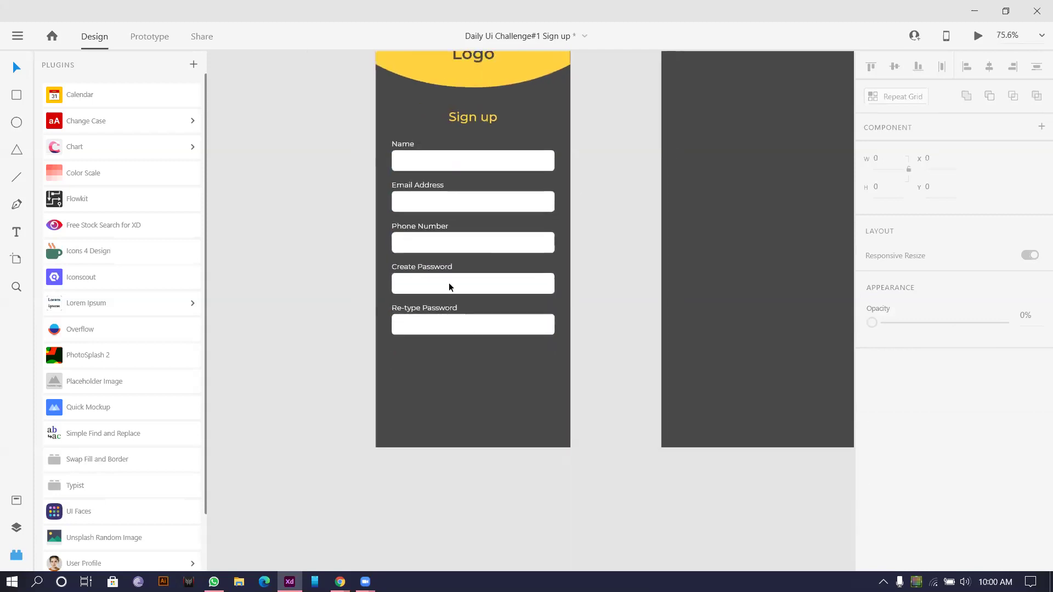
scroll(385, 356, "down", 2)
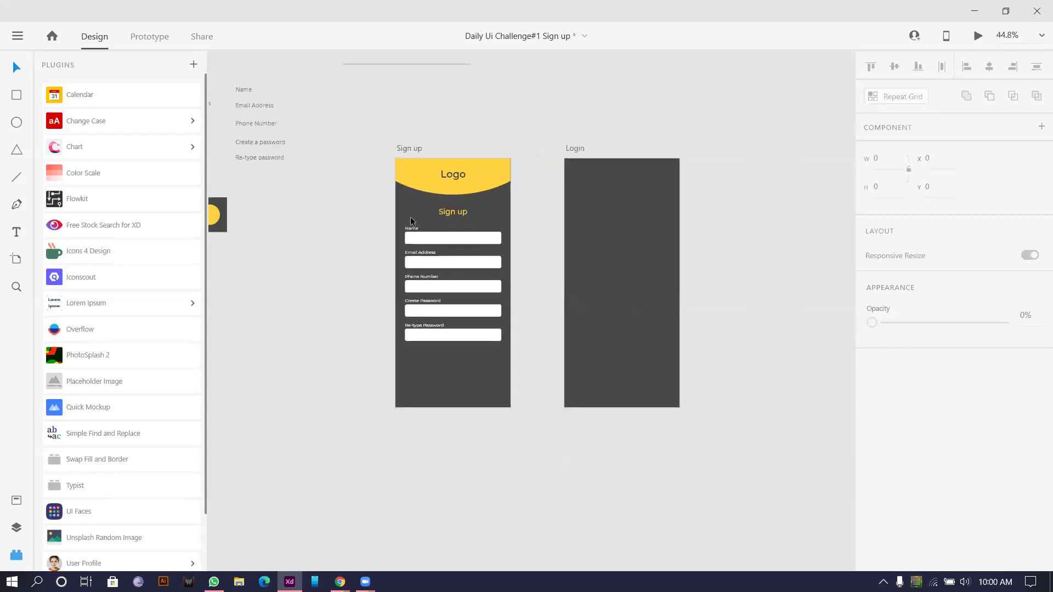
scroll(485, 234, "up", 4)
Step: Give all five input boxes a border in the logo's yellow and remove their white fill
left_click(496, 222)
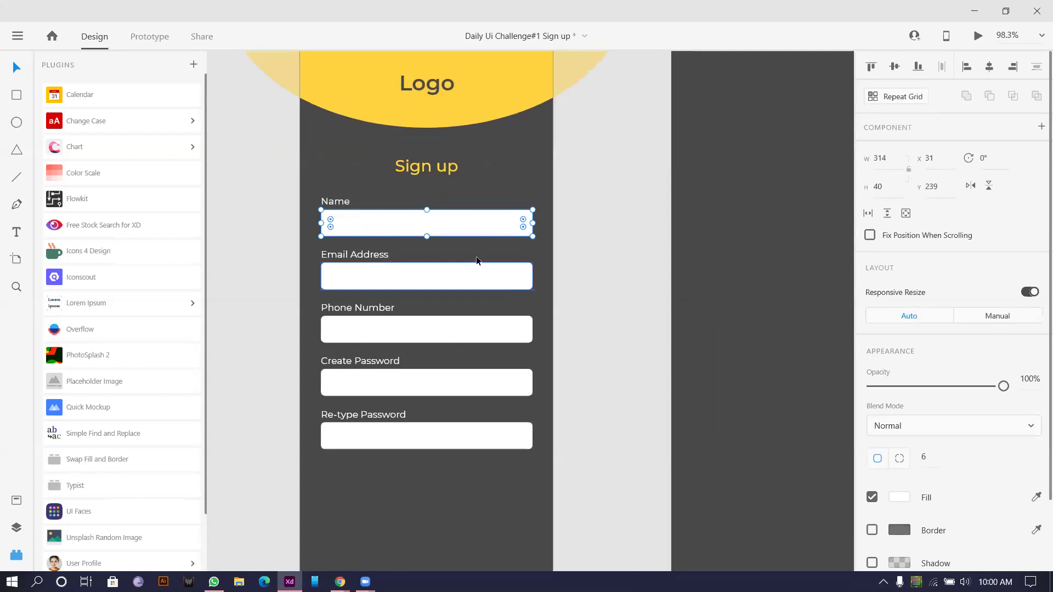
left_click(428, 266, "shift")
left_click(441, 326, "shift")
left_click(414, 395, "shift")
left_click(397, 432, "shift")
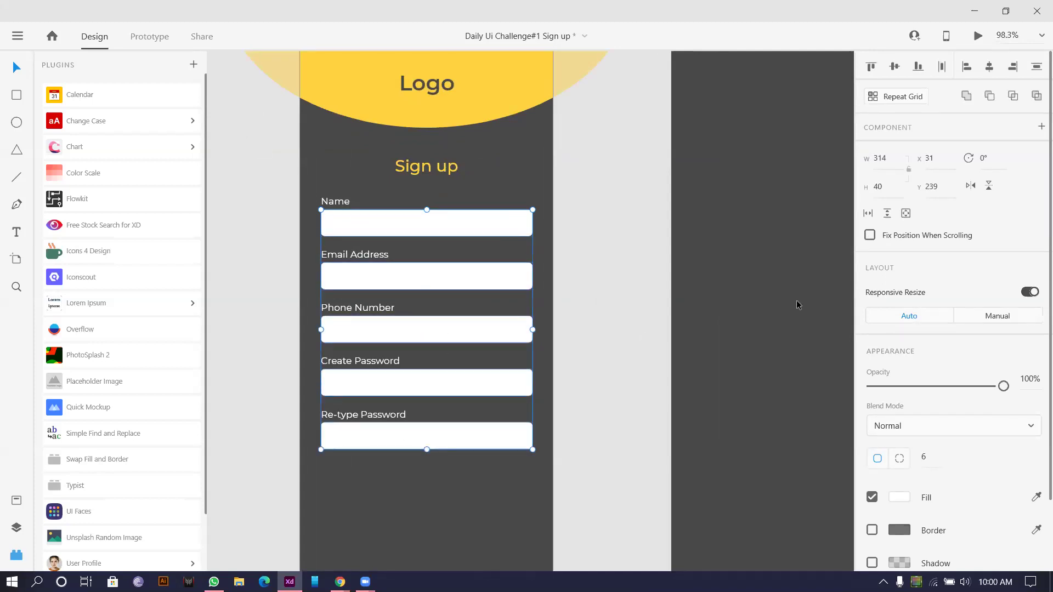
scroll(963, 423, "down", 2)
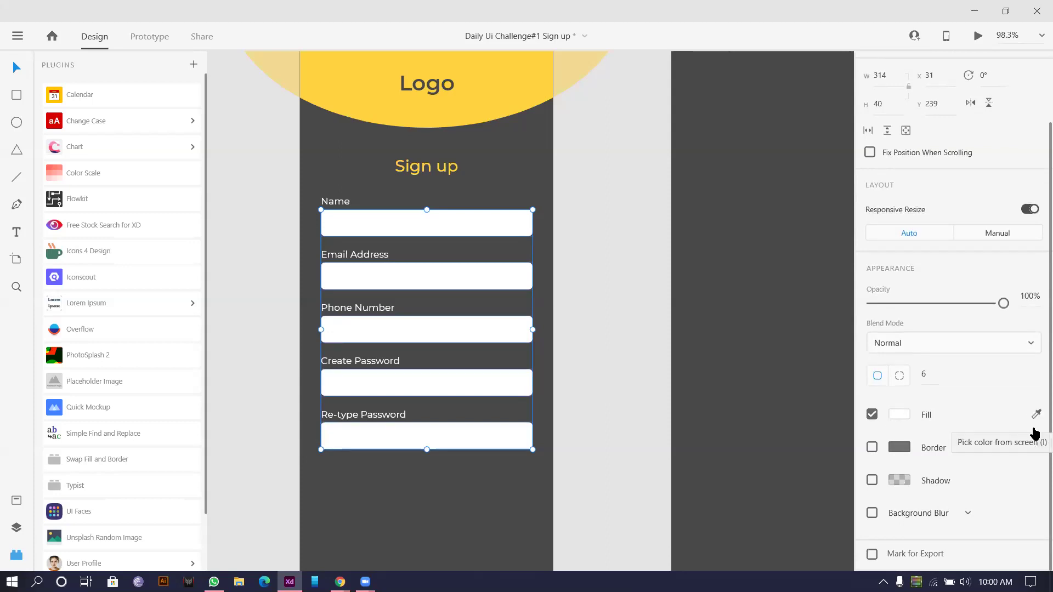
left_click(1036, 446)
left_click(540, 107)
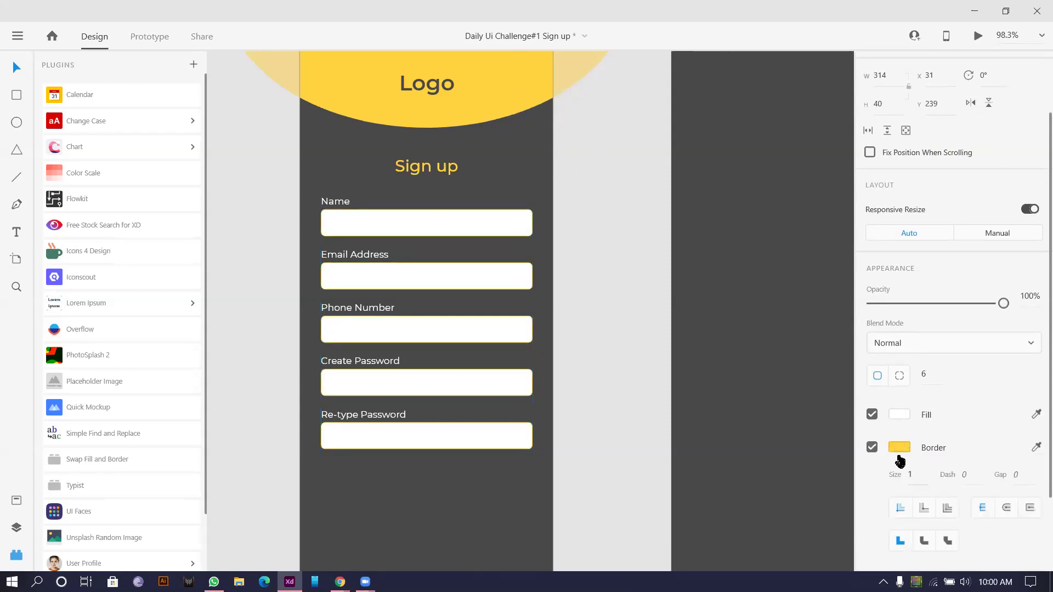
left_click(871, 414)
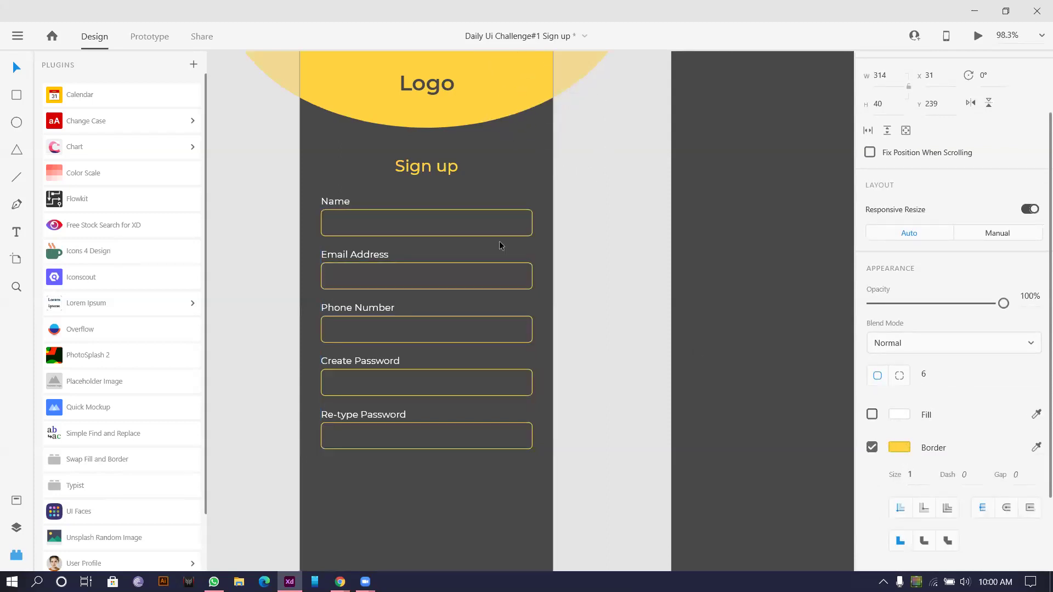
left_click(648, 178)
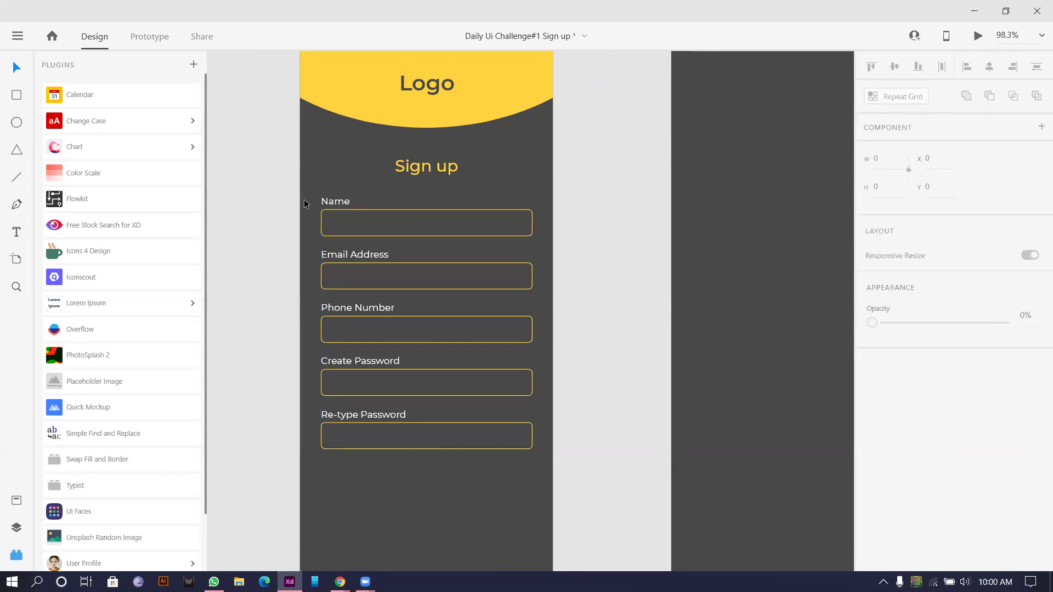
left_click_drag(260, 195, 500, 227)
Step: Add a 'John Doe' placeholder inside the Name field
left_click(580, 211)
scroll(357, 192, "up", 5)
left_click_drag(328, 215, 346, 251)
double_click(339, 245)
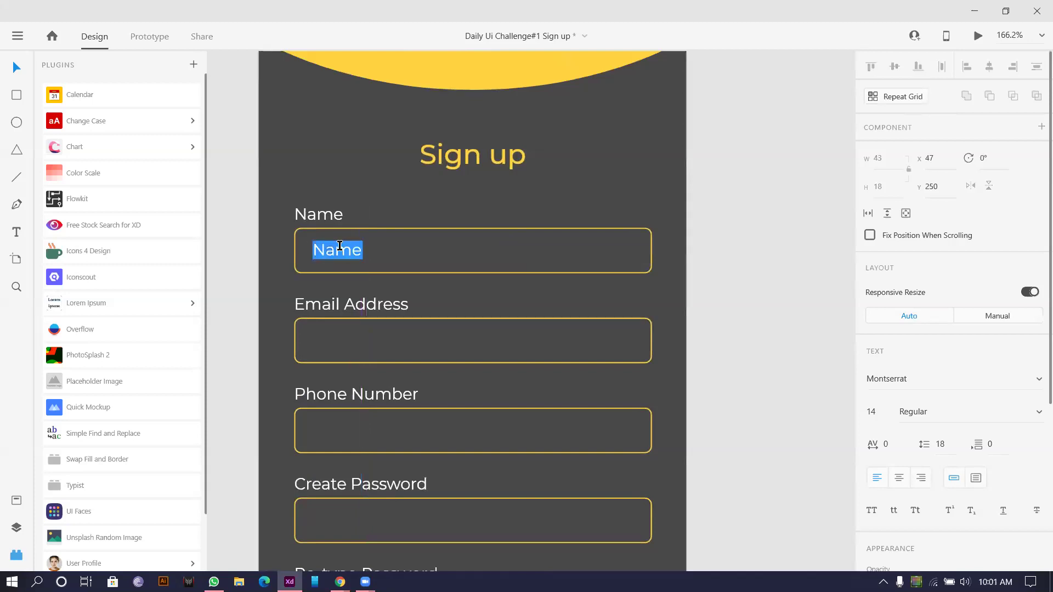
type("Jo")
type("hn ")
type("Da")
type("o")
key("BackSpace")
type("e")
key("BackSpace")
key("BackSpace")
type("oe")
key("Escape")
scroll(881, 348, "down", 5)
left_click_drag(932, 349, 894, 361)
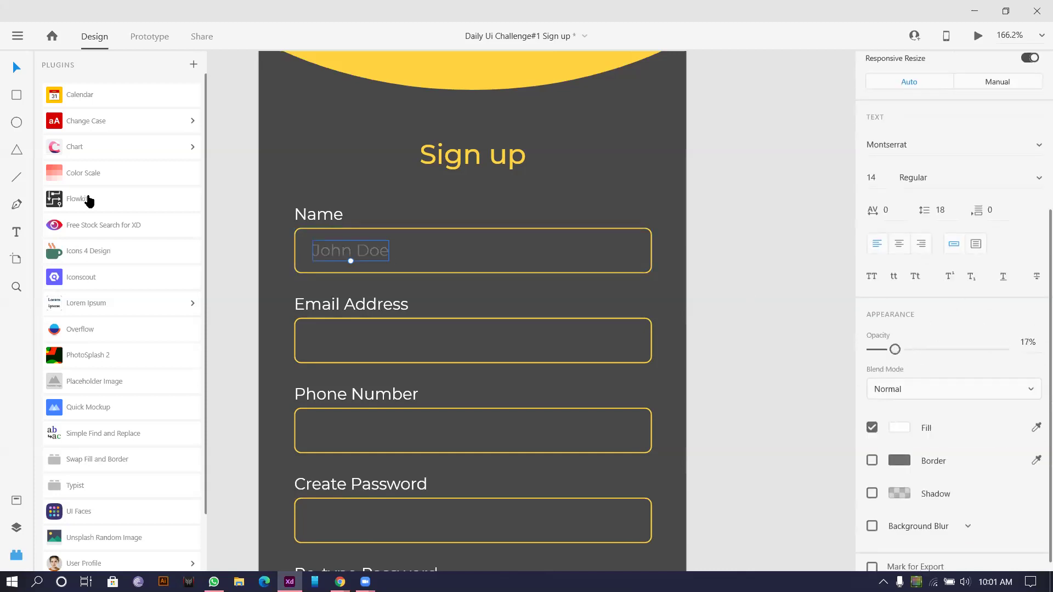
left_click(222, 178)
scroll(222, 176, "down", 5)
scroll(343, 206, "up", 4)
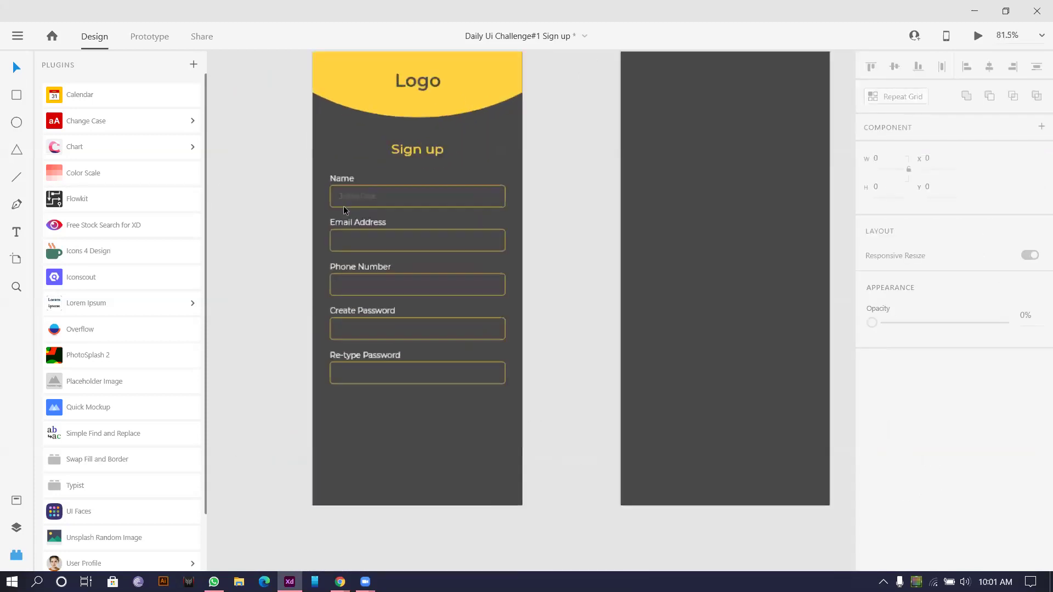
left_click_drag(352, 192, 363, 256)
double_click(374, 255)
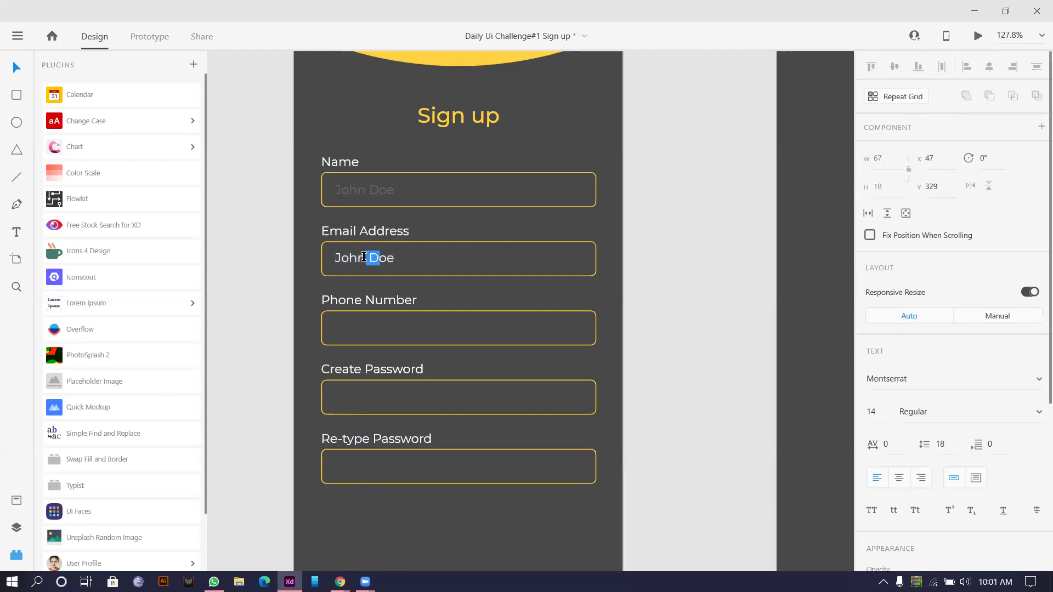
key("BackSpace")
type("_d")
double_click(346, 256)
left_click_drag(344, 256, 337, 258)
type("j")
left_click(392, 259)
type("@xyzmail.com")
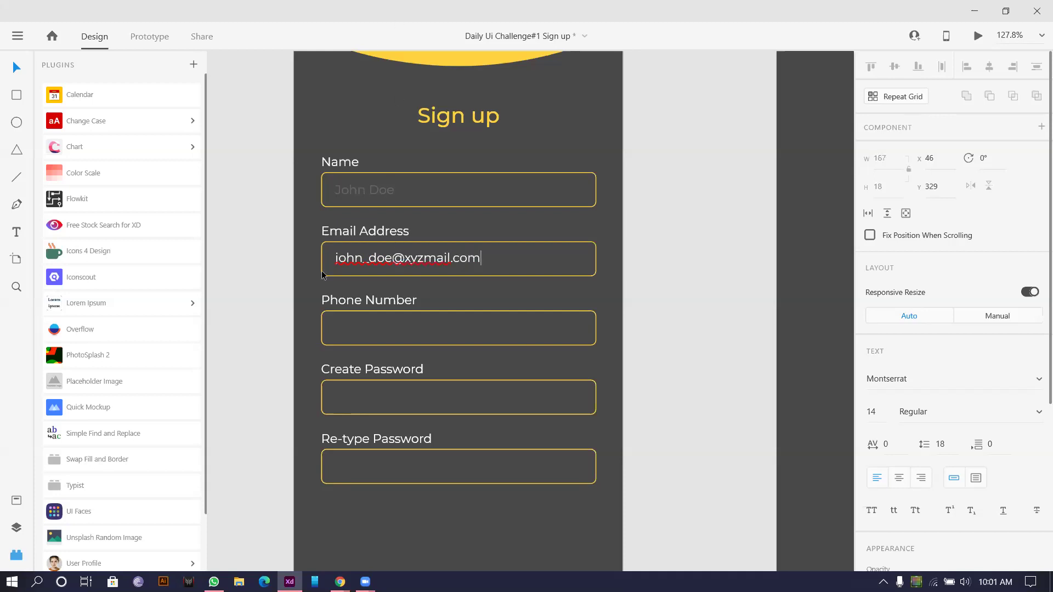
key("Escape")
scroll(407, 247, "down", 1)
scroll(293, 267, "down", 2)
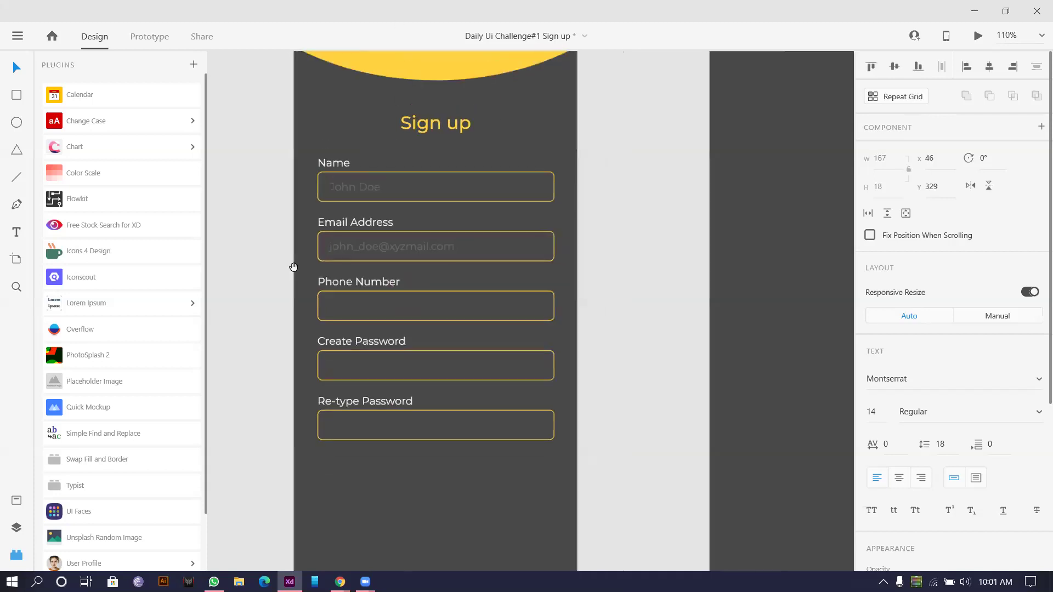
scroll(376, 230, "up", 3)
left_click_drag(355, 234, 354, 292)
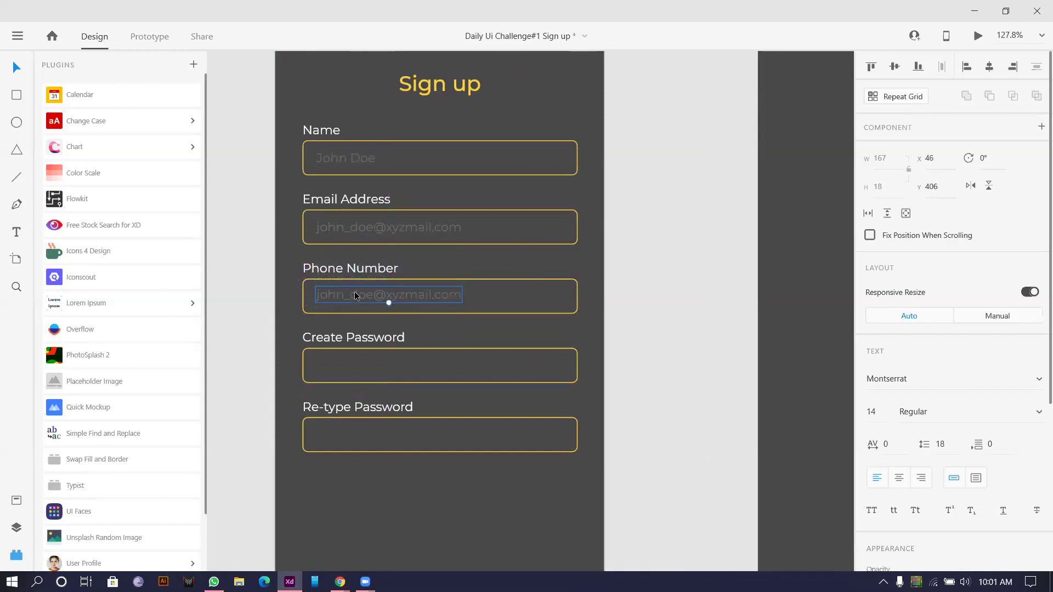
double_click(354, 292)
type("123")
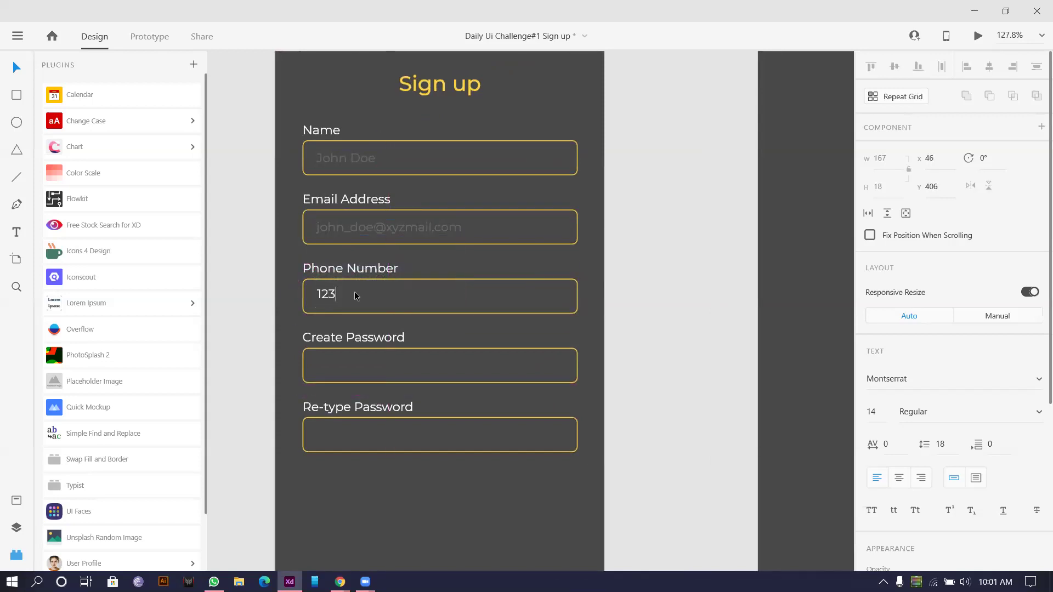
type("4567890")
key("Escape")
scroll(303, 308, "up", 2)
mouse_move(344, 304)
left_mouse_down()
mouse_move(376, 297)
mouse_move(319, 291)
mouse_move(335, 293)
left_mouse_up()
scroll(329, 291, "down", 2)
scroll(342, 299, "up", 2)
left_click_drag(410, 299, 414, 295)
scroll(241, 260, "up", 2)
Step: Draw a rectangle at the left end of the Phone Number field
left_click(12, 100)
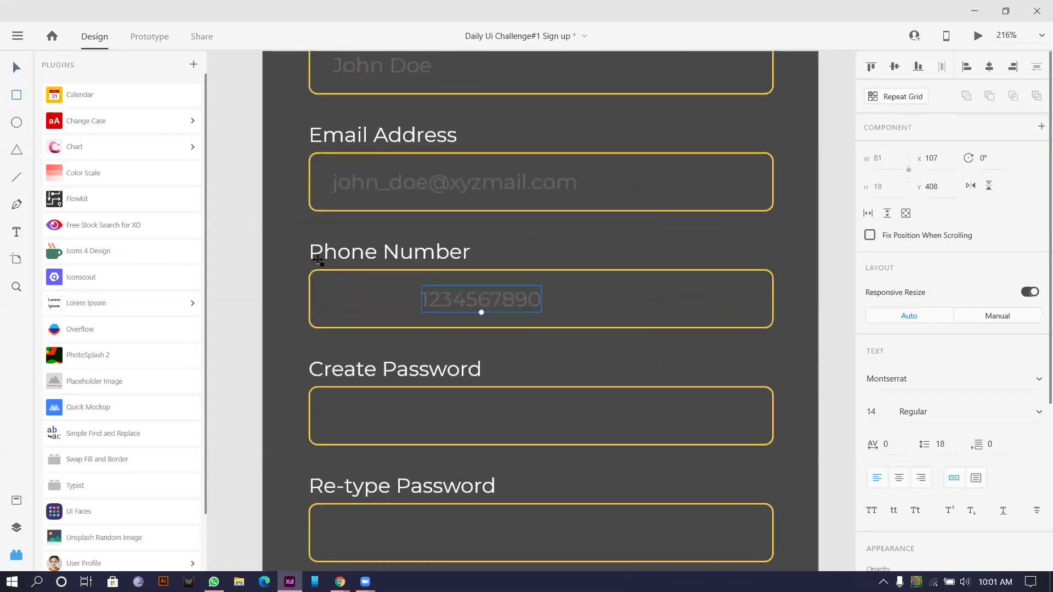
mouse_move(308, 270)
left_mouse_down()
mouse_move(369, 321)
mouse_move(409, 328)
left_mouse_up()
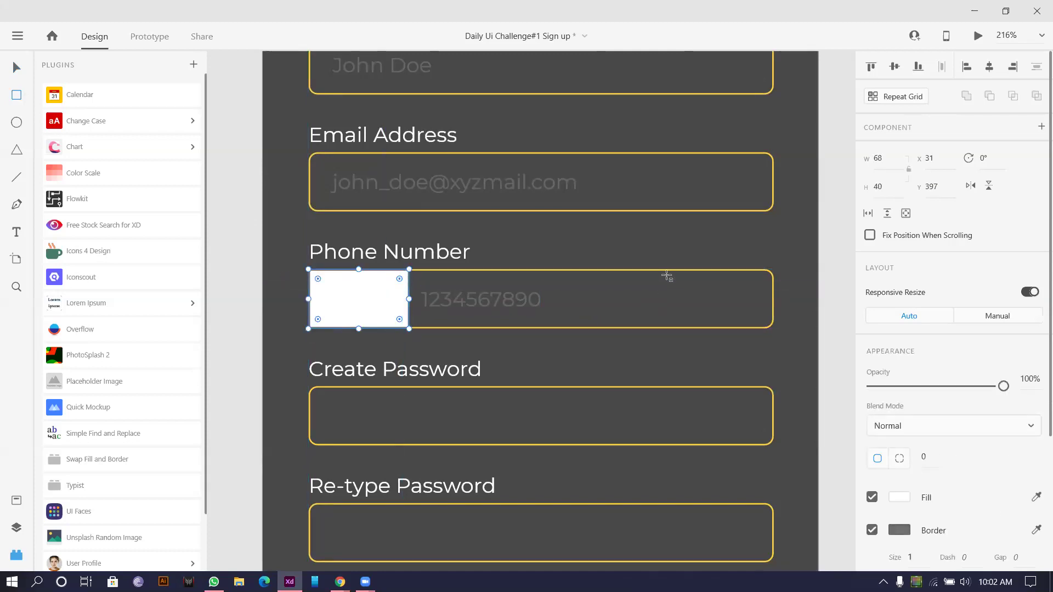
key("Escape")
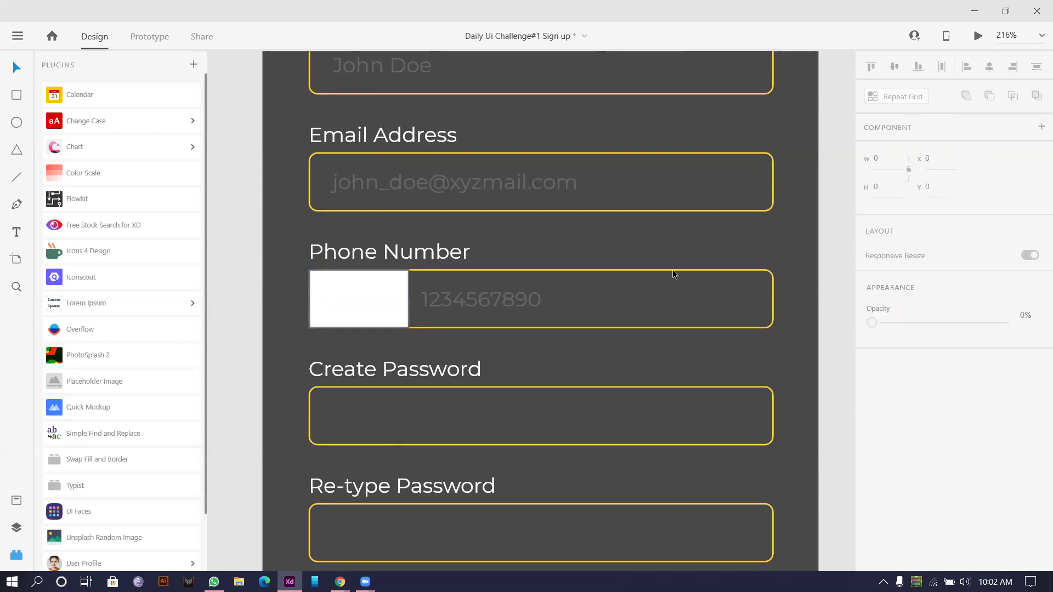
left_click(673, 271)
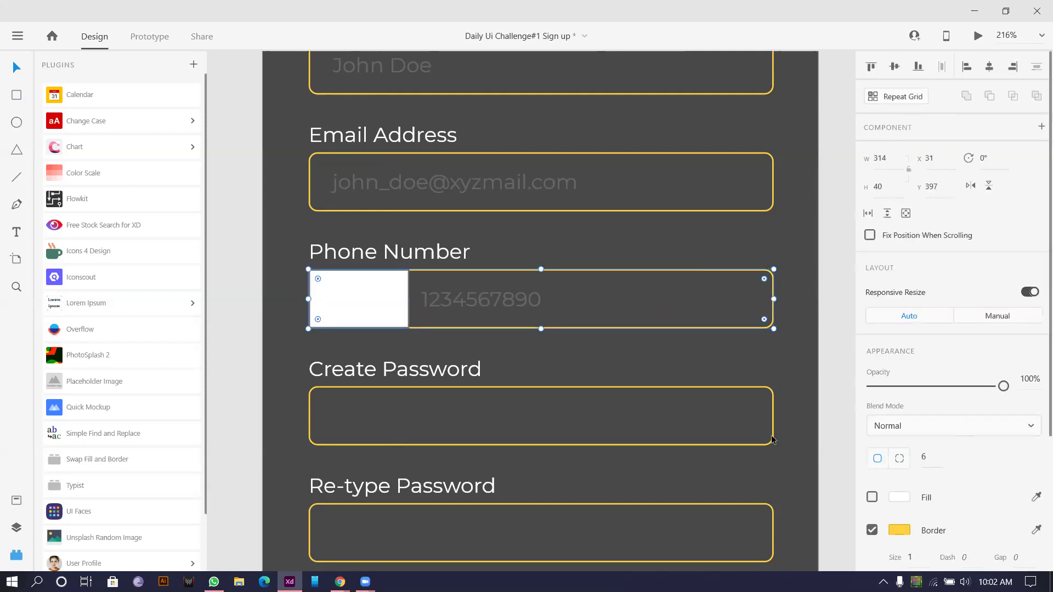
left_click(328, 286)
Step: Give the box corner radii 6/0/0/6, no border, and the outline's yellow fill
left_click(901, 460)
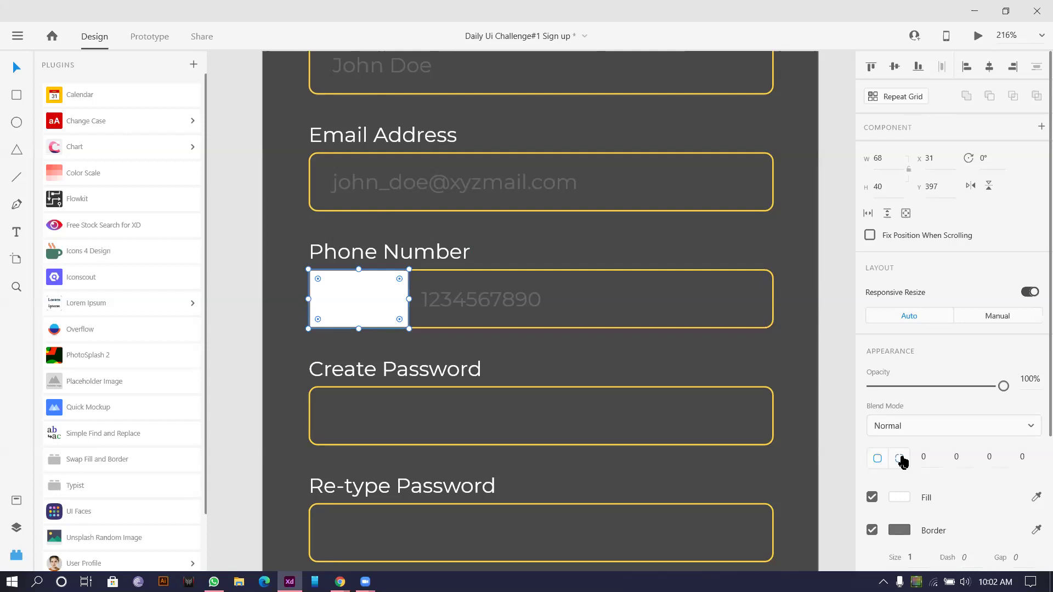
left_click(956, 454)
left_click(989, 461)
type("6")
key("Return")
left_click(872, 530)
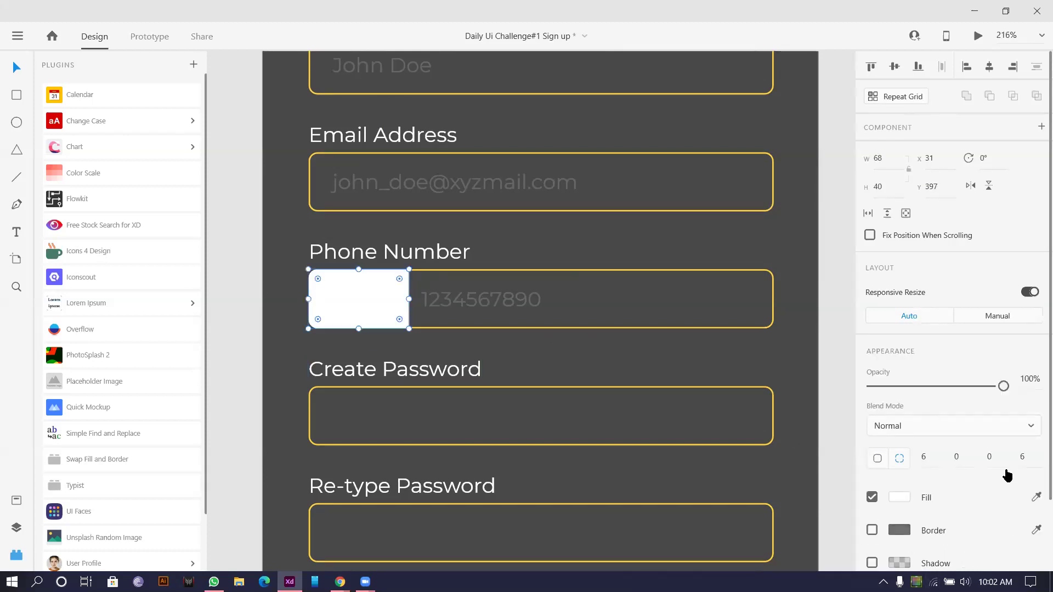
left_click(1036, 497)
left_click(658, 327)
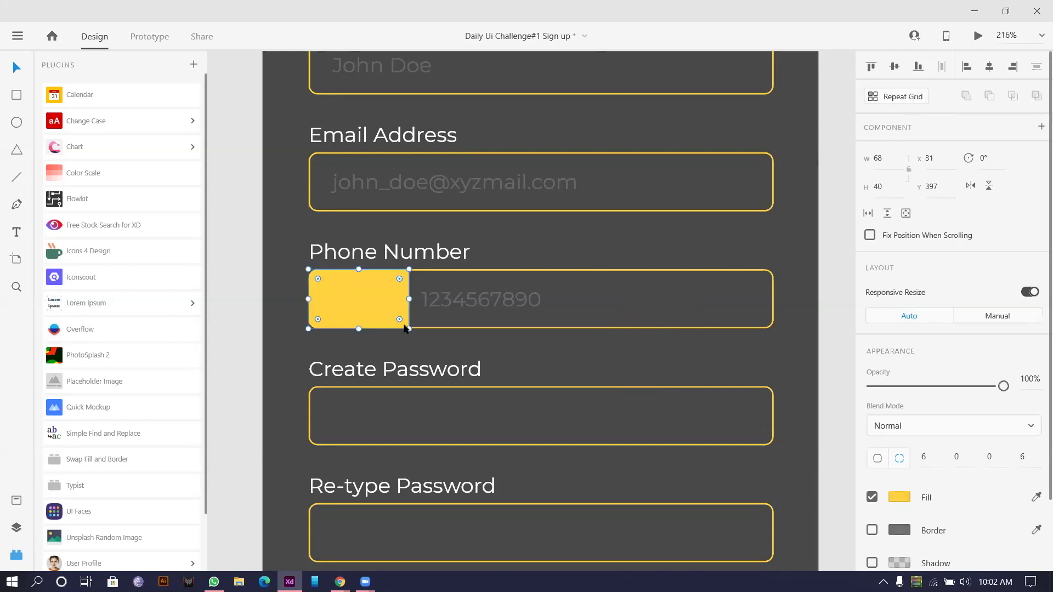
left_click(349, 347)
scroll(349, 346, "up", 3, "ctrl")
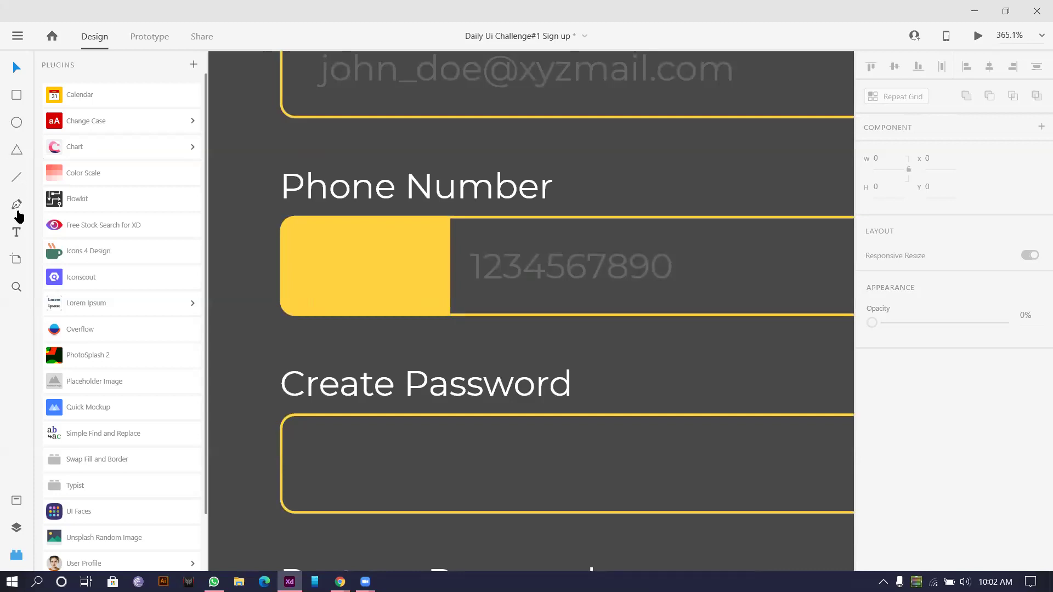
Step: Add '+91' text inside the yellow box, colour it the sampled dark grey, and centre it
left_click(17, 232)
left_click(361, 270)
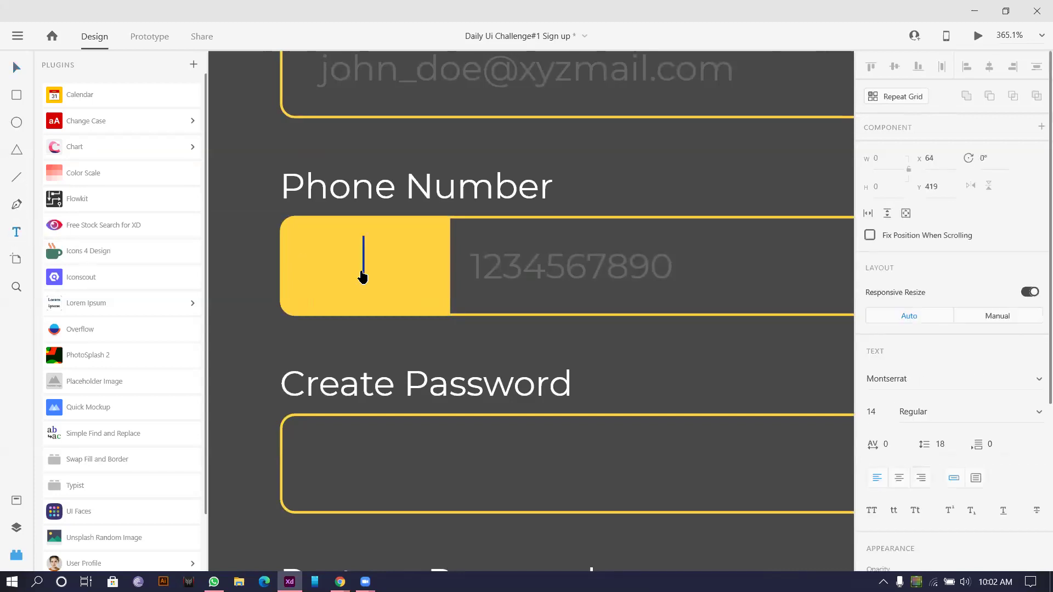
type("+91")
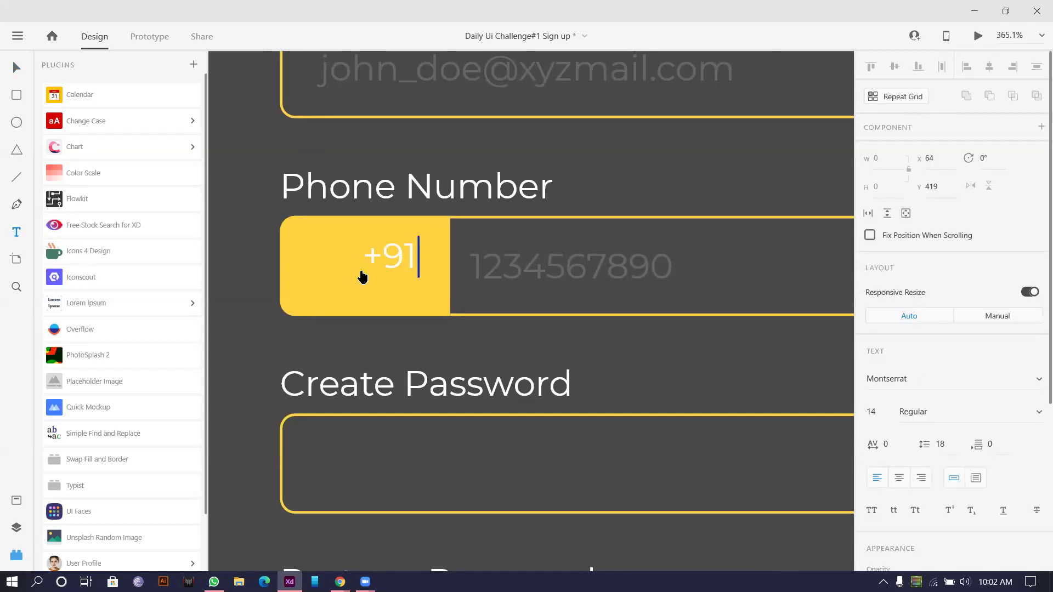
key("Escape")
left_click_drag(388, 259, 342, 266)
scroll(637, 342, "down", 1)
scroll(1001, 426, "down", 2)
left_click(1035, 415)
left_click(689, 309)
left_click(340, 224)
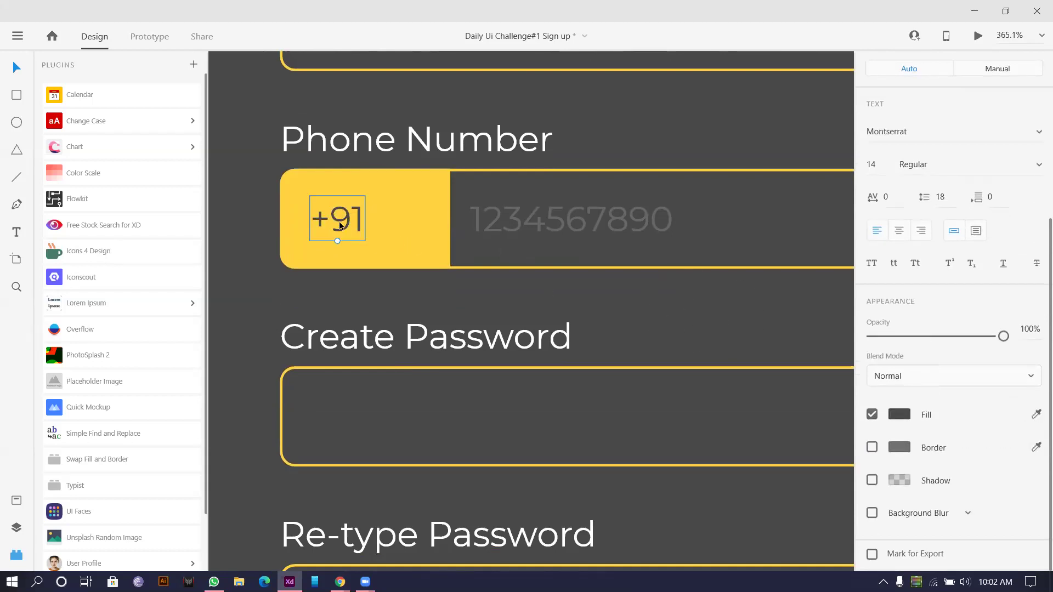
left_click_drag(346, 220, 344, 221)
Step: Draw a small triangle to the right of +91 and select it
left_click_drag(392, 222, 341, 176)
left_click(17, 68)
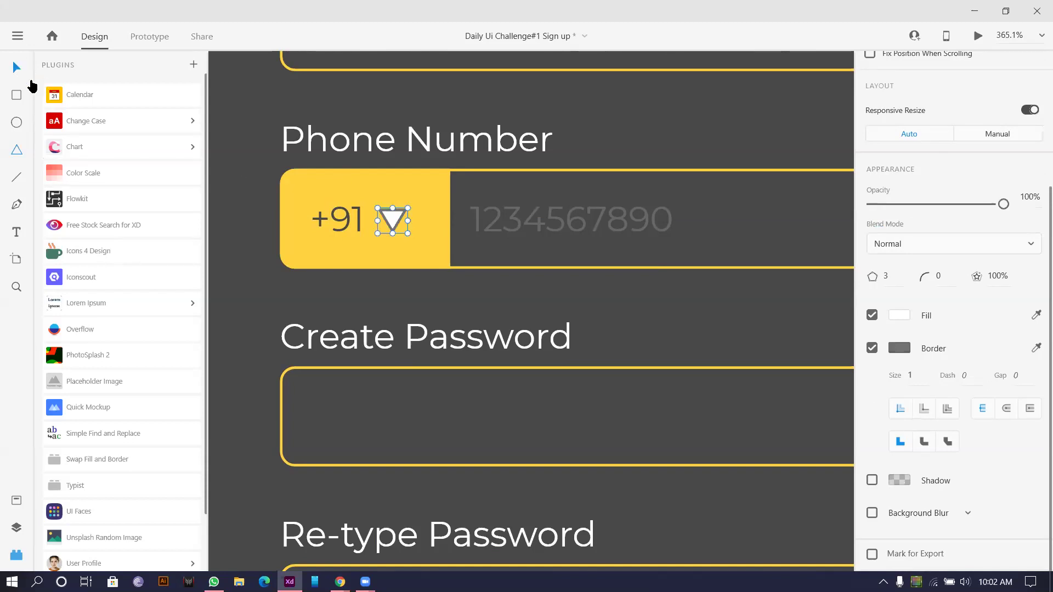
scroll(408, 222, "up", 5)
left_click(429, 216)
Step: Round the triangle's corners, remove its border and fill it with the dark grey background
left_click_drag(426, 234, 424, 232)
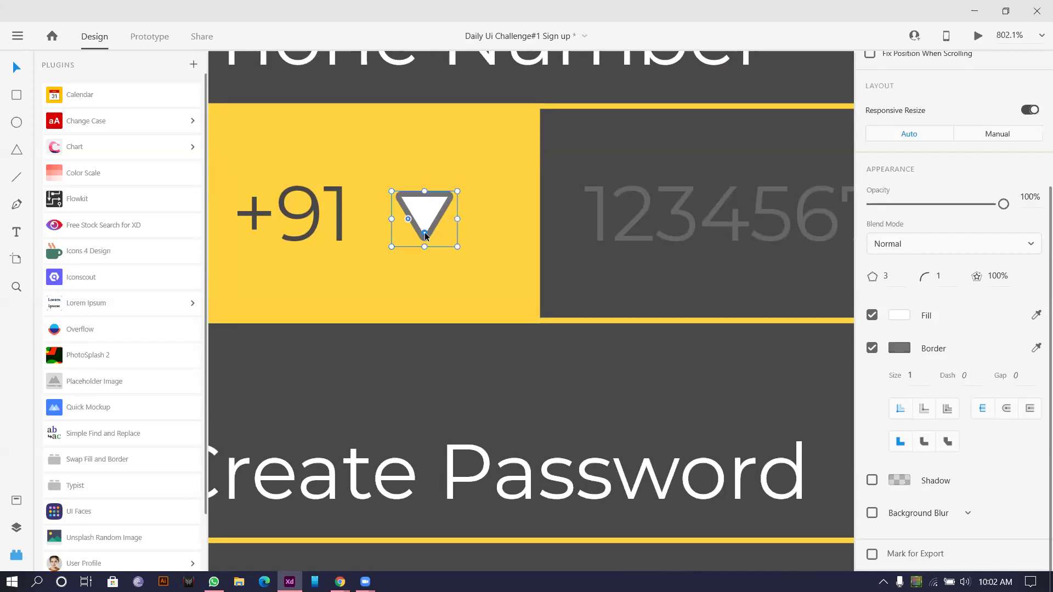
left_click(872, 347)
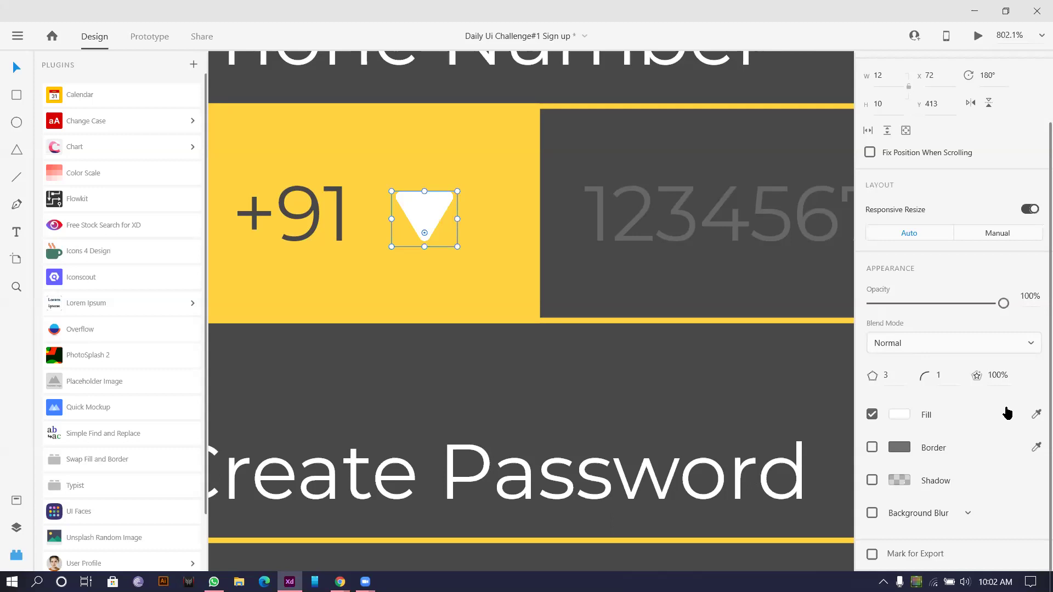
left_click(1036, 415)
left_click(552, 376)
scroll(535, 380, "down", 1)
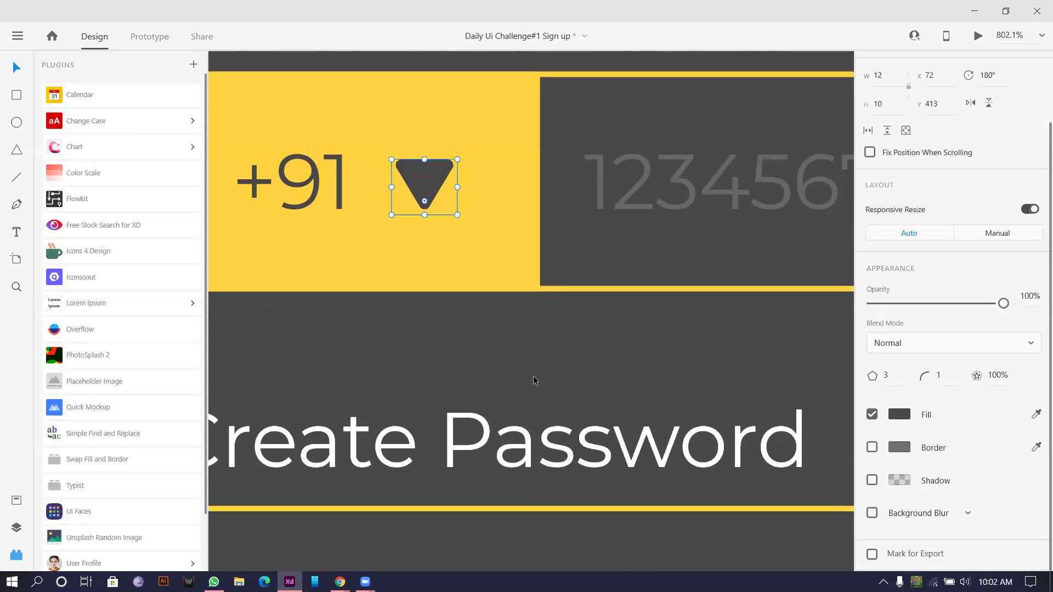
scroll(536, 335, "down", 5)
scroll(265, 299, "down", 1)
scroll(331, 273, "up", 5)
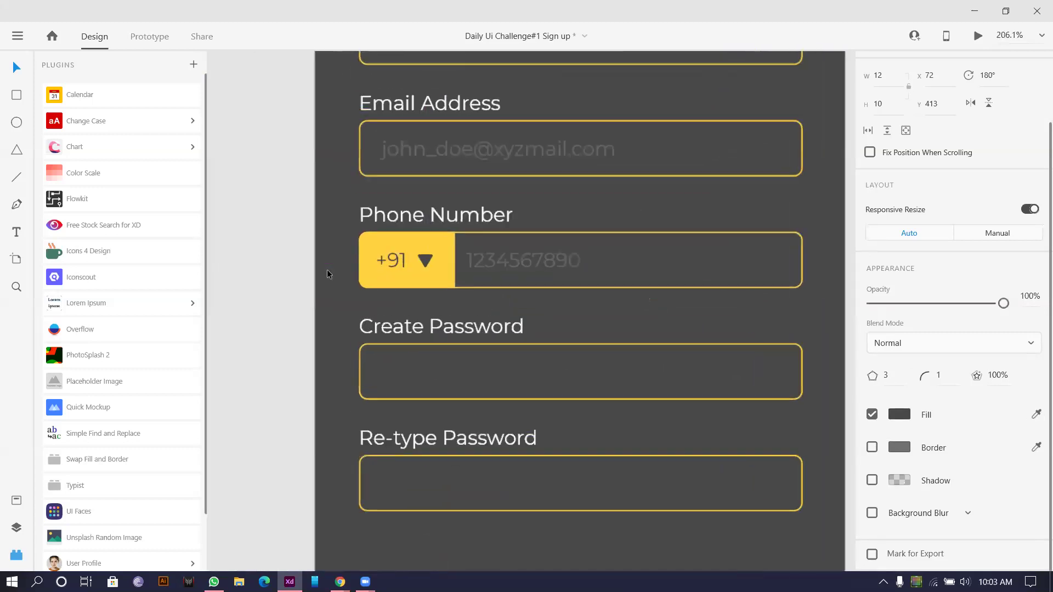
scroll(384, 269, "down", 3)
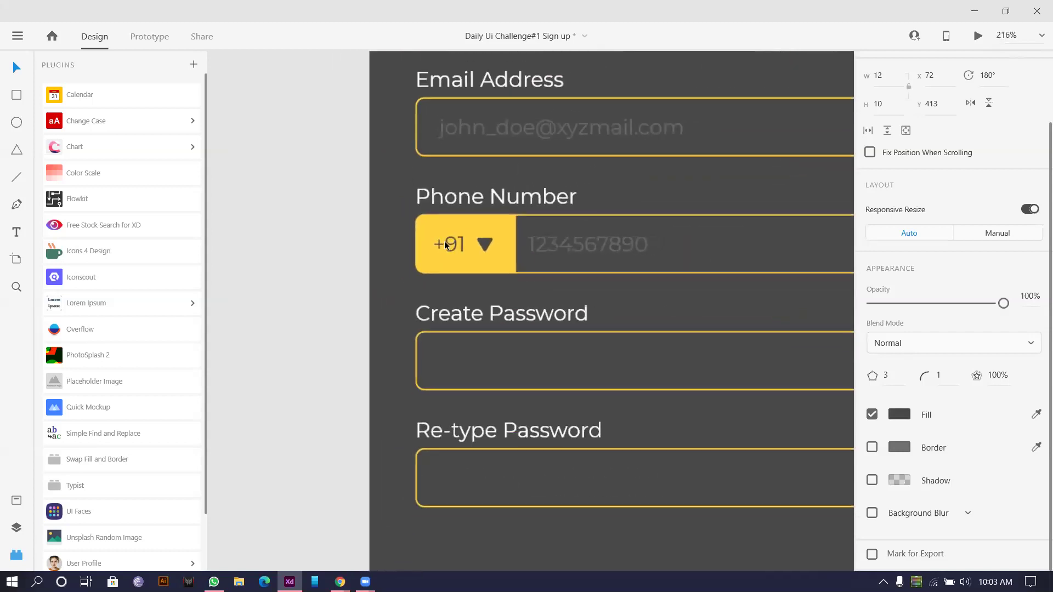
scroll(364, 278, "down", 2)
left_click_drag(363, 278, 298, 240)
scroll(305, 235, "down", 2)
scroll(329, 202, "up", 2)
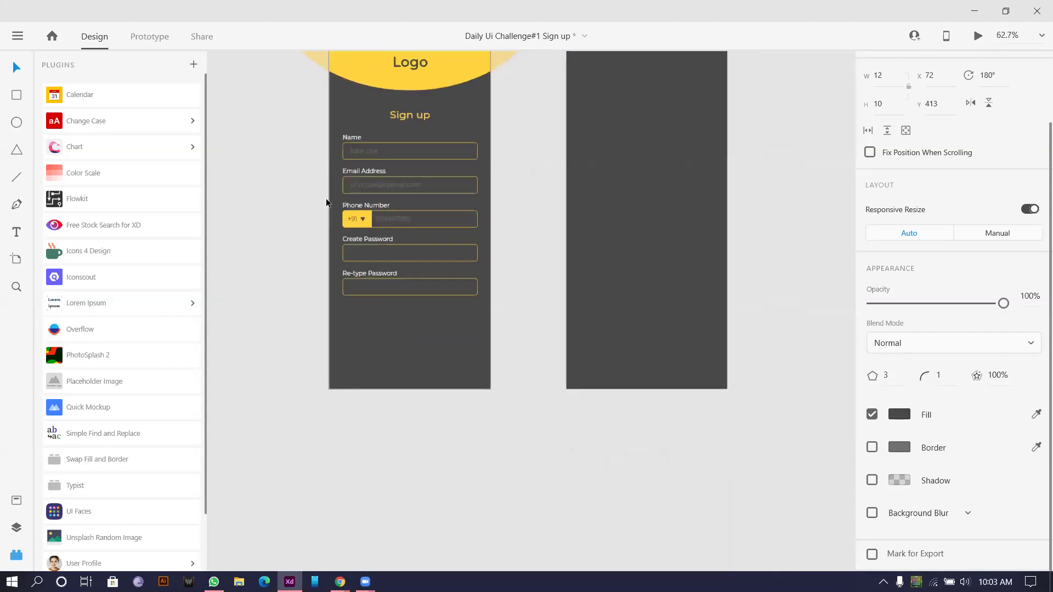
scroll(354, 143, "up", 2)
scroll(265, 188, "down", 1)
scroll(264, 185, "down", 3)
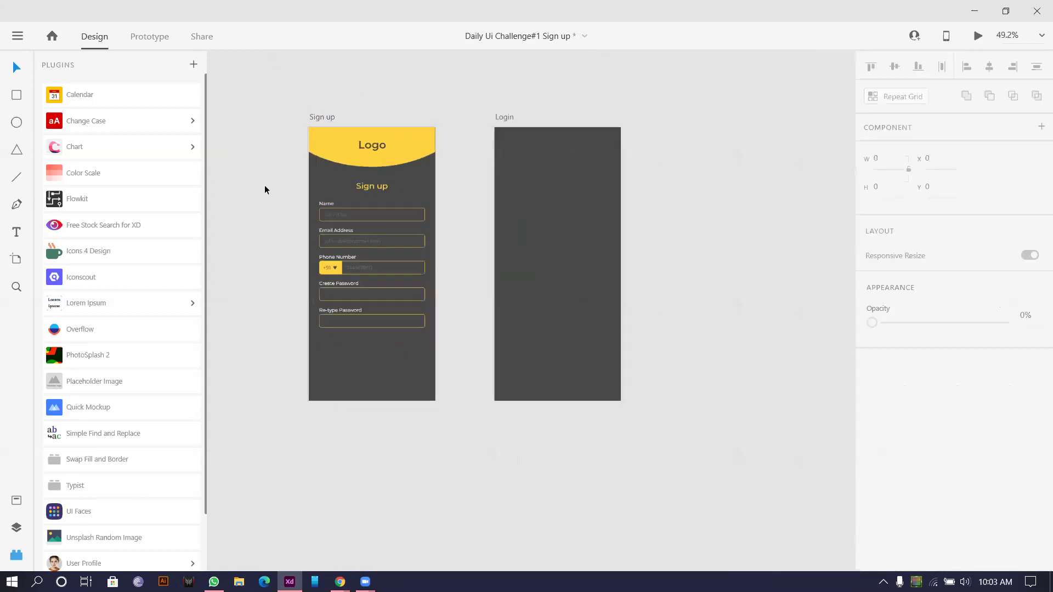
Step: Copy the phone placeholder into Create Password and left-align the Name, Email and +91 placeholders
left_click_drag(271, 185, 276, 185)
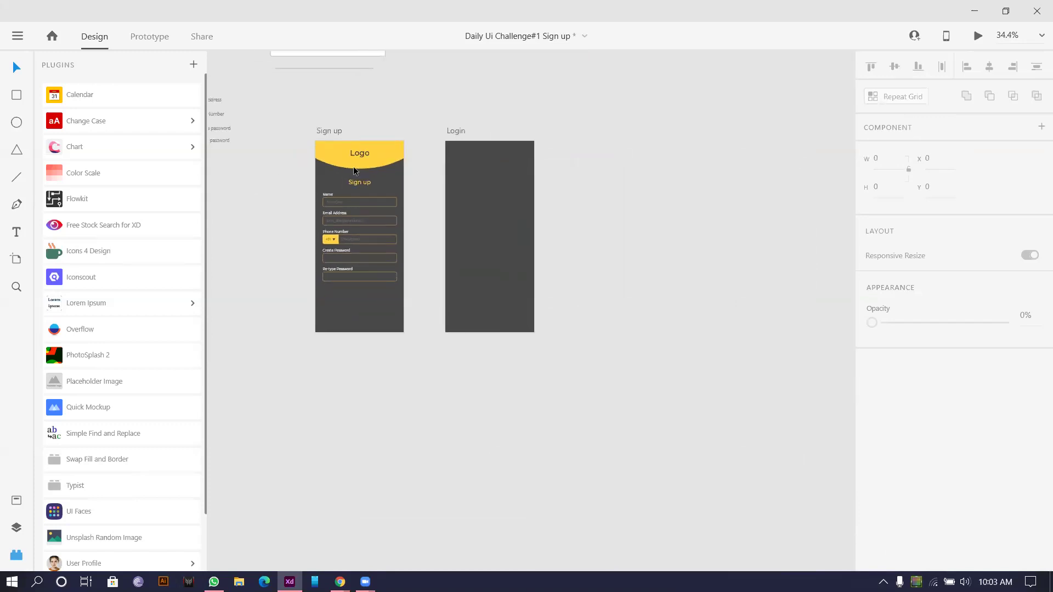
scroll(393, 229, "up", 3)
scroll(262, 98, "up", 2)
scroll(290, 164, "down", 1)
scroll(242, 336, "down", 2)
scroll(275, 350, "up", 3)
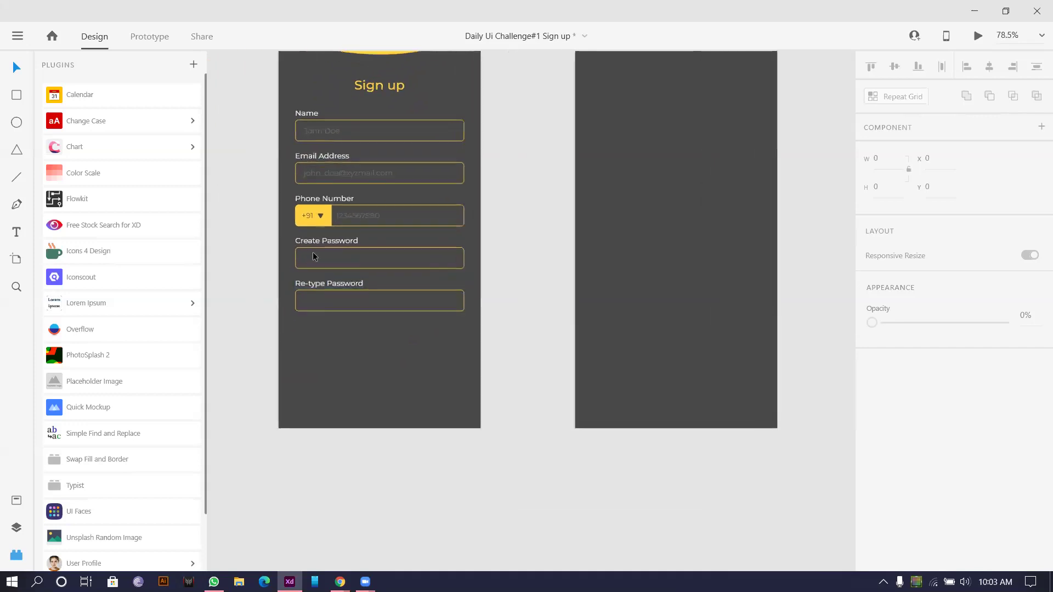
left_click_drag(357, 209, 314, 263)
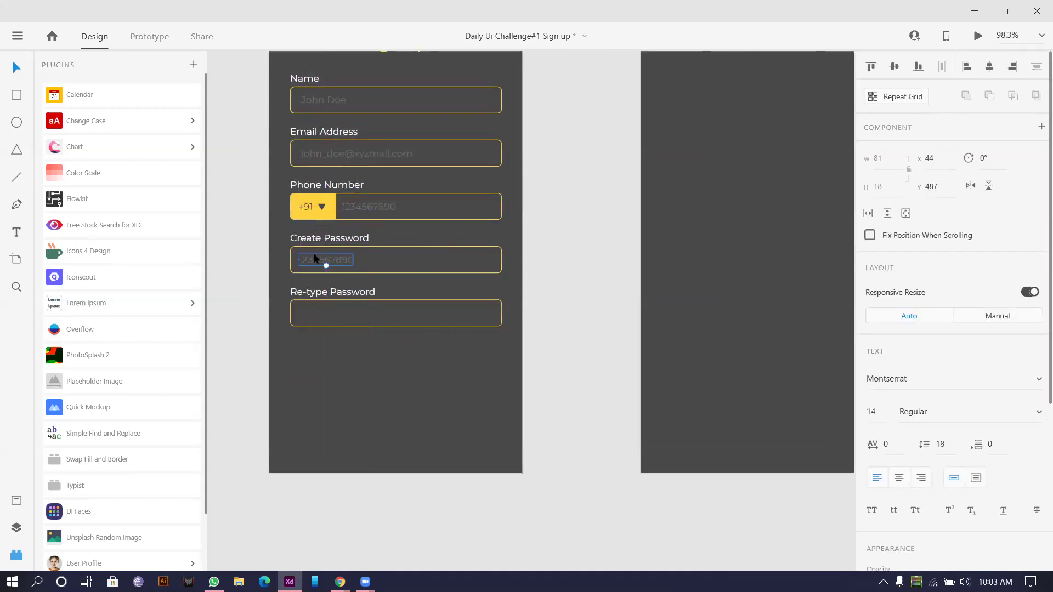
left_click(339, 152, "shift")
left_click(306, 206, "shift")
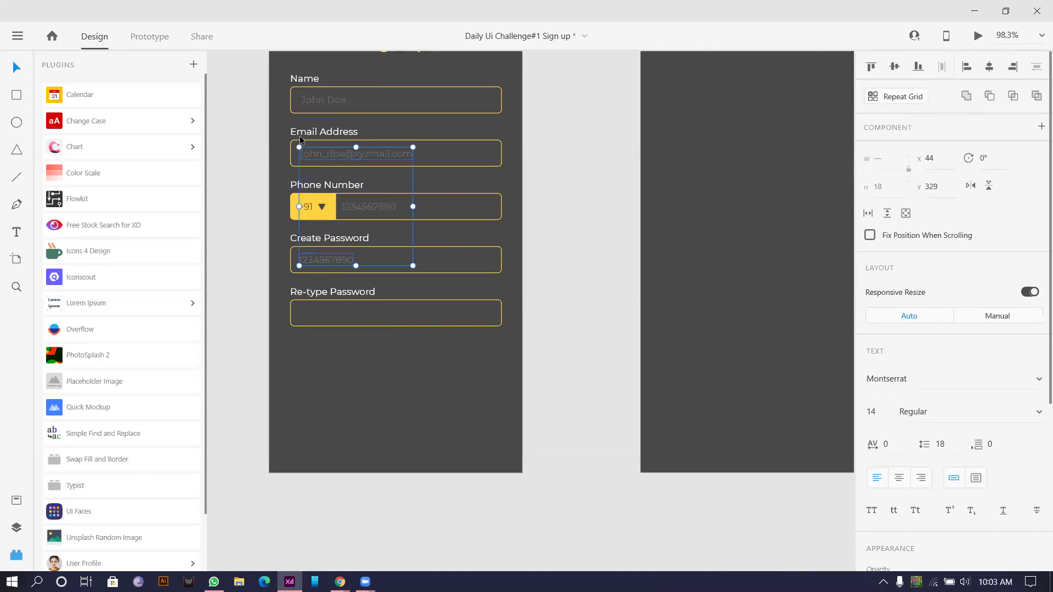
left_click(324, 100, "shift")
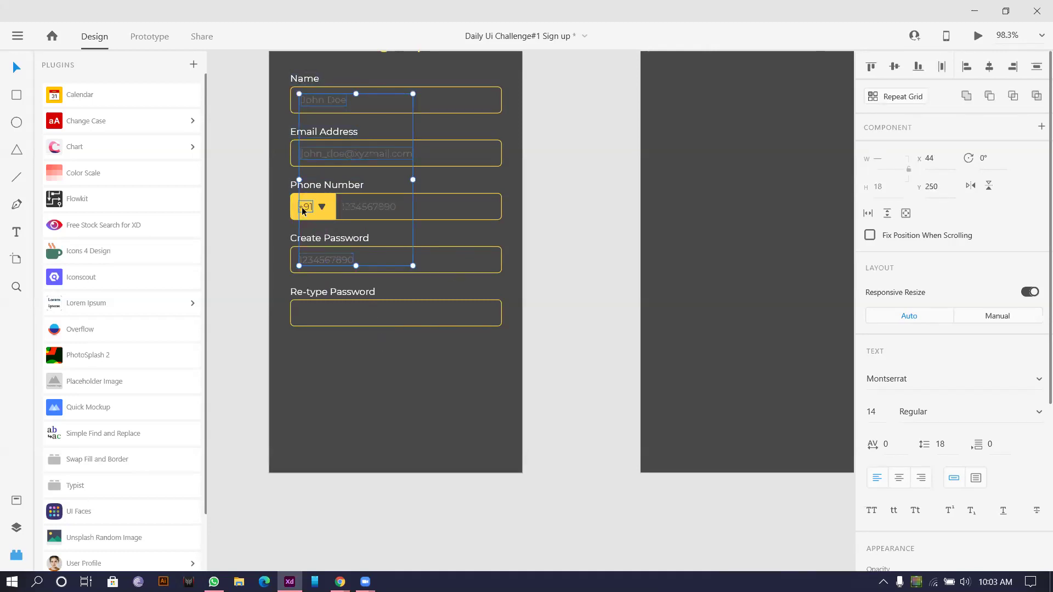
left_click(964, 71)
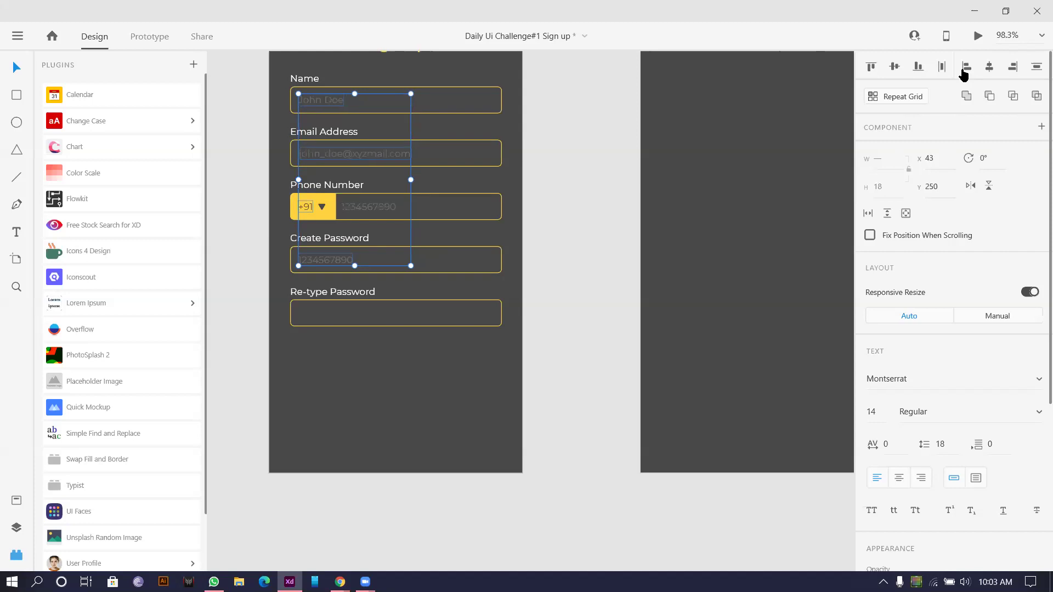
Step: Change the Create Password placeholder to xxxxxxxx and copy it into the Re-type Password field
scroll(287, 262, "up", 5)
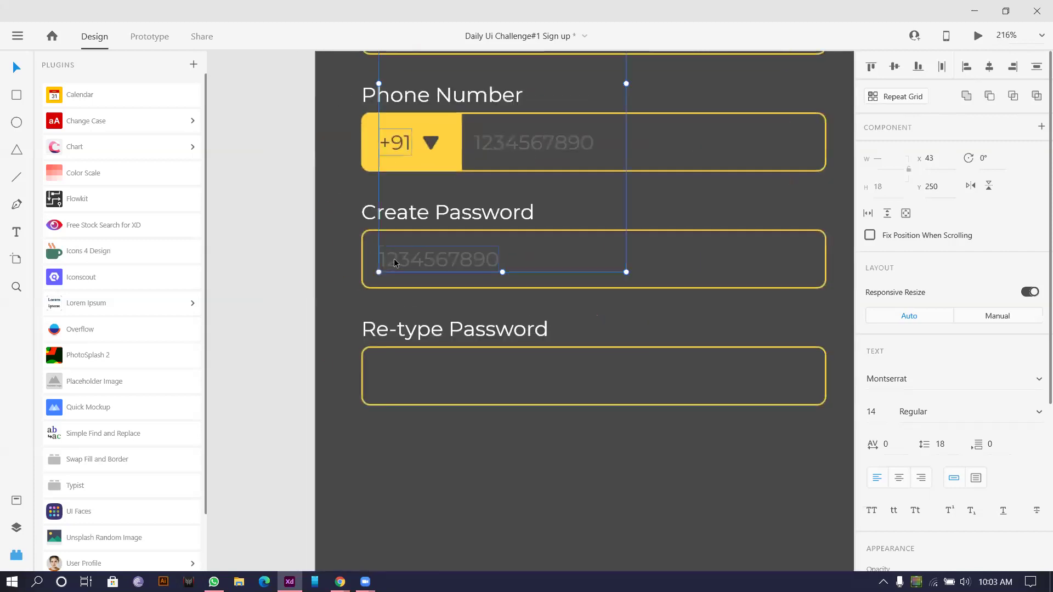
left_click(396, 258)
scroll(335, 284, "down", 4)
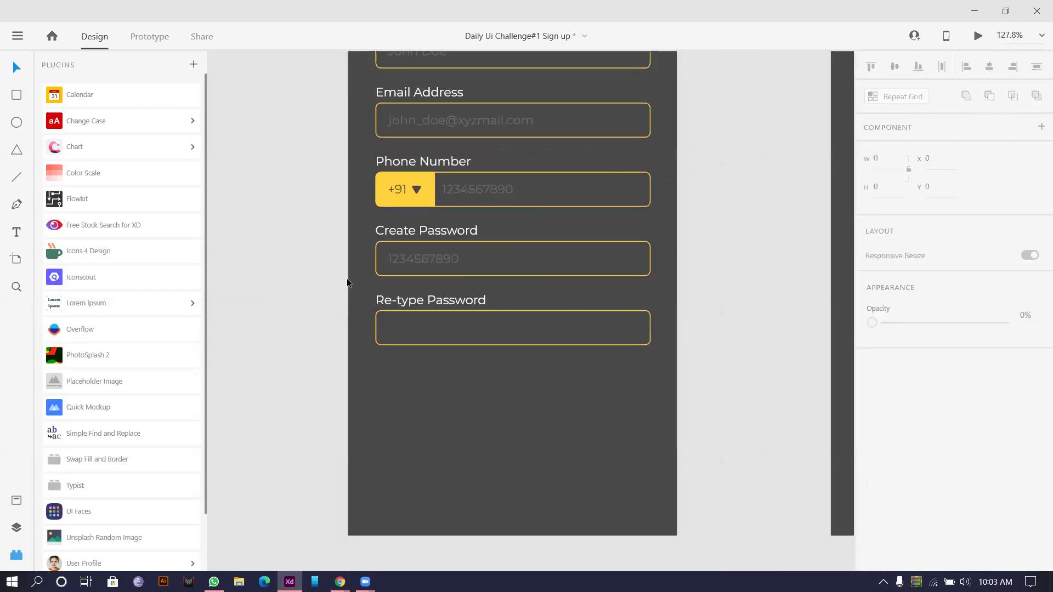
double_click(423, 262)
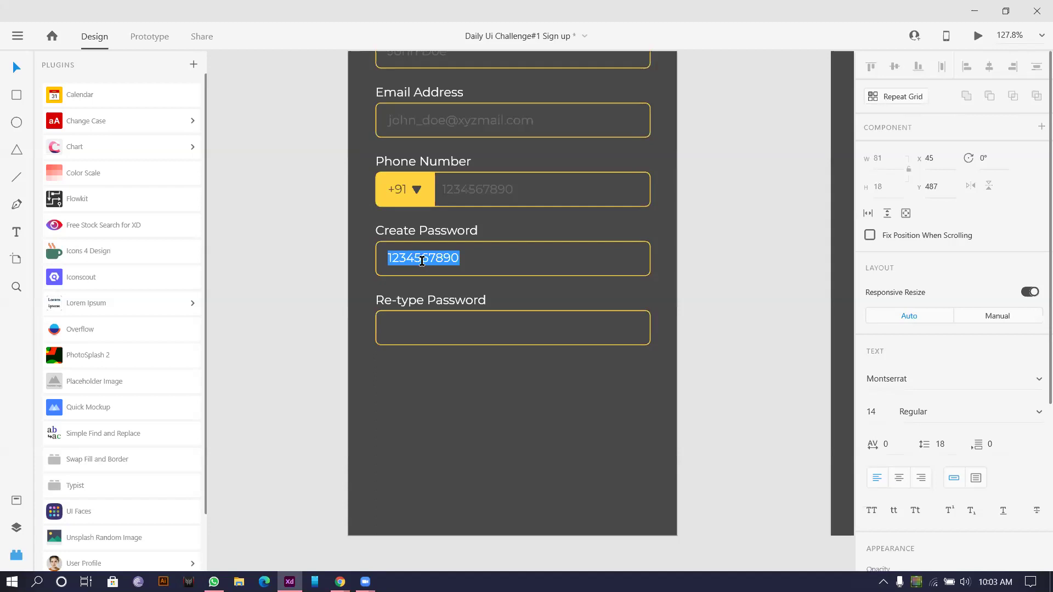
type("xxxxxxxxx")
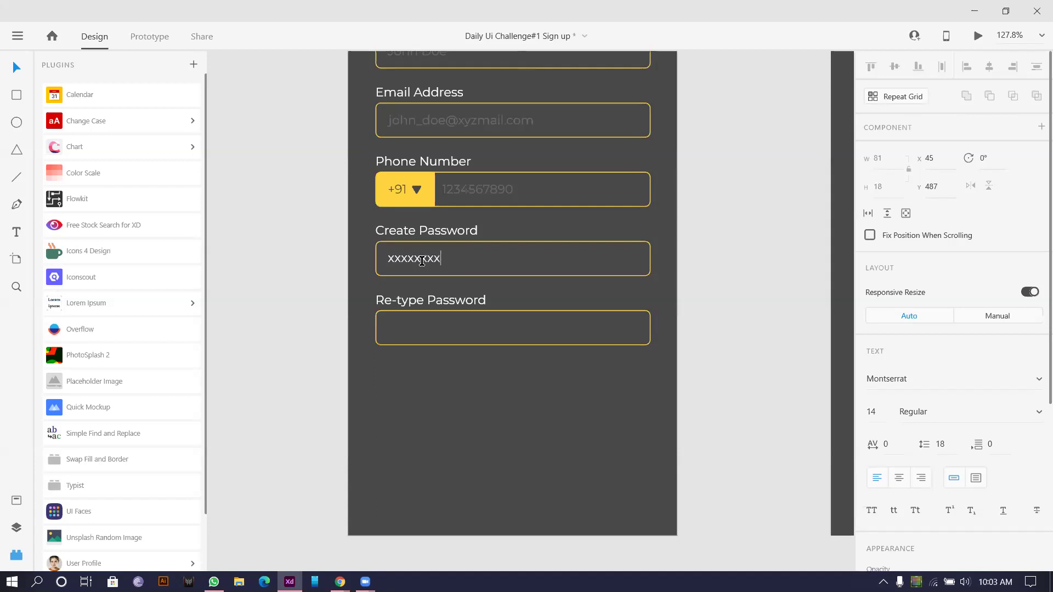
key("Escape")
left_click_drag(436, 265, 436, 331)
left_click(326, 334)
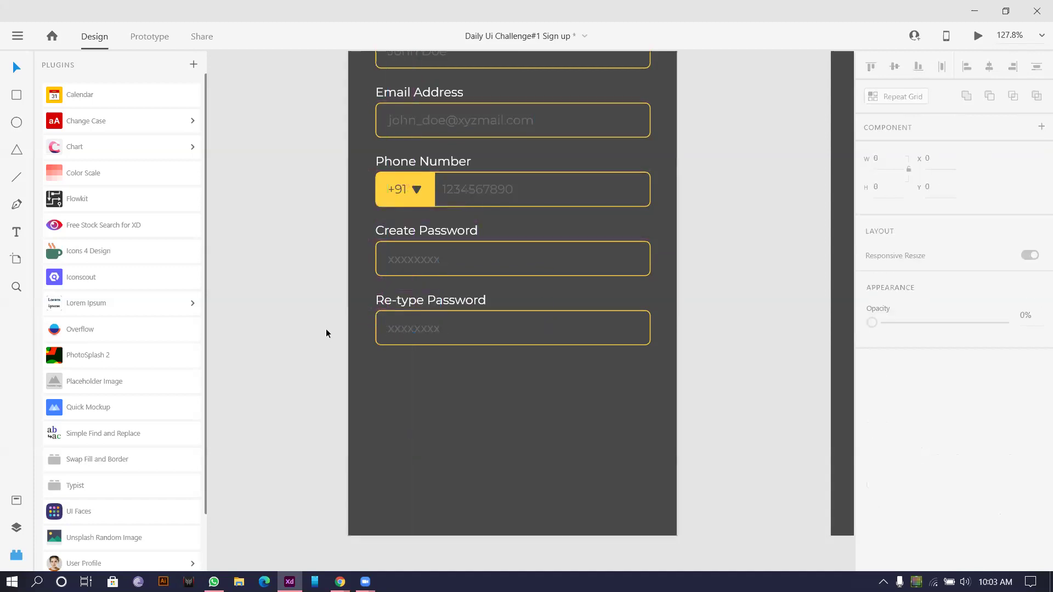
scroll(326, 328, "down", 3)
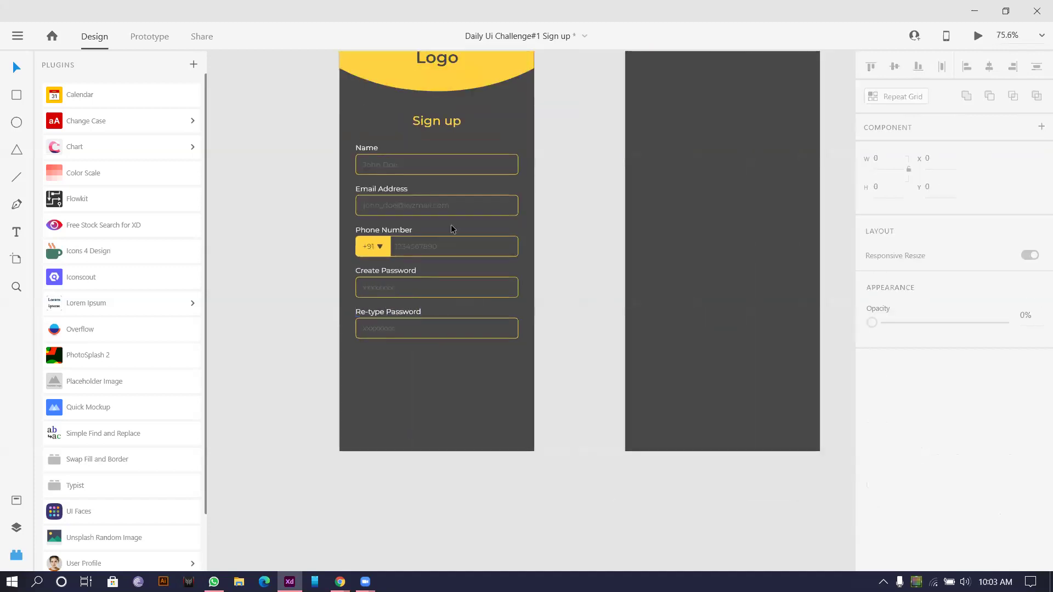
Step: Draw a 175×37 rectangle below Re-type Password and round it into a pill with radius 19
scroll(441, 231, "down", 4)
scroll(436, 235, "up", 5)
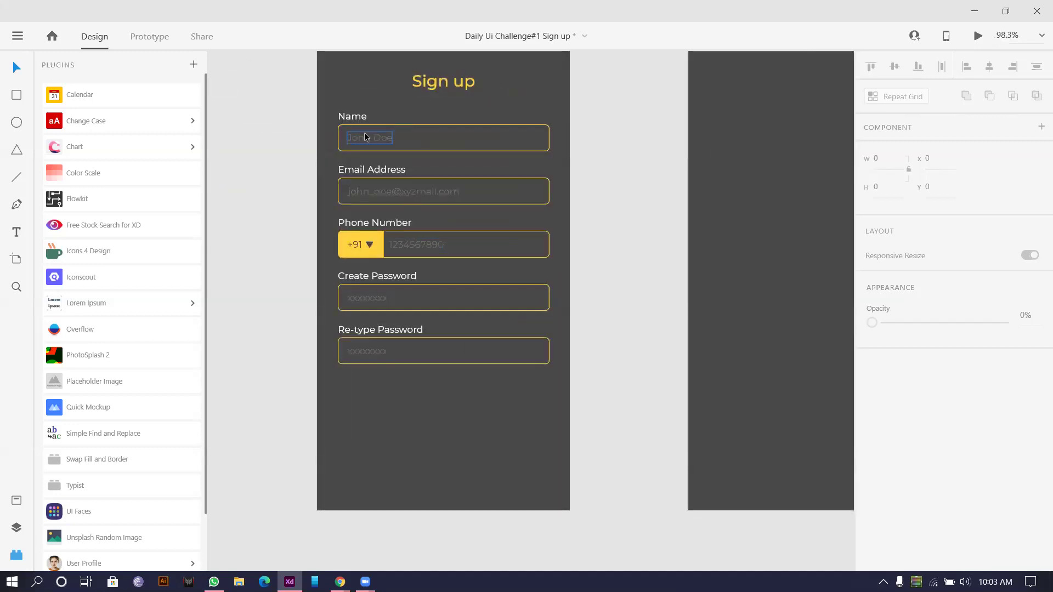
scroll(293, 186, "down", 4)
left_click_drag(281, 189, 312, 230)
scroll(237, 209, "down", 2)
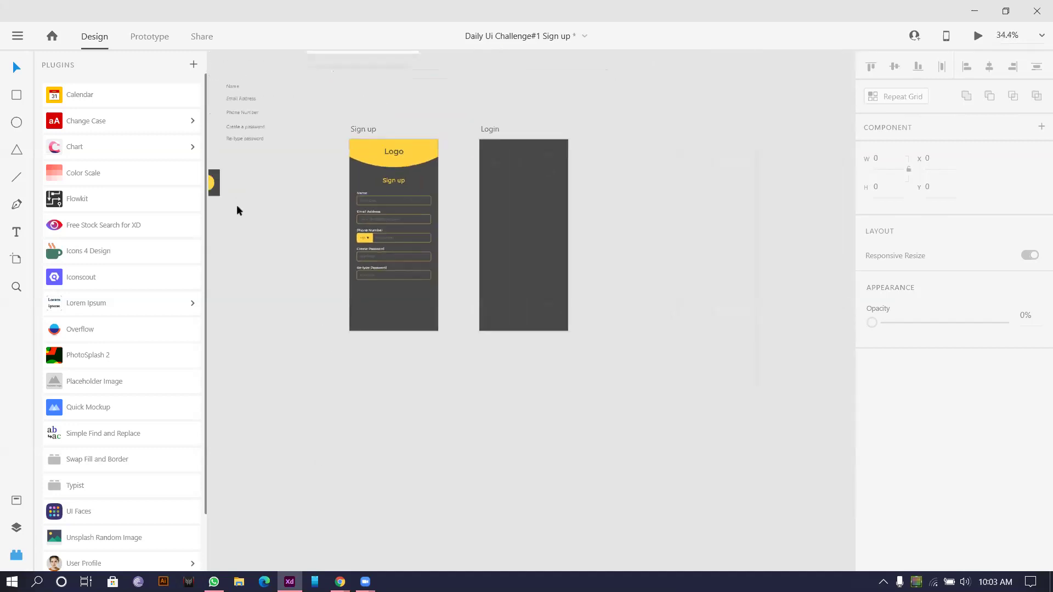
scroll(437, 256, "down", 2)
scroll(437, 256, "up", 3)
left_click(16, 95)
left_click_drag(357, 200, 447, 219)
left_click(17, 67)
scroll(250, 172, "up", 2)
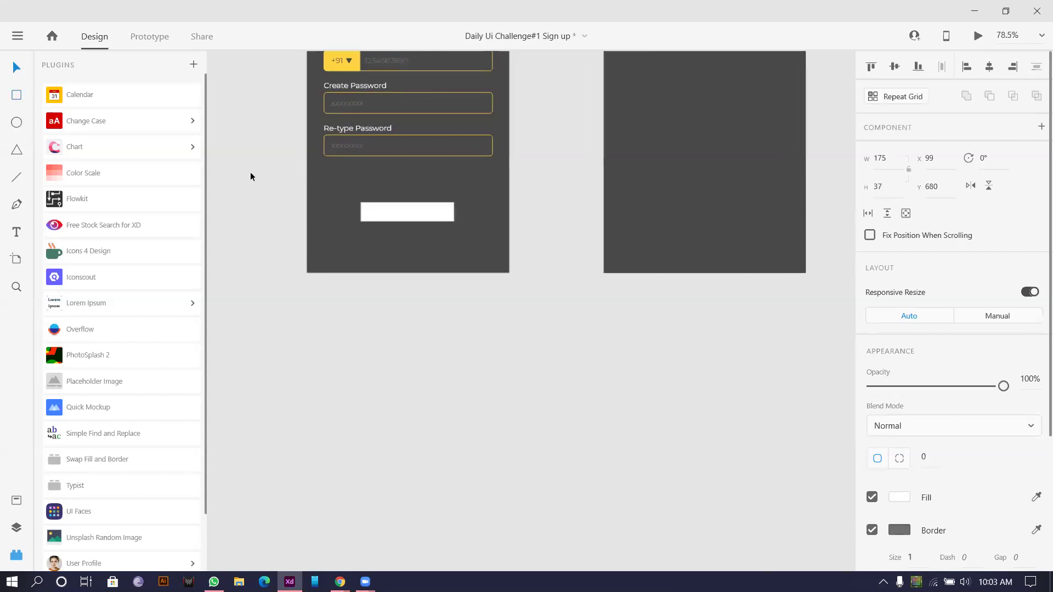
mouse_move(400, 218)
left_mouse_down()
mouse_move(419, 238)
mouse_move(383, 196)
mouse_move(386, 204)
left_mouse_up()
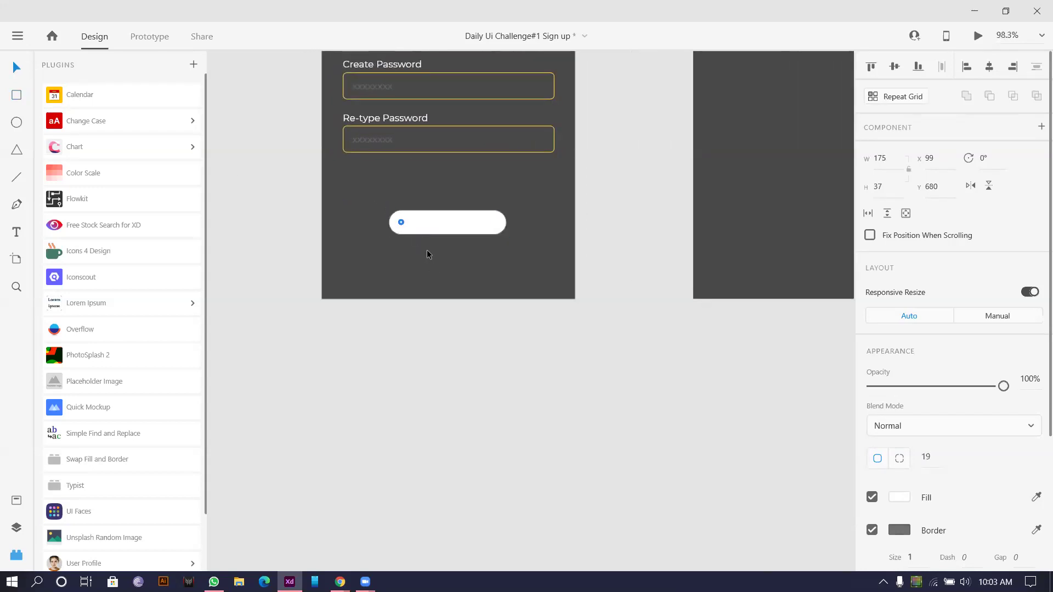
Step: Fill the pill button with the yellow sampled from the +91 box
scroll(530, 268, "down", 2)
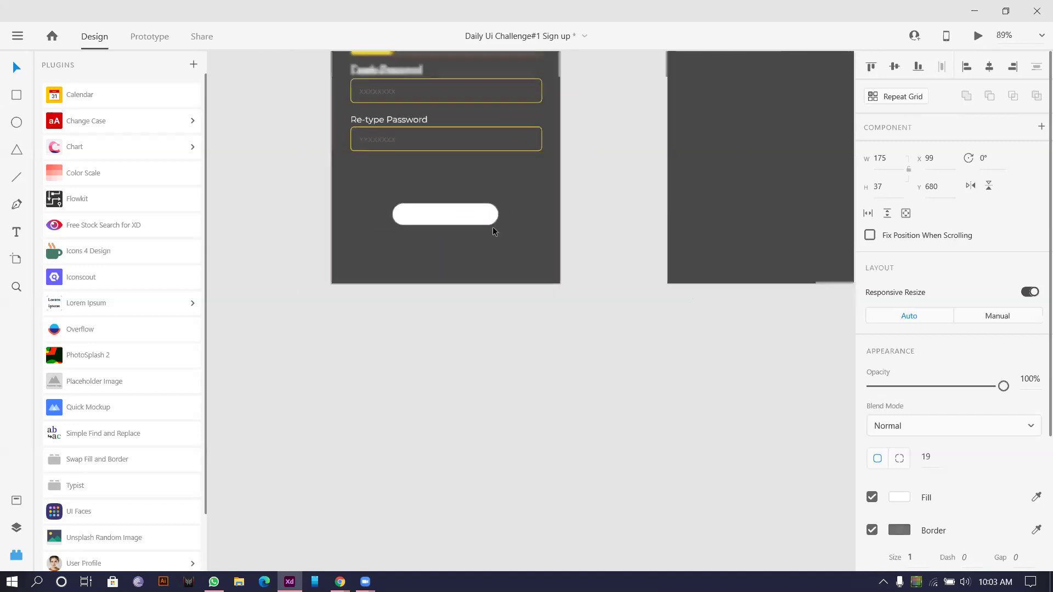
scroll(492, 226, "down", 1)
scroll(483, 192, "up", 4)
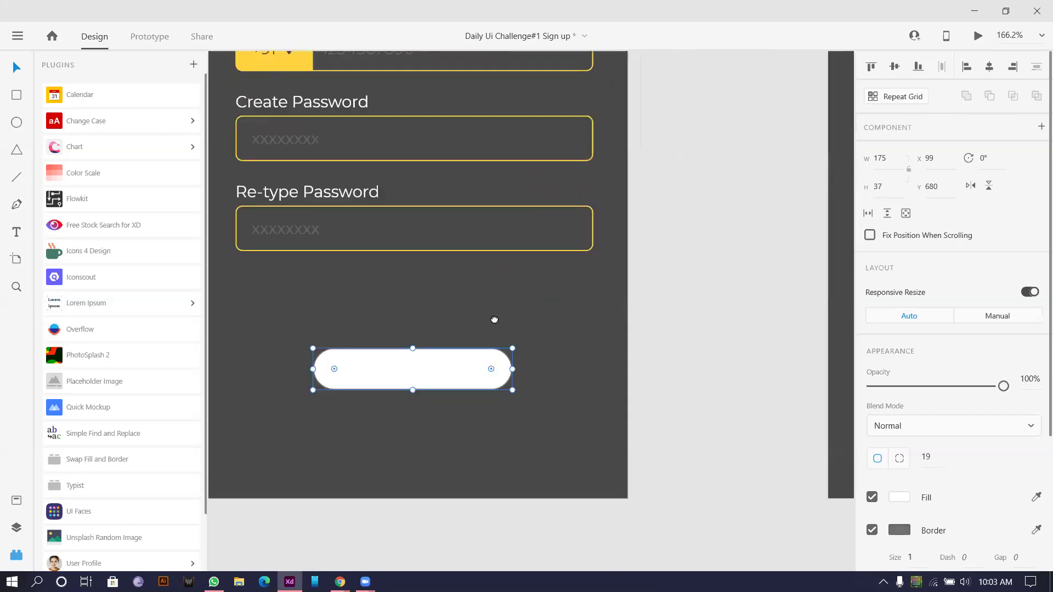
scroll(494, 320, "up", 1)
scroll(1015, 318, "down", 3)
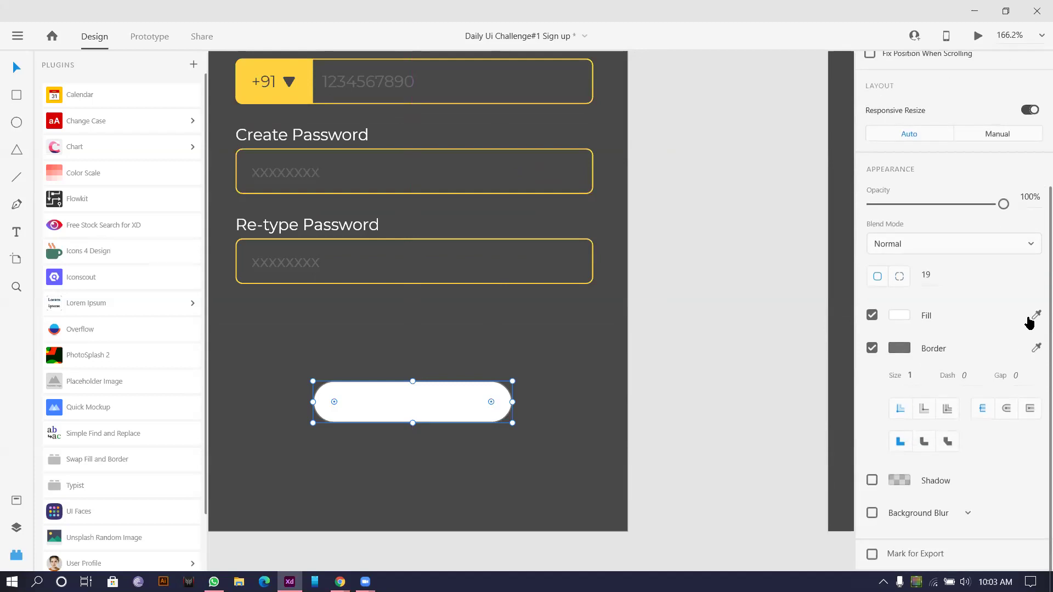
left_click(1036, 314)
left_click(298, 87)
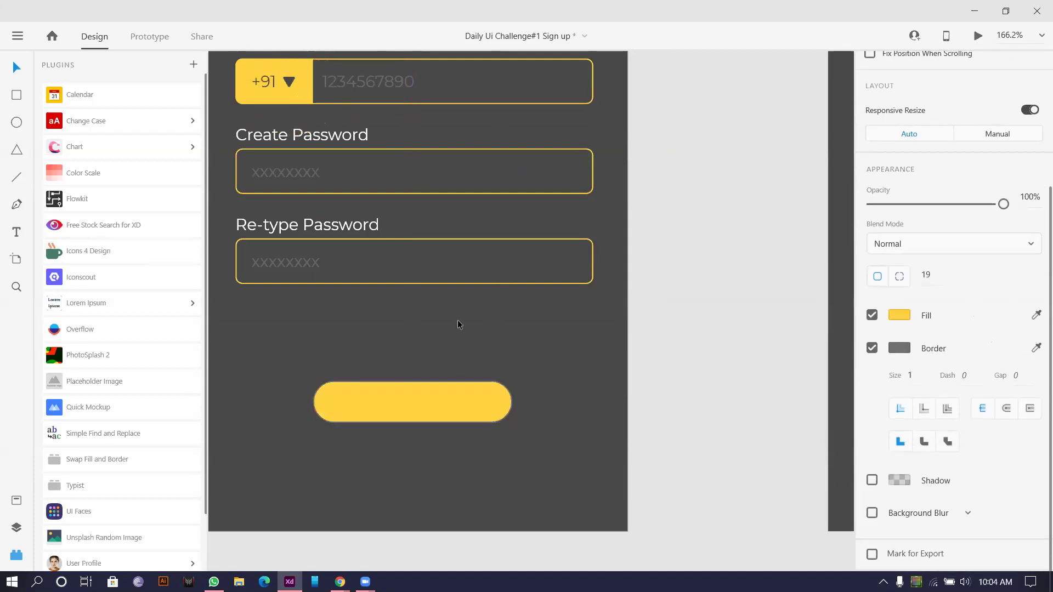
scroll(458, 324, "down", 1)
left_click(456, 329)
scroll(453, 330, "down", 3)
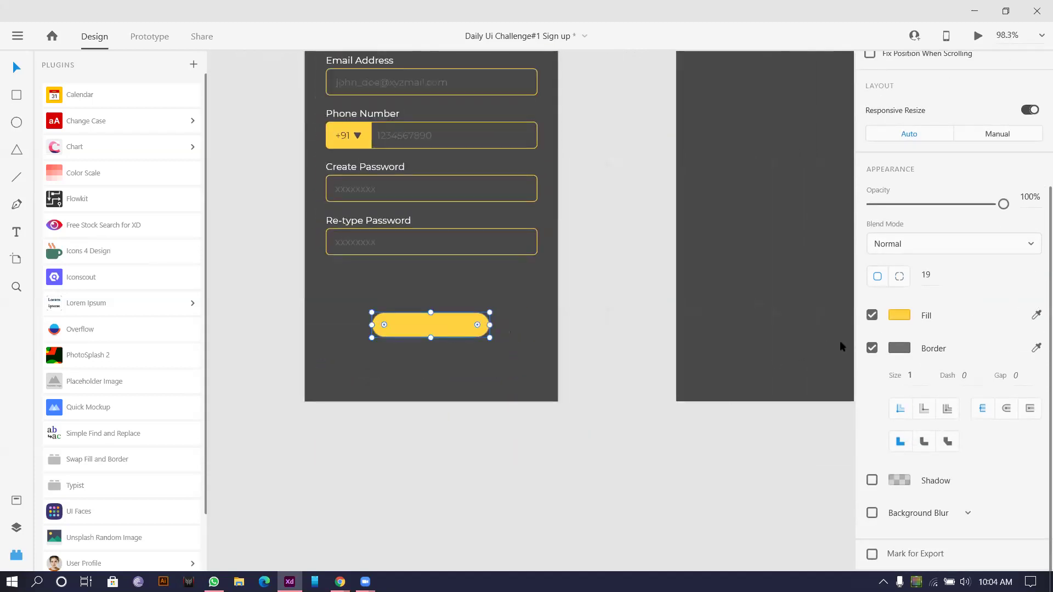
Step: Recolour the pill button grey #777777 and copy the Re-type Password label onto it
scroll(870, 353, "up", 2)
left_click(899, 414)
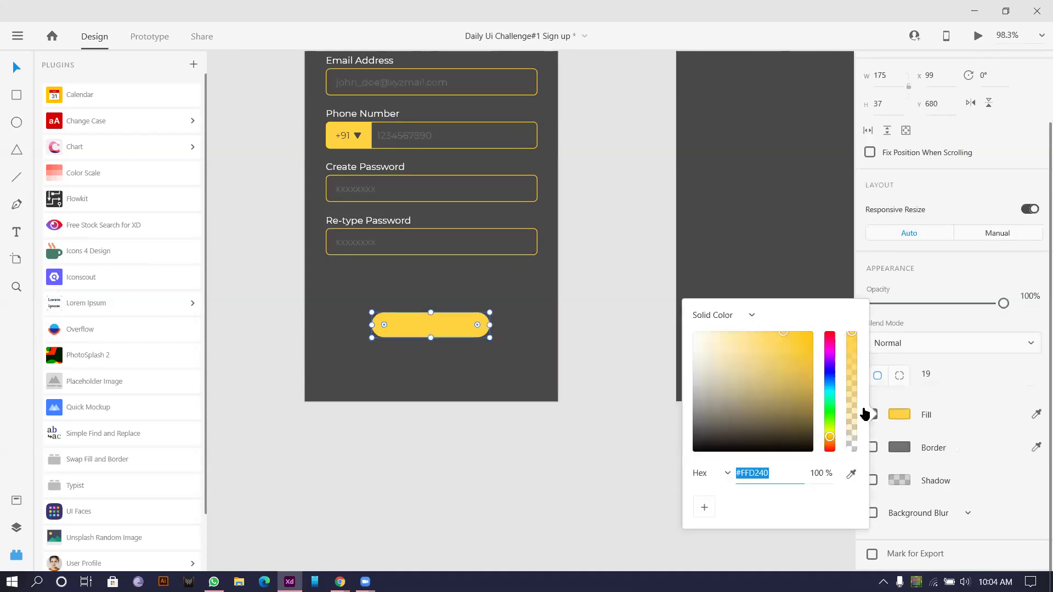
mouse_move(728, 366)
left_mouse_down()
mouse_move(665, 357)
mouse_move(665, 347)
mouse_move(644, 392)
mouse_move(634, 376)
mouse_move(650, 337)
left_mouse_up()
left_click(1035, 414)
left_click(364, 136)
left_click(895, 417)
mouse_move(779, 341)
left_mouse_down()
mouse_move(808, 404)
mouse_move(724, 333)
mouse_move(715, 323)
mouse_move(726, 317)
mouse_move(679, 369)
mouse_move(678, 402)
mouse_move(668, 391)
left_mouse_up()
left_click(263, 232)
left_click_drag(352, 220, 416, 329)
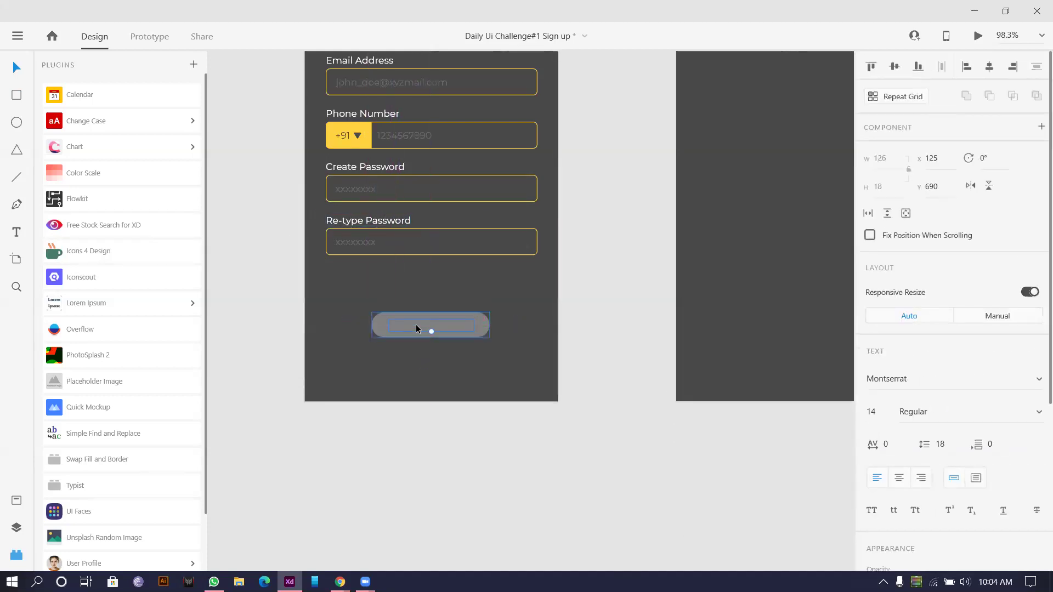
Step: Change the button label to 'Sign up' and centre it on the button
double_click(415, 324)
type("Sign up")
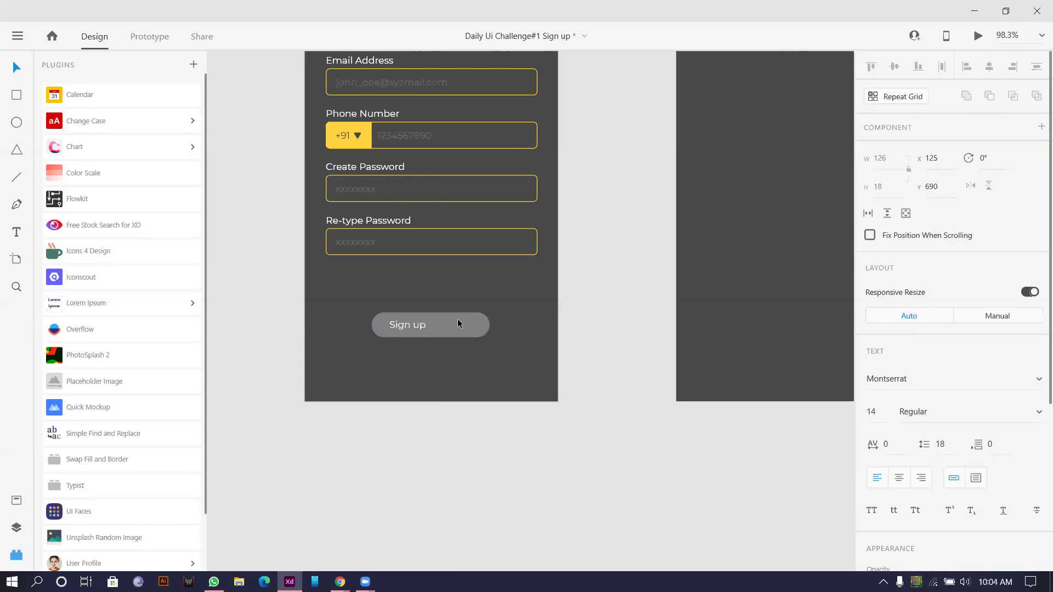
key("Escape")
left_click_drag(419, 331, 443, 332)
Step: Set the Sign up label's text colour to light grey #B6B6B6
scroll(789, 367, "down", 2)
scroll(883, 408, "down", 5)
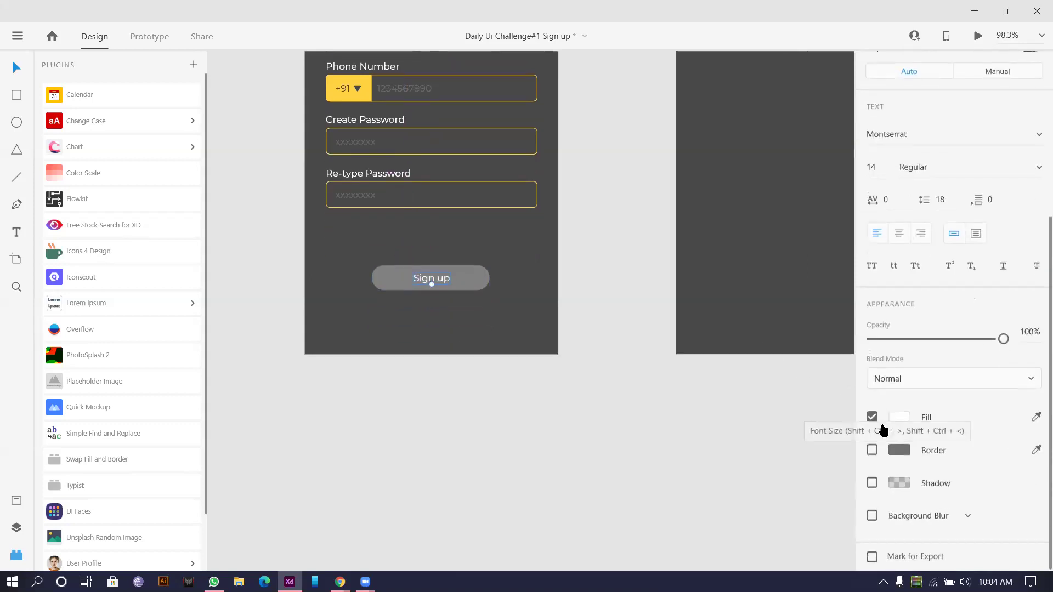
left_click(894, 414)
left_click_drag(711, 354, 682, 362)
left_click(643, 305)
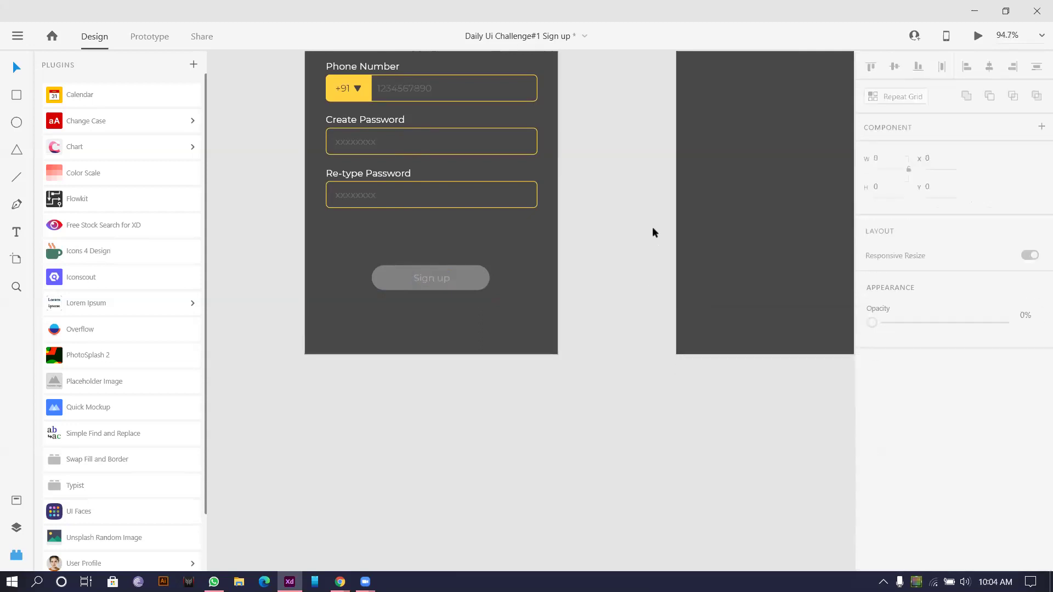
Step: Make the Sign up label Montserrat SemiBold
scroll(536, 263, "down", 3)
scroll(597, 258, "up", 5)
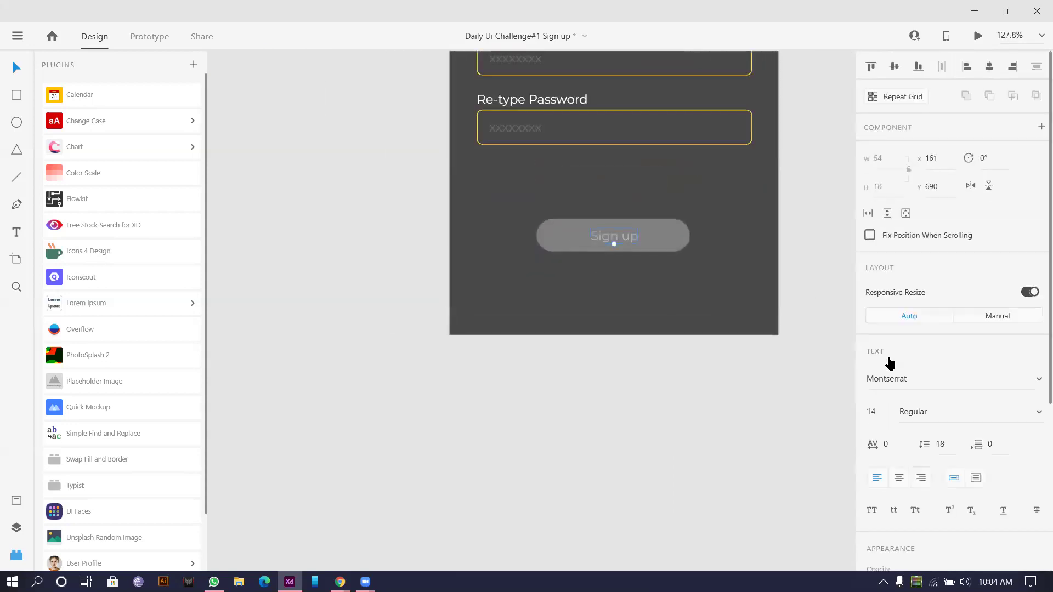
scroll(928, 404, "down", 3)
left_click(948, 251)
key("Down")
key("Down")
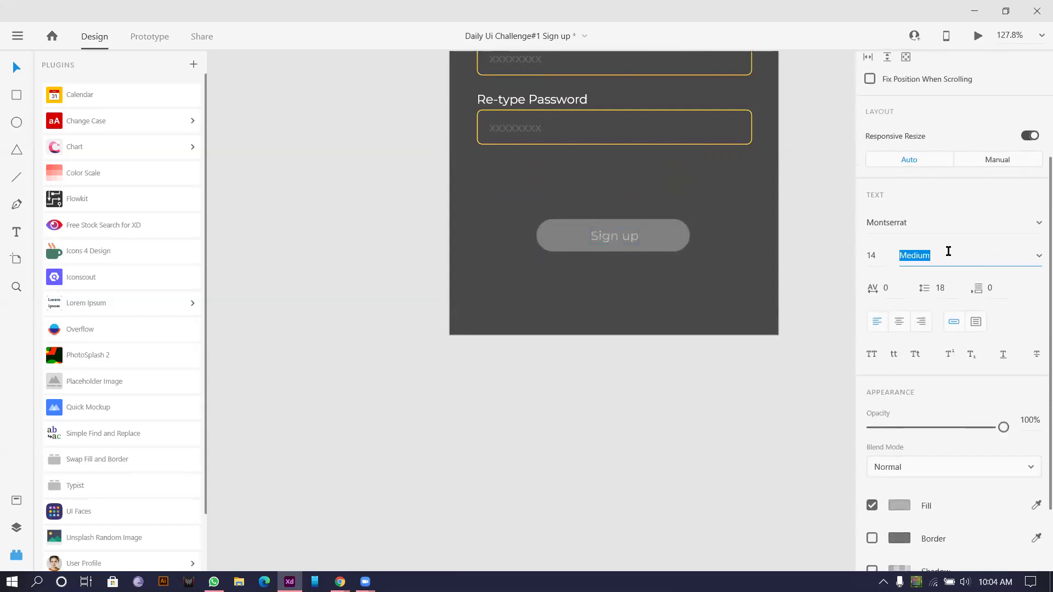
left_click(622, 407)
scroll(601, 373, "down", 5)
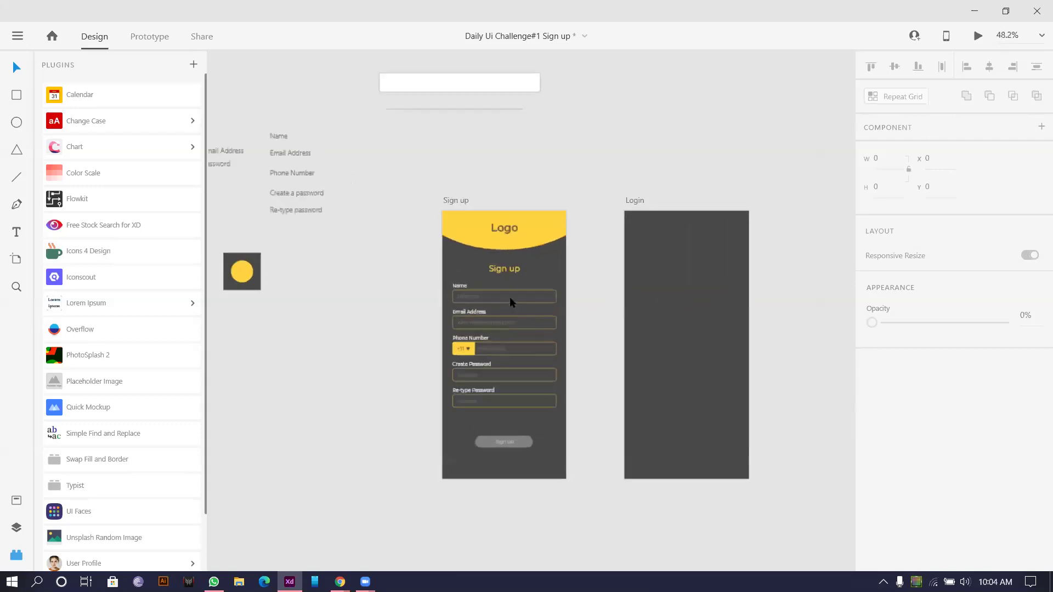
scroll(512, 302, "up", 4)
scroll(575, 329, "down", 5)
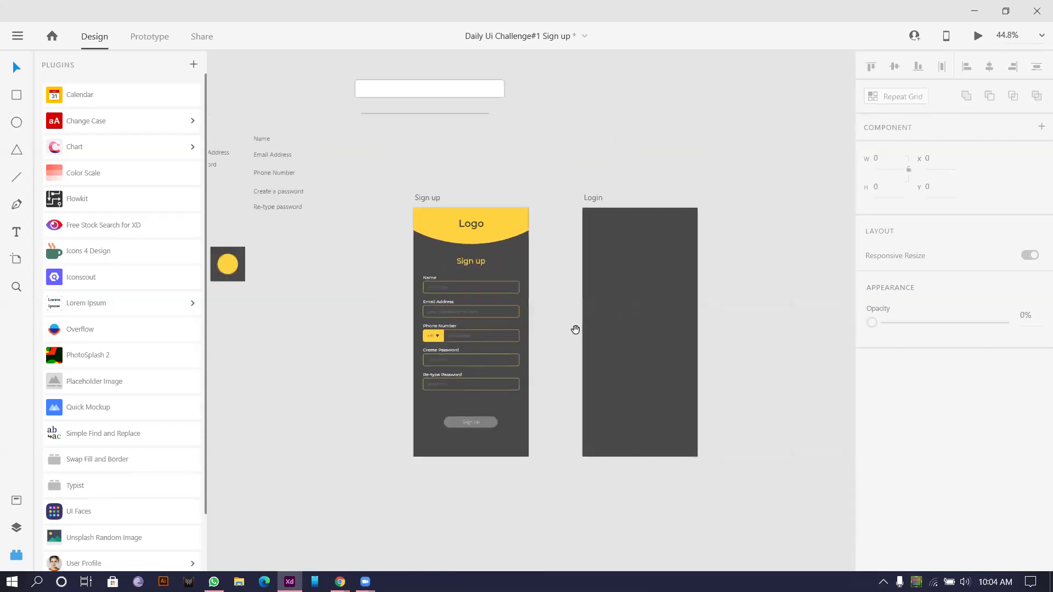
Step: Move Login aside, duplicate the Sign up artboard as 'Sign up – 1', and edit its Name placeholder
left_click_drag(575, 330, 566, 327)
left_click_drag(592, 196, 762, 195)
left_click_drag(417, 196, 565, 196)
scroll(602, 335, "up", 3)
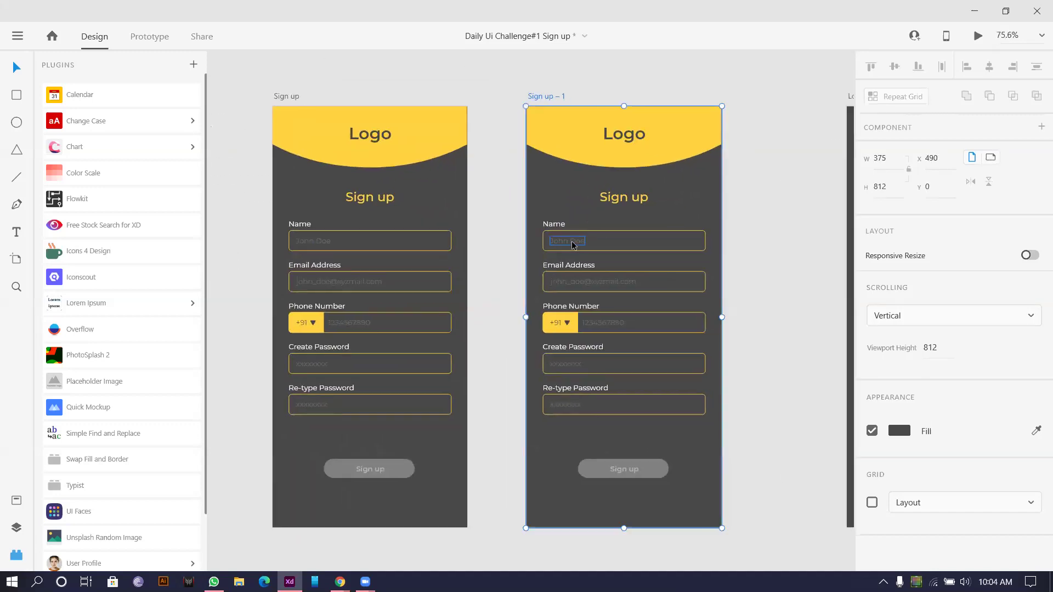
double_click(572, 244)
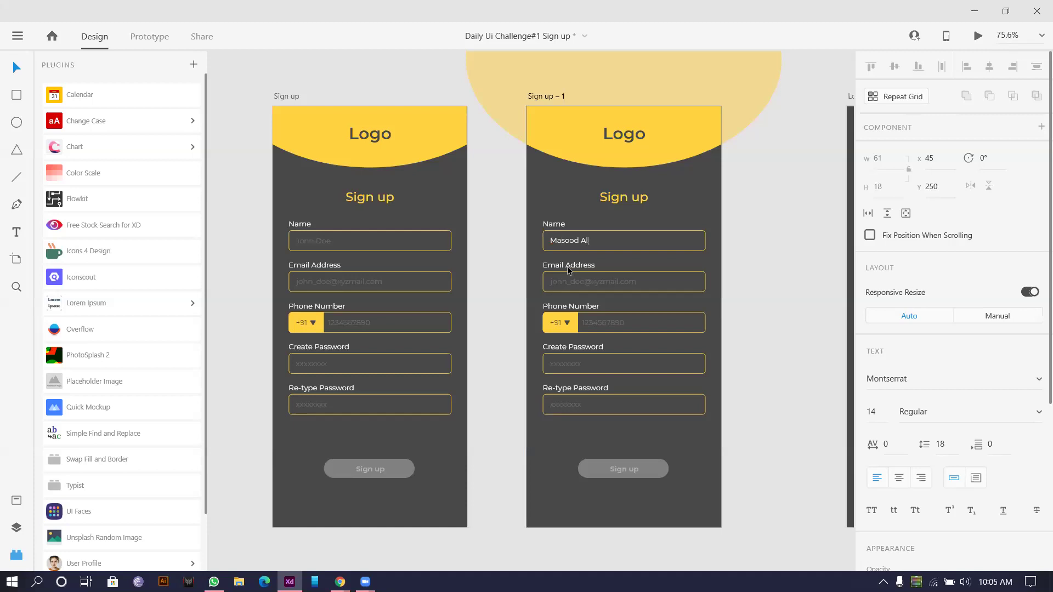
Step: Retype the user-name part of the second form's sample e-mail and make it lowercase
left_click(610, 281)
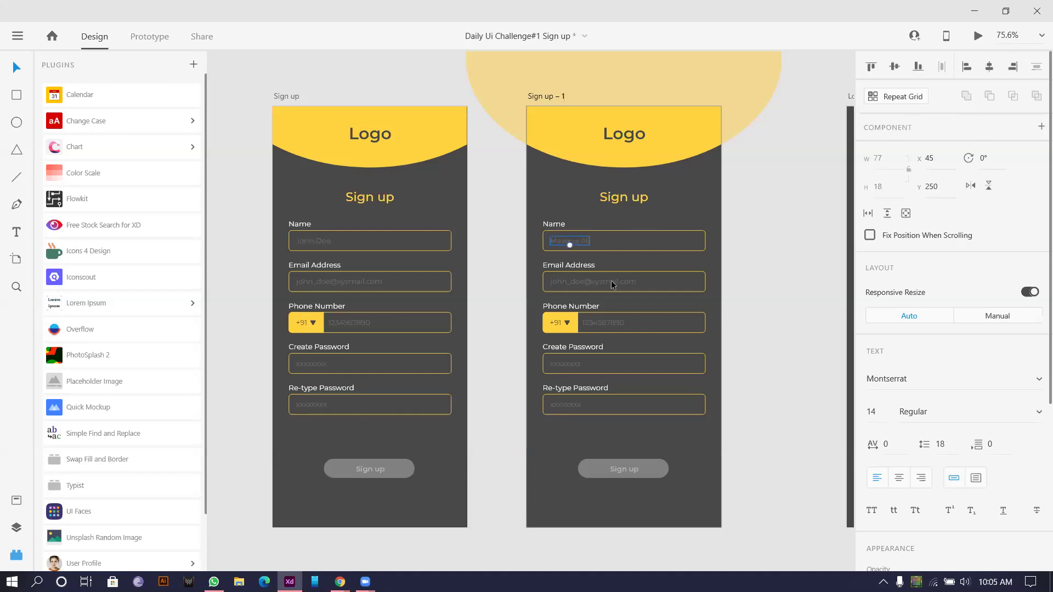
double_click(577, 281)
left_click_drag(584, 281, 496, 283)
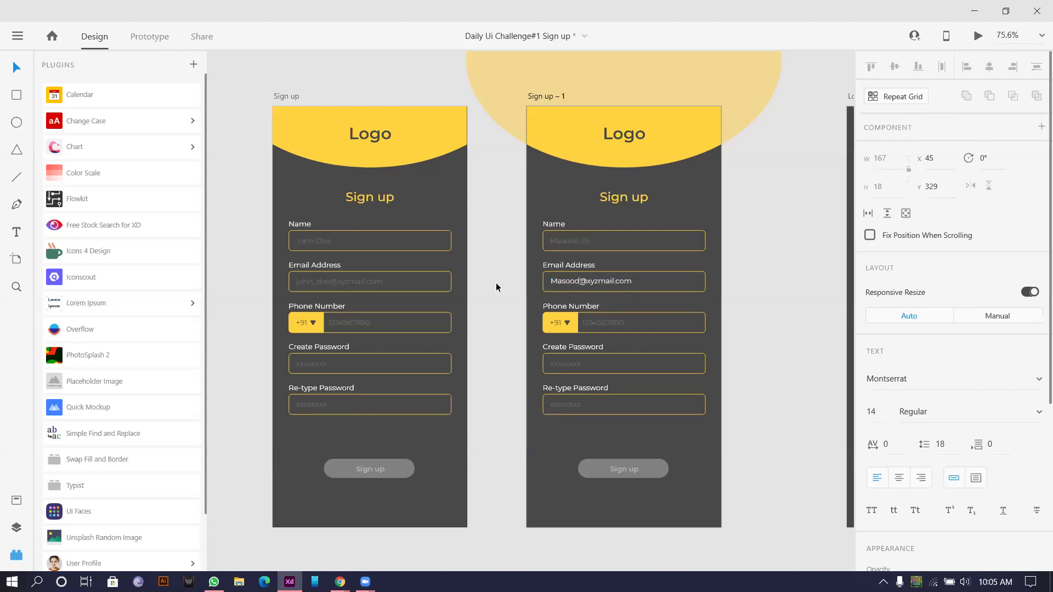
key("Escape")
Step: Set the e-mail, phone and password field values to 100% opacity
left_click(601, 325, "shift")
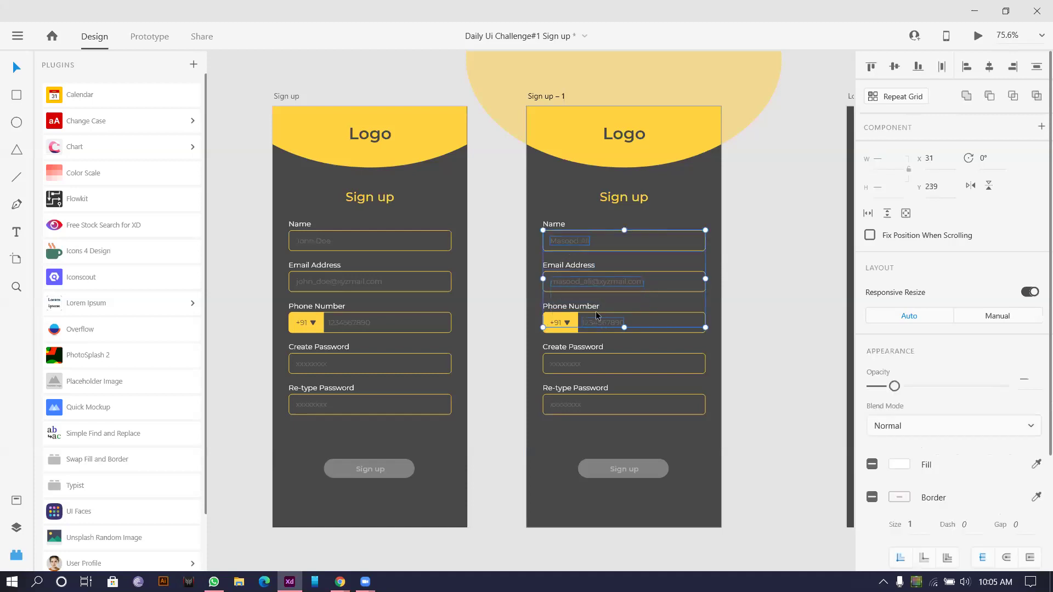
left_click(583, 364, "shift")
left_click(573, 404, "shift")
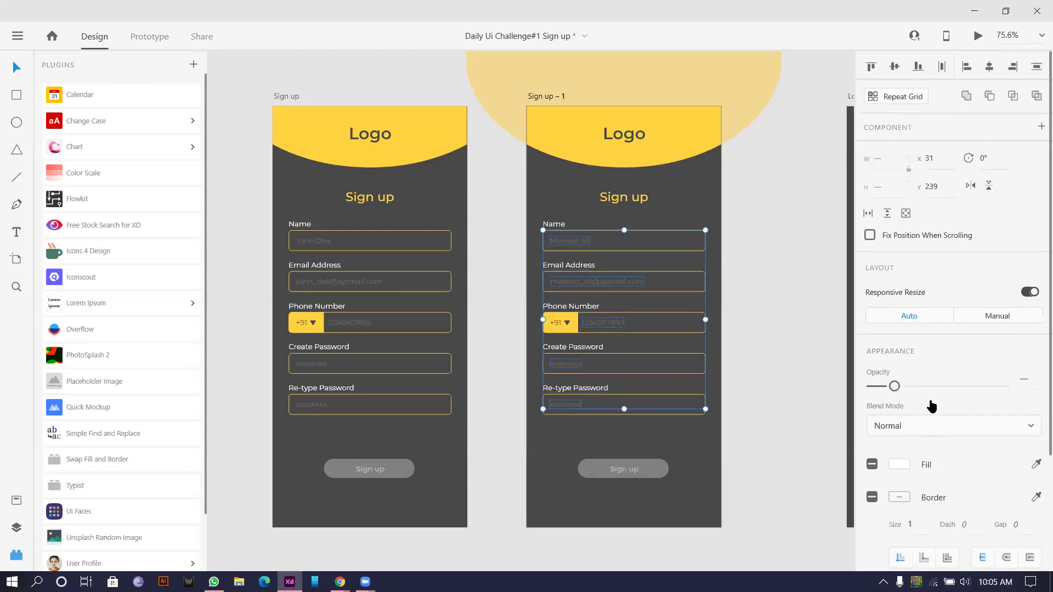
left_click_drag(936, 388, 1009, 386)
left_click(784, 290)
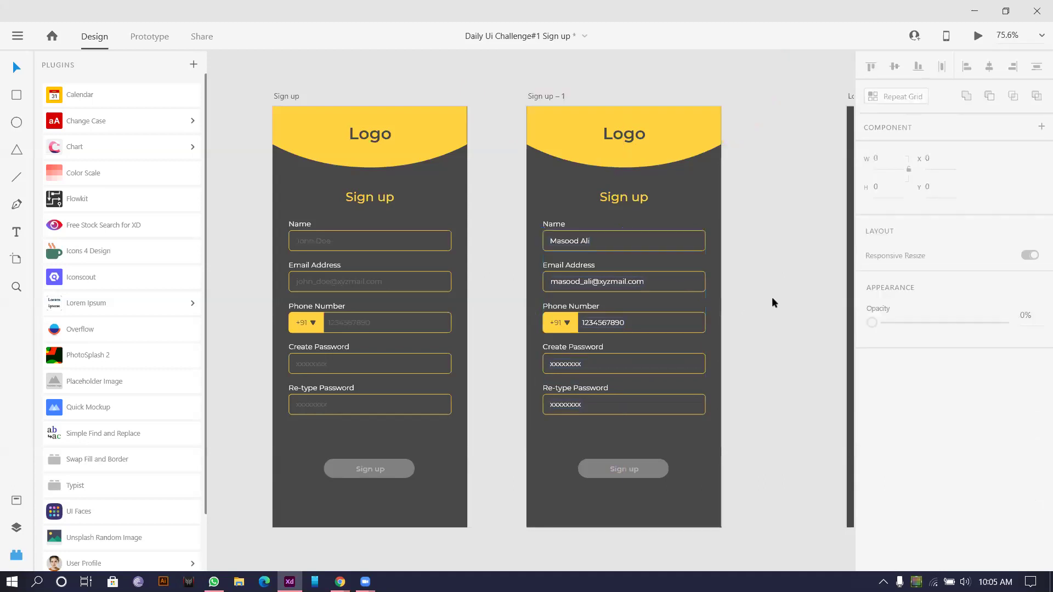
Step: Fill the second artboard's Sign up button with the sampled yellow
left_click(593, 465)
scroll(999, 454, "down", 1)
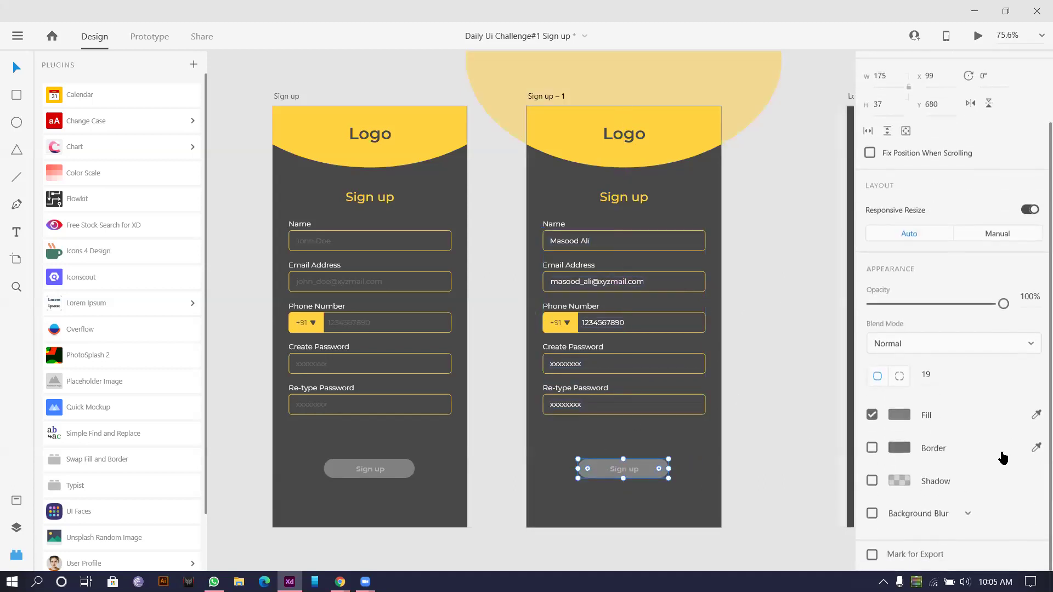
left_click(1034, 415)
left_click(670, 152)
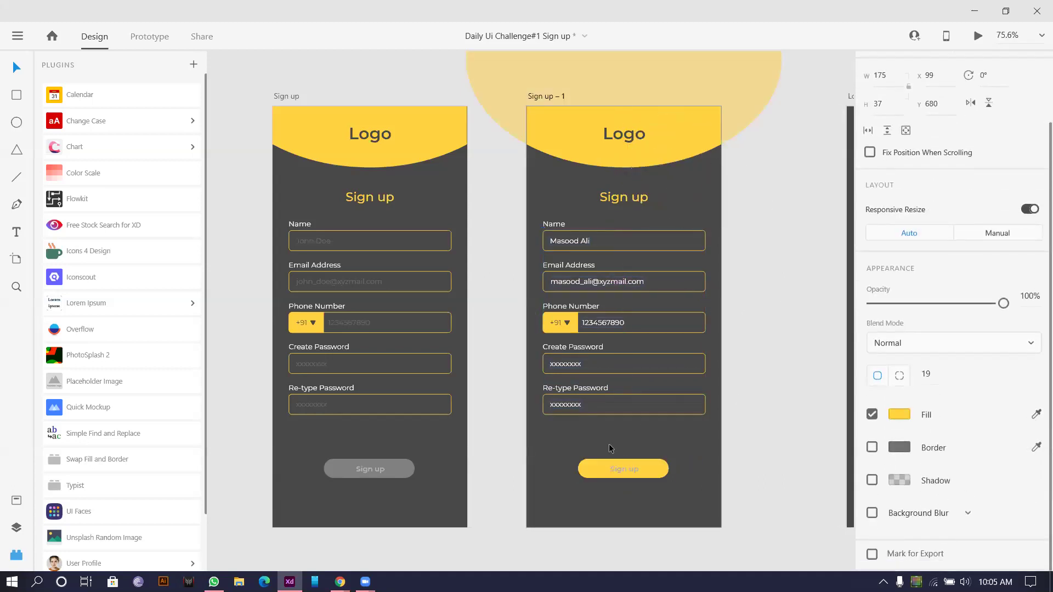
Step: Enlarge the yellow button's Sign up label to size 19
double_click(623, 470)
scroll(932, 384, "down", 1)
left_click(899, 423)
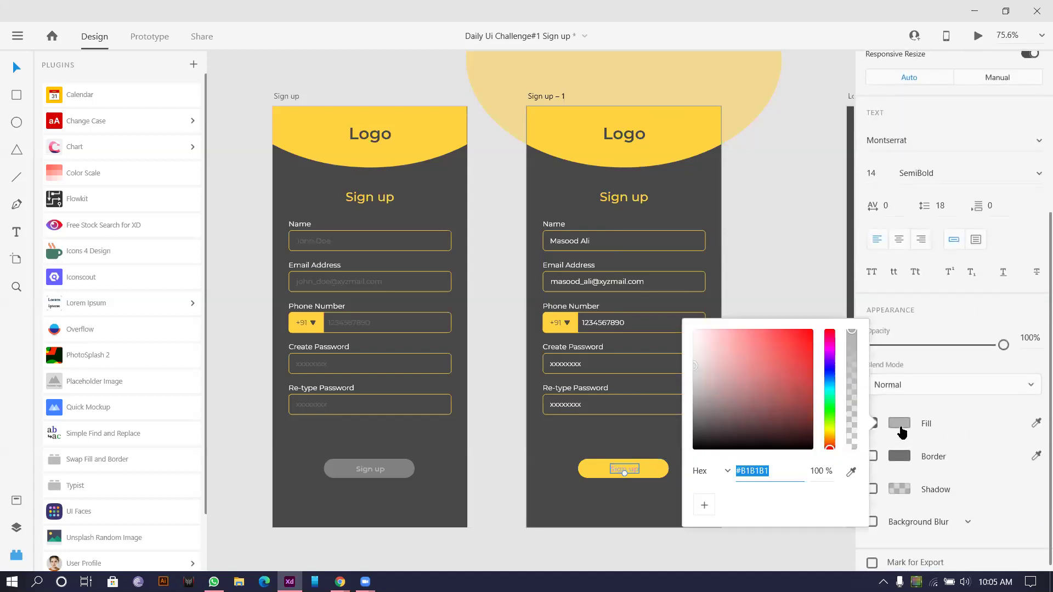
left_click(644, 433)
scroll(638, 442, "up", 3)
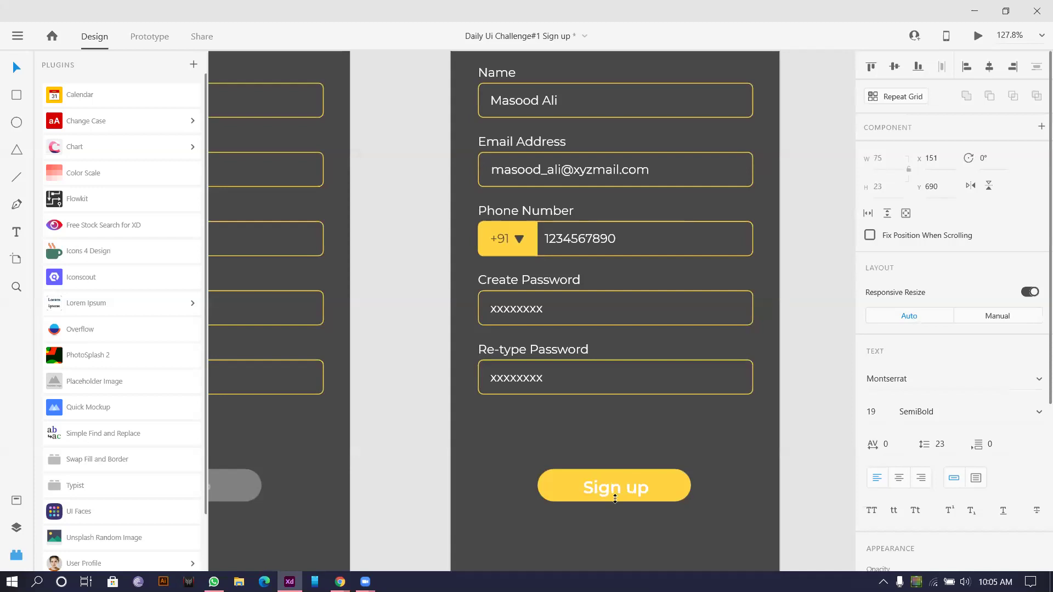
left_click_drag(640, 478, 647, 472)
scroll(647, 472, "down", 4)
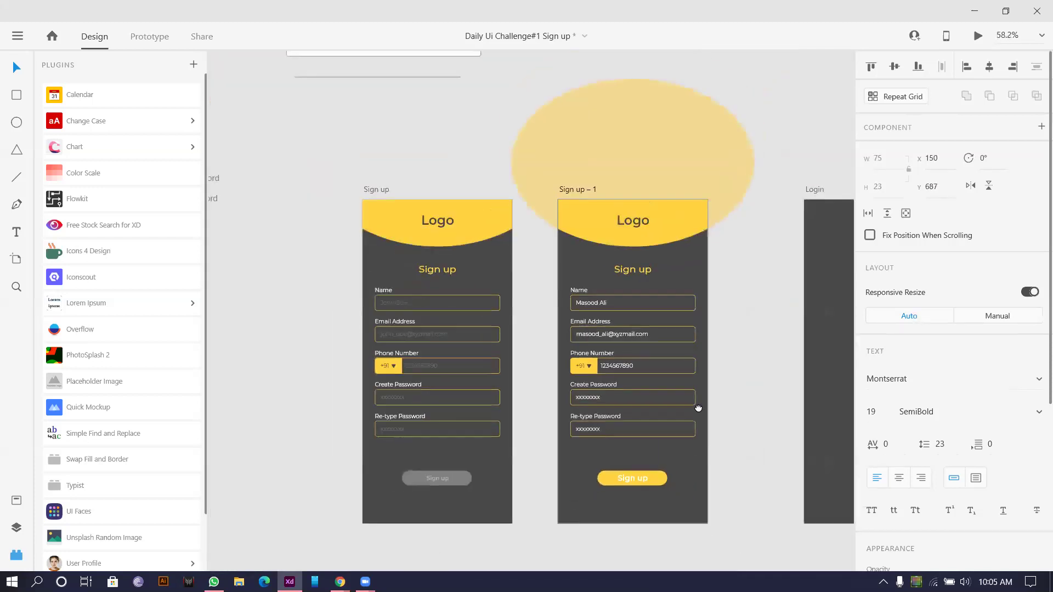
scroll(647, 471, "down", 3)
scroll(647, 471, "right", 2)
Step: Copy the label's appearance onto the grey button's Sign up label and centre it
double_click(391, 399)
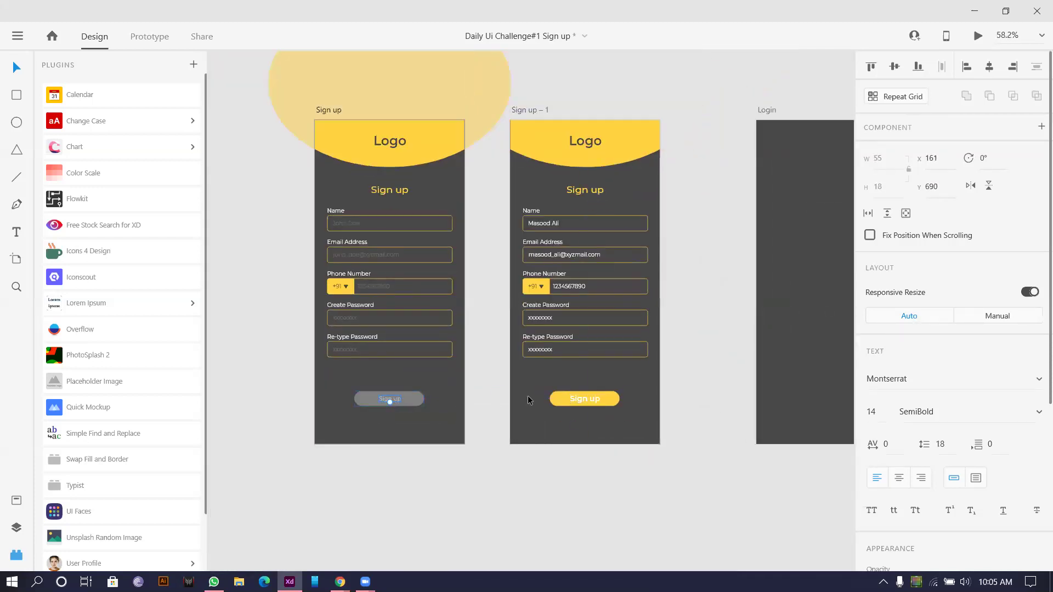
right_click(573, 400)
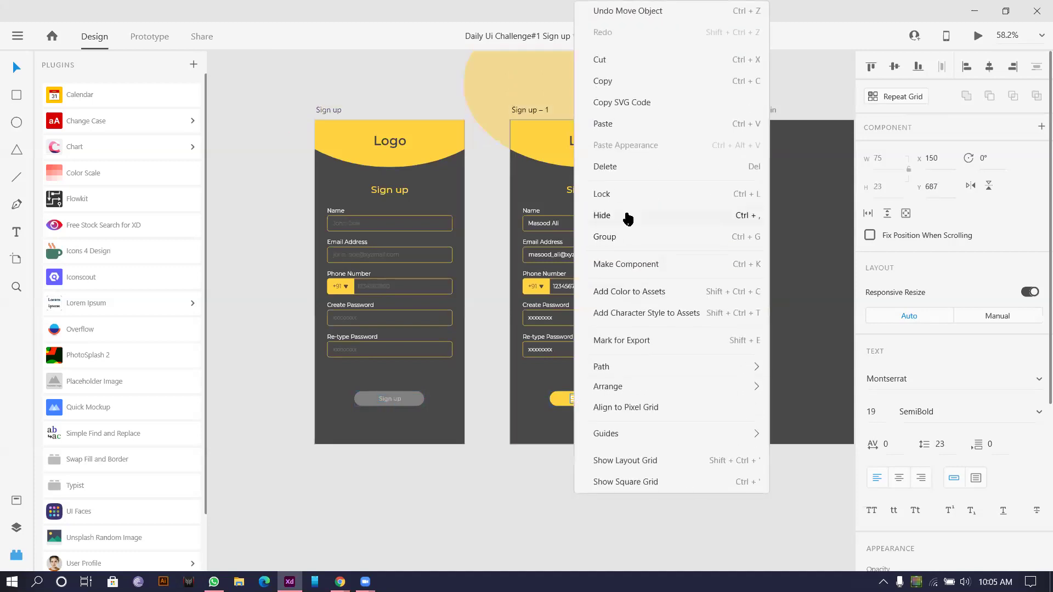
left_click(620, 80)
right_click(388, 399)
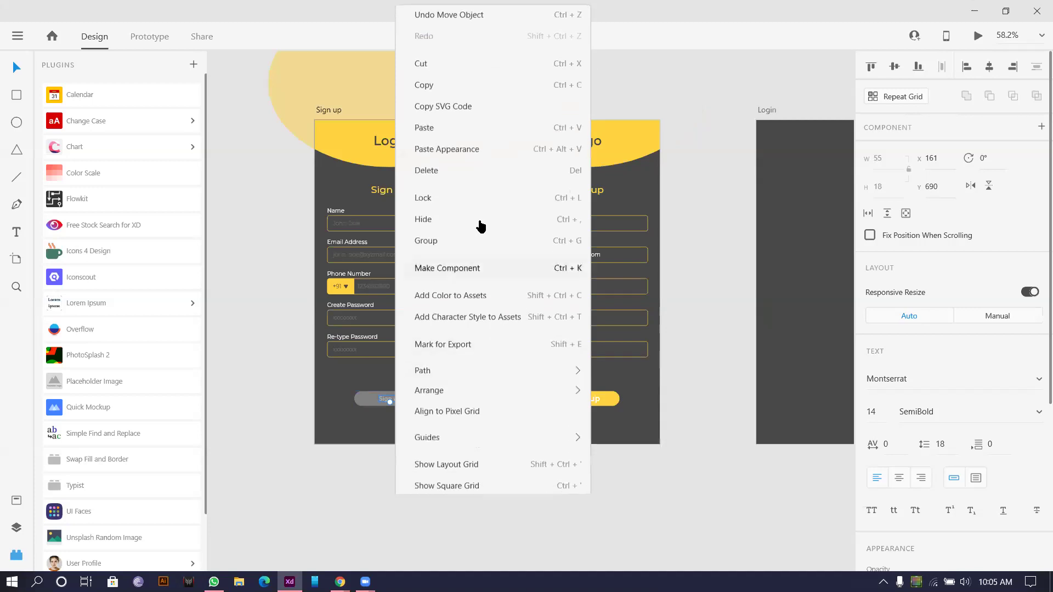
left_click(482, 146)
scroll(355, 459, "up", 5)
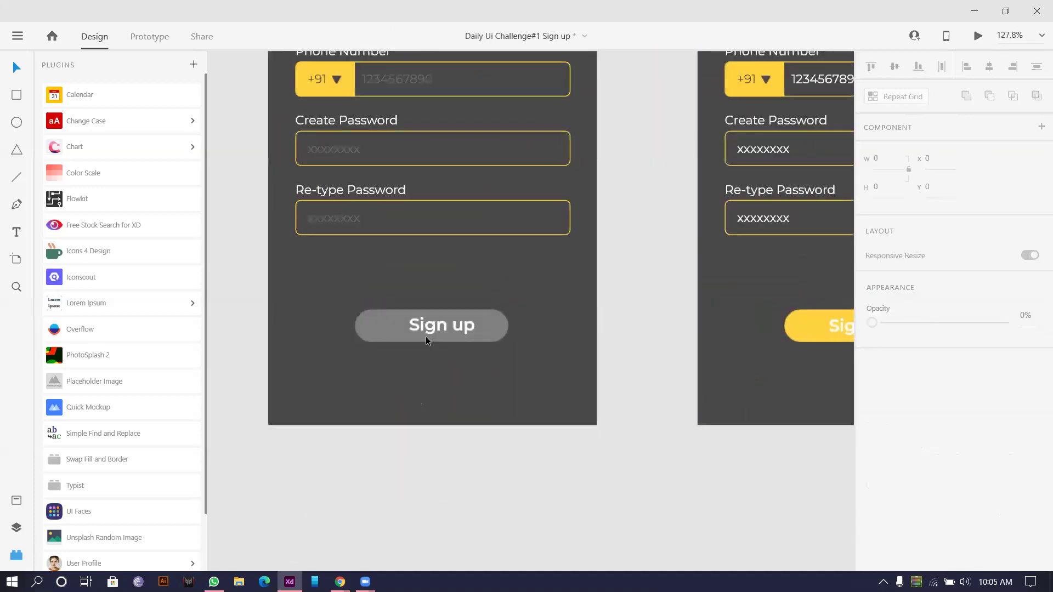
left_click_drag(433, 328, 422, 330)
Step: Recolour the yellow button's Sign up label to the artboard's dark grey
scroll(437, 378, "down", 5)
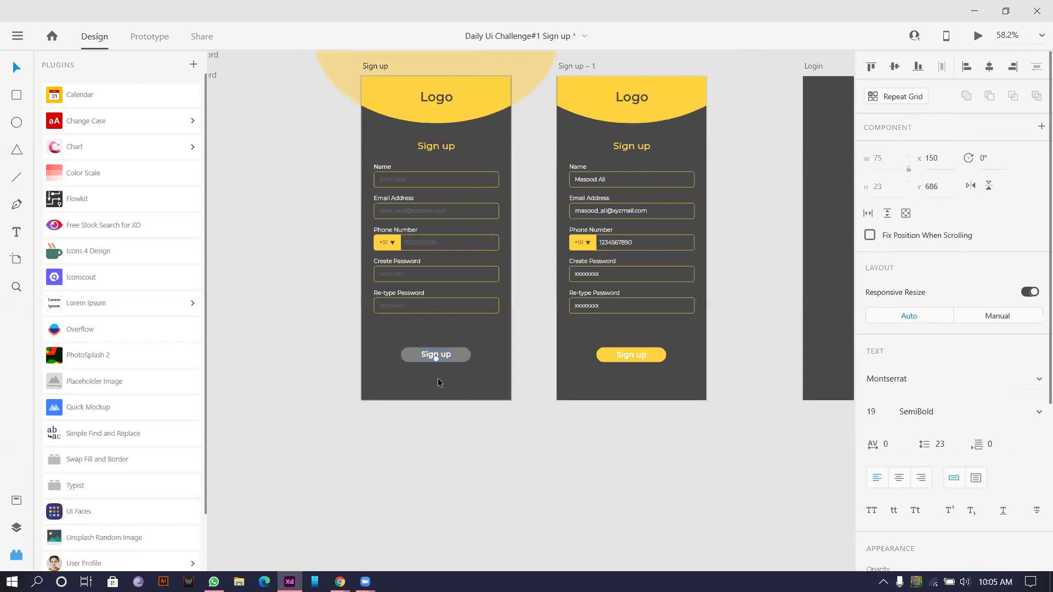
left_click(636, 355)
scroll(944, 446, "down", 5)
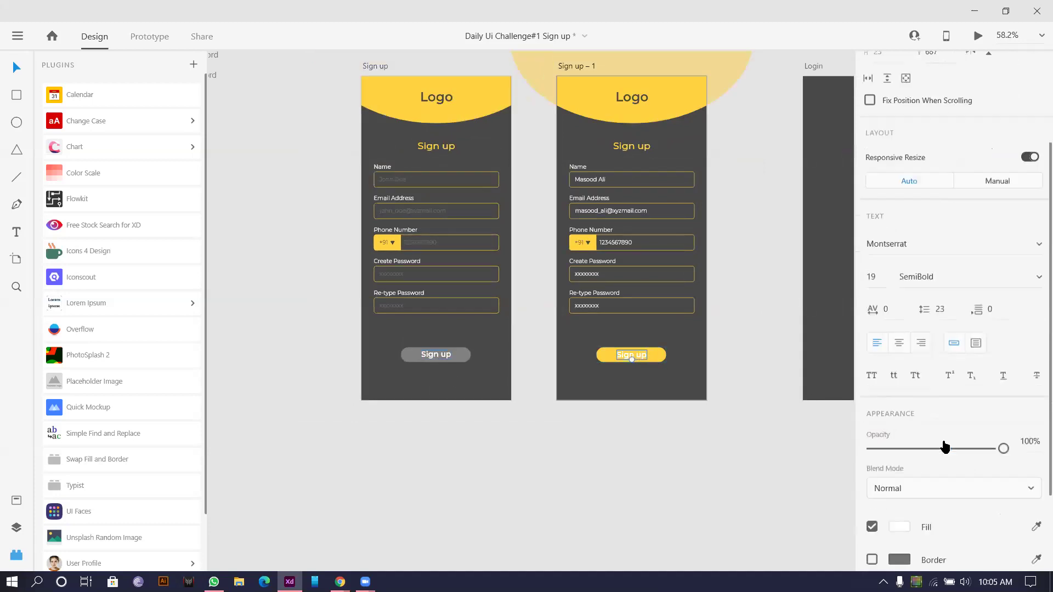
left_click(1036, 427)
left_click(700, 366)
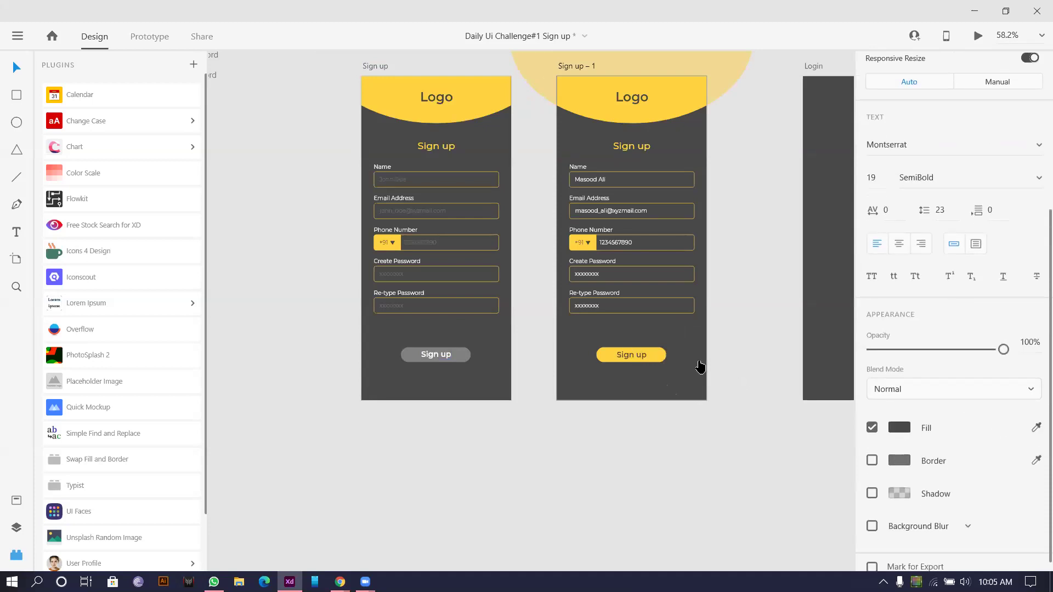
Step: Group the yellow button's shape and label, then nudge the group 1 px right
left_click(637, 362)
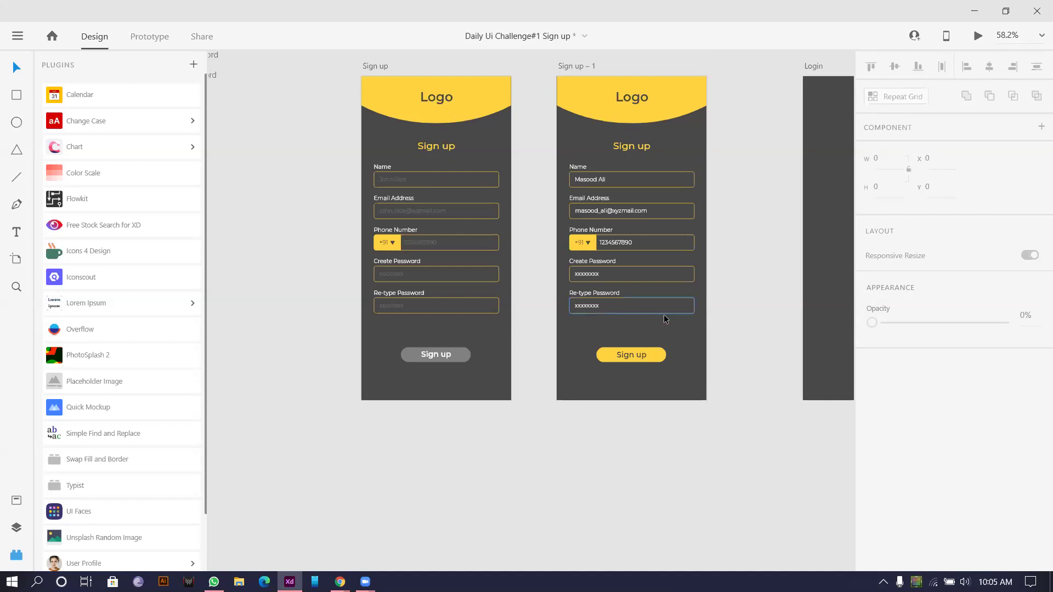
scroll(664, 314, "down", 5)
scroll(646, 410, "up", 4)
left_click_drag(619, 377, 673, 304)
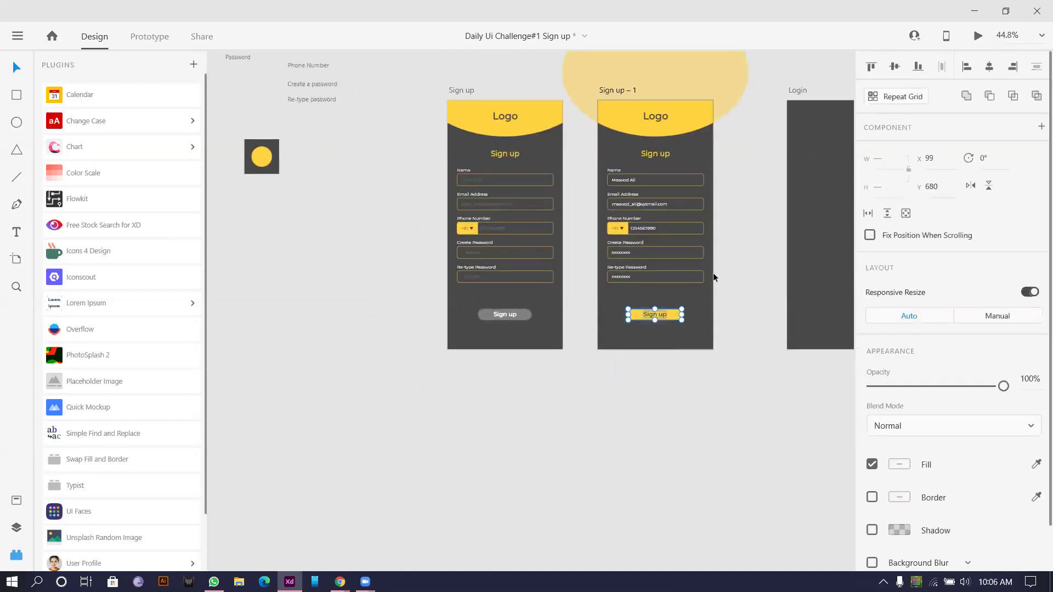
key("ctrl+g")
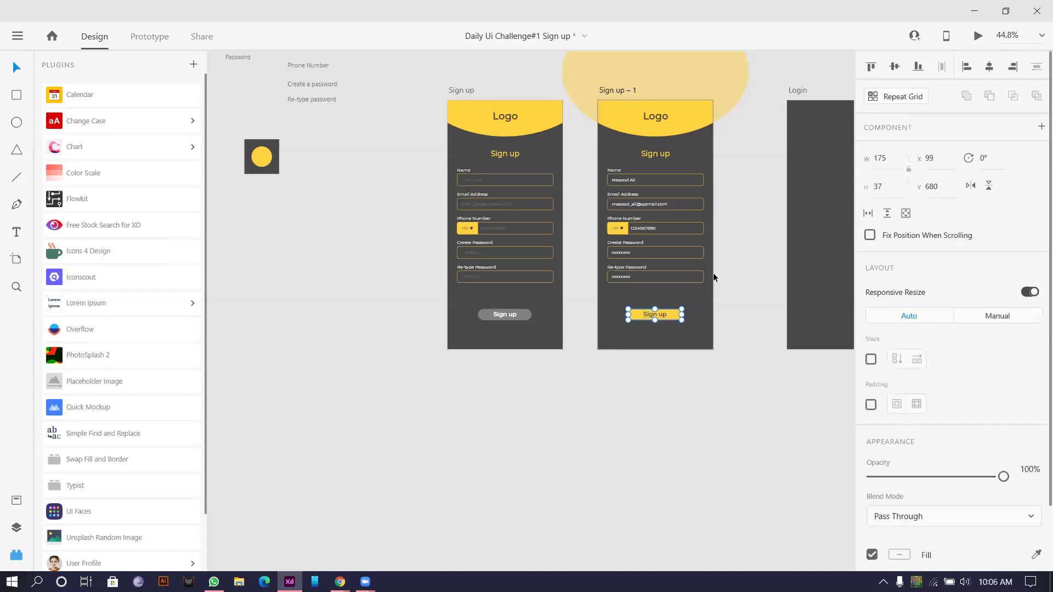
key("Right")
Step: Group the grey button's shape and label and nudge the group 1 px right
left_click_drag(479, 388, 534, 305)
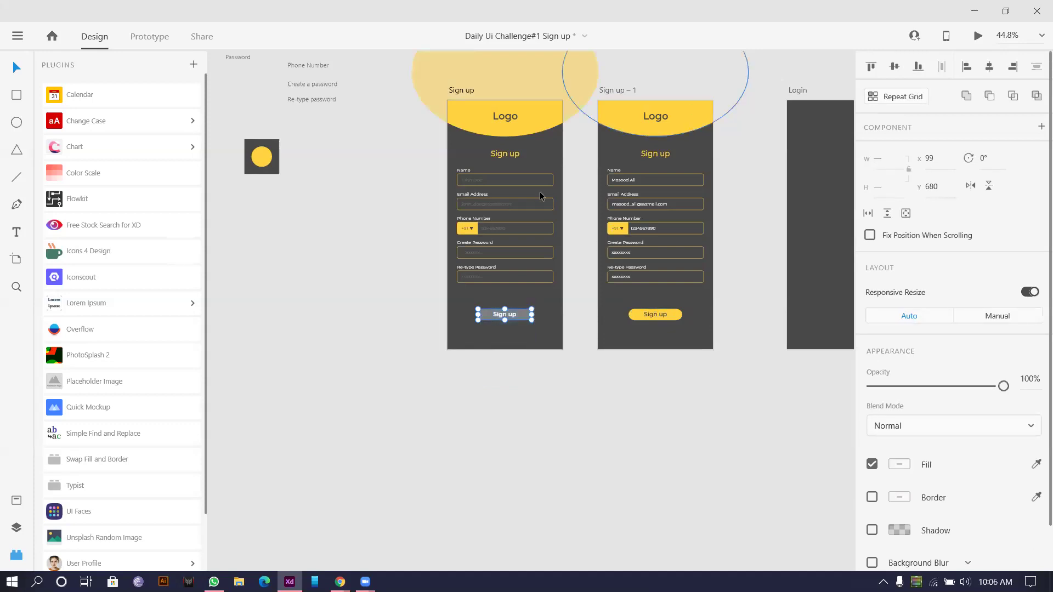
scroll(507, 355, "up", 5)
left_click_drag(421, 366, 540, 214)
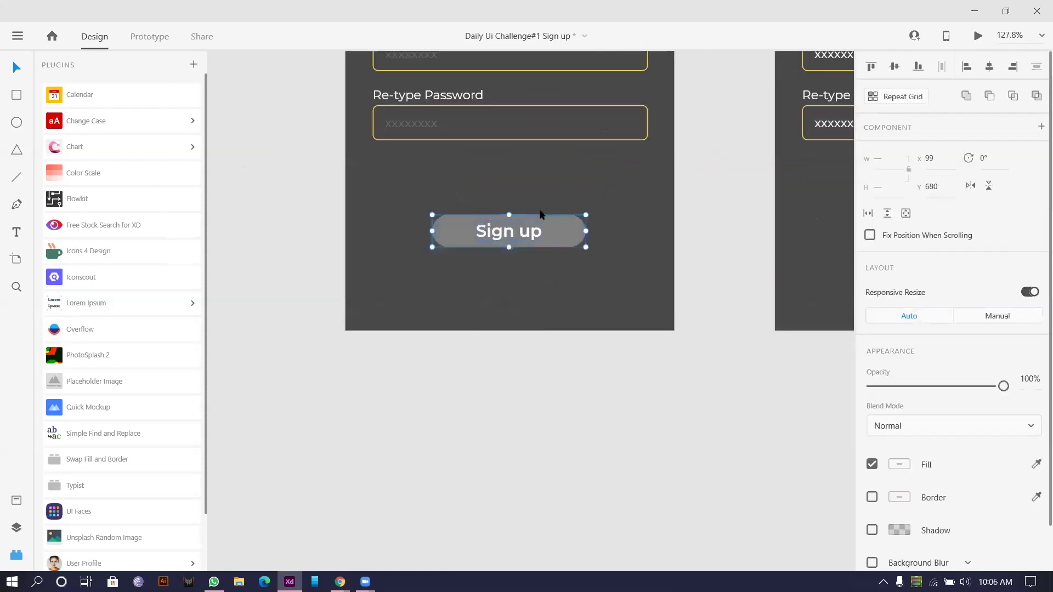
key("ctrl+g")
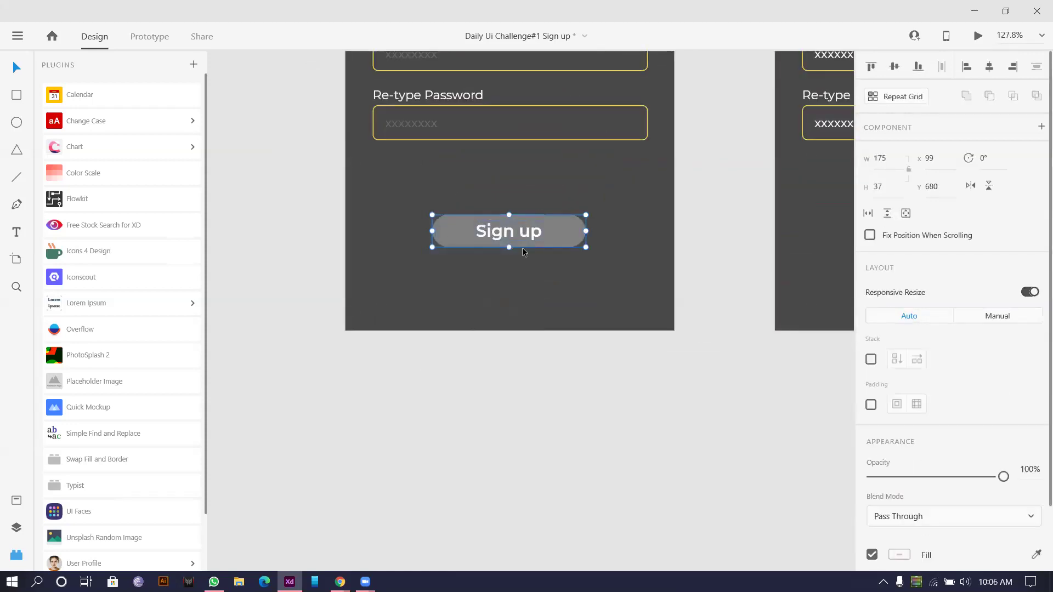
key("Right")
left_click(513, 338)
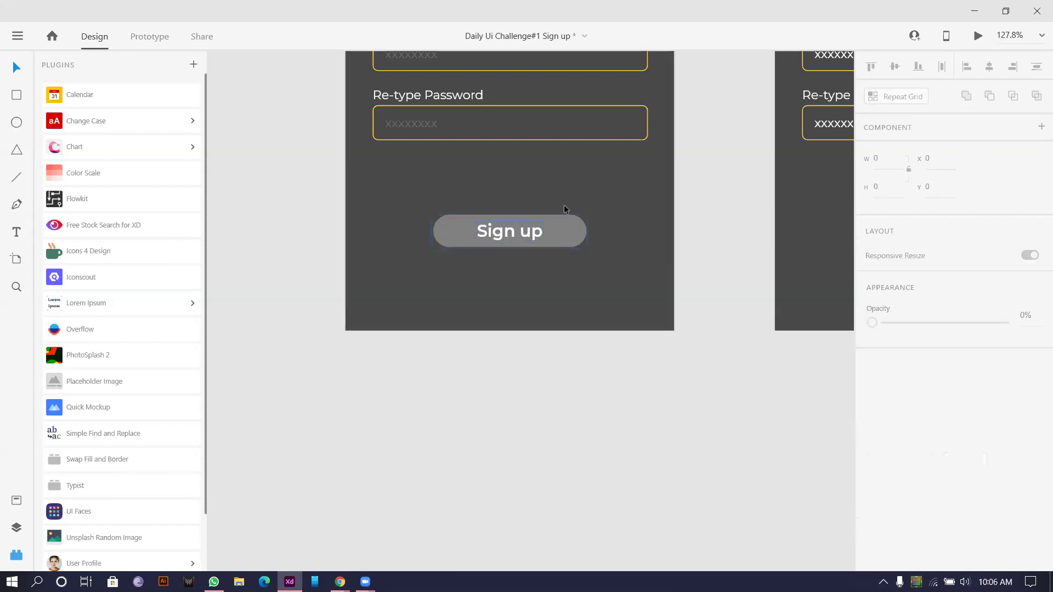
Step: Check the grey and yellow Sign up button groups by selecting each in turn
left_click(560, 230)
left_click(448, 370)
left_click(559, 229)
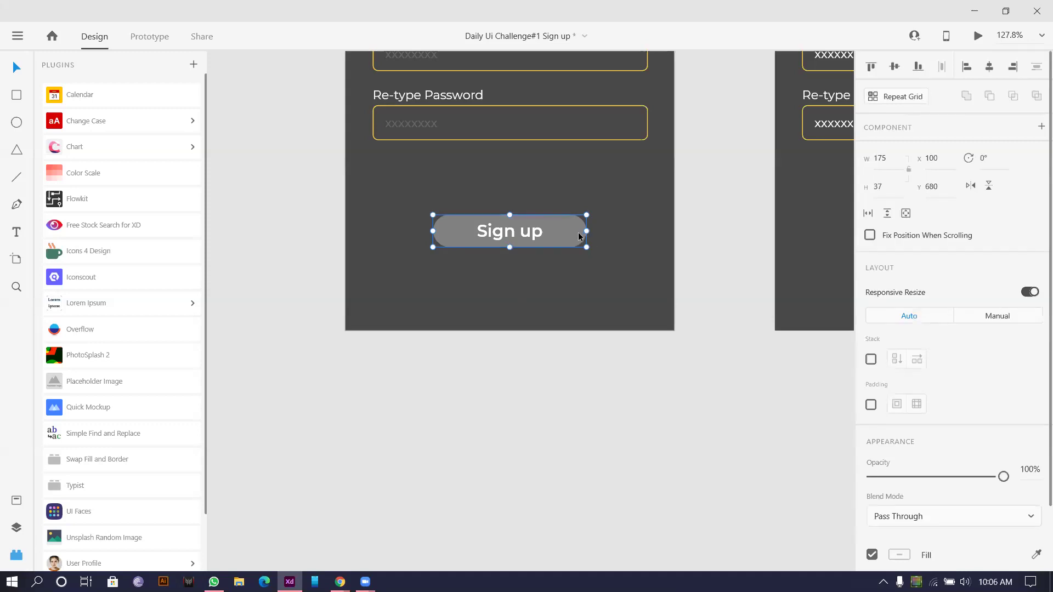
left_click_drag(581, 199, 348, 203)
left_click(740, 230)
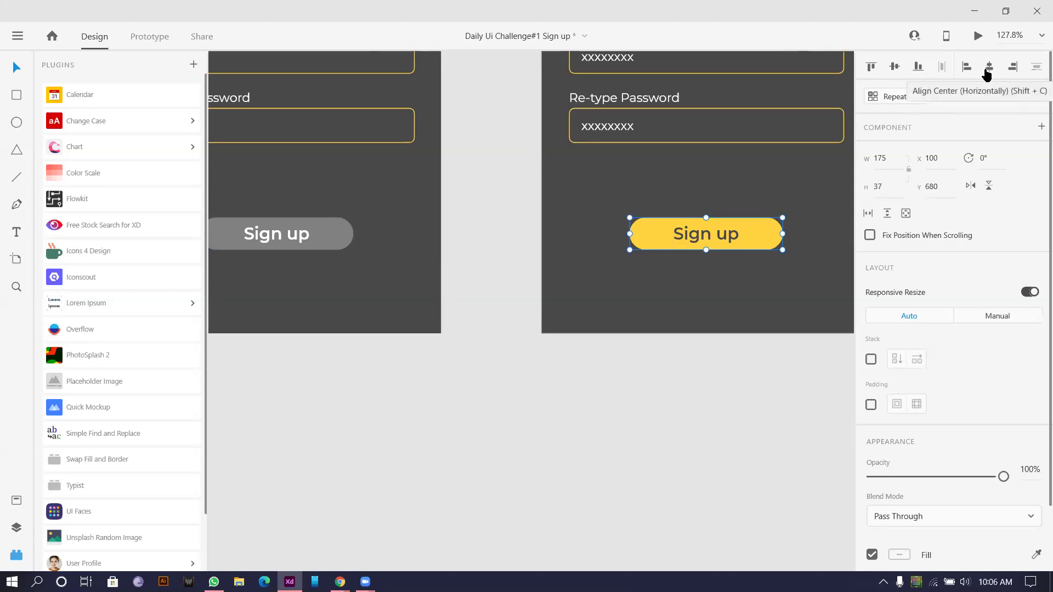
left_click(303, 248)
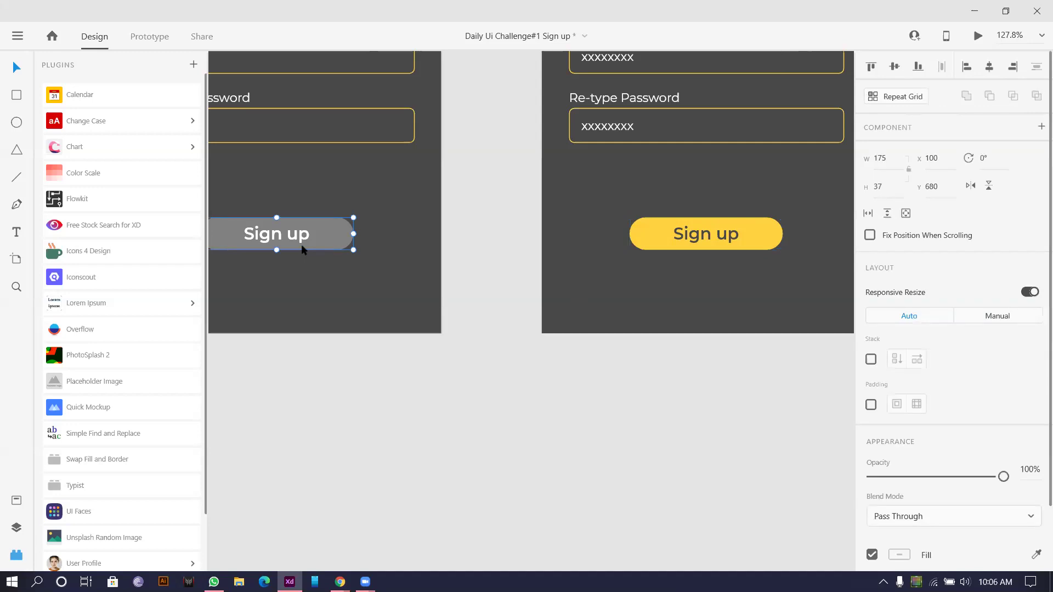
left_click(385, 519)
scroll(407, 457, "down", 6)
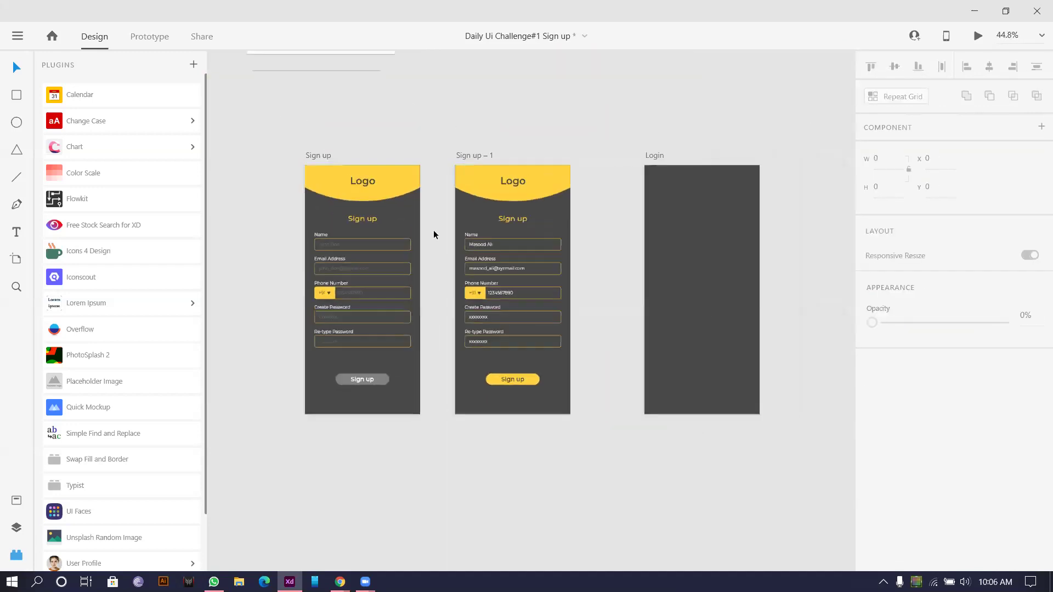
left_click(478, 155)
double_click(492, 155)
left_click_drag(485, 155, 510, 158)
type("Fille")
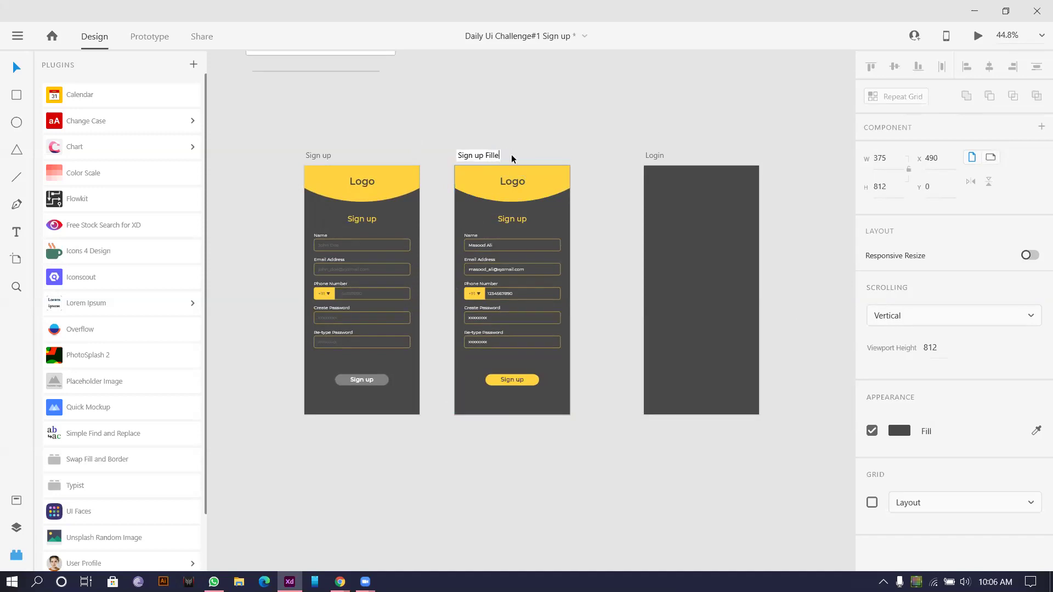
key("Return")
scroll(518, 83, "down", 5)
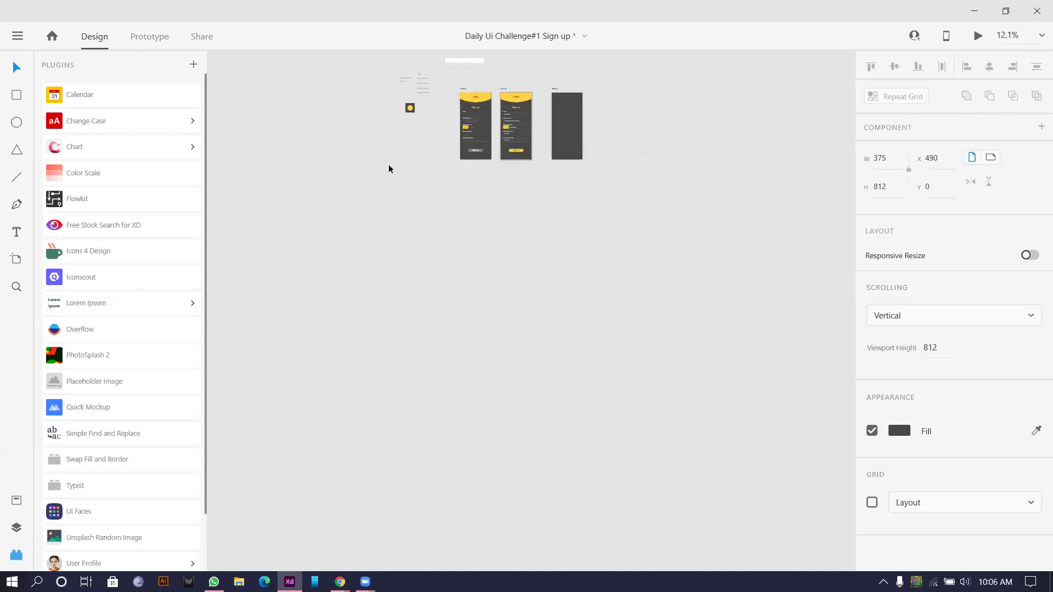
scroll(439, 163, "up", 3)
scroll(490, 168, "up", 4)
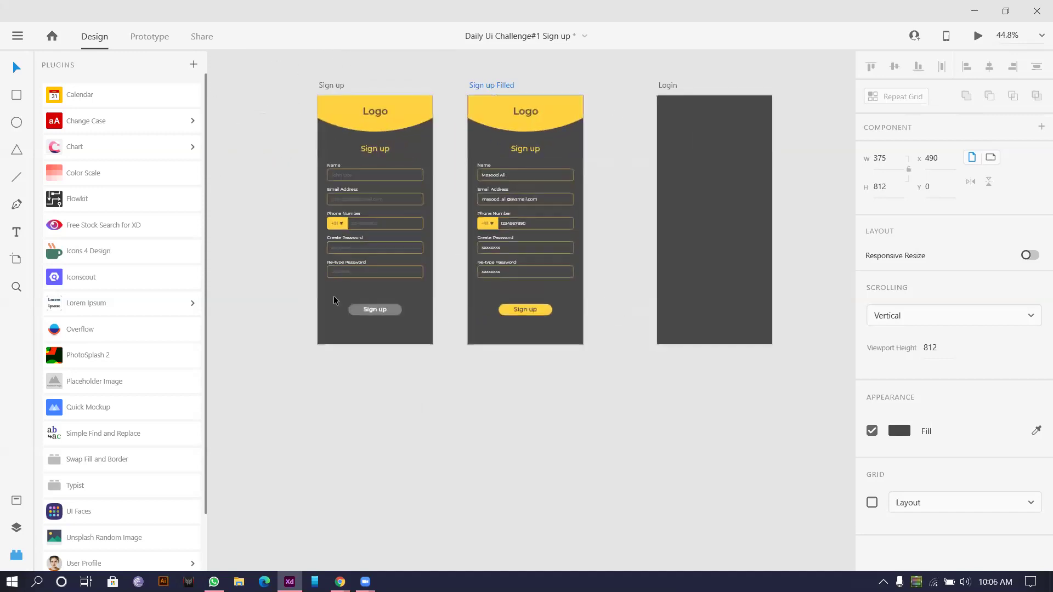
scroll(553, 104, "down", 4)
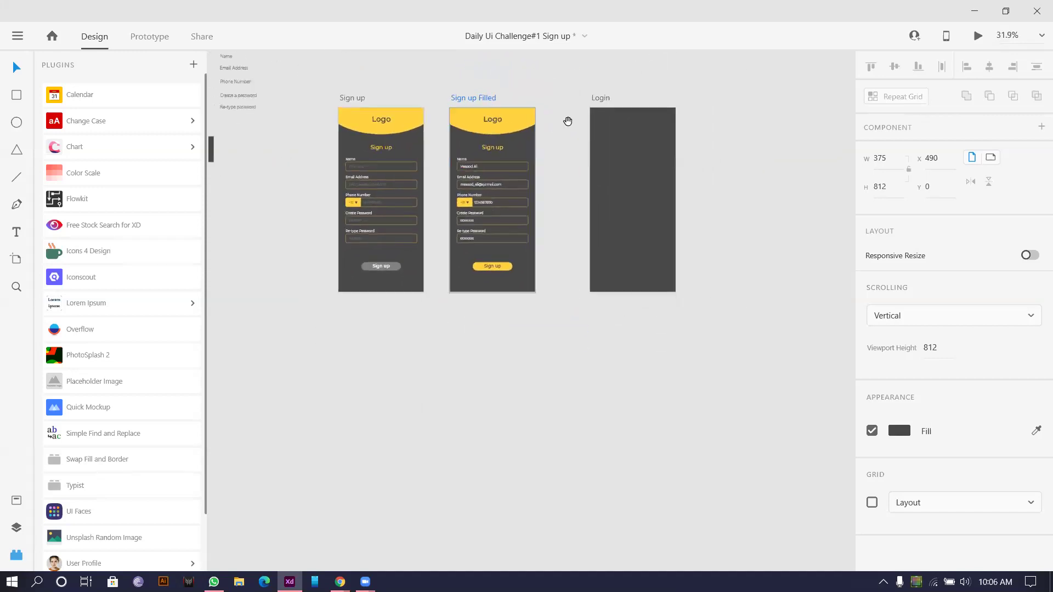
scroll(537, 144, "down", 2)
scroll(475, 108, "up", 3)
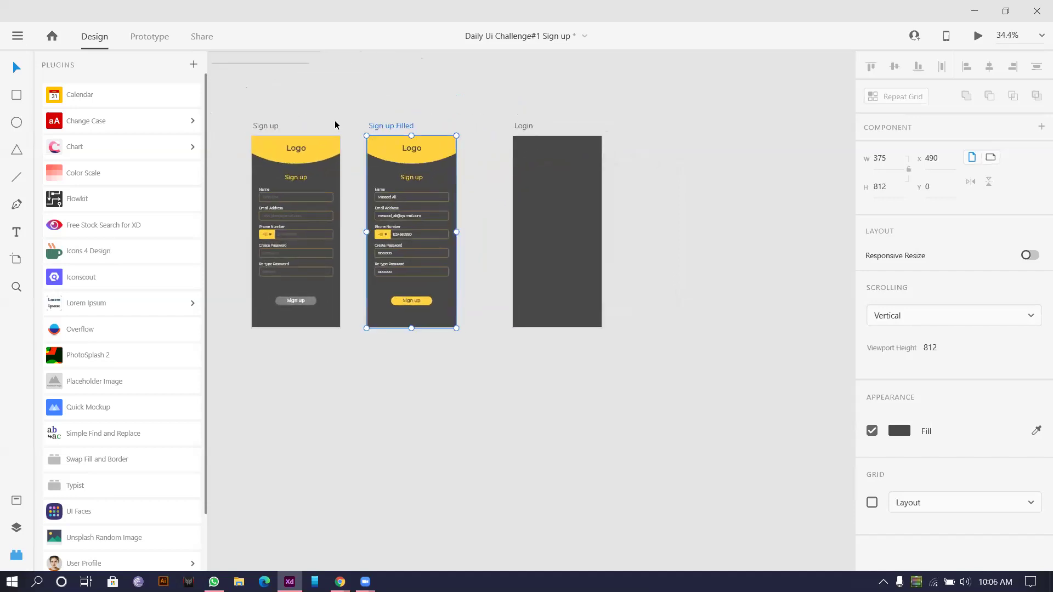
scroll(307, 181, "up", 2)
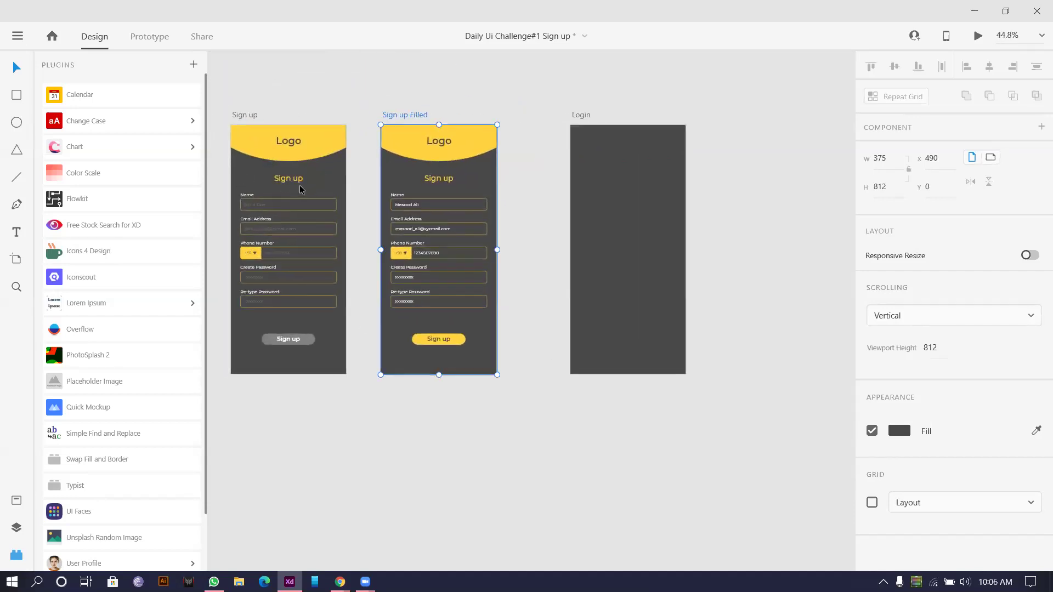
scroll(277, 180, "up", 3)
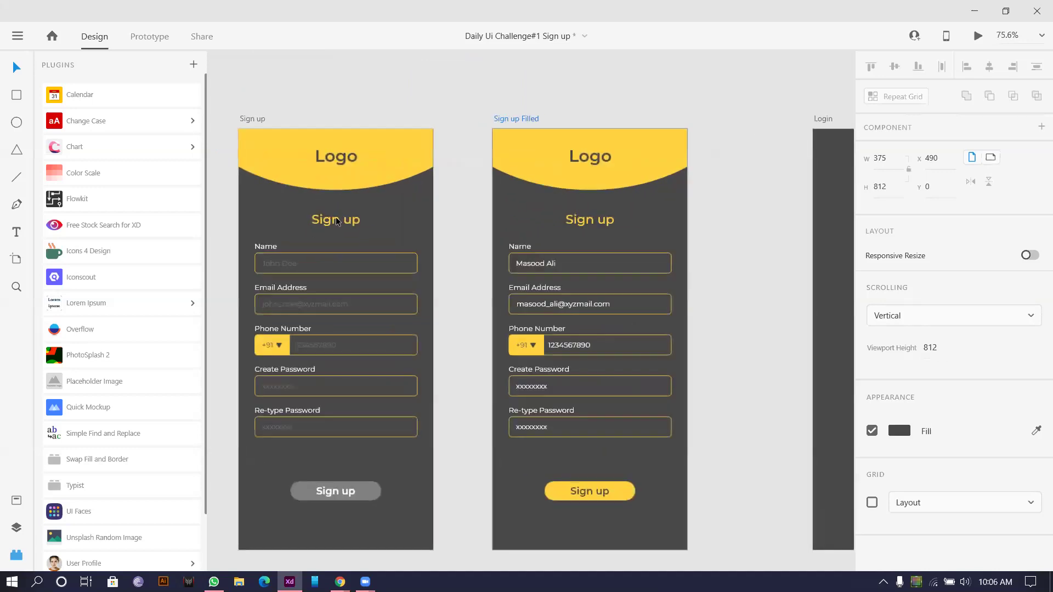
left_click(288, 179)
Step: Duplicate the Sign up heading and make the left copy Regular at 33% opacity
left_click_drag(336, 221, 287, 221)
left_click(370, 220, "shift")
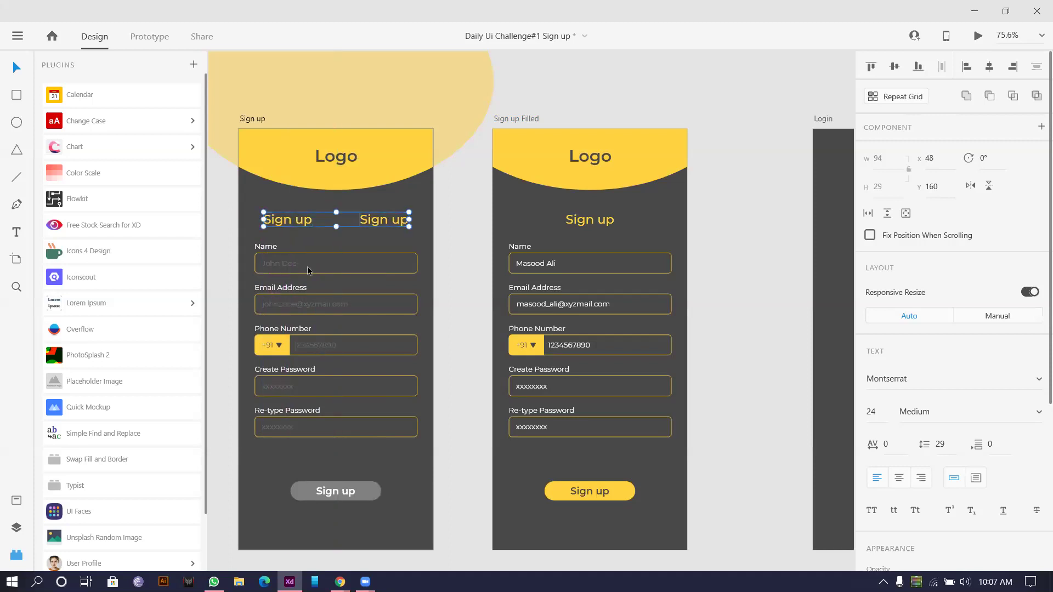
key("Escape")
scroll(273, 221, "up", 5)
scroll(273, 221, "up", 3)
left_click(302, 209)
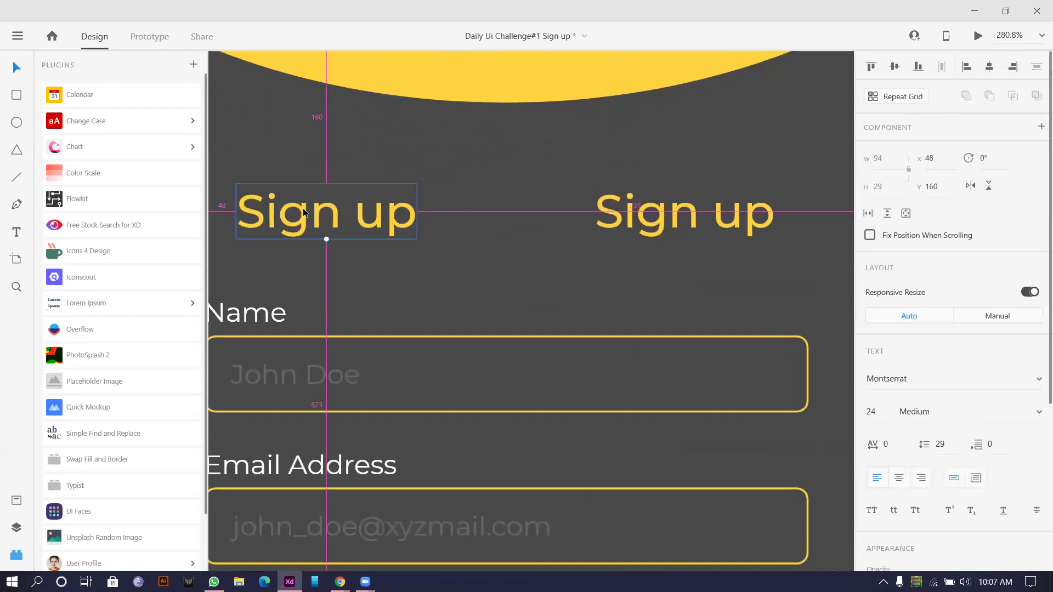
scroll(303, 208, "down", 3)
scroll(883, 423, "down", 4)
left_click(924, 180)
key("Up")
key("Up")
key("Up")
key("Down")
key("Down")
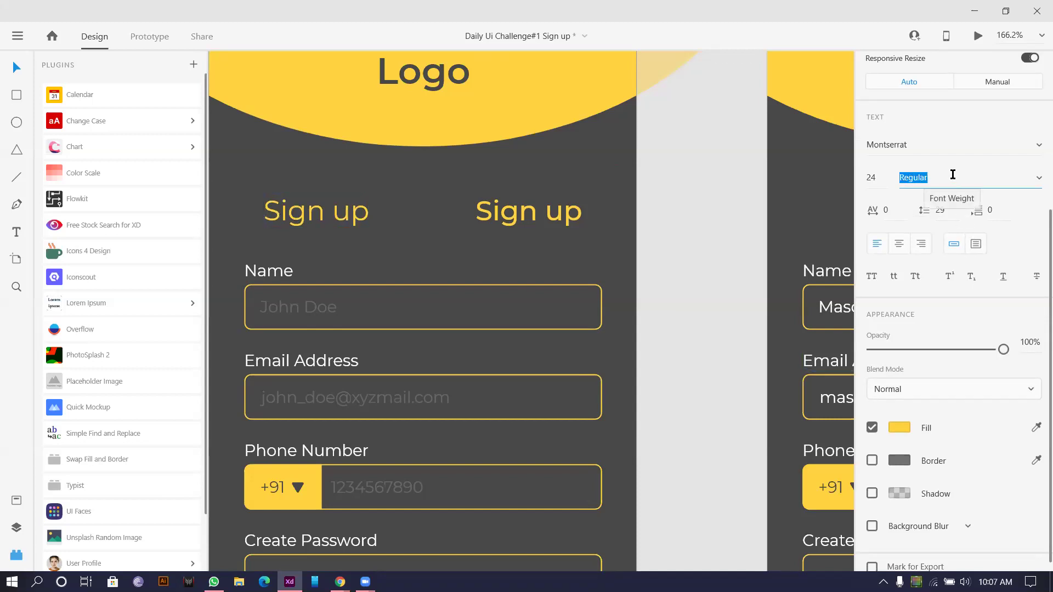
left_click_drag(1002, 350, 914, 354)
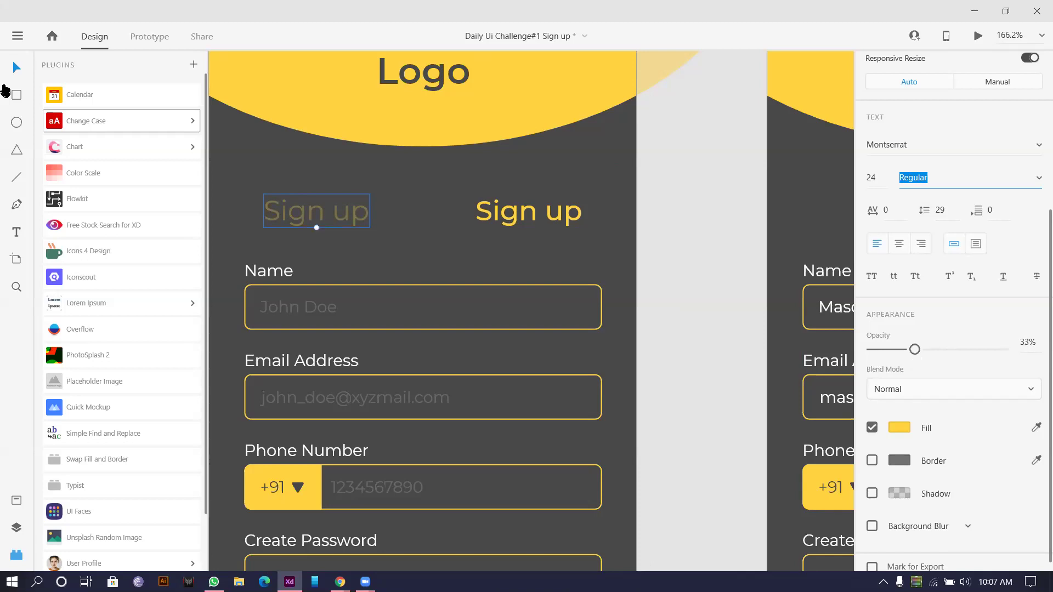
Step: Draw a yellow underline with border 3 beneath the right Sign up heading
key("ctrl+equal")
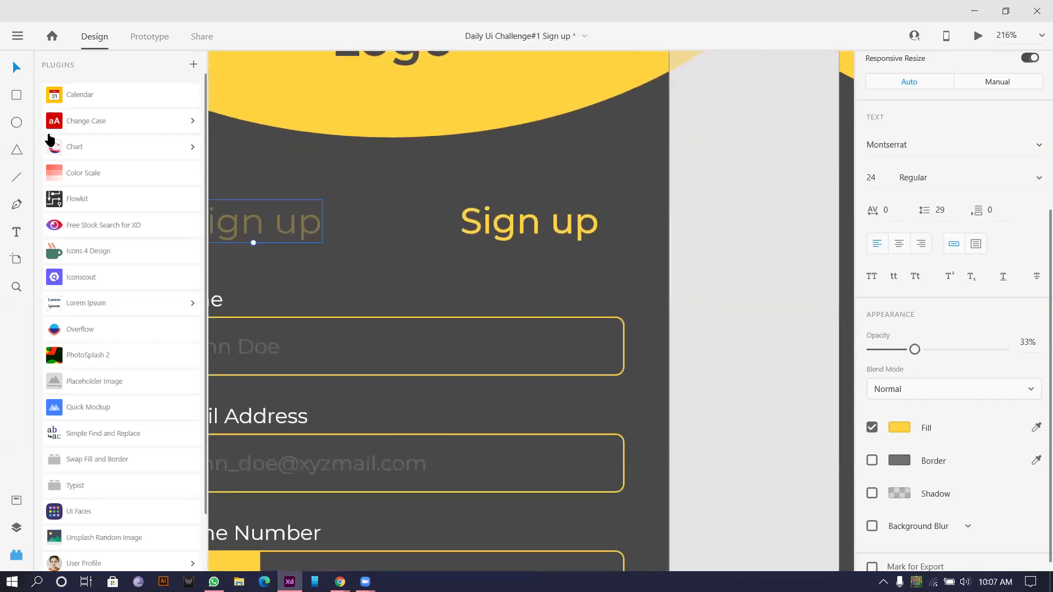
left_click_drag(460, 251, 599, 250)
left_click(1006, 475)
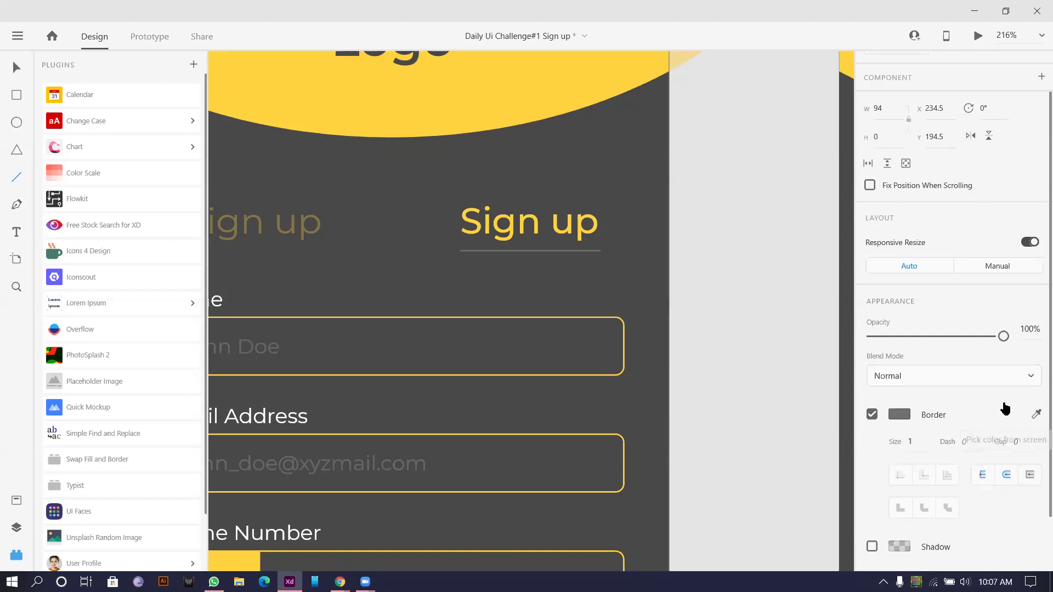
left_click(525, 216)
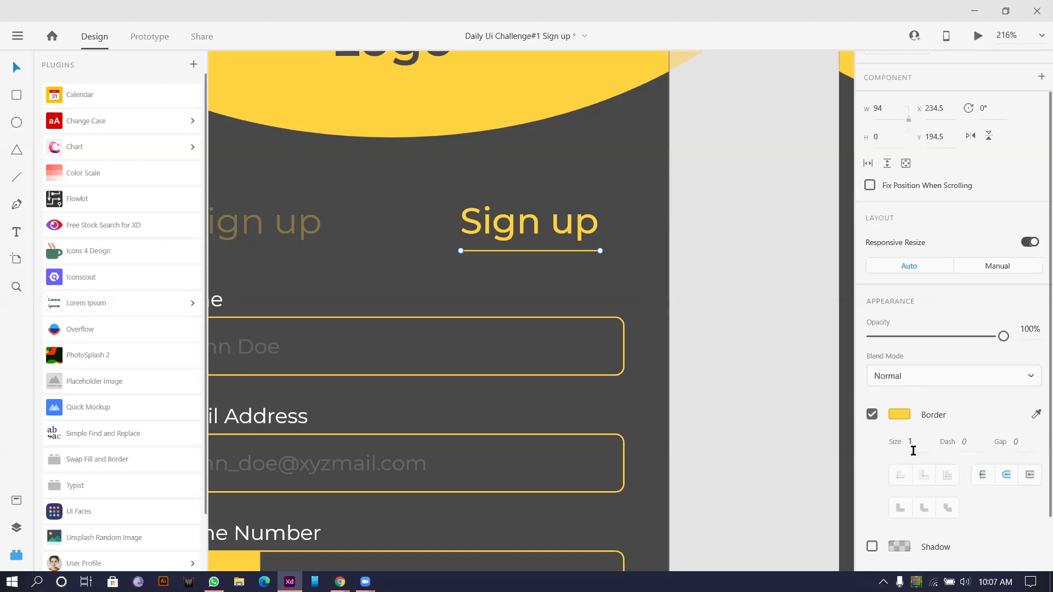
key("Up")
key("Up")
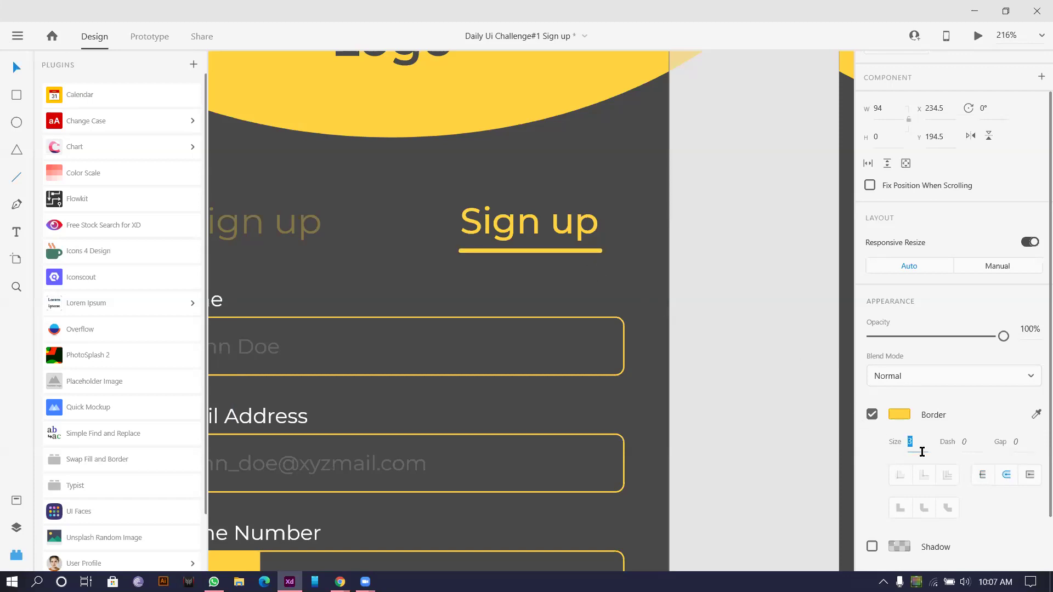
left_click(692, 274)
scroll(692, 274, "down", 5)
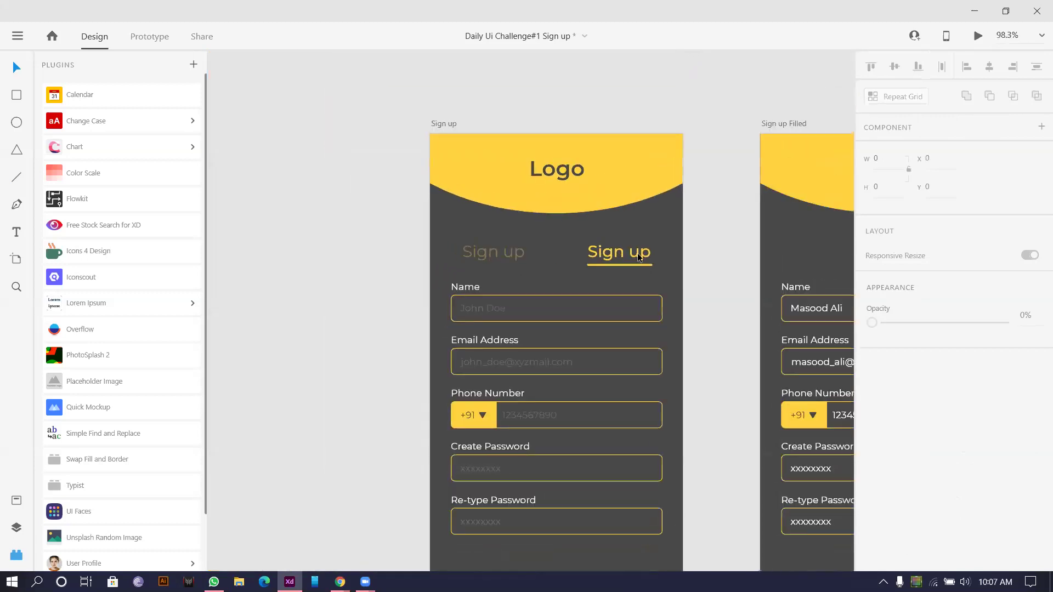
scroll(635, 241, "up", 3)
scroll(583, 305, "down", 3)
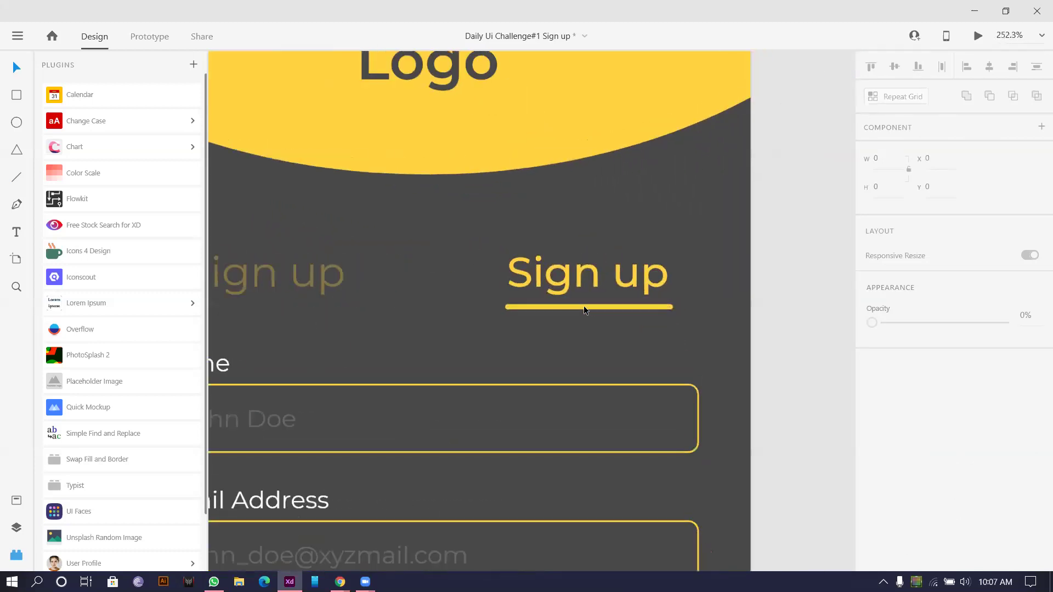
Step: Rename the faded left heading to Login
double_click(437, 290)
type("Loh")
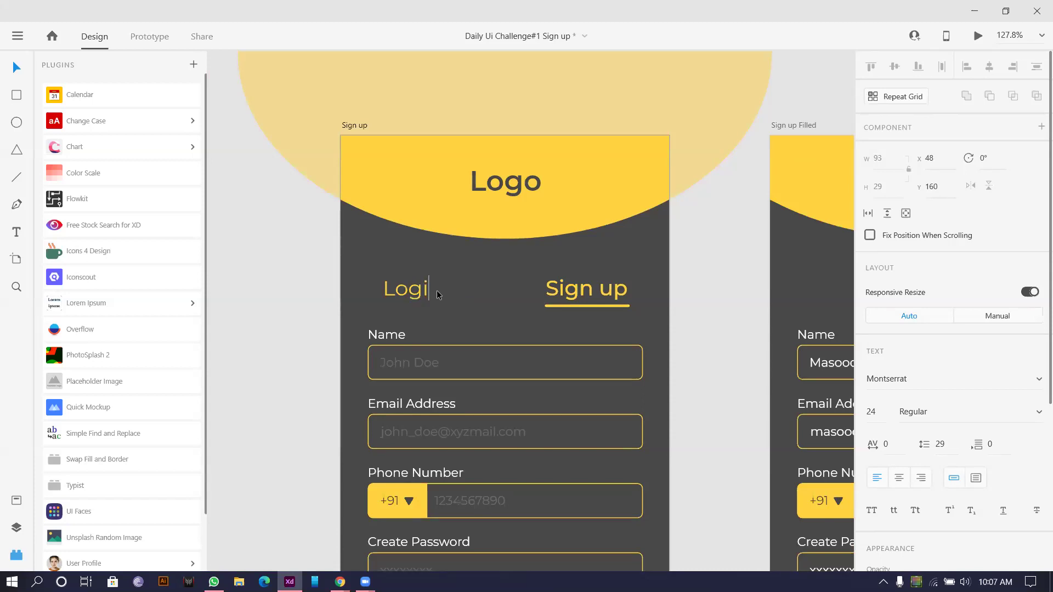
type("in")
key("Escape")
scroll(567, 265, "down", 3)
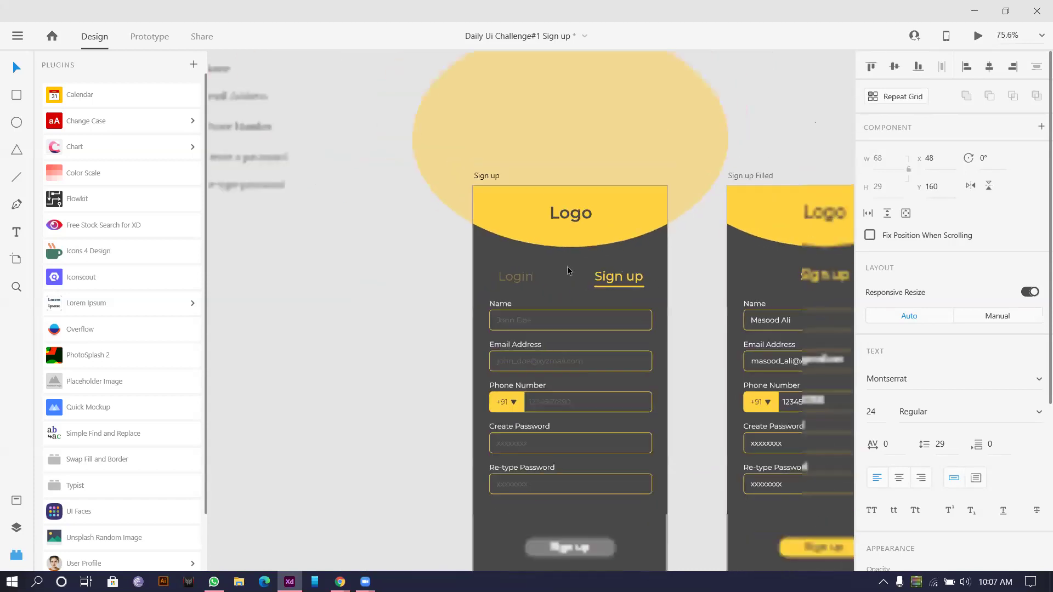
scroll(604, 235, "up", 4)
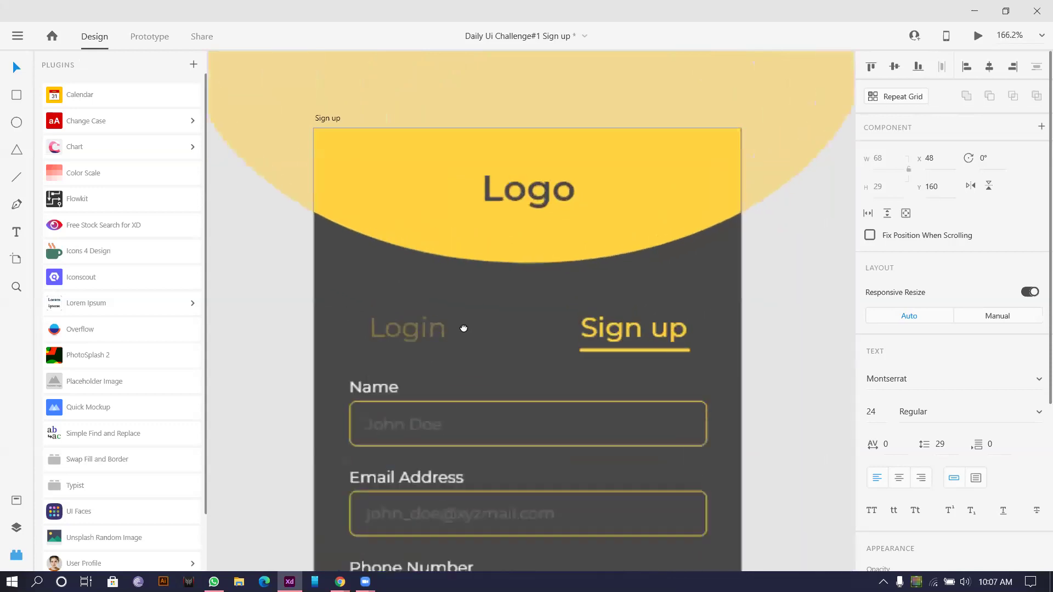
Step: Set the Login and Sign up labels to size 18 and centre the pair
left_click(671, 314, "shift")
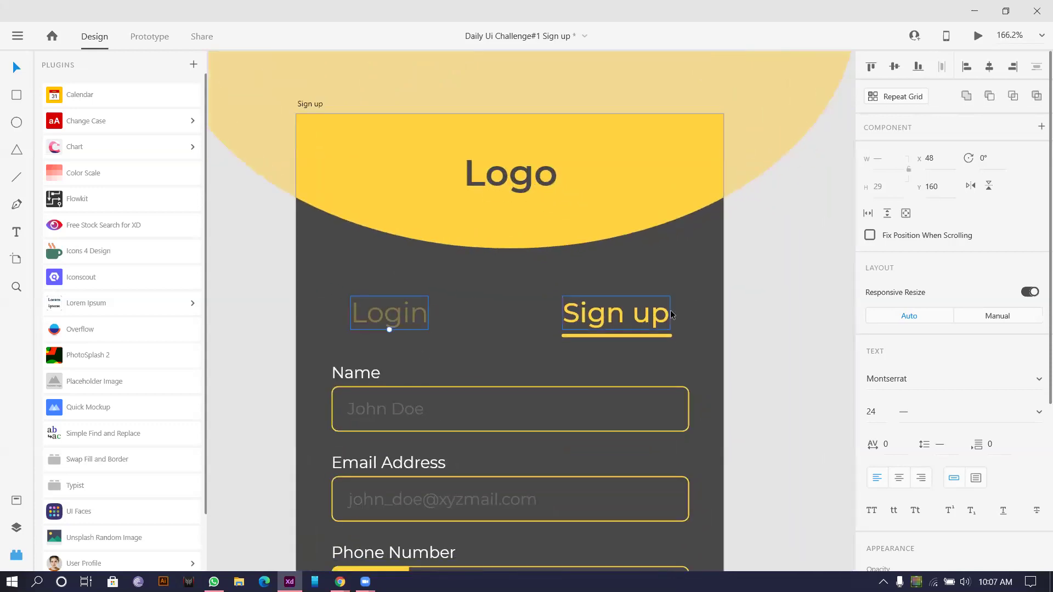
left_click(879, 419)
type("18")
key("Return")
scroll(479, 305, "up", 2)
key("Right")
key("Right")
key("Right")
key("Right")
key("Right")
left_click_drag(345, 291, 355, 295)
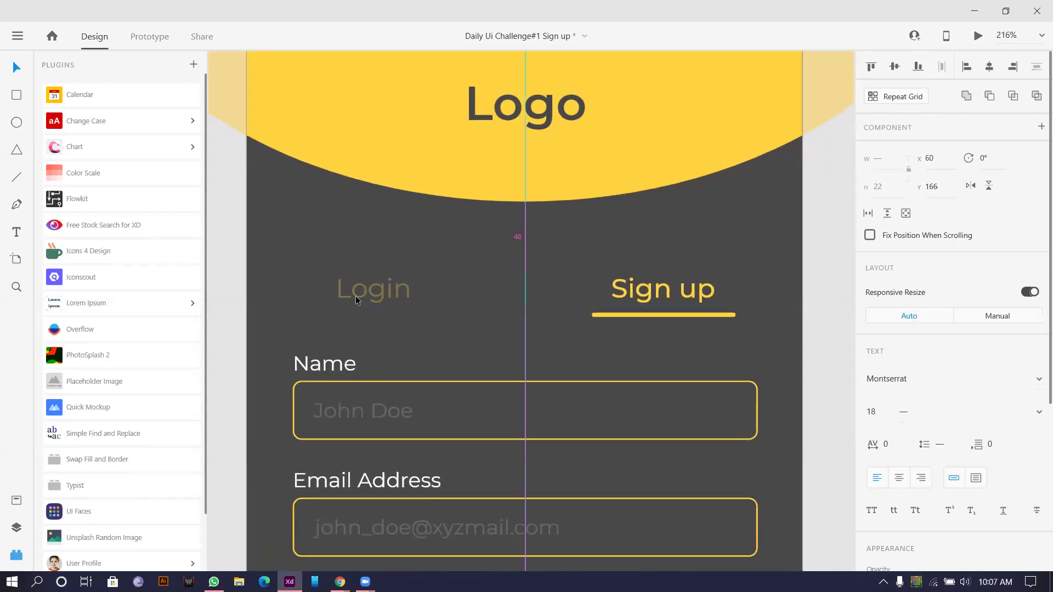
left_click(376, 261)
left_click_drag(358, 292, 441, 296)
left_click(651, 301, "shift")
left_click_drag(651, 302, 618, 300)
Step: Shorten the yellow underline to Sign up's width and recentre the whole tab row
left_click(691, 317)
left_click(690, 312)
left_click_drag(698, 311, 684, 311)
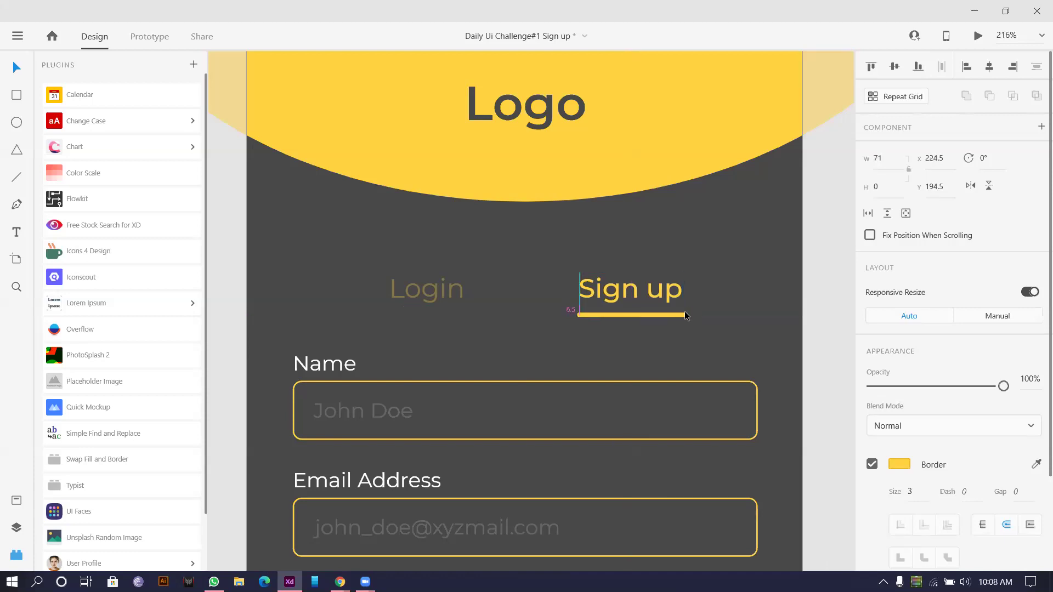
left_click(648, 299, "shift")
key("shift+c")
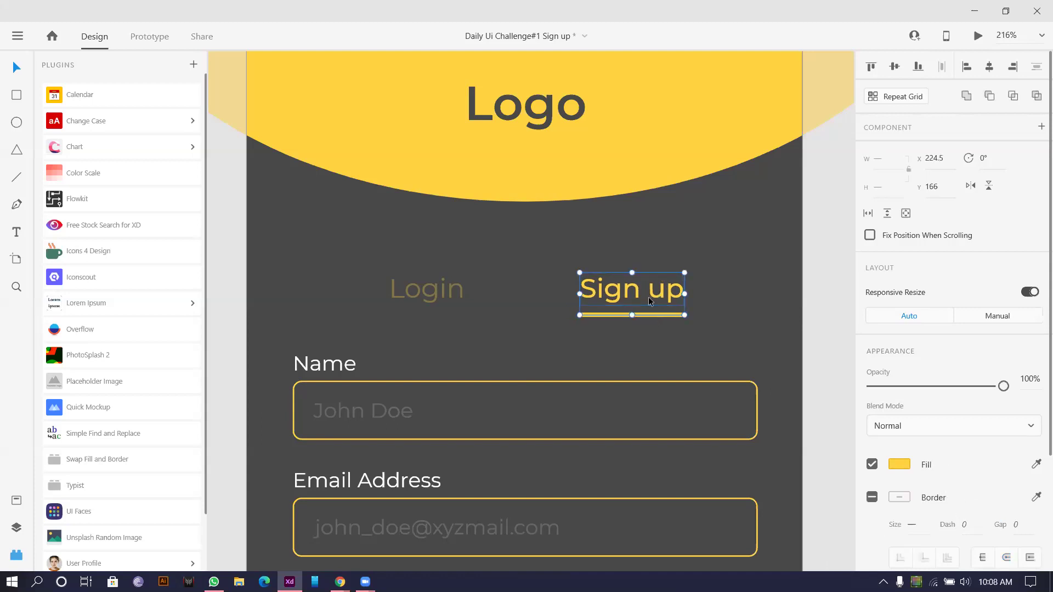
left_click(441, 293, "shift")
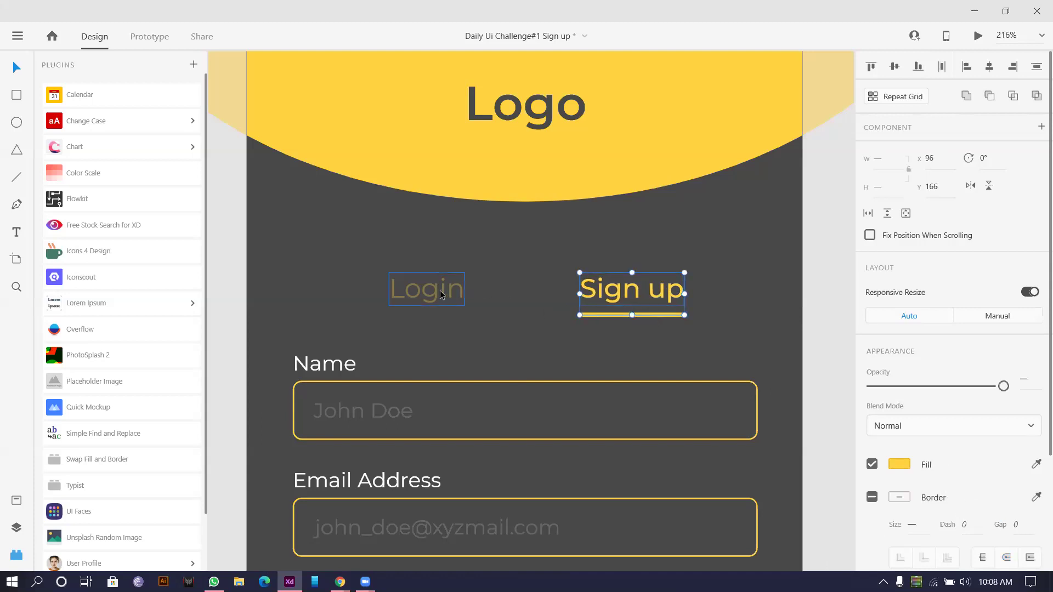
mouse_move(442, 294)
left_mouse_down()
mouse_move(466, 298)
mouse_move(412, 297)
mouse_move(430, 298)
left_mouse_up()
Step: Select and delete the old heading on Sign up Filled, then undo the deletion
scroll(474, 309, "down", 5)
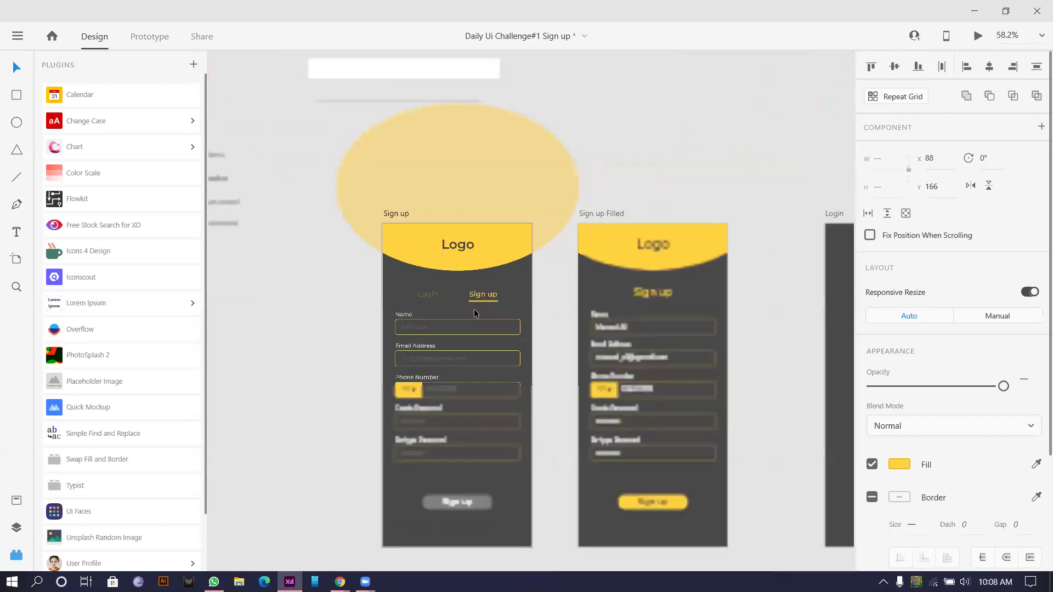
scroll(486, 302, "up", 4)
left_click_drag(246, 256, 577, 290)
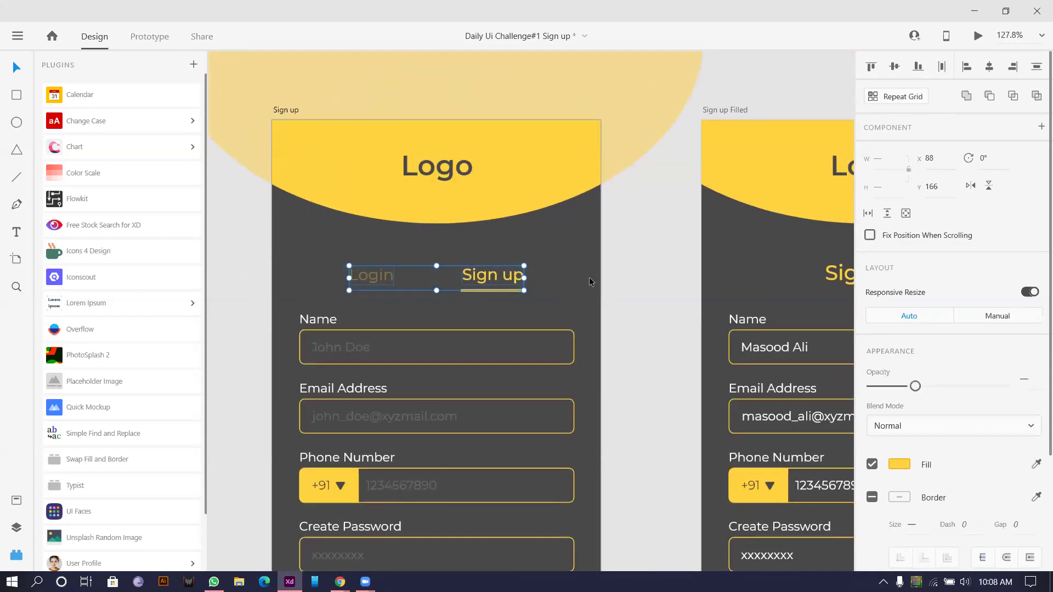
left_click(663, 247)
scroll(548, 247, "right", 5)
left_click_drag(455, 246, 716, 291)
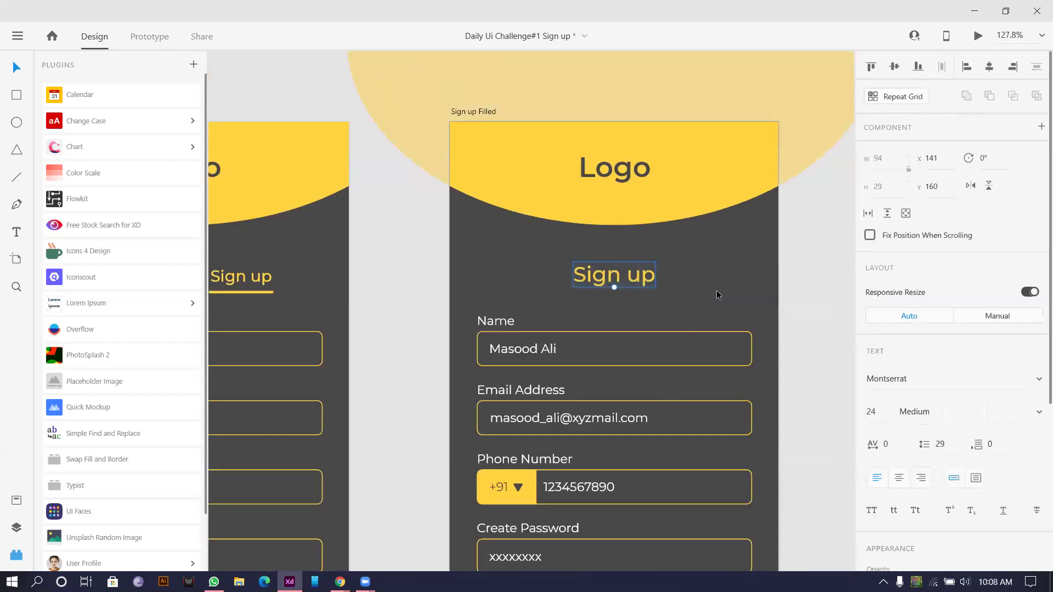
key("Delete")
key("ctrl+z")
key("ctrl+z")
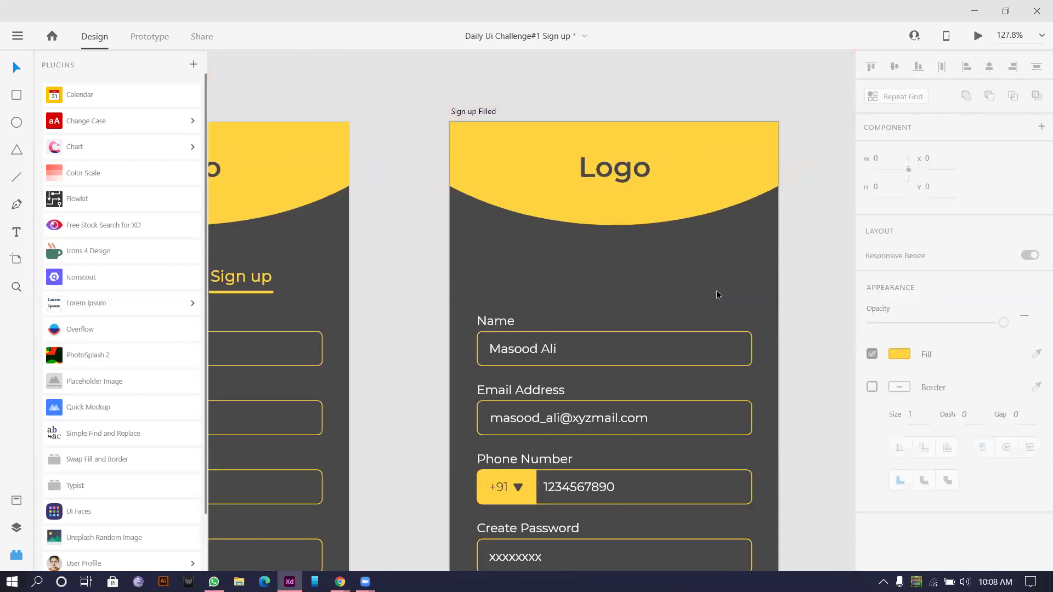
Step: Paste the yellow Logo header and Login/Sign up tabs into the Login artboard
scroll(708, 294, "down", 5)
scroll(479, 229, "down", 3)
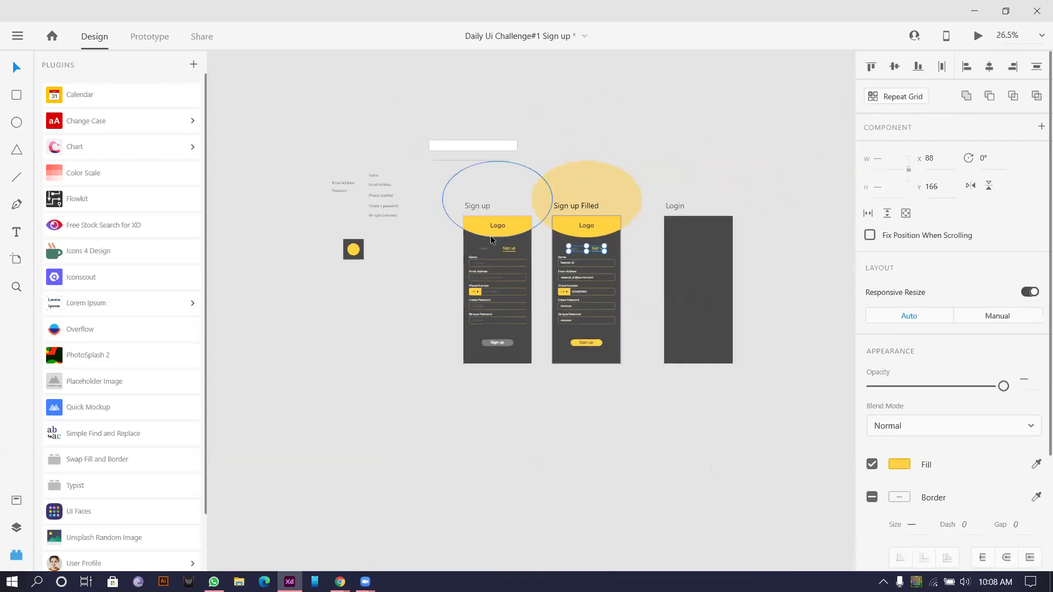
scroll(490, 219, "up", 3)
left_click_drag(355, 140, 707, 229)
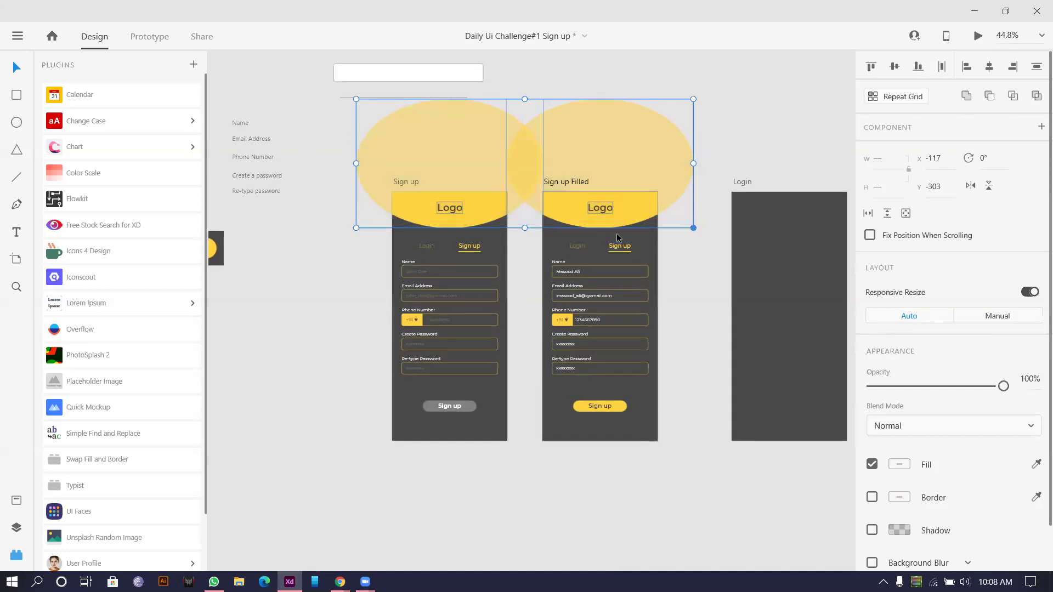
mouse_move(330, 160)
left_mouse_down()
mouse_move(688, 266)
mouse_move(688, 255)
left_mouse_up()
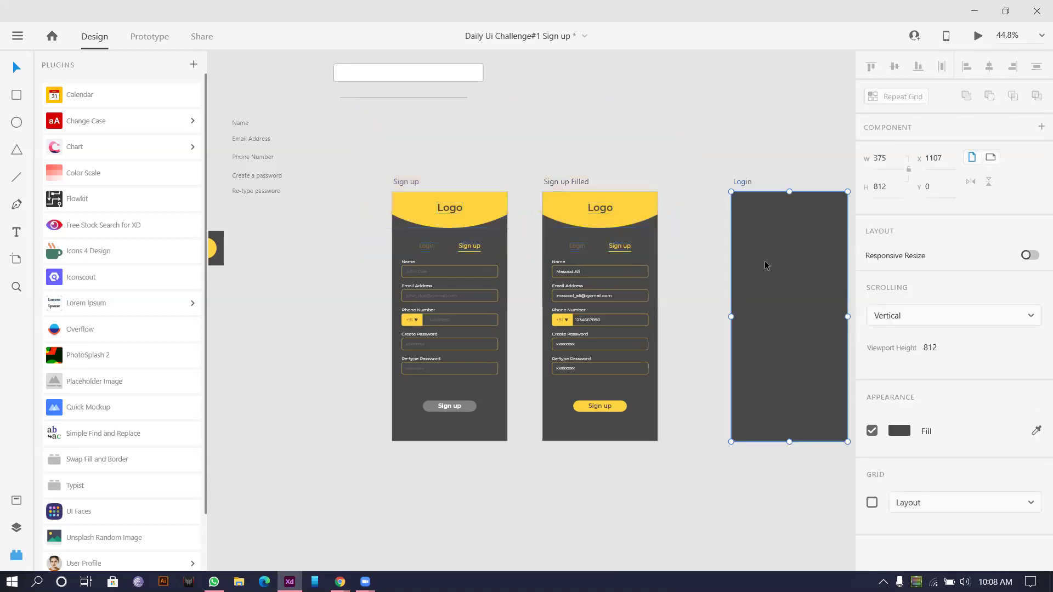
key("ctrl+v")
left_click(643, 117)
Step: Move Login's tabs lower and try stretching the header ellipse, undoing the last change
left_click_drag(644, 117, 493, 103)
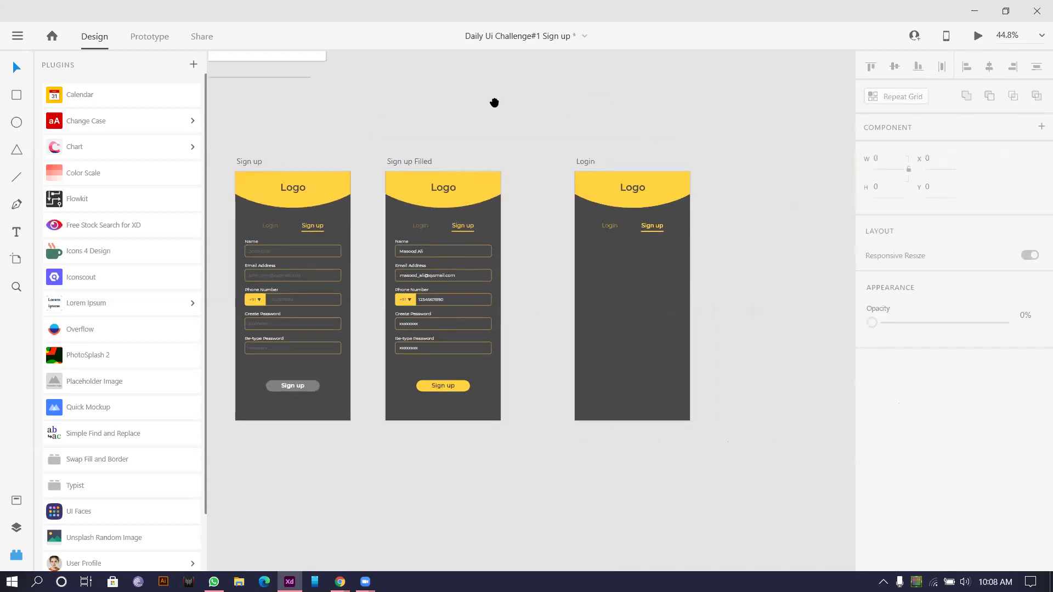
scroll(687, 251, "up", 3)
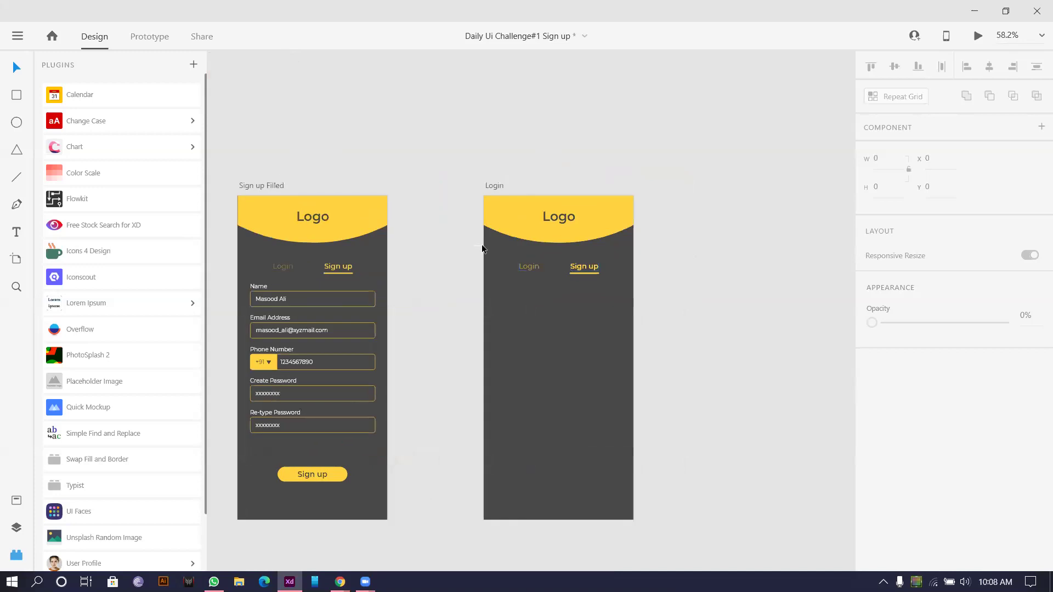
left_click_drag(481, 248, 675, 313)
left_click_drag(573, 267, 573, 337)
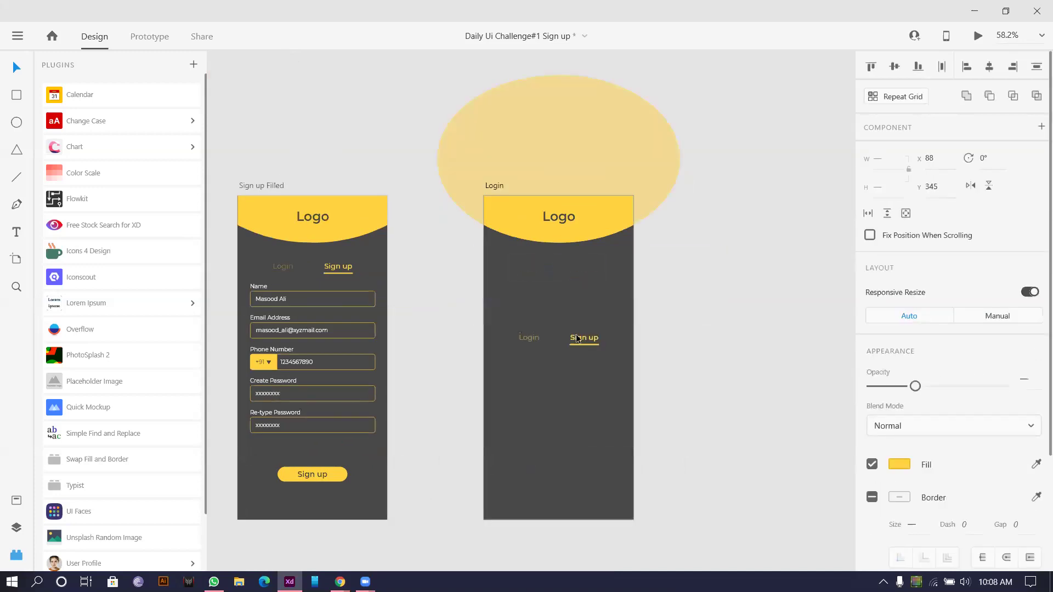
left_click(557, 239)
left_click_drag(558, 240, 555, 307)
left_click(752, 223)
left_click(556, 218)
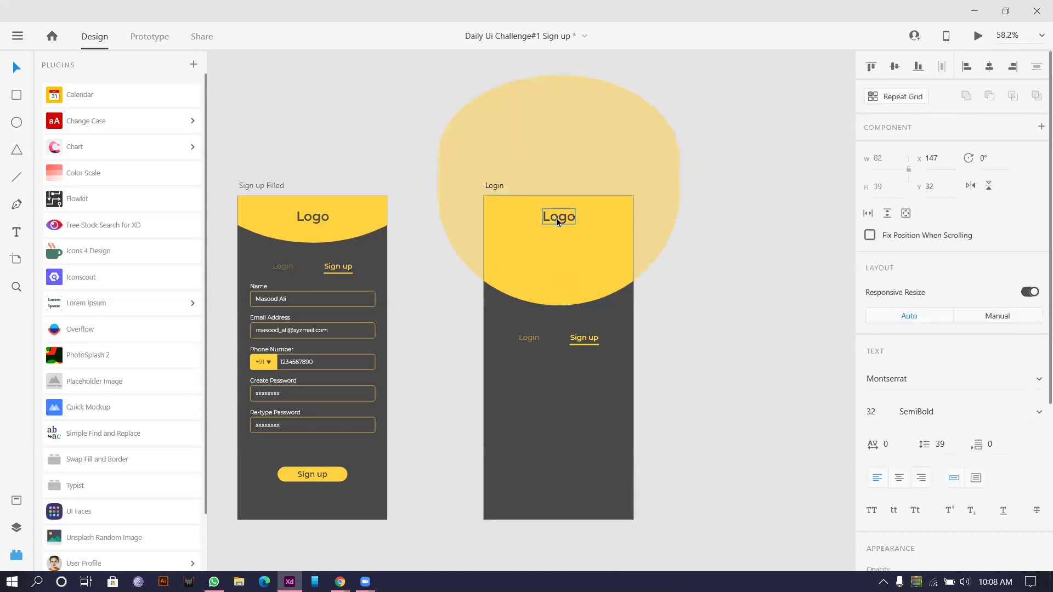
left_click_drag(559, 298, 560, 309)
key("ctrl+z")
key("ctrl+z")
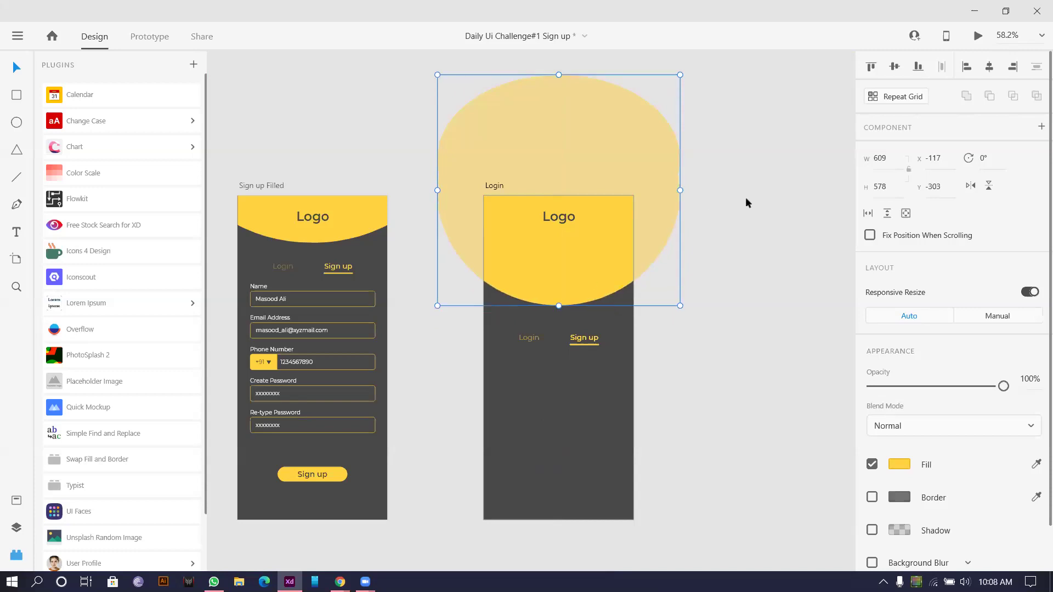
Step: Add a lower copy of the yellow ellipse and move the tab group beneath it
left_click_drag(622, 180, 627, 261)
left_click(712, 176)
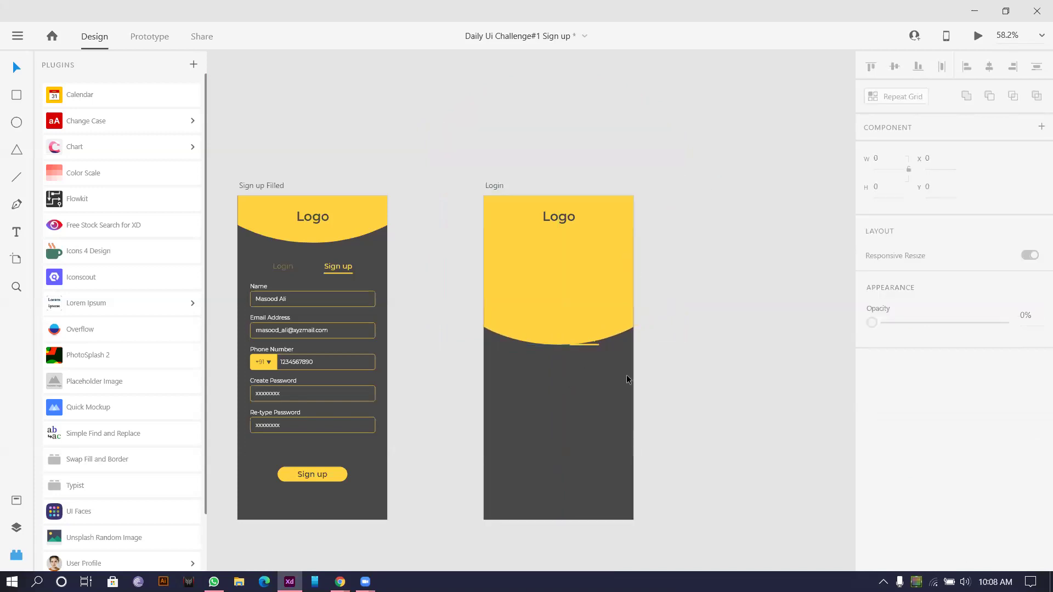
left_click_drag(706, 388, 418, 323)
left_click(529, 338)
left_click_drag(586, 344, 589, 387)
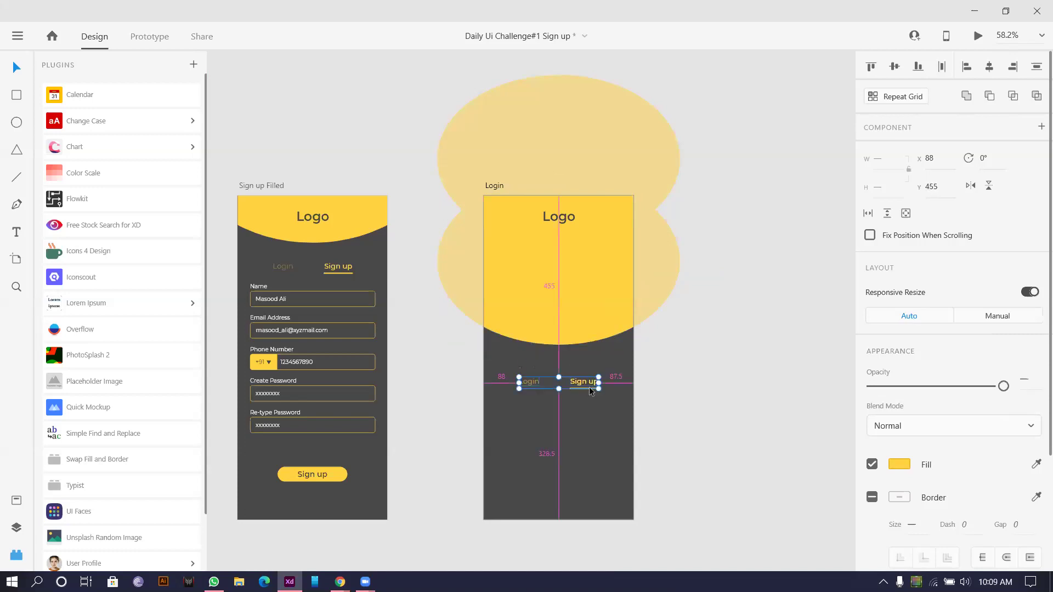
scroll(541, 393, "down", 3)
scroll(542, 394, "up", 5)
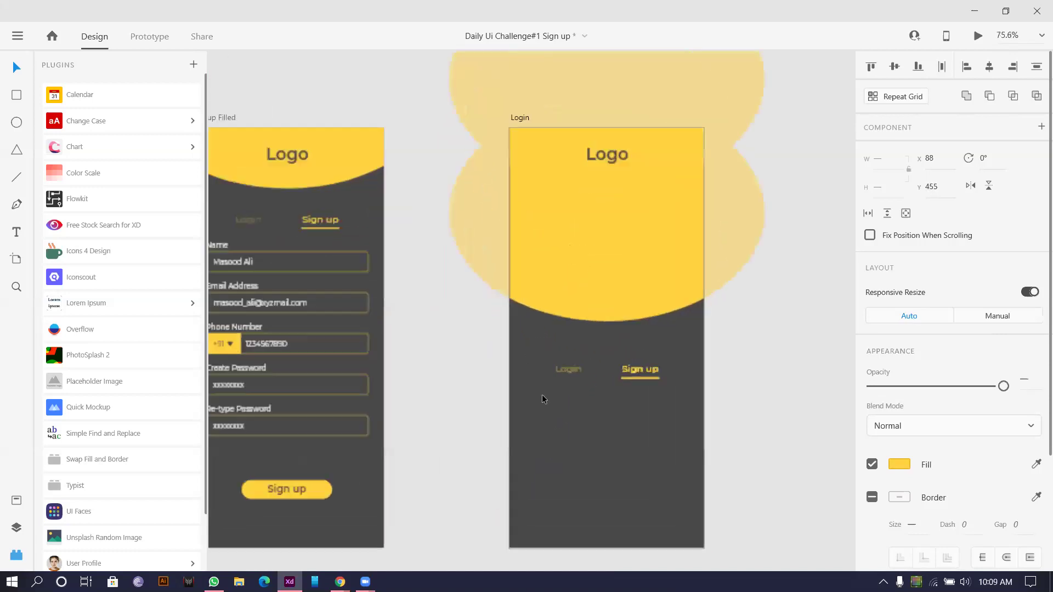
left_click(600, 265)
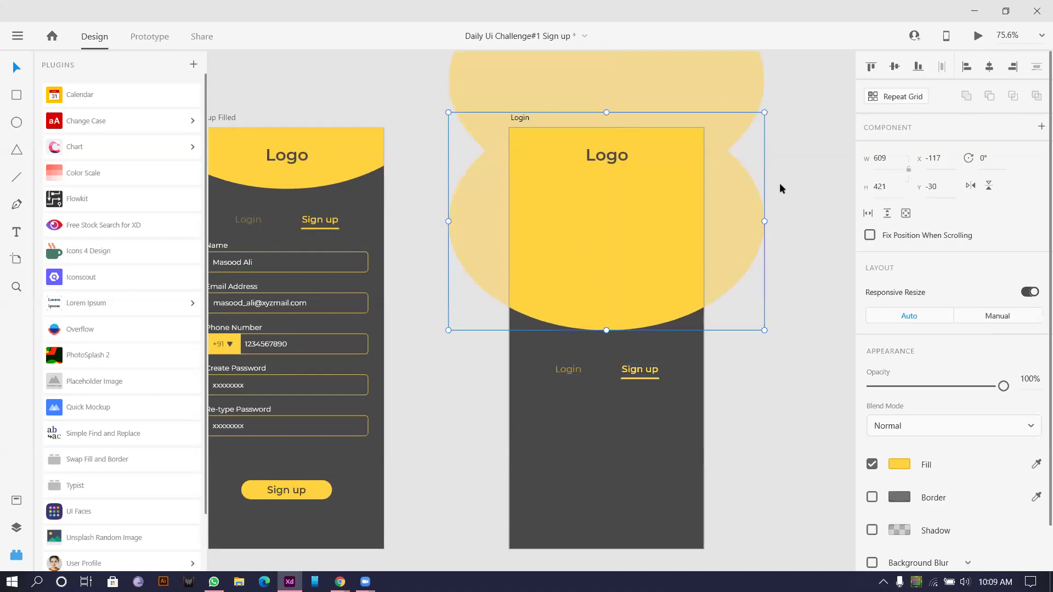
left_click(780, 182)
scroll(415, 238, "down", 2)
scroll(455, 222, "up", 4)
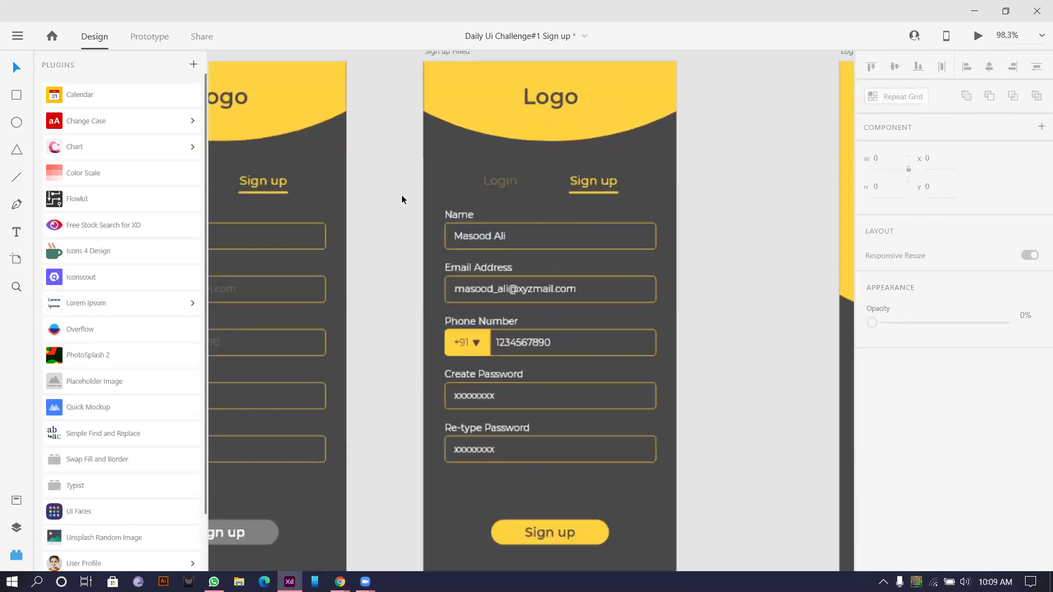
Step: Move the Name and Email Address fields onto the Login artboard, grouped and centred horizontally
left_click_drag(385, 199, 650, 305)
left_click_drag(475, 255, 670, 294)
scroll(385, 162, "right", 4)
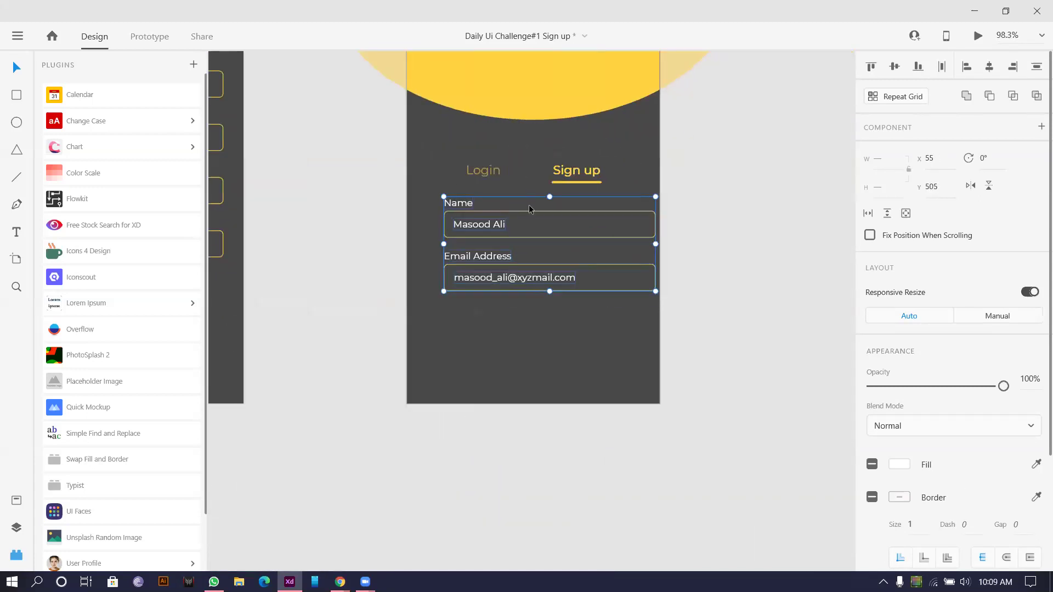
key("ctrl+g")
key("shift+c")
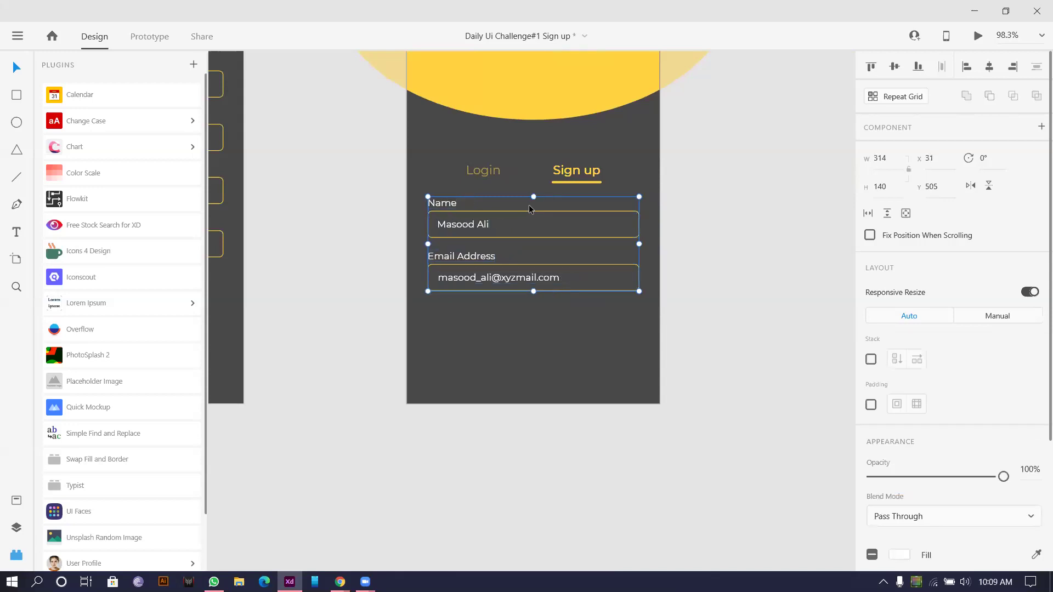
double_click(529, 221)
left_click(382, 350)
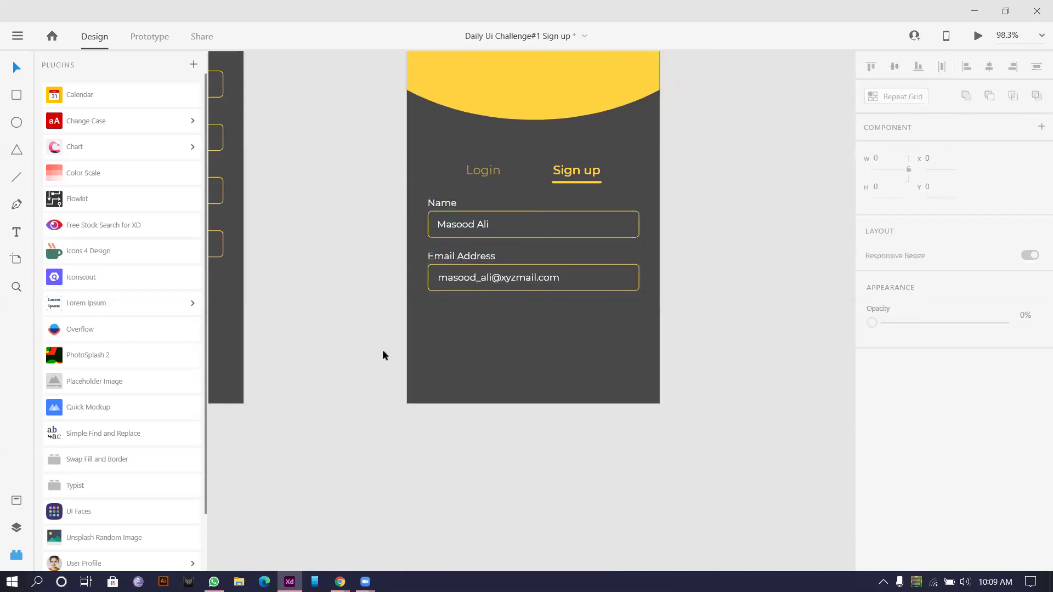
scroll(320, 341, "down", 2)
left_click_drag(321, 342, 480, 322)
Step: Copy the Sign up button onto the Login artboard and relabel it Login
left_click(337, 312)
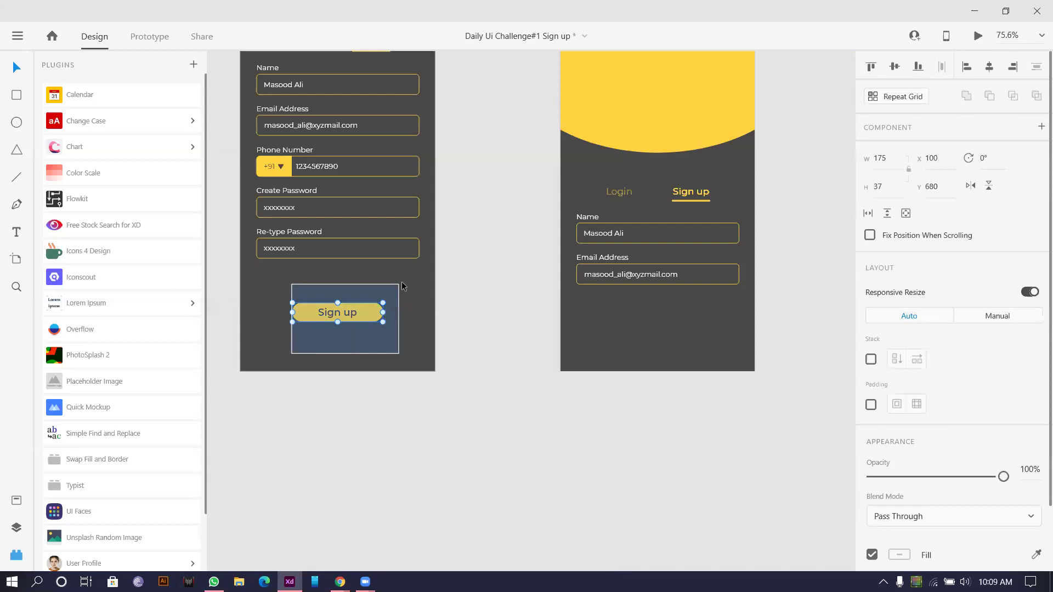
key("ctrl+c")
left_click(591, 327)
key("ctrl+v")
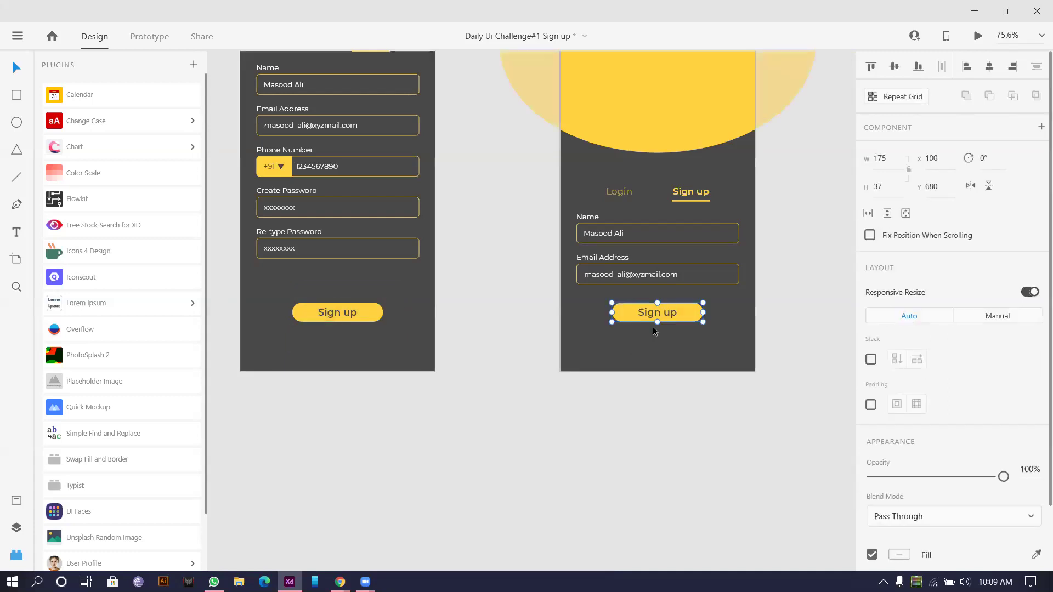
double_click(663, 311)
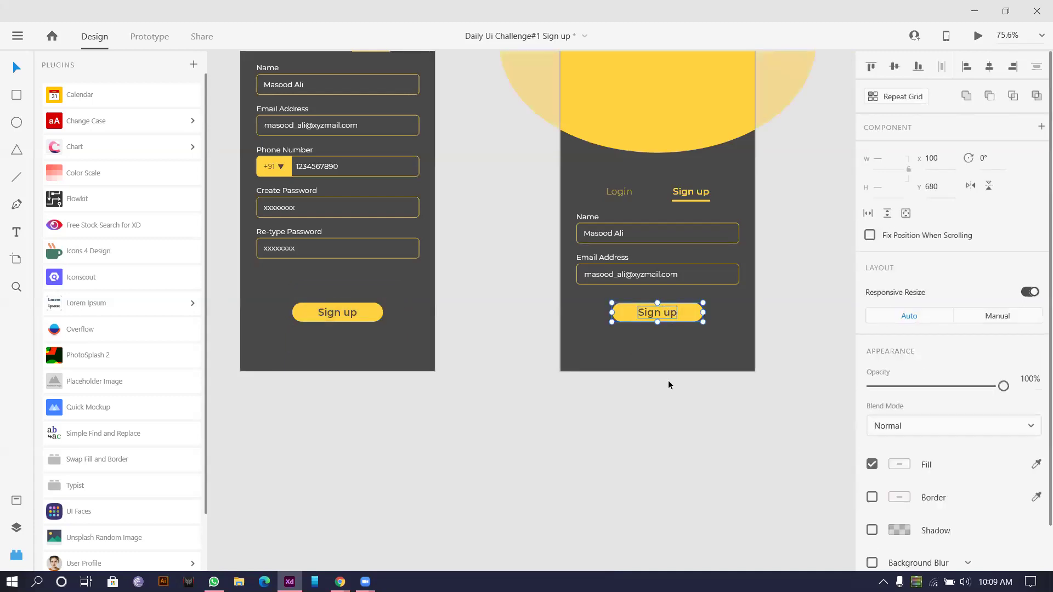
scroll(660, 313, "up", 2)
double_click(657, 314)
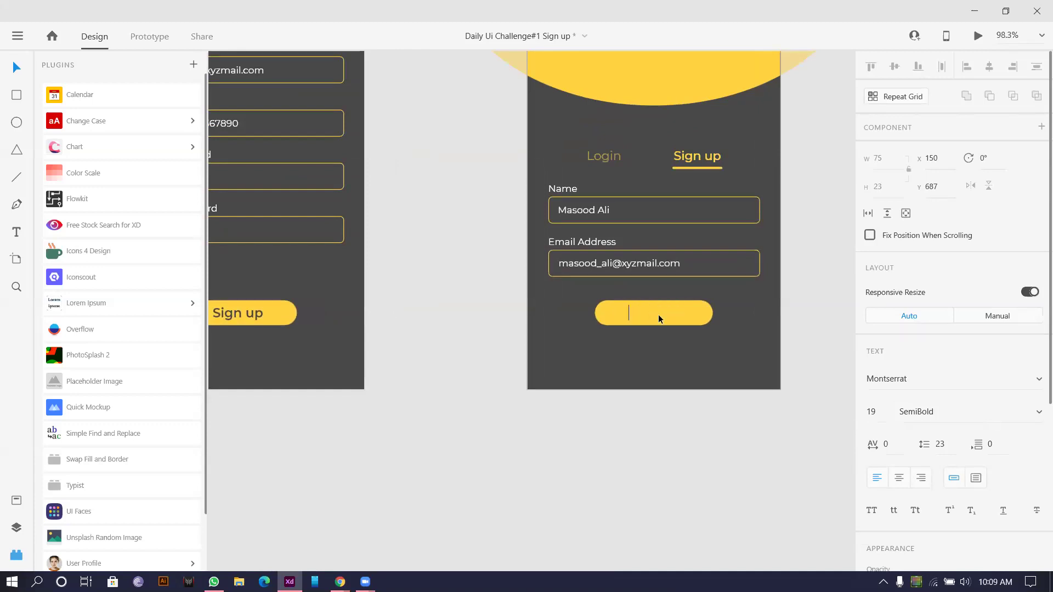
type("Login")
left_click(694, 314)
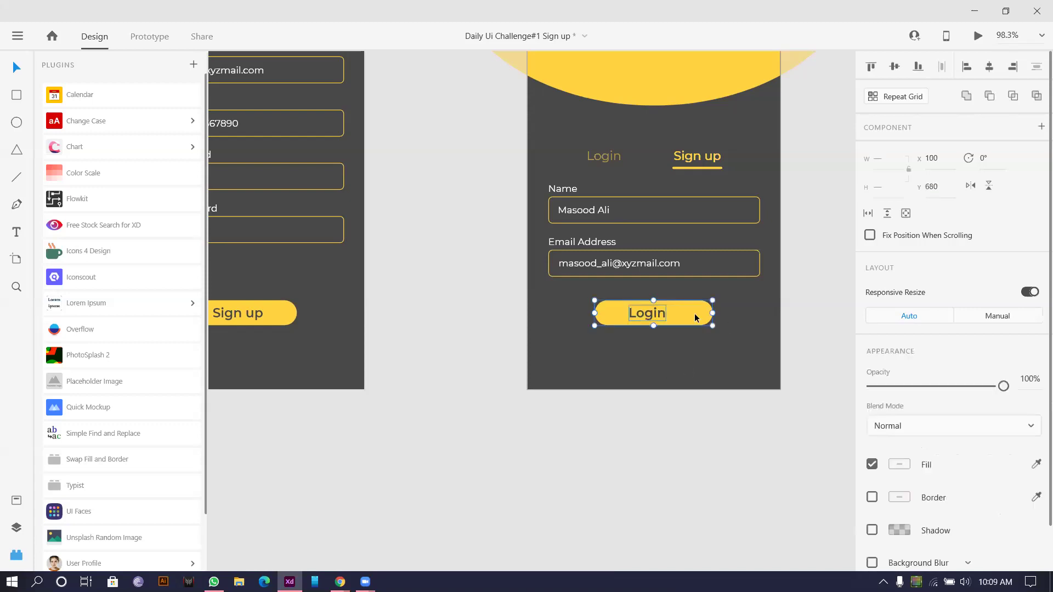
left_click(665, 342)
scroll(604, 271, "down", 2)
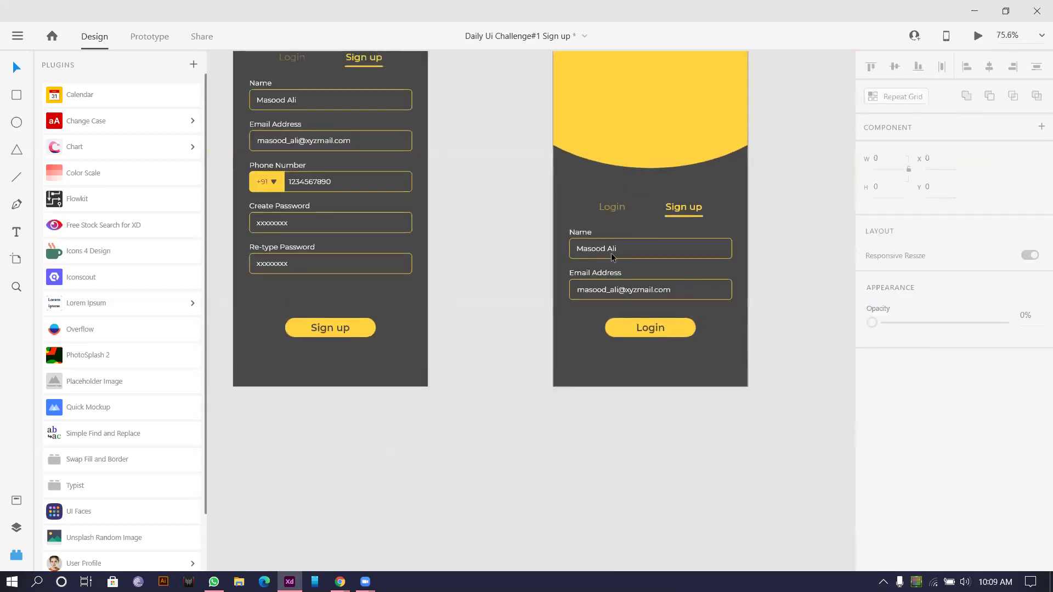
scroll(611, 252, "up", 3)
Step: Change the first field's Name label to Email Address
left_click(559, 218)
double_click(559, 217)
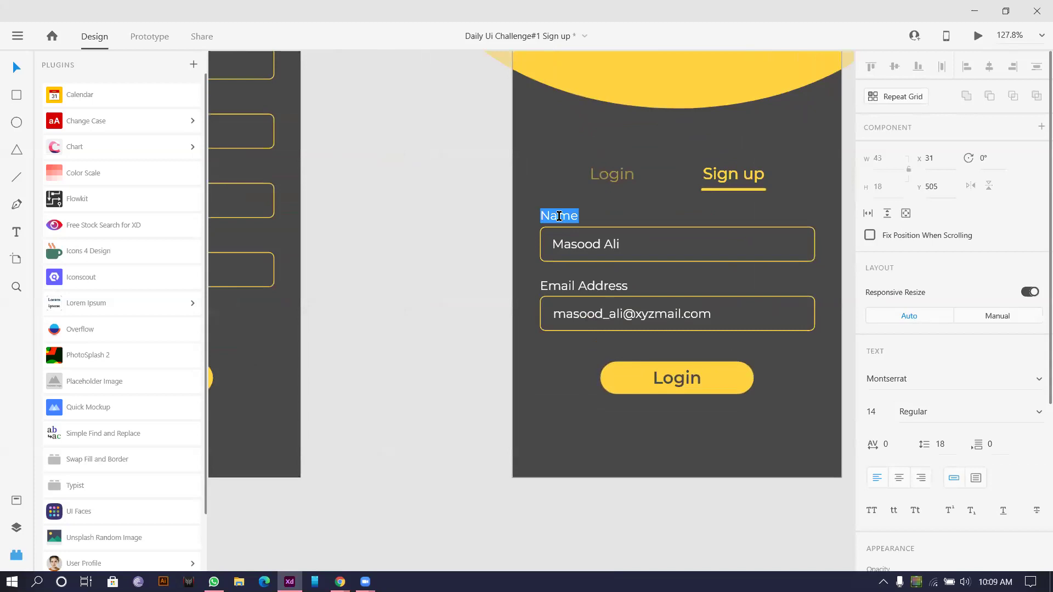
type("Email Address")
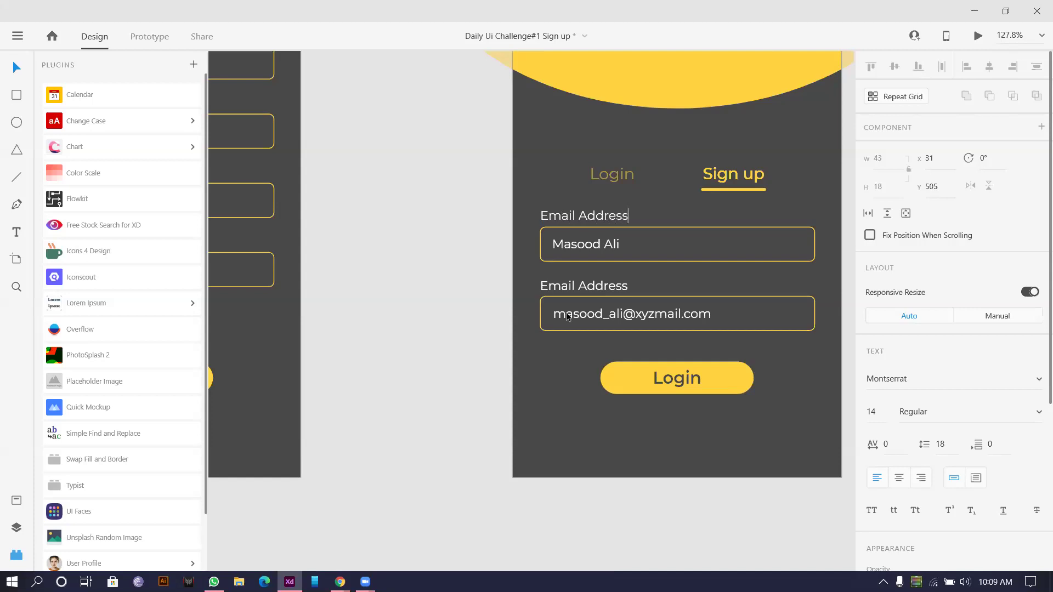
key("Escape")
Step: Check the Sign up button text's colour options, leaving them unchanged
scroll(507, 261, "down", 5)
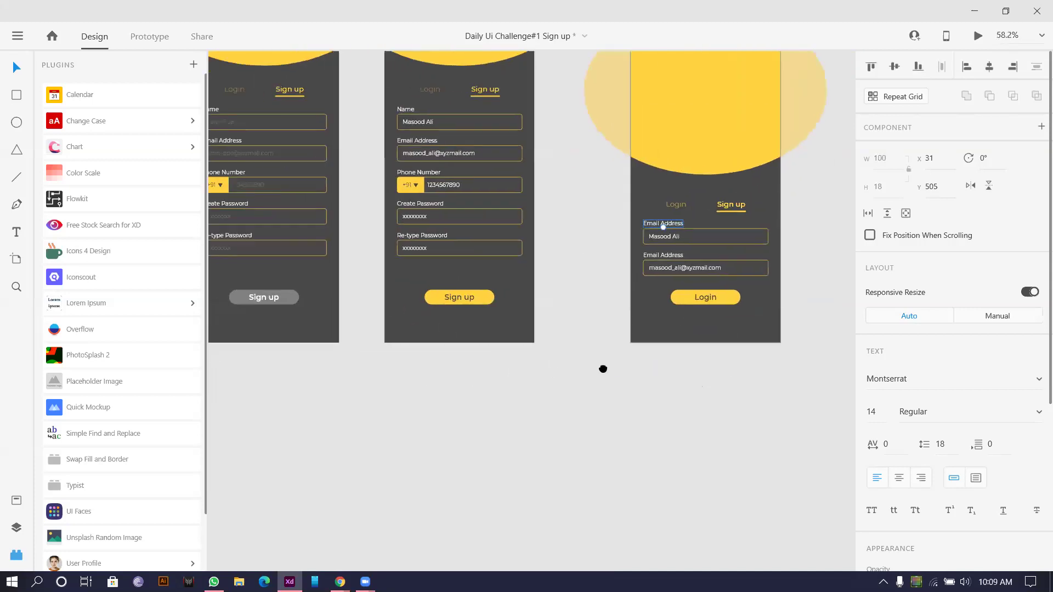
left_click(739, 296)
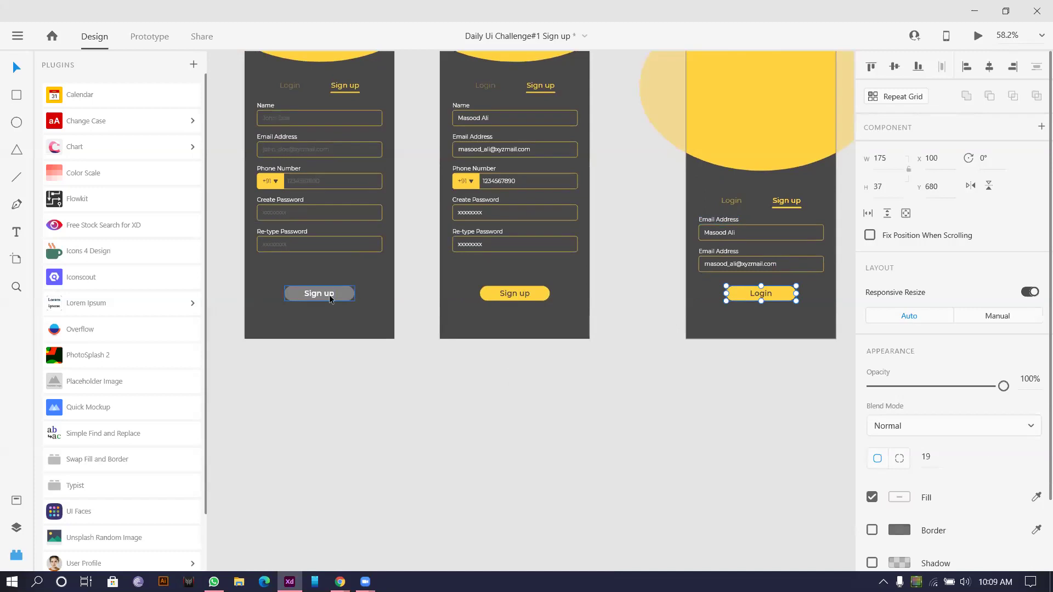
double_click(324, 294)
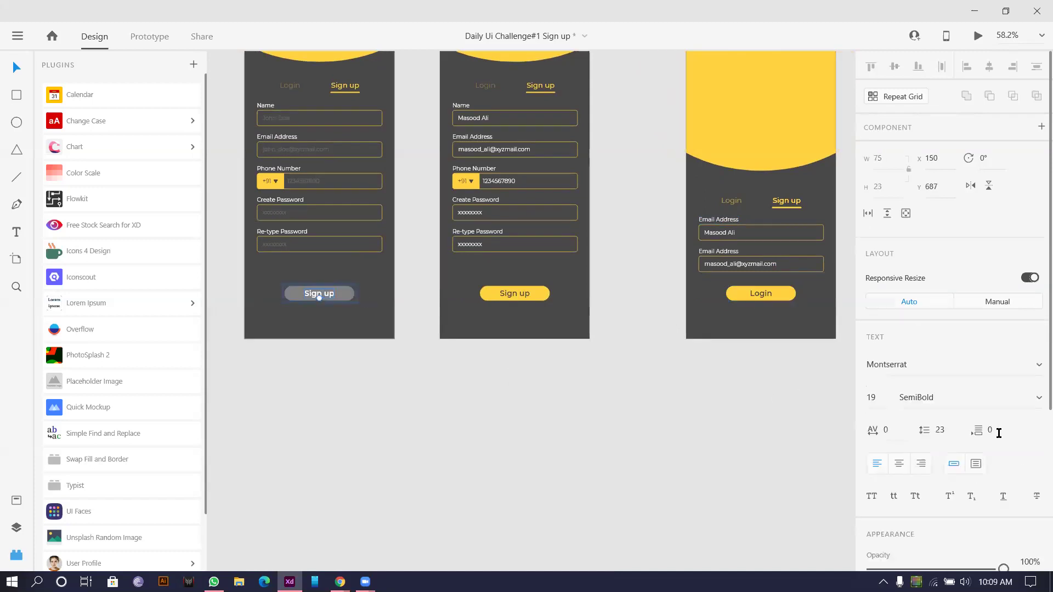
scroll(998, 433, "down", 3)
left_click(905, 491)
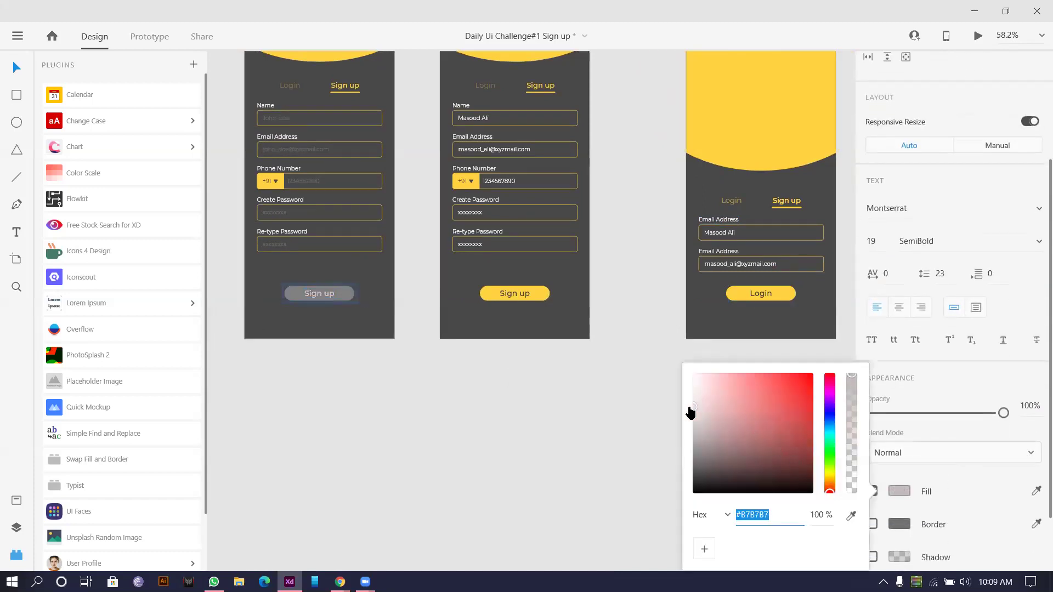
left_click(403, 396)
scroll(402, 397, "down", 3)
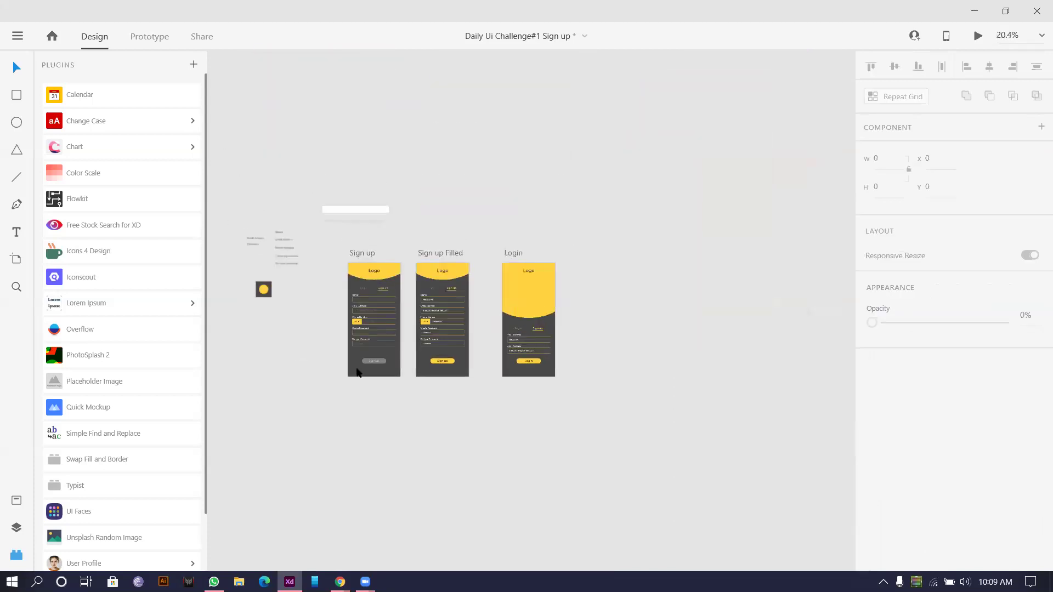
scroll(400, 337, "up", 6)
scroll(460, 345, "down", 5)
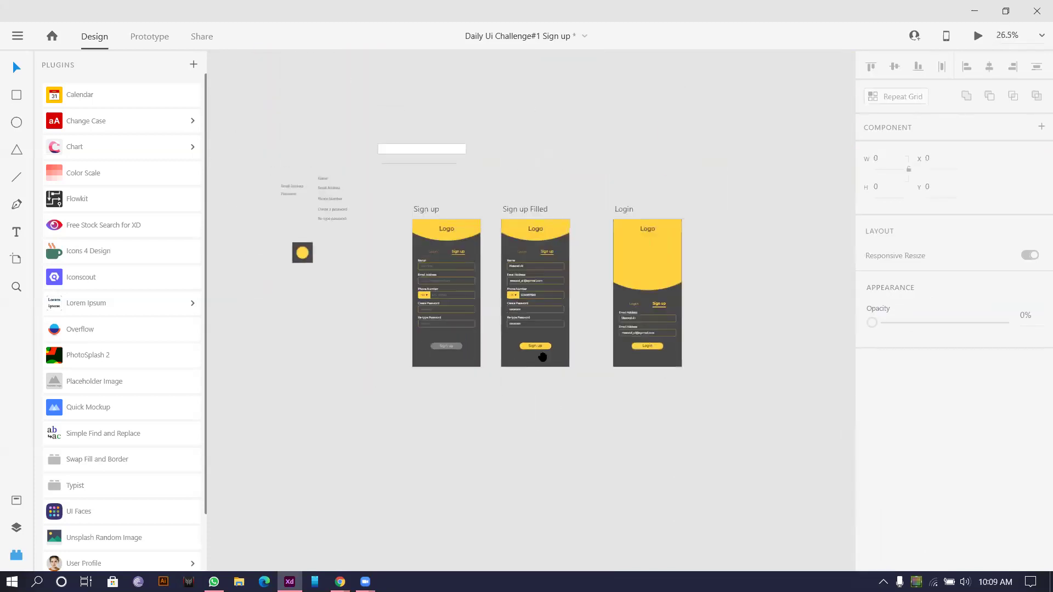
scroll(538, 359, "up", 3)
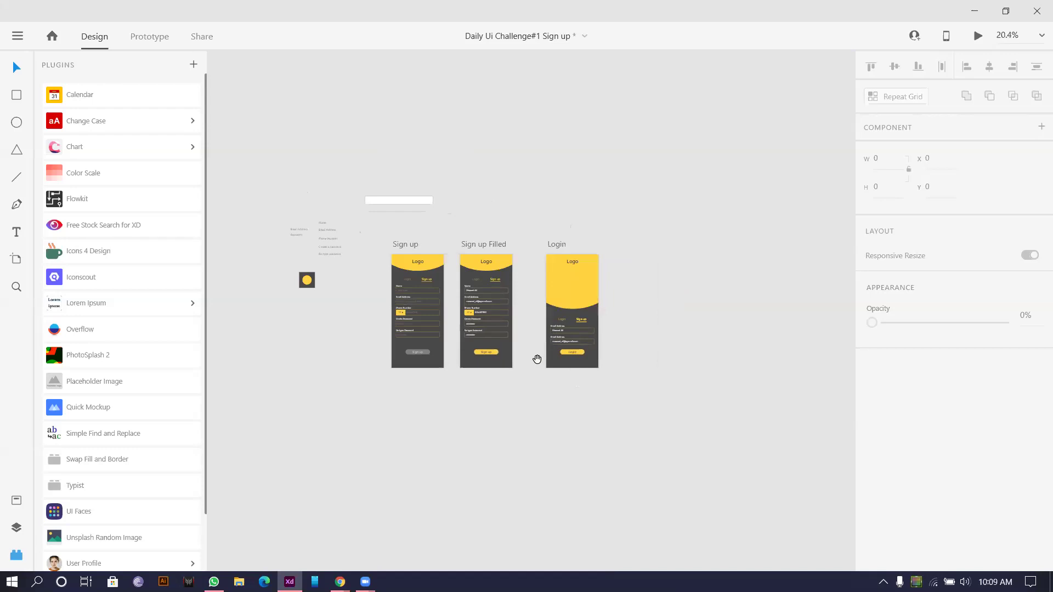
scroll(500, 350, "up", 3)
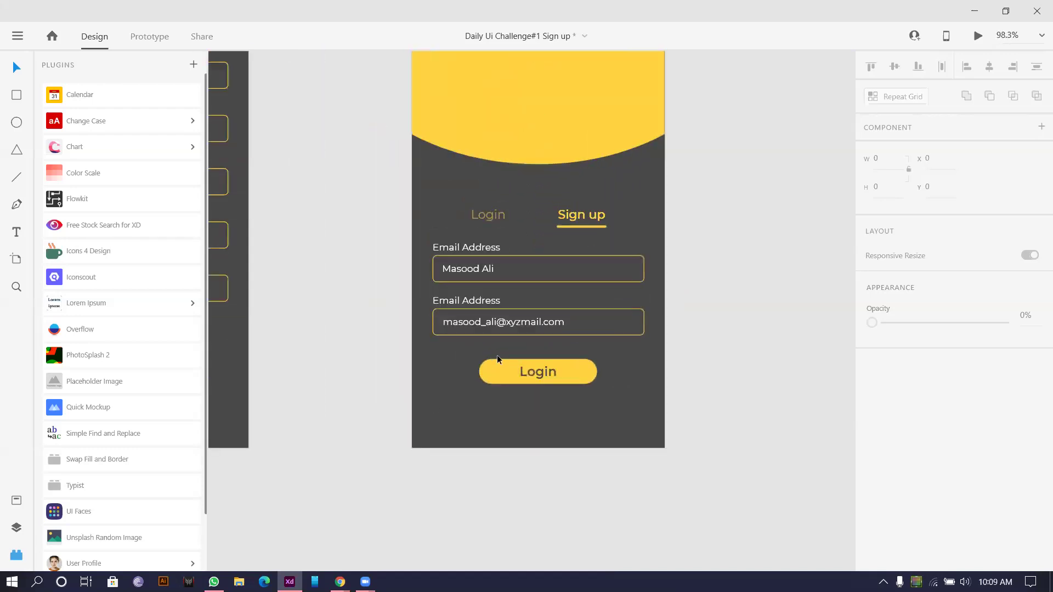
scroll(516, 307, "down", 3)
scroll(523, 272, "up", 1)
scroll(523, 273, "up", 5)
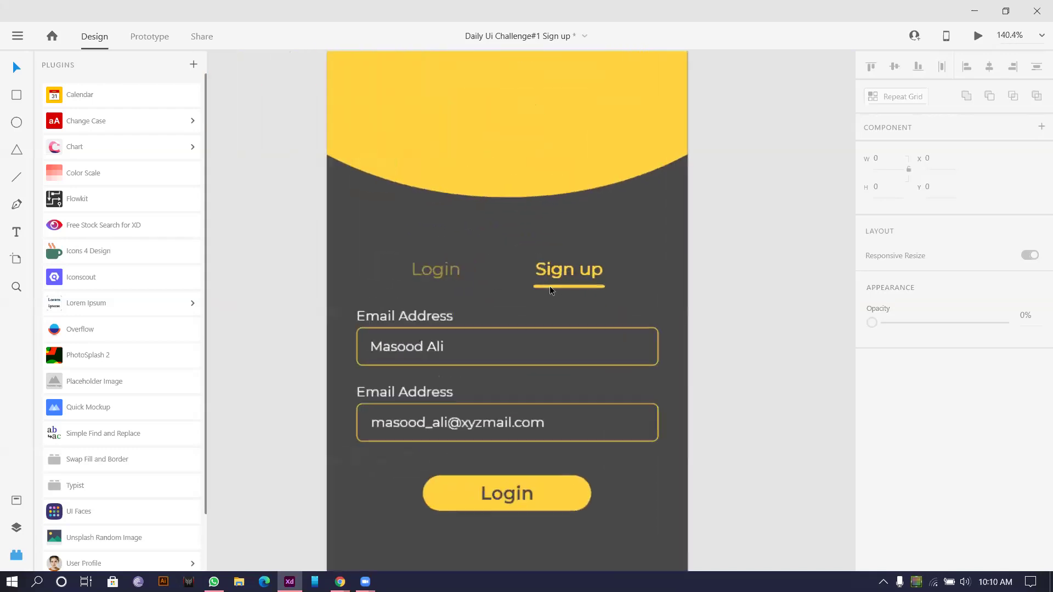
Step: Nudge the Login underline right and save the Login and Sign up tab texts as character styles
left_click(391, 285)
mouse_move(390, 285)
left_mouse_down()
mouse_move(405, 285)
mouse_move(392, 285)
left_mouse_up()
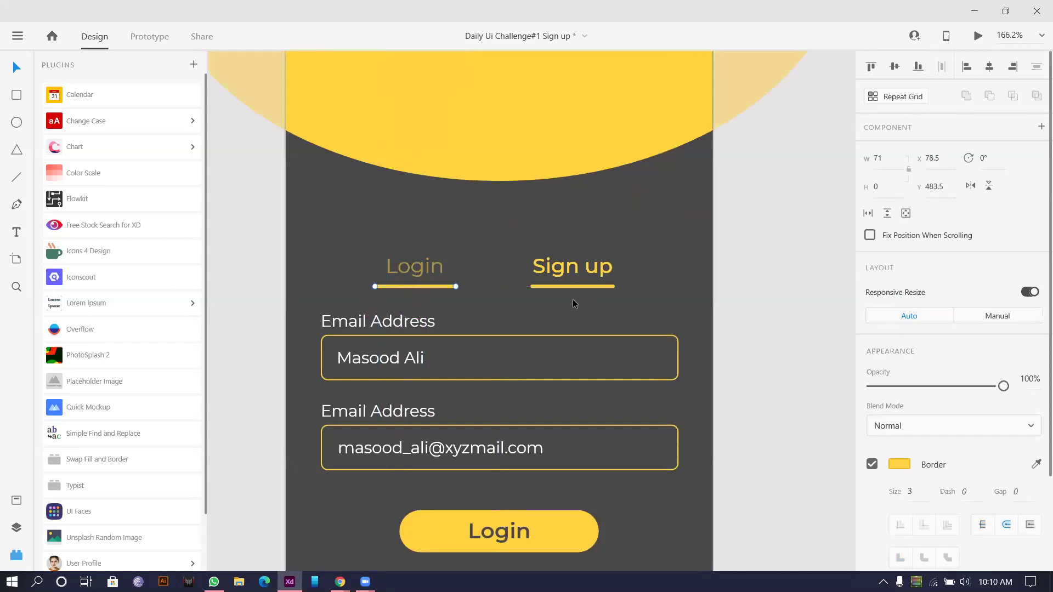
left_click(424, 266)
left_click(15, 500)
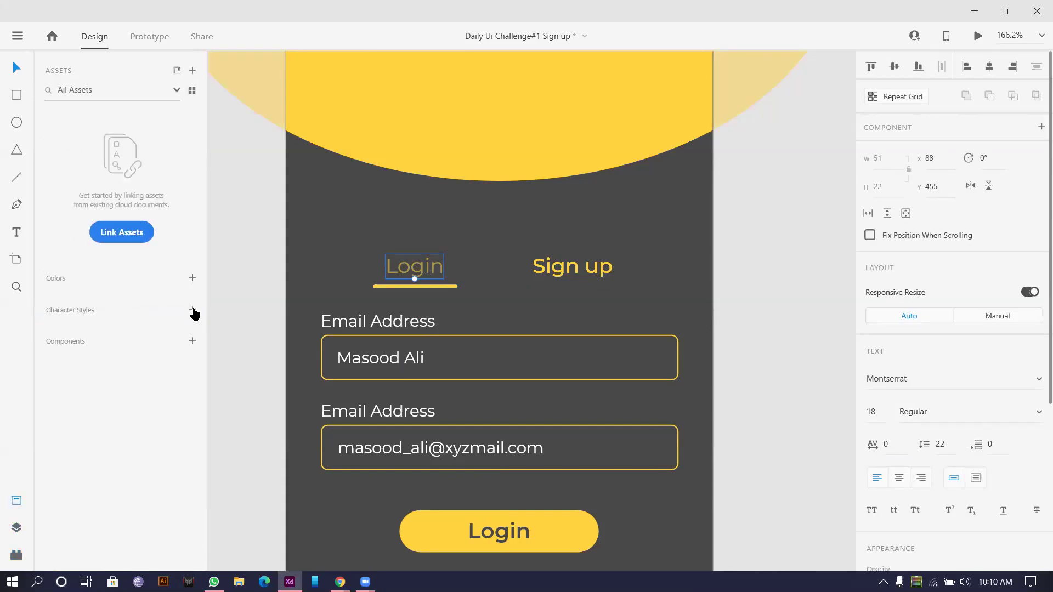
left_click(192, 310)
left_click(567, 266)
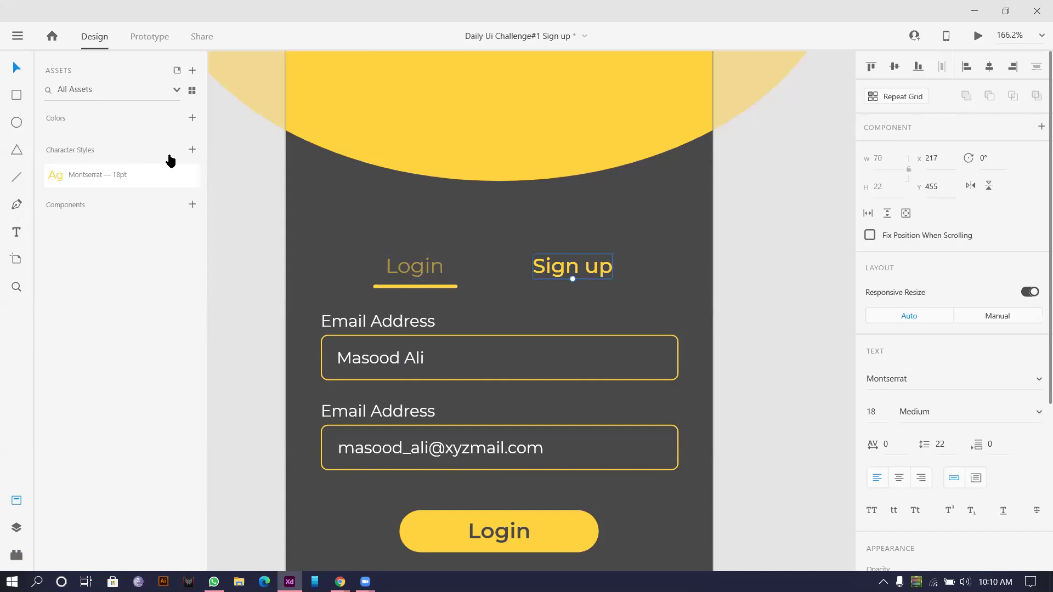
left_click(192, 149)
Step: Apply the Medium character style to the Login tab text, undoing a stray copy
left_click(418, 267)
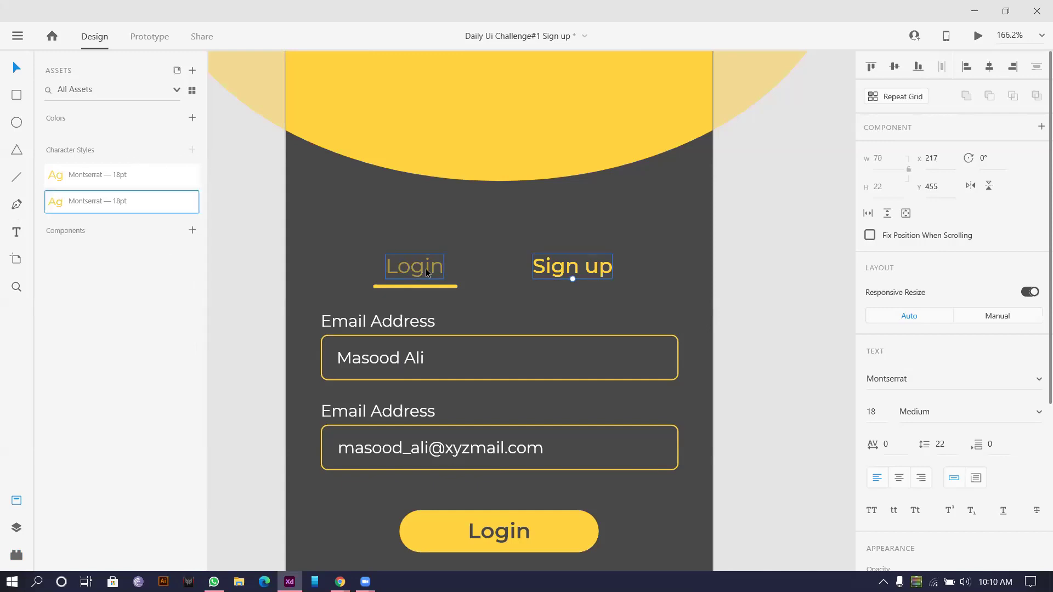
left_click(64, 173)
left_click(83, 196)
left_click_drag(423, 267, 482, 272)
left_click(391, 267)
key("ctrl+z")
key("ctrl+z")
key("ctrl+z")
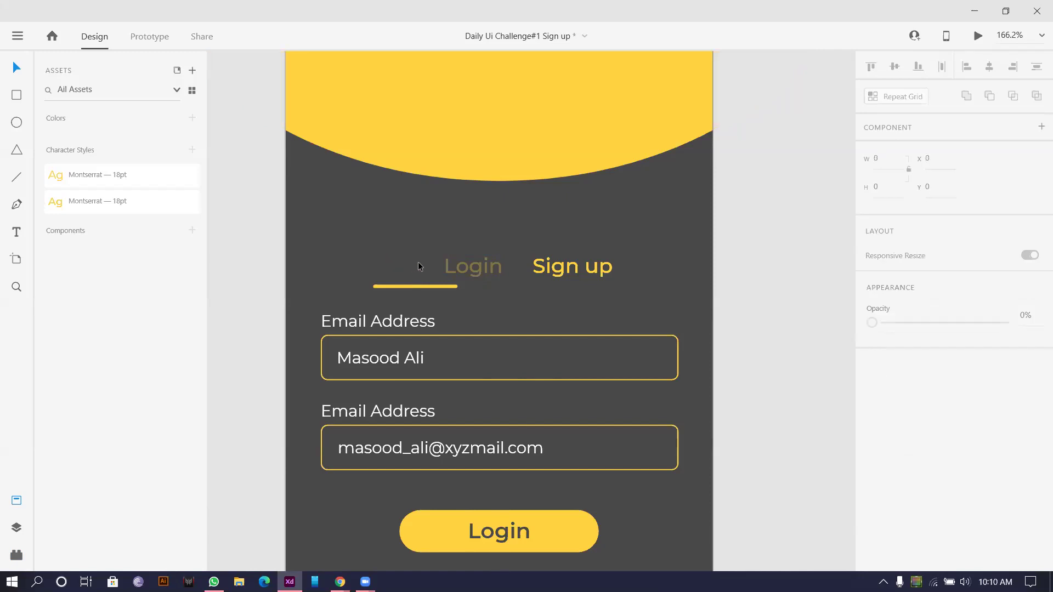
left_click(482, 239)
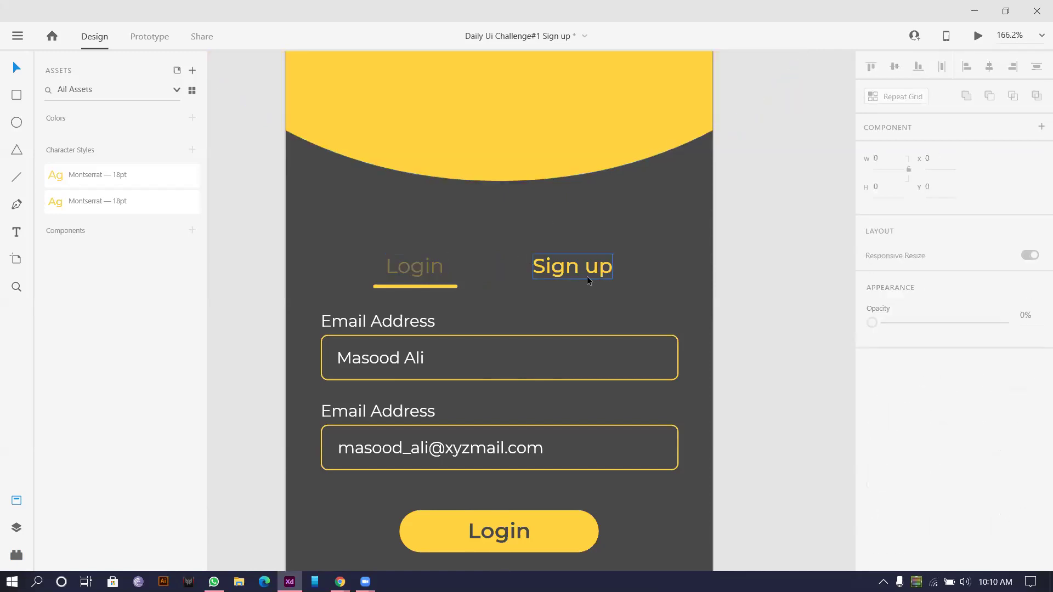
Step: Make the Login tab label 100% opaque with the active tab text style
left_click(428, 275)
scroll(428, 275, "down", 5)
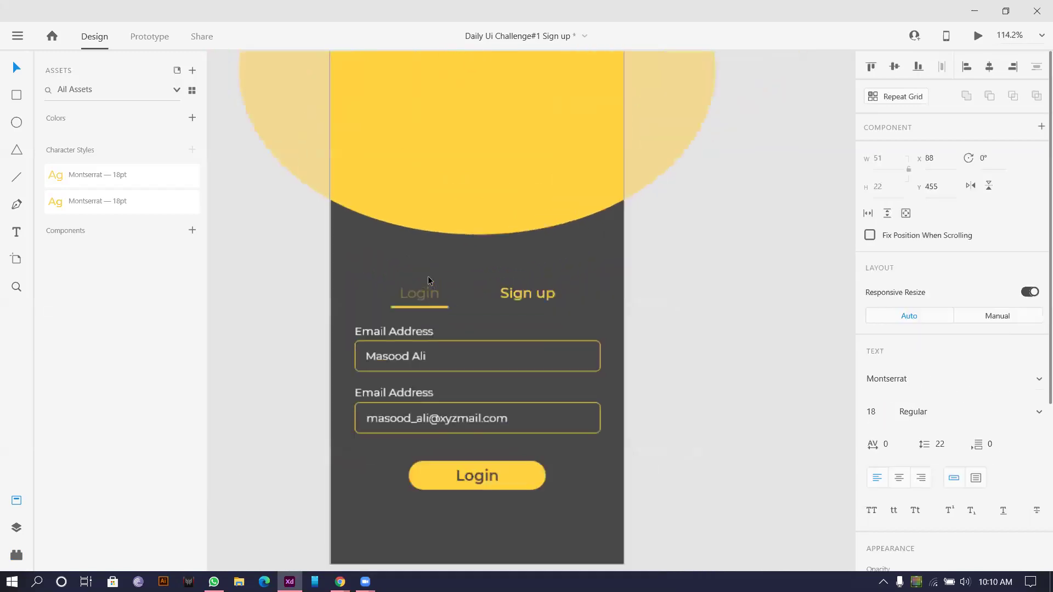
scroll(412, 300, "up", 5)
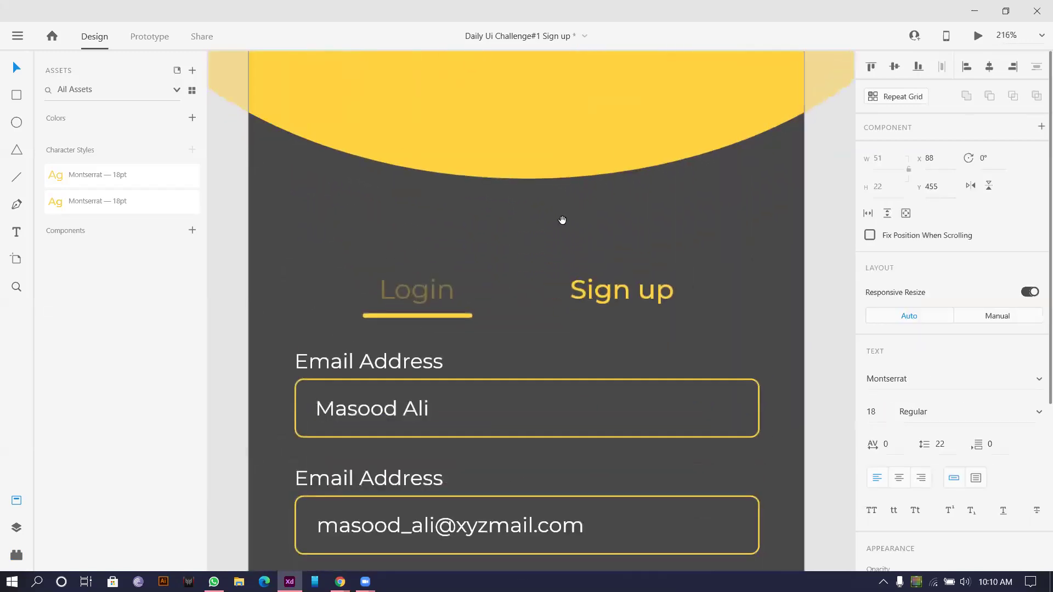
left_click_drag(525, 248, 512, 208)
scroll(906, 440, "down", 4)
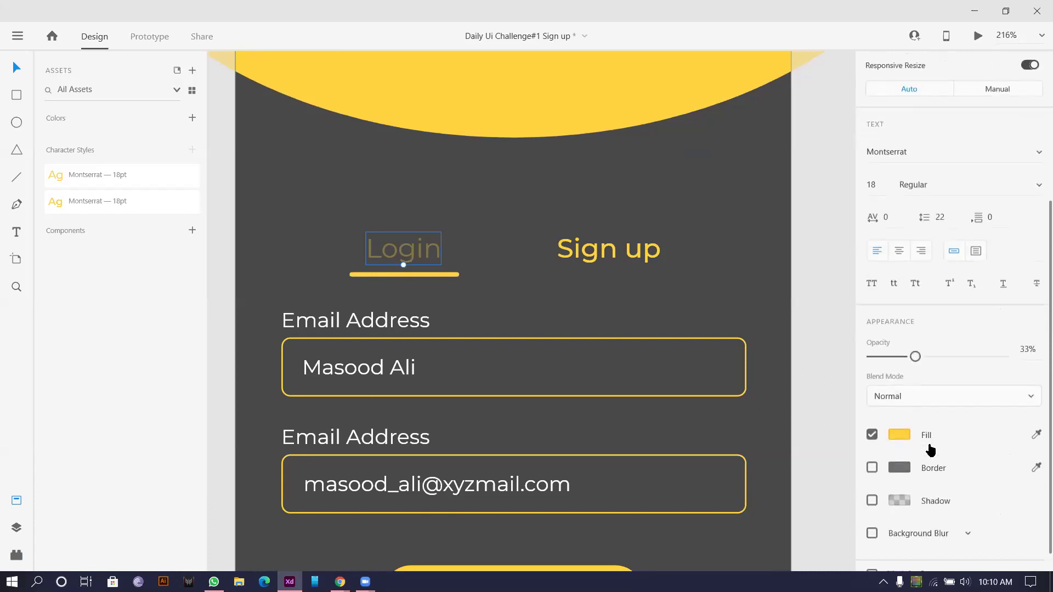
key("0")
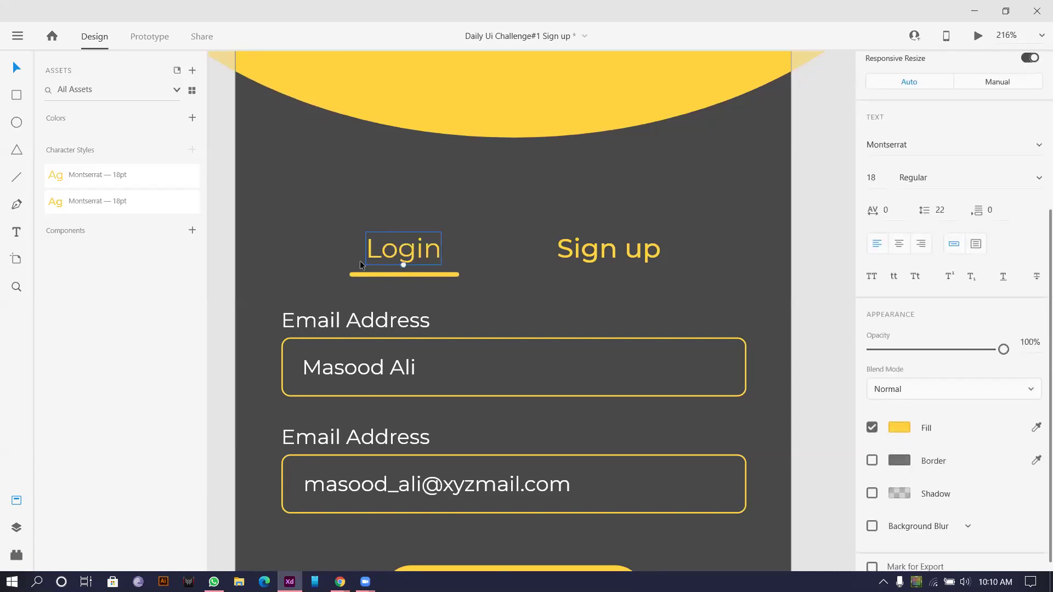
left_click(108, 203)
Step: Give the Sign up tab label the regular tab text style and fade it
left_click(607, 258)
left_click(90, 174)
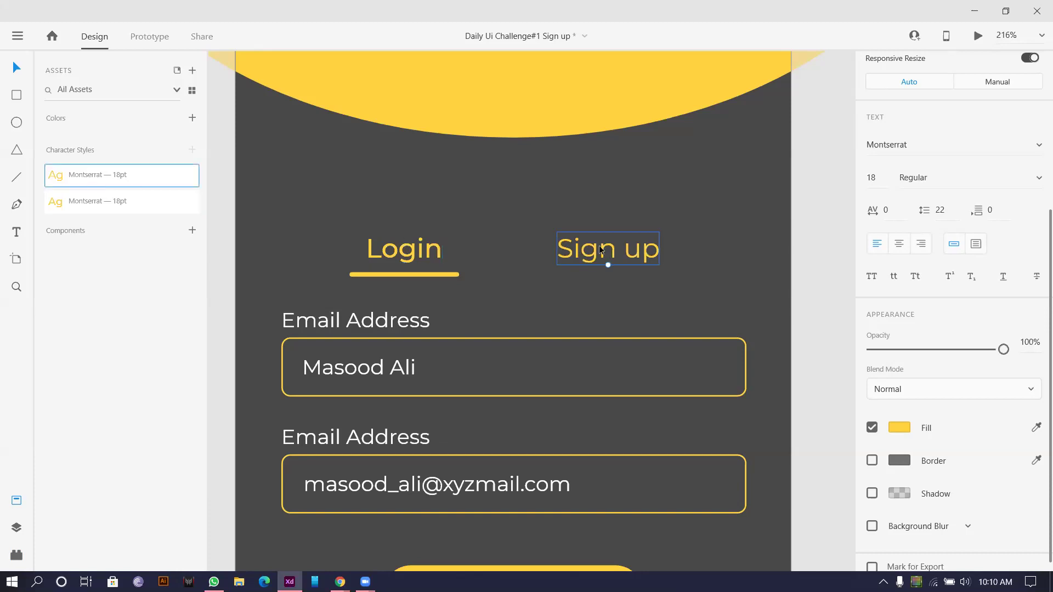
scroll(485, 244, "down", 5)
key("2")
key("8")
scroll(695, 326, "down", 4)
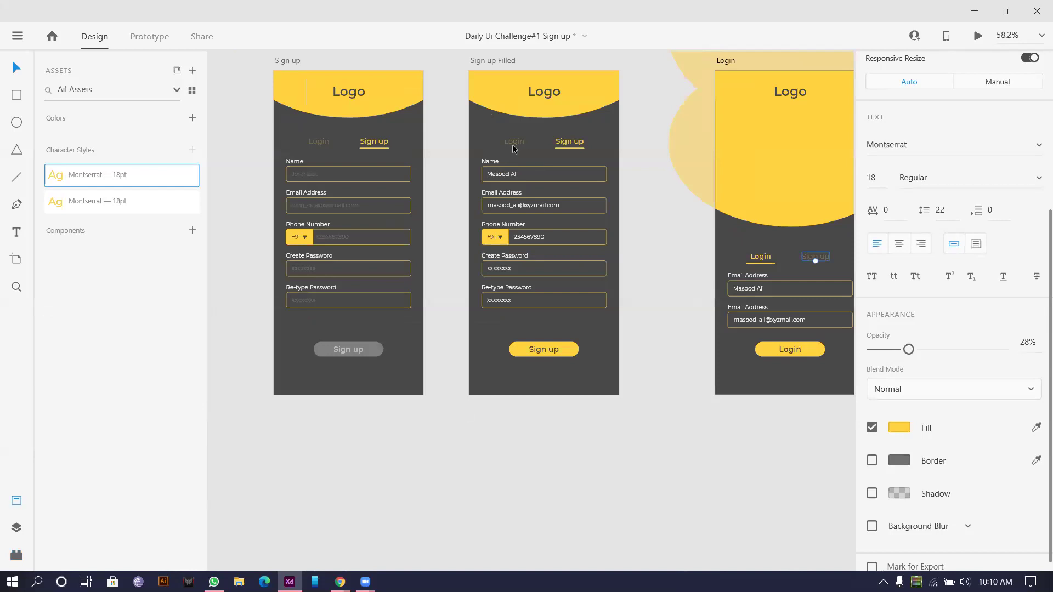
Step: Set all inactive tab labels across the three screens to 30% opacity
left_click(514, 144)
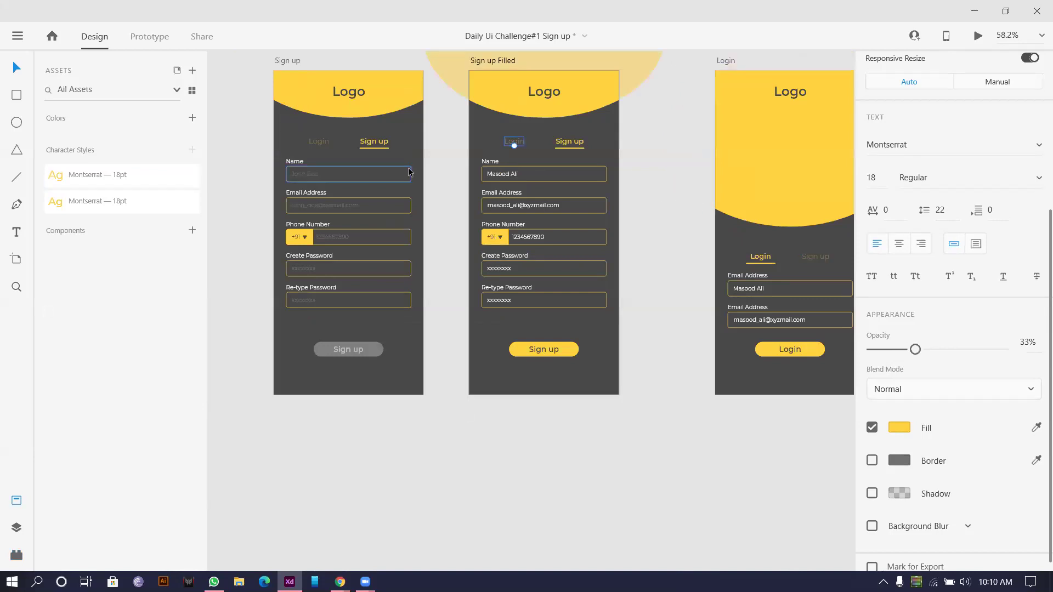
left_click(326, 143, "shift")
scroll(439, 192, "right", 5)
left_click(803, 257, "shift")
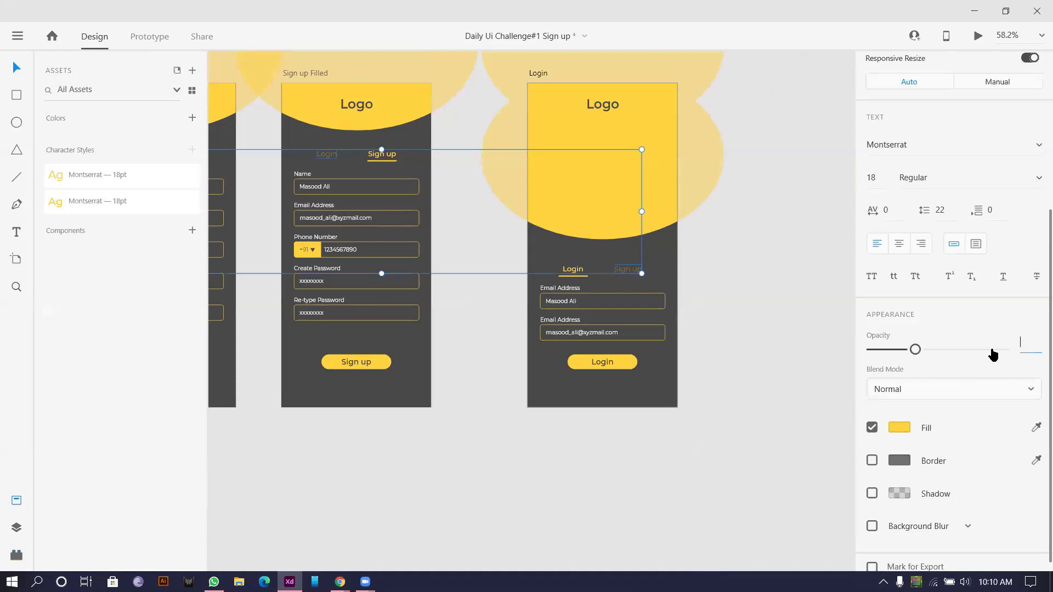
key("Return")
left_click(525, 383)
Step: Paste the Sign up screen's sample e-mail into Login's first field
scroll(515, 326, "up", 4)
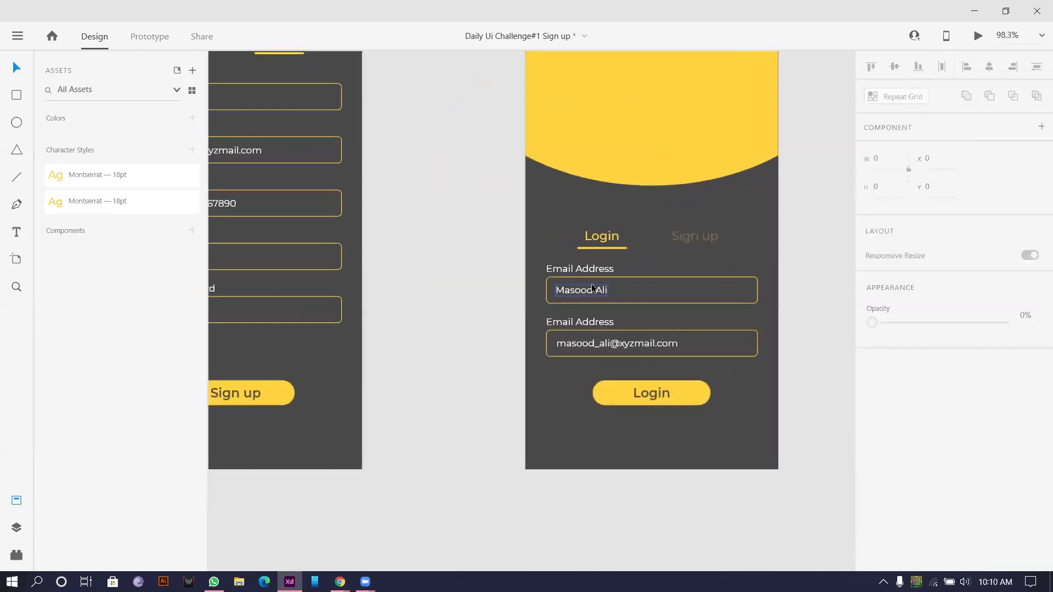
double_click(582, 338)
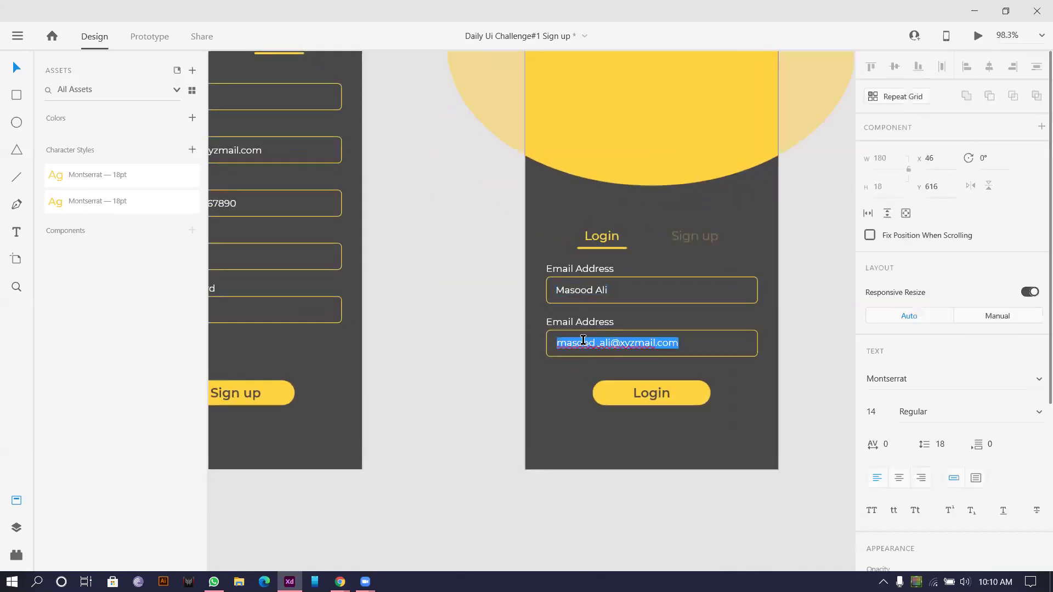
scroll(490, 293, "down", 5)
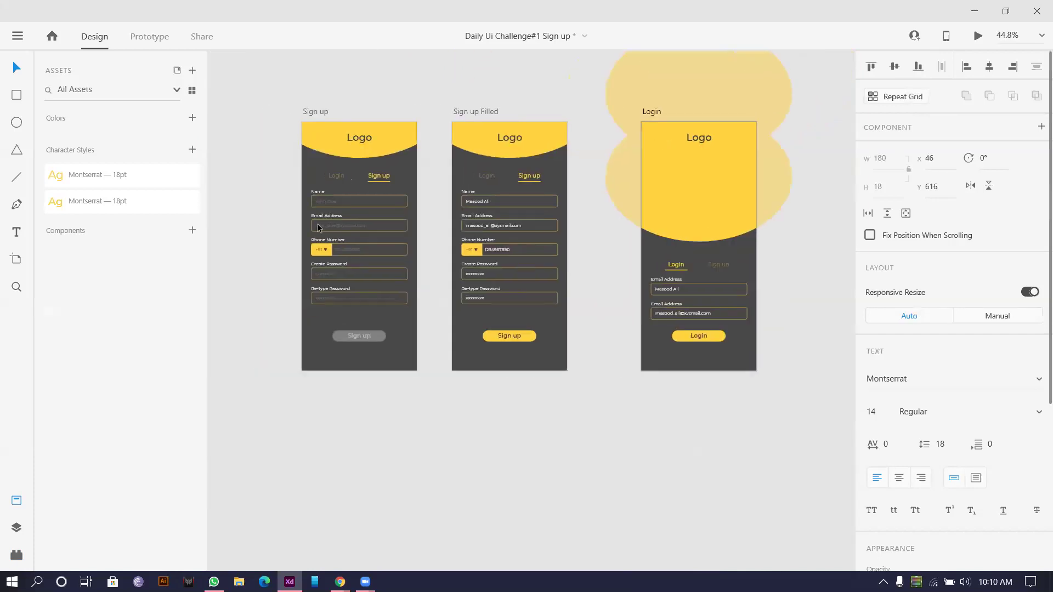
double_click(325, 223)
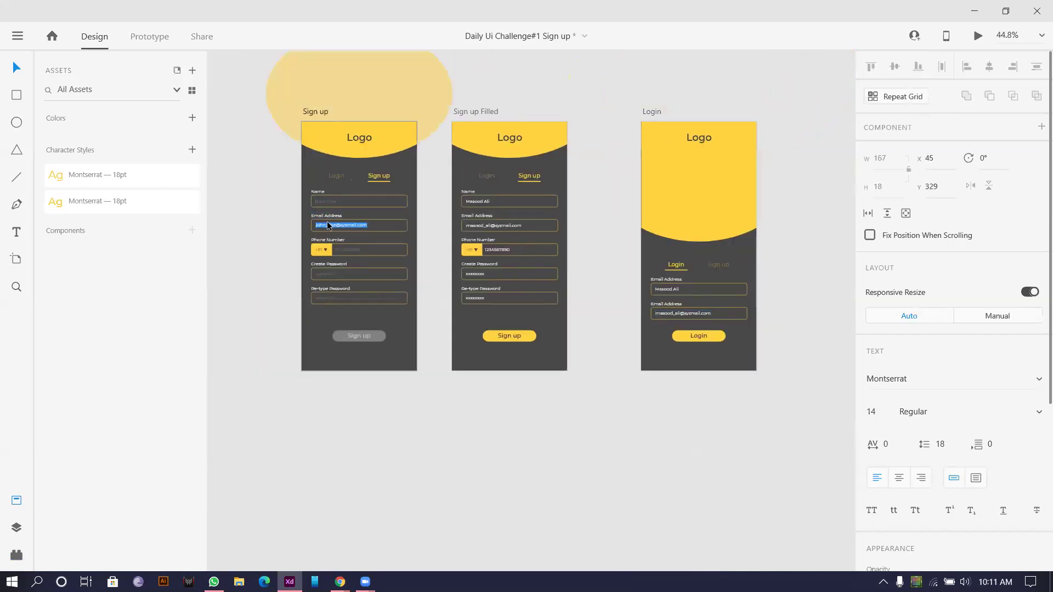
double_click(672, 290)
key("ctrl+v")
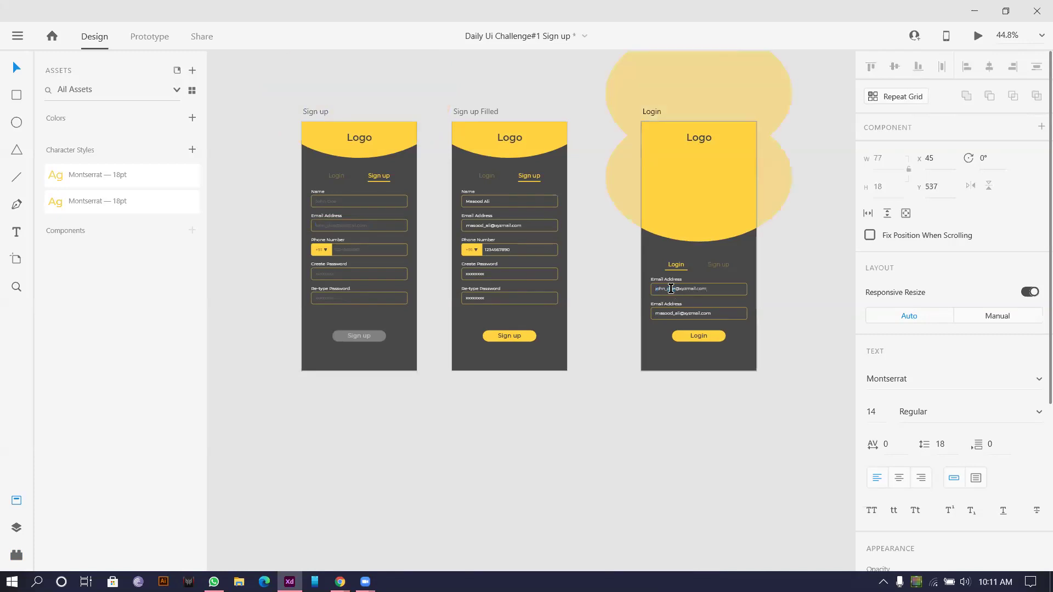
Step: Copy the masked Create Password text into Login's second field
double_click(474, 274)
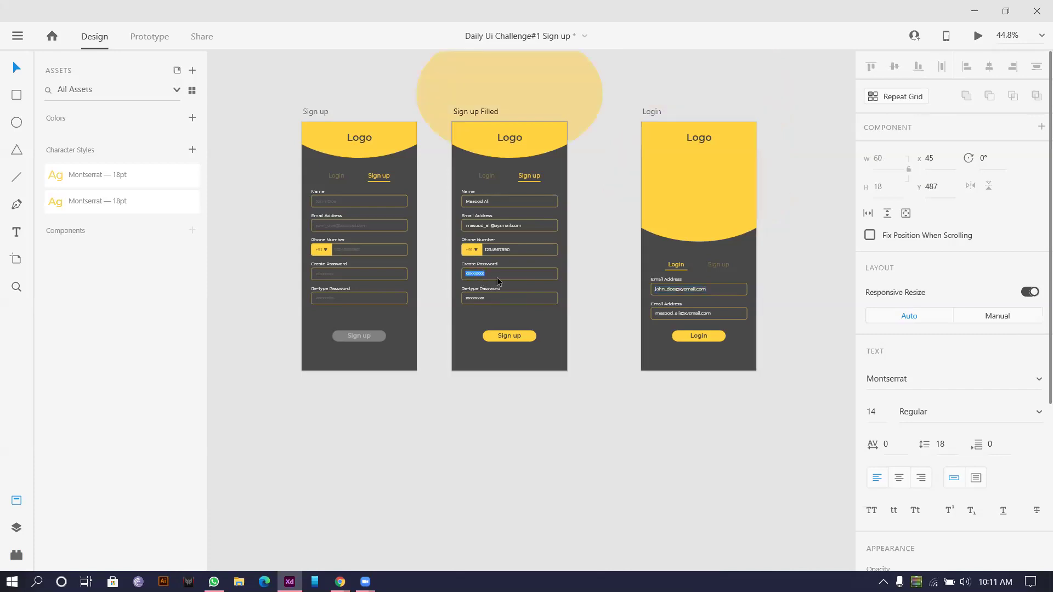
double_click(686, 311)
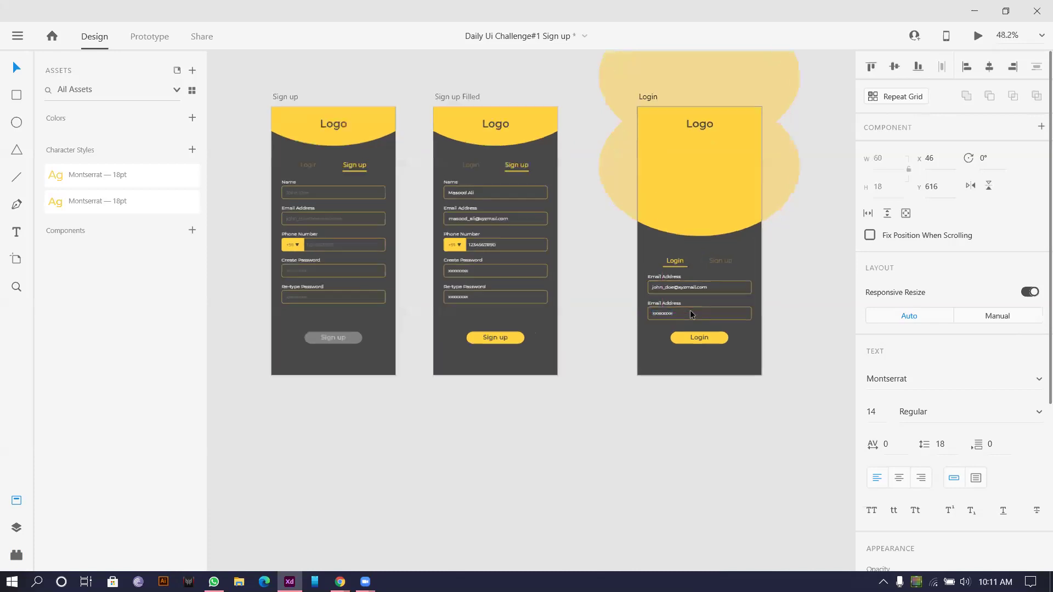
scroll(690, 311, "up", 5)
scroll(670, 300, "down", 3)
scroll(525, 283, "left", 5)
Step: Select the five Sign up placeholders (Name, e-mail, phone, both passwords), then deselect them
left_click(278, 291)
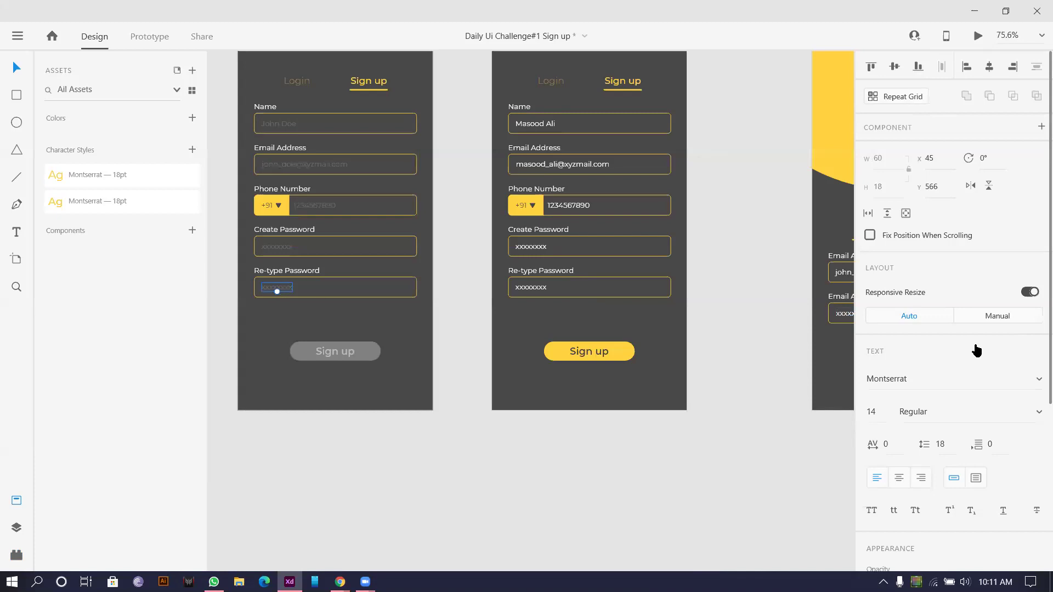
scroll(970, 351, "down", 2)
left_click(282, 246, "shift")
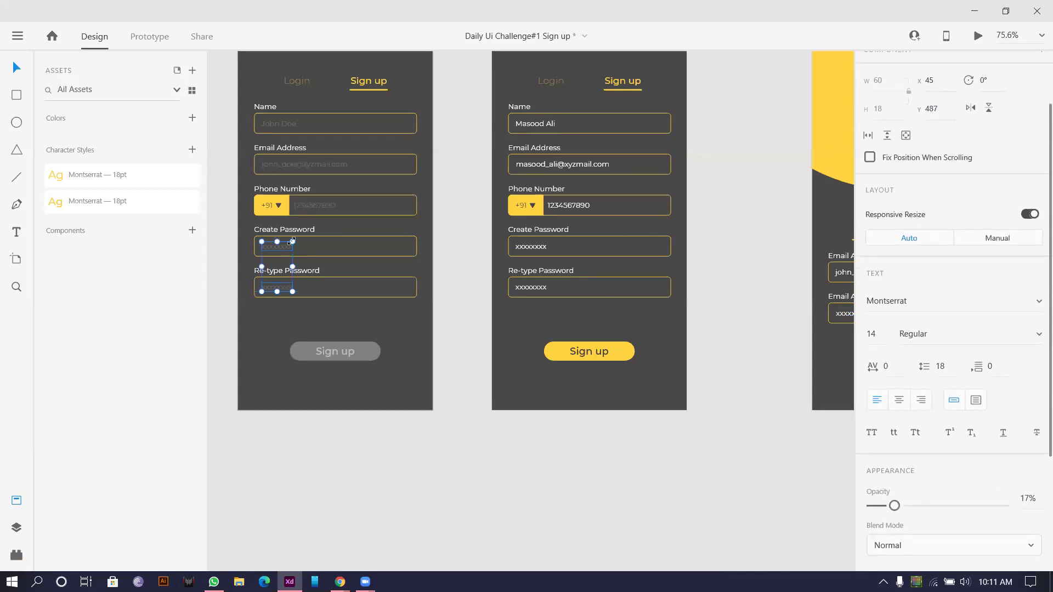
left_click(326, 206, "shift")
left_click(321, 166, "shift")
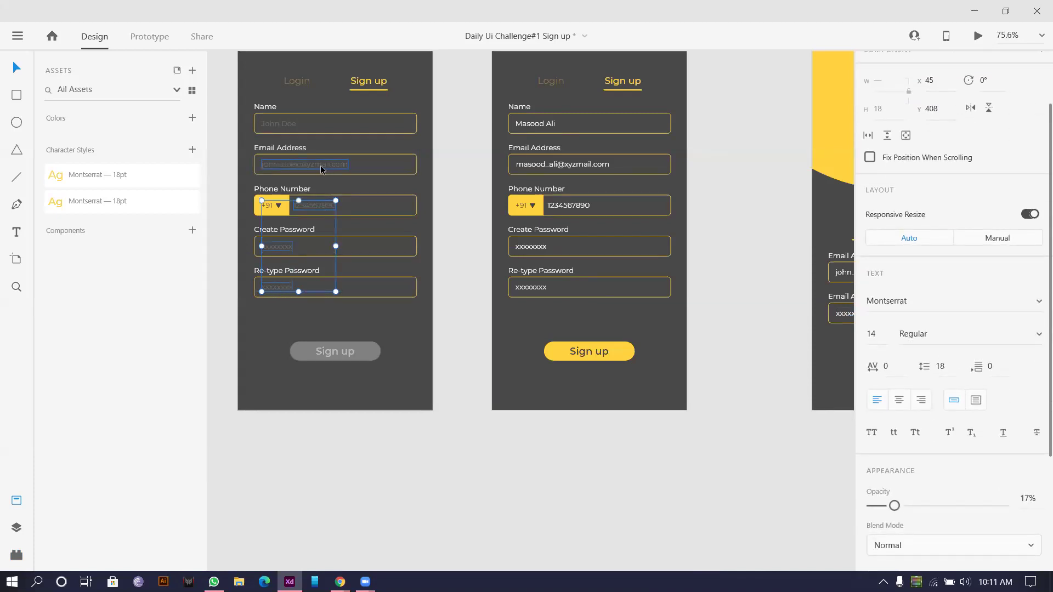
left_click(279, 123, "shift")
scroll(602, 219, "down", 1)
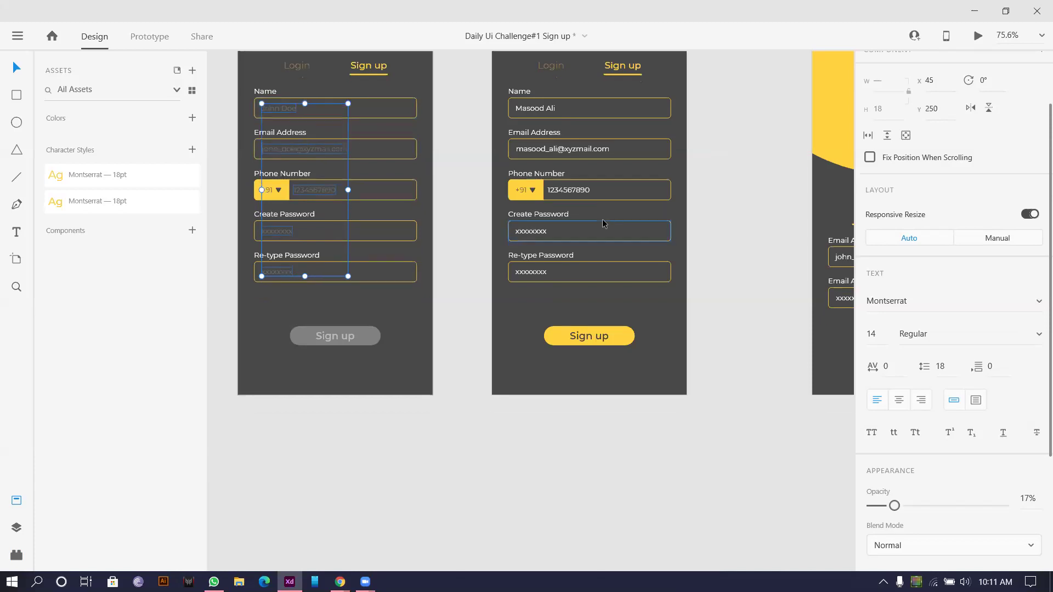
left_click(771, 205)
Step: Rename Login's second Email Address label to Password
scroll(712, 230, "right", 5)
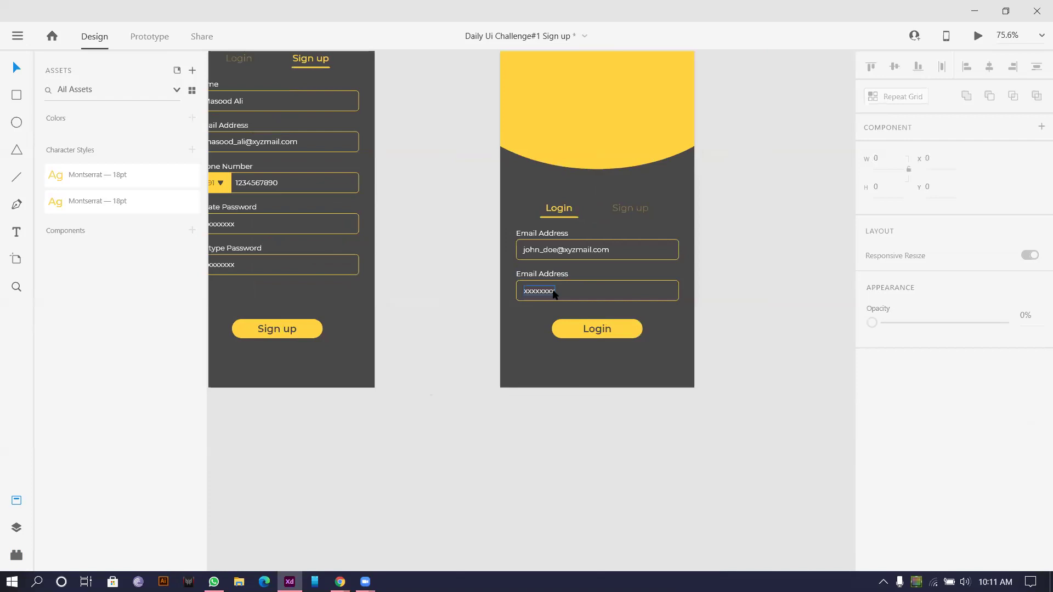
left_click(548, 273)
double_click(550, 273)
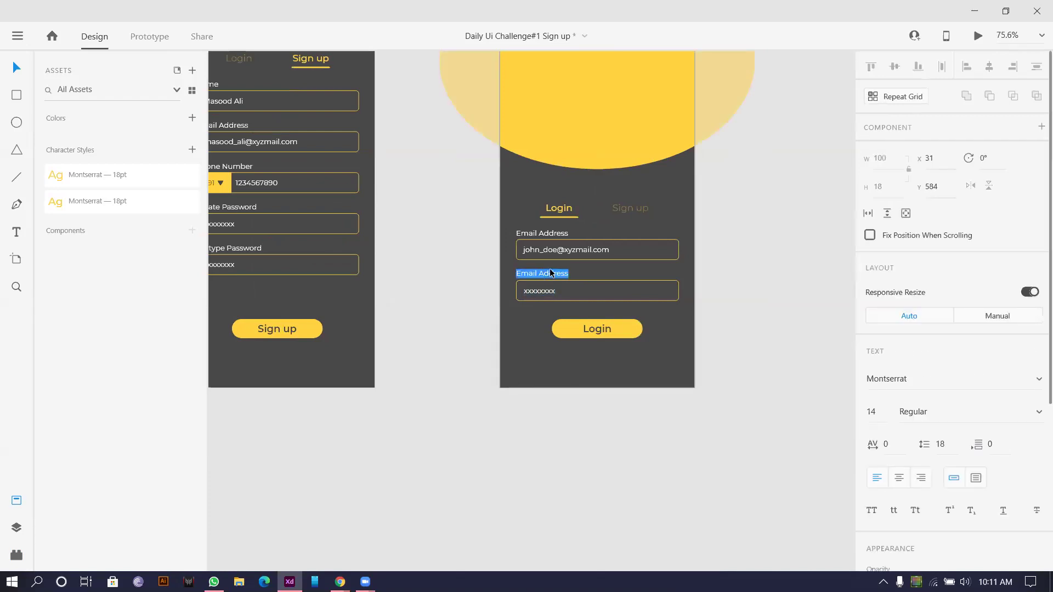
type("Password")
key("Escape")
Step: Dim the Password label, masked password and sample e-mail to 17% opacity
left_click(539, 292, "shift")
left_click(565, 250, "shift")
scroll(965, 464, "down", 3)
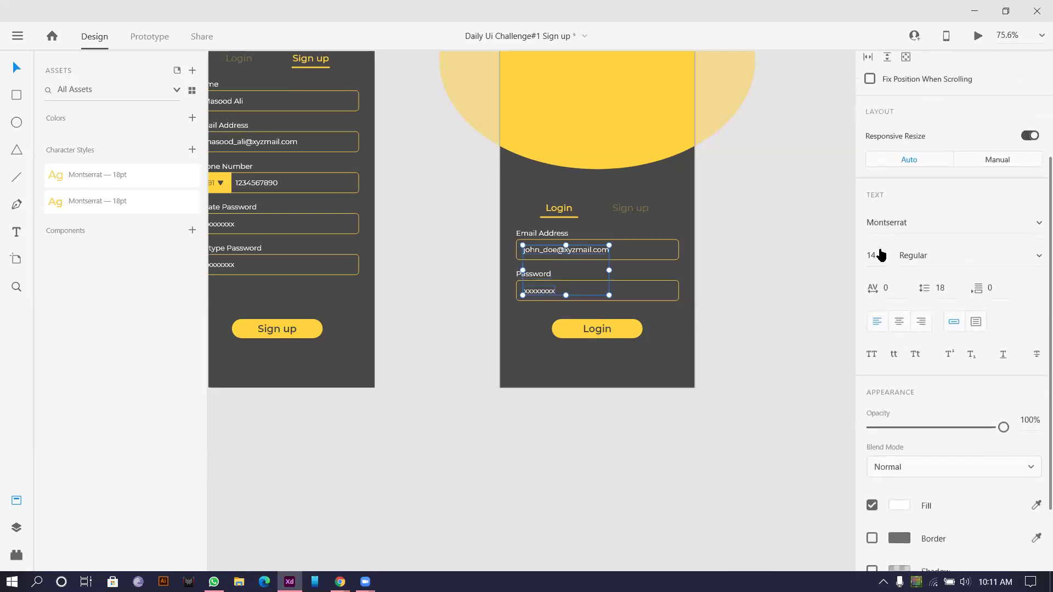
left_click(1024, 419)
type("17")
key("Return")
Step: Colour the Login button text with the grey sampled from the disabled Sign up button
scroll(759, 439, "down", 3)
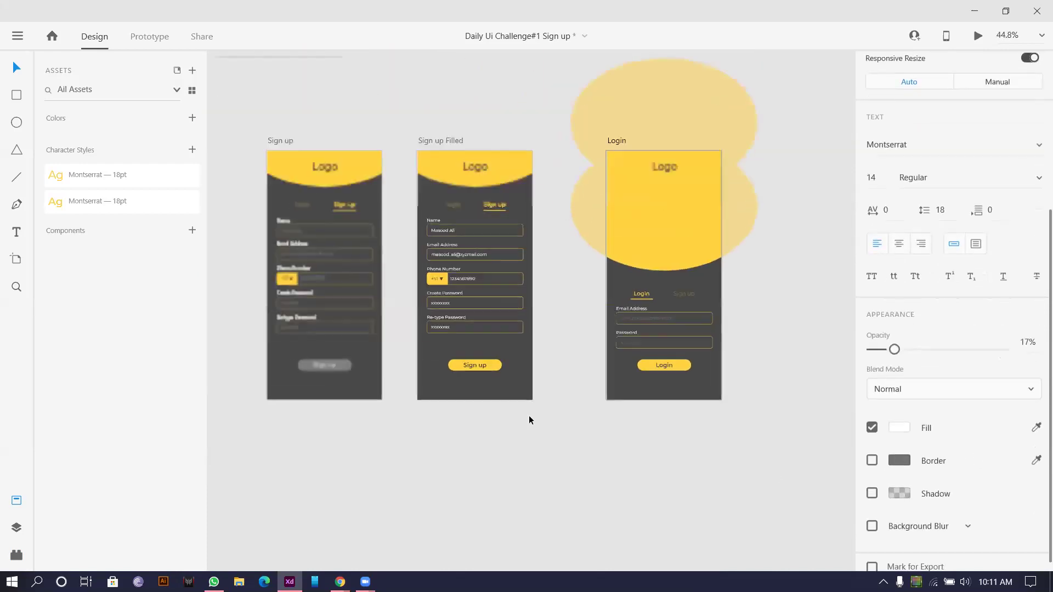
left_click(663, 365)
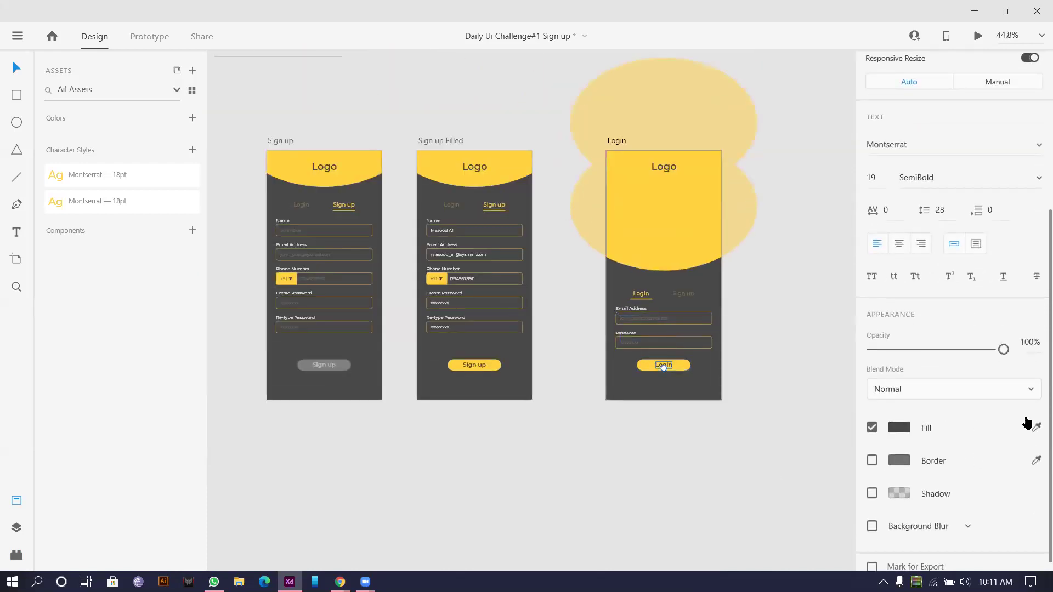
scroll(250, 343, "up", 1)
scroll(302, 373, "up", 10)
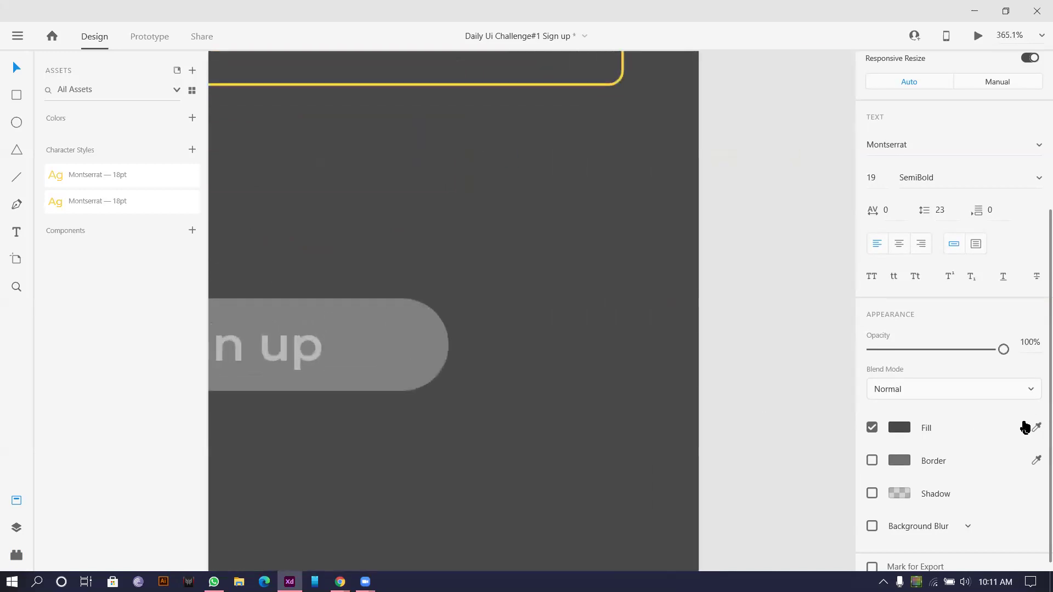
left_click(1035, 427)
left_click(306, 354)
Step: Make the Login button shape grey to match the disabled Sign up button
scroll(303, 351, "down", 6)
scroll(720, 341, "down", 3)
scroll(752, 346, "right", 2)
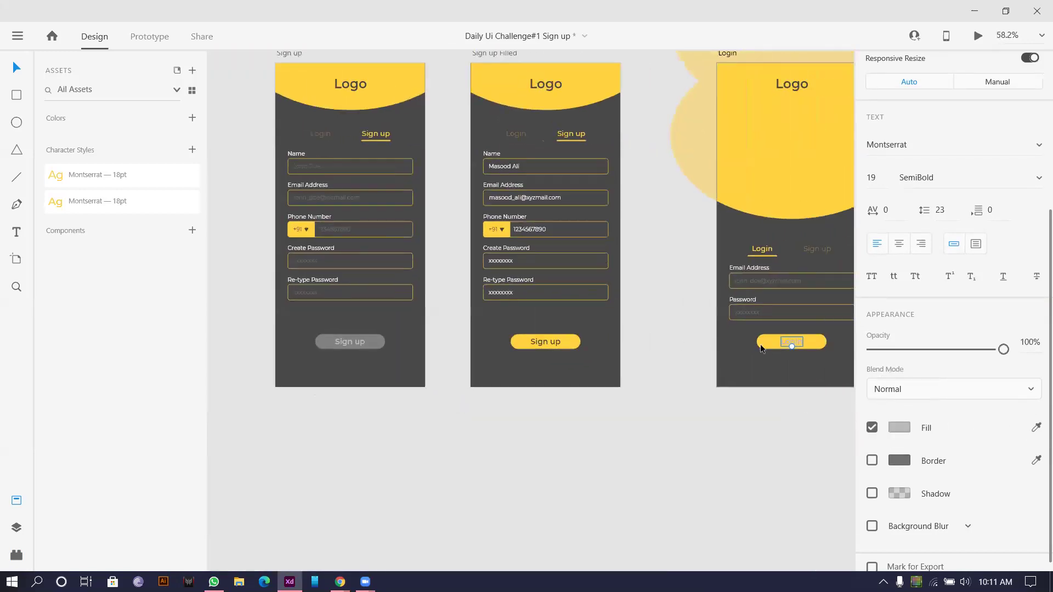
left_click(761, 344)
scroll(331, 331, "up", 10)
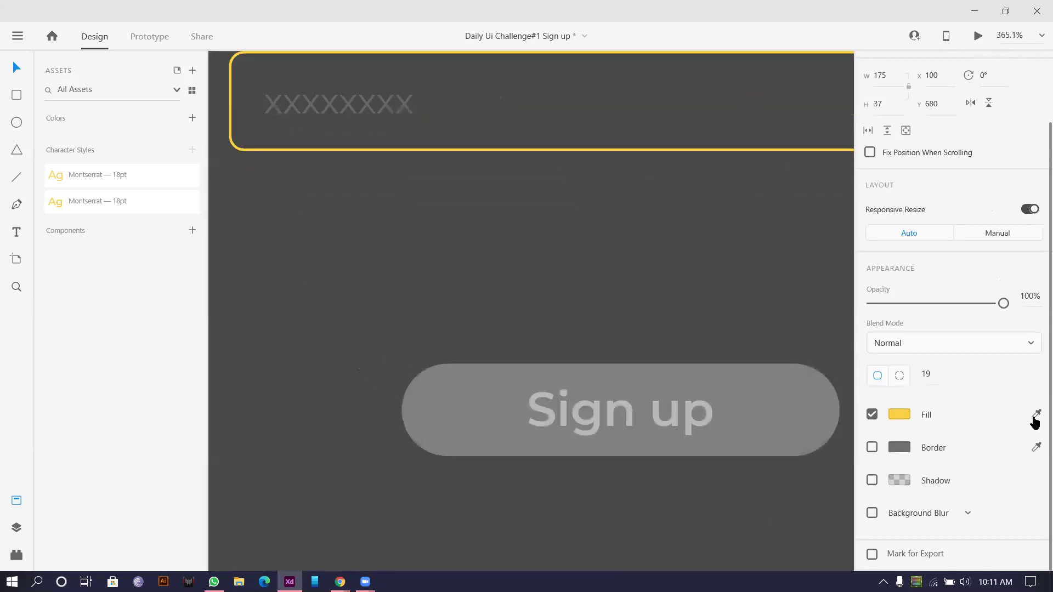
left_click(765, 419)
scroll(652, 360, "down", 15)
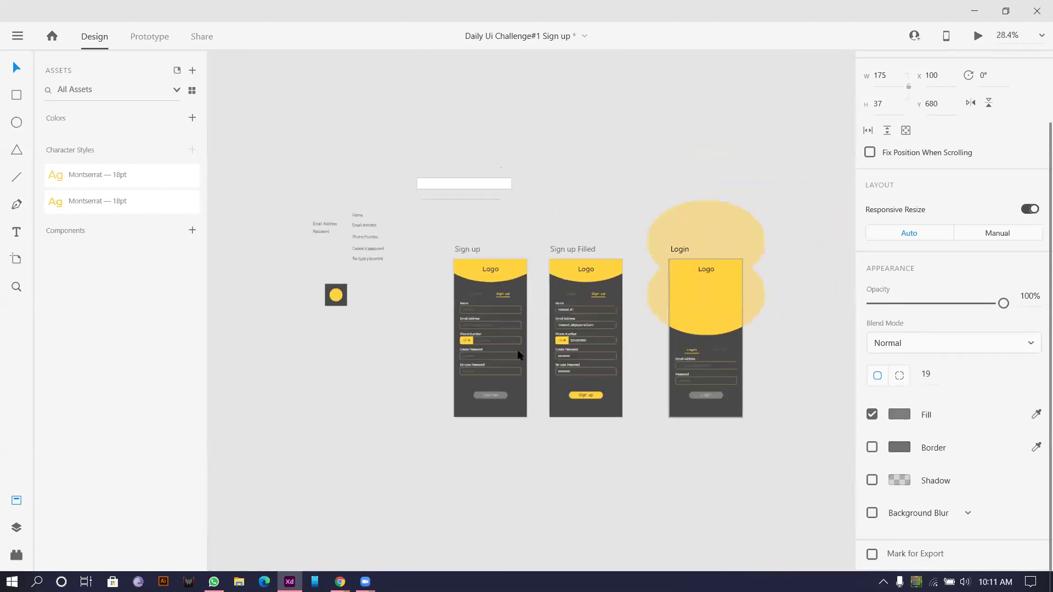
scroll(616, 348, "up", 8)
scroll(681, 361, "down", 3)
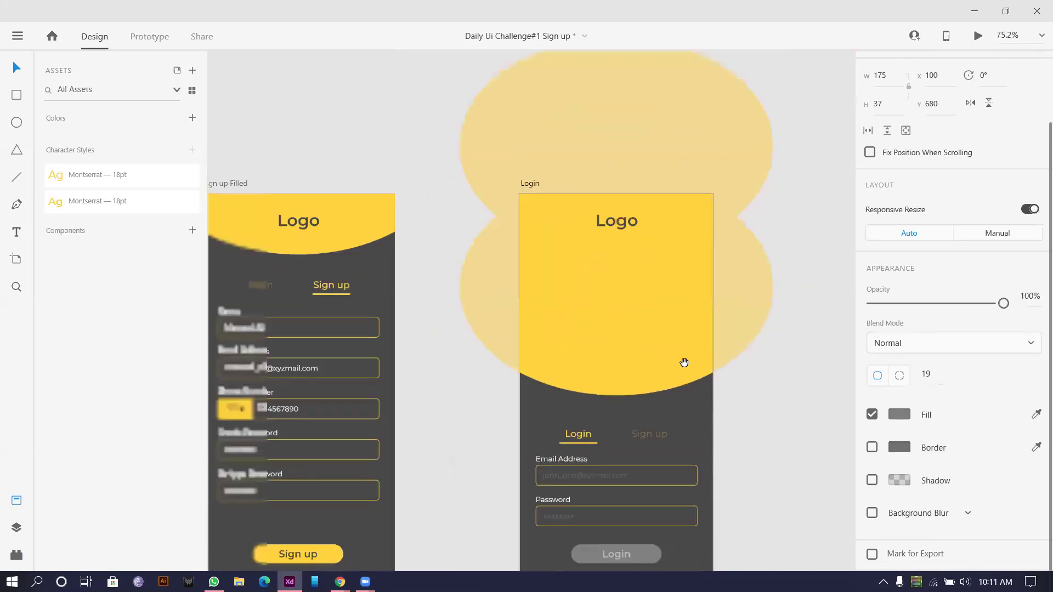
left_click_drag(713, 345, 712, 345)
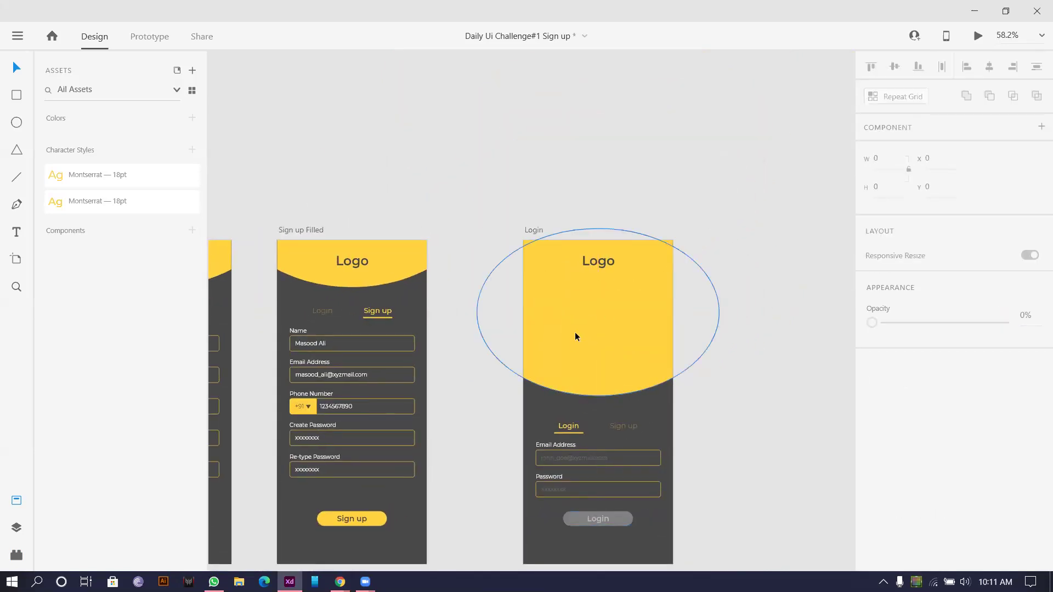
scroll(573, 341, "down", 3)
scroll(573, 341, "up", 6)
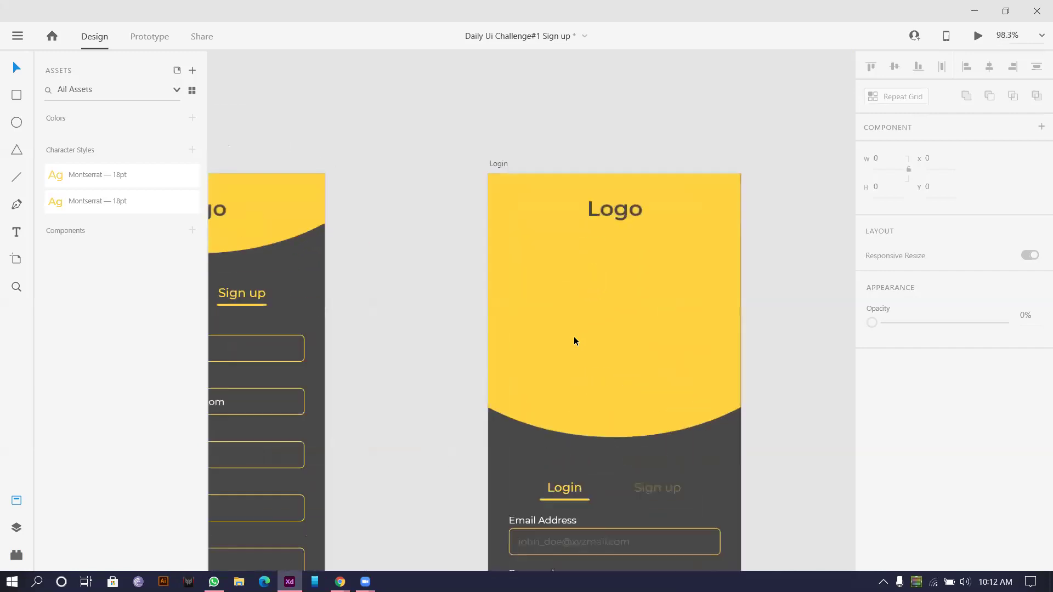
scroll(575, 340, "down", 3)
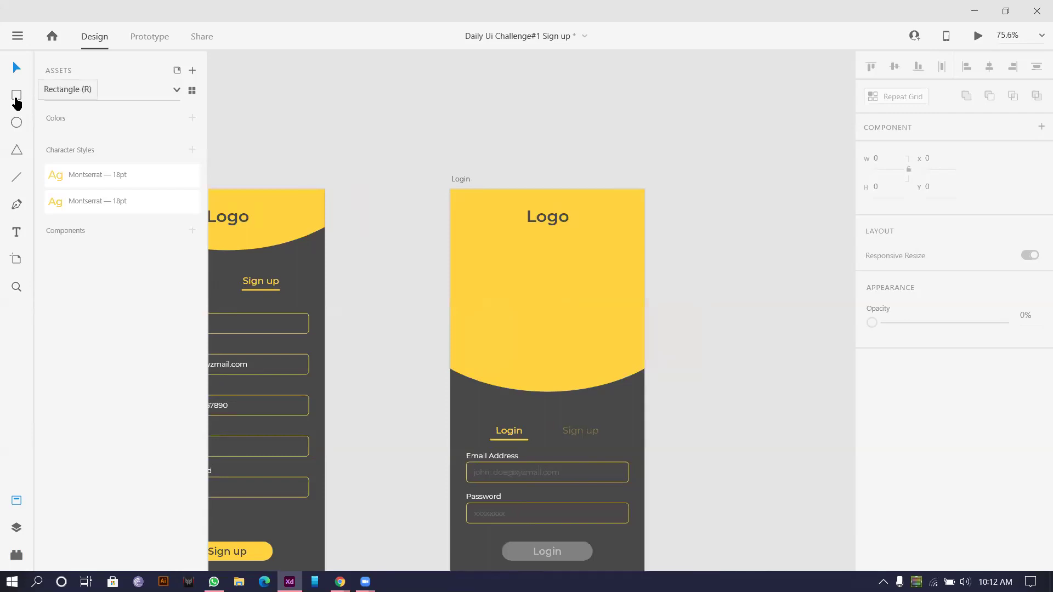
Step: Type the quote 'With great power comes great responsibility' on the Login header
left_click(12, 233)
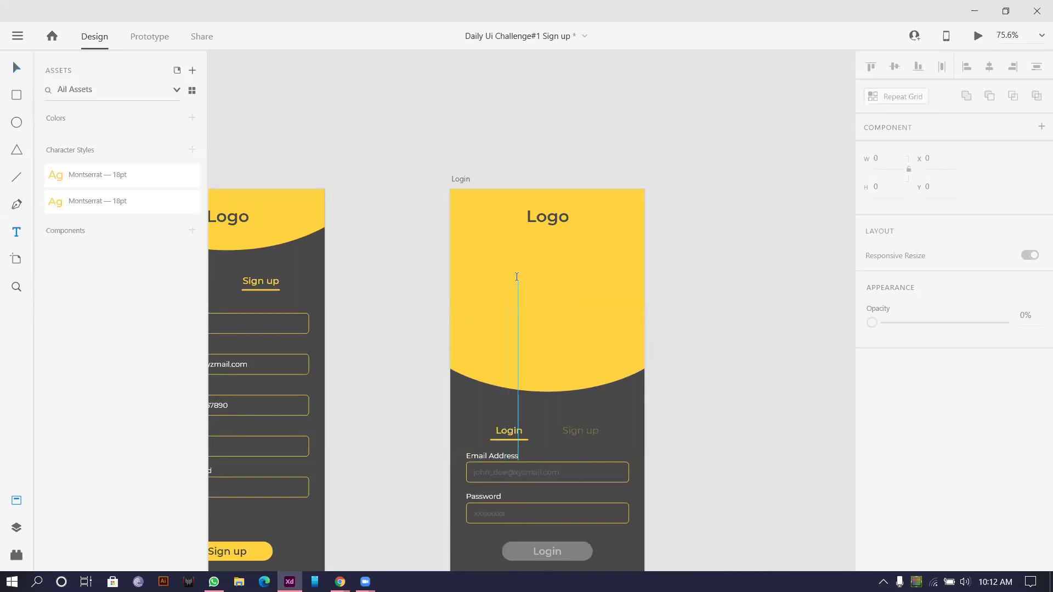
left_click(517, 280)
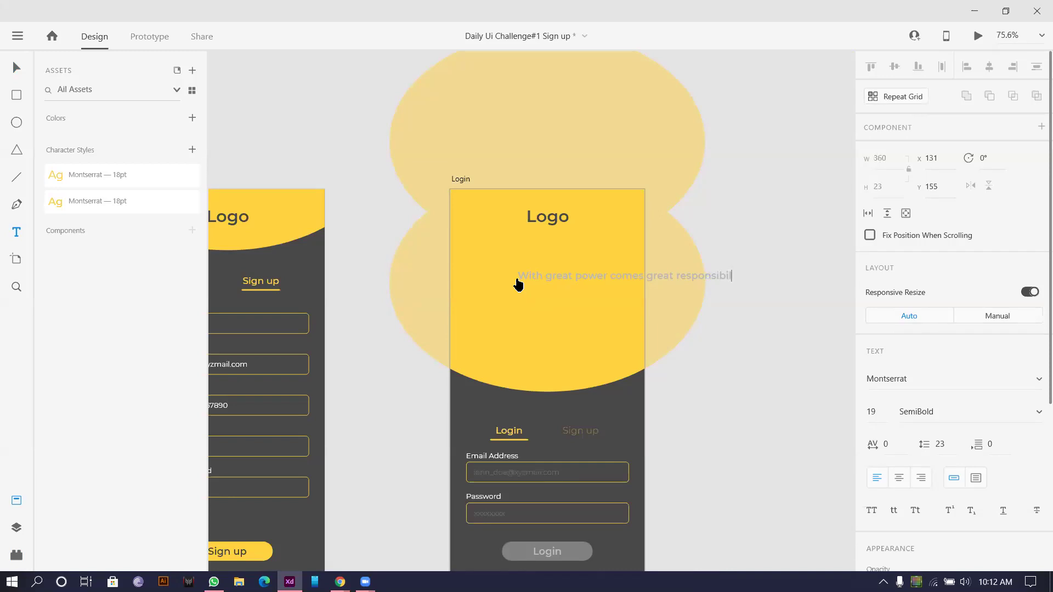
type("y")
key("Escape")
left_click(17, 67)
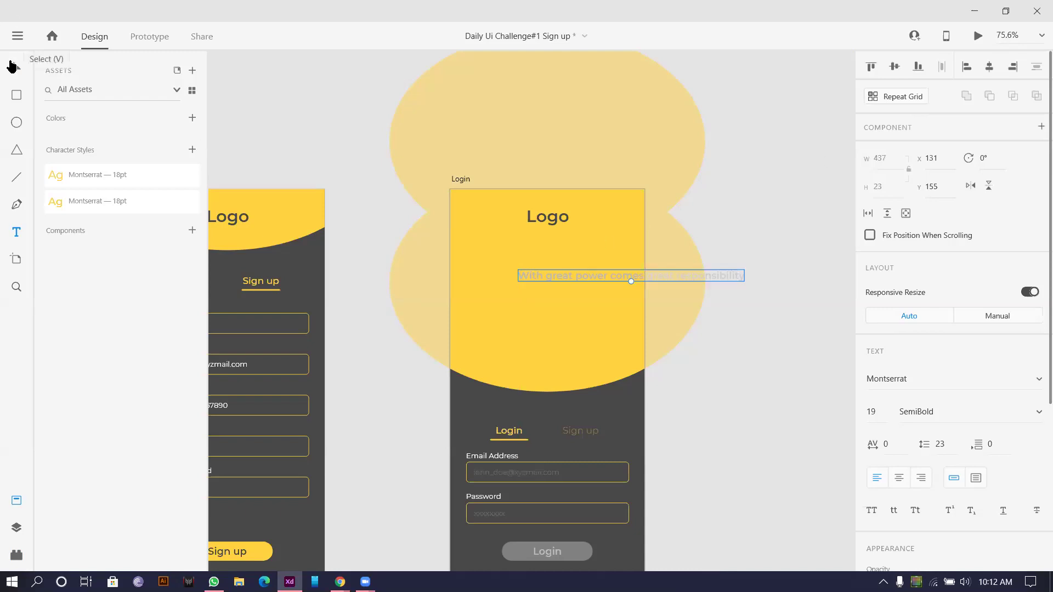
scroll(688, 301, "up", 2)
Step: Make the quote a fixed-size, two-line text box with centred alignment
left_click_drag(666, 262, 544, 247)
left_click(977, 478)
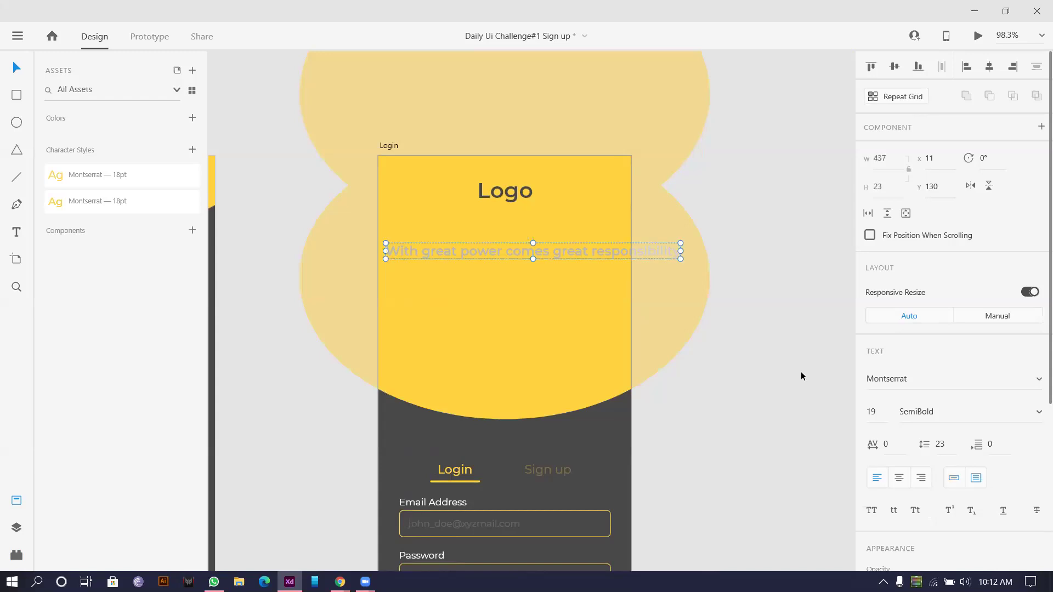
left_click_drag(679, 250, 593, 251)
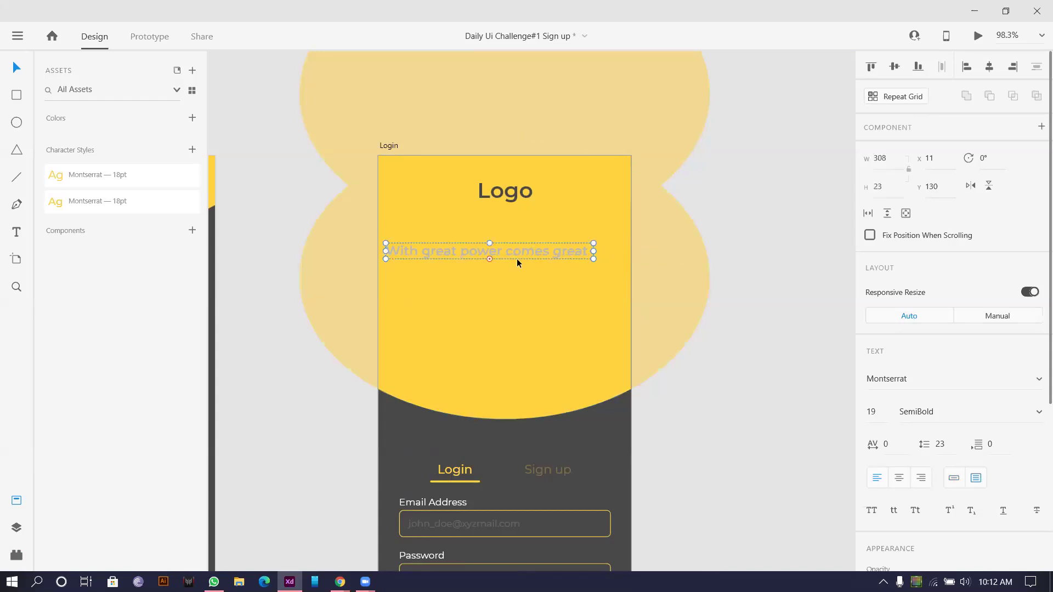
left_click_drag(488, 258, 473, 307)
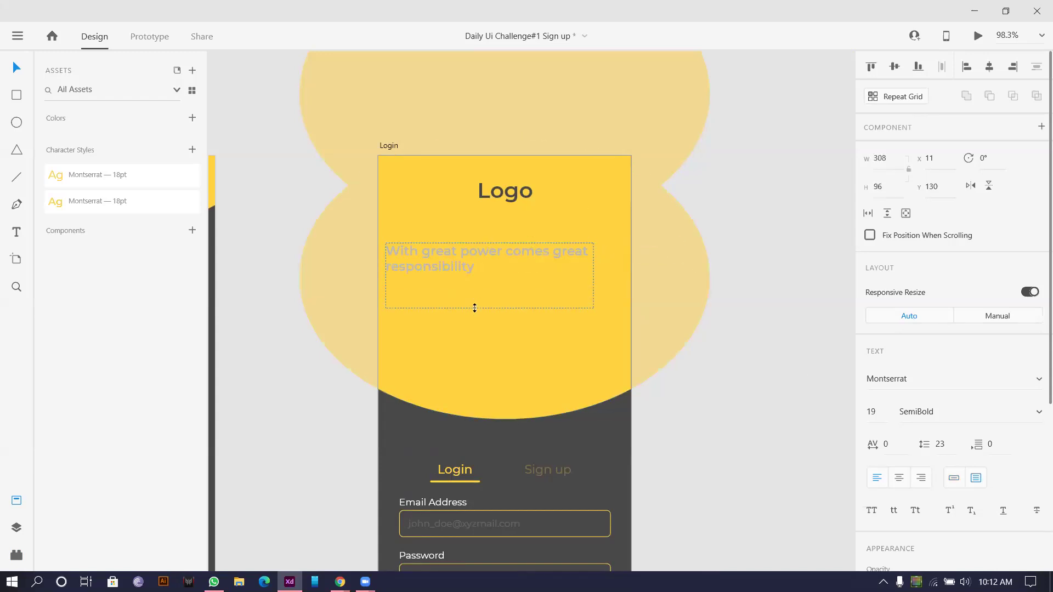
left_click(895, 485)
Step: Set the quote's font to 16 pt Medium weight
left_click(880, 412)
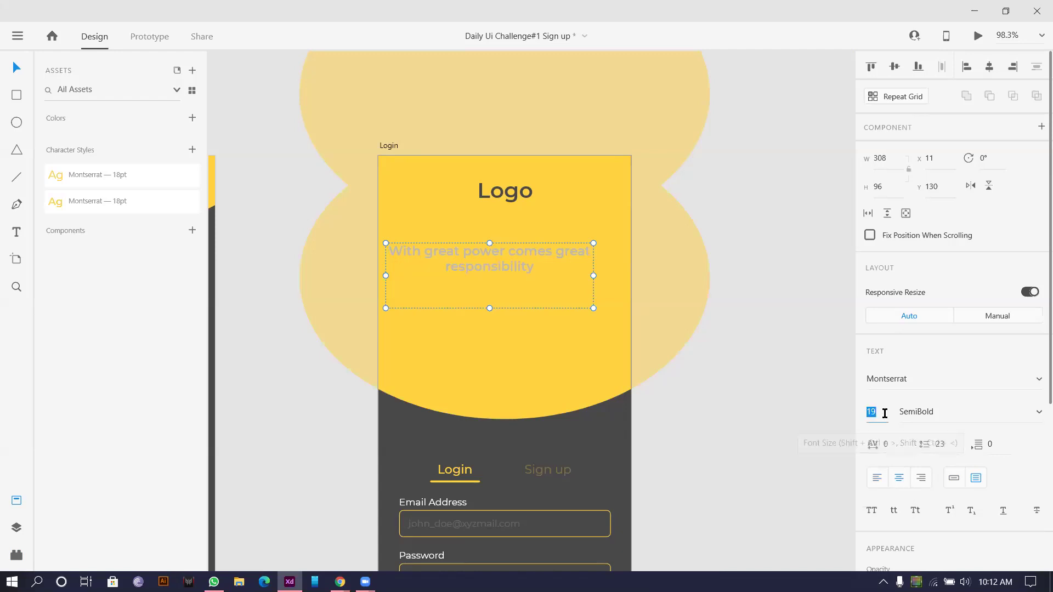
key("Down")
key("Down")
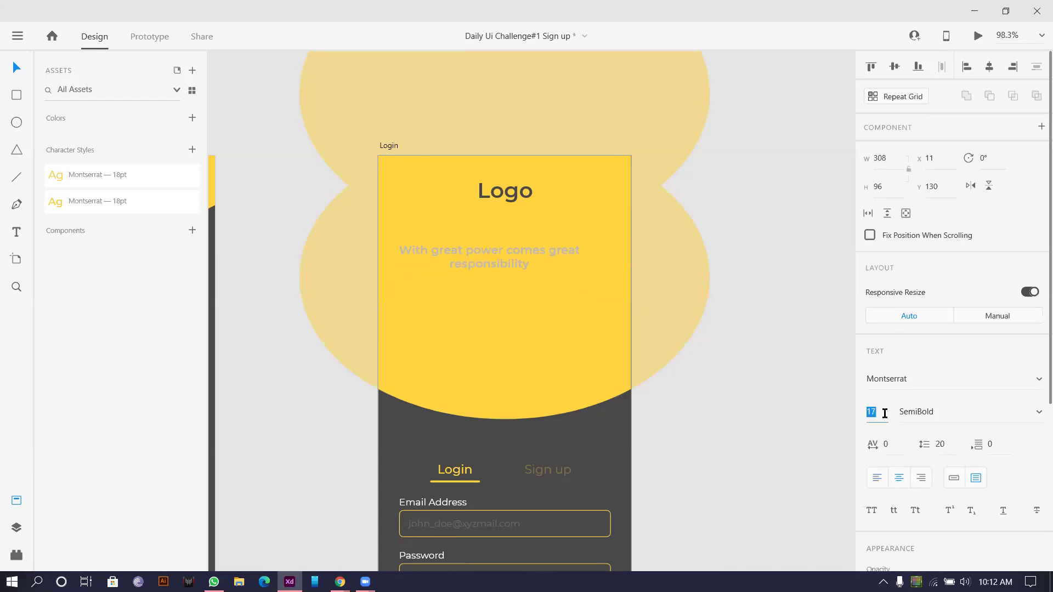
key("Down")
left_click(946, 405)
key("Up")
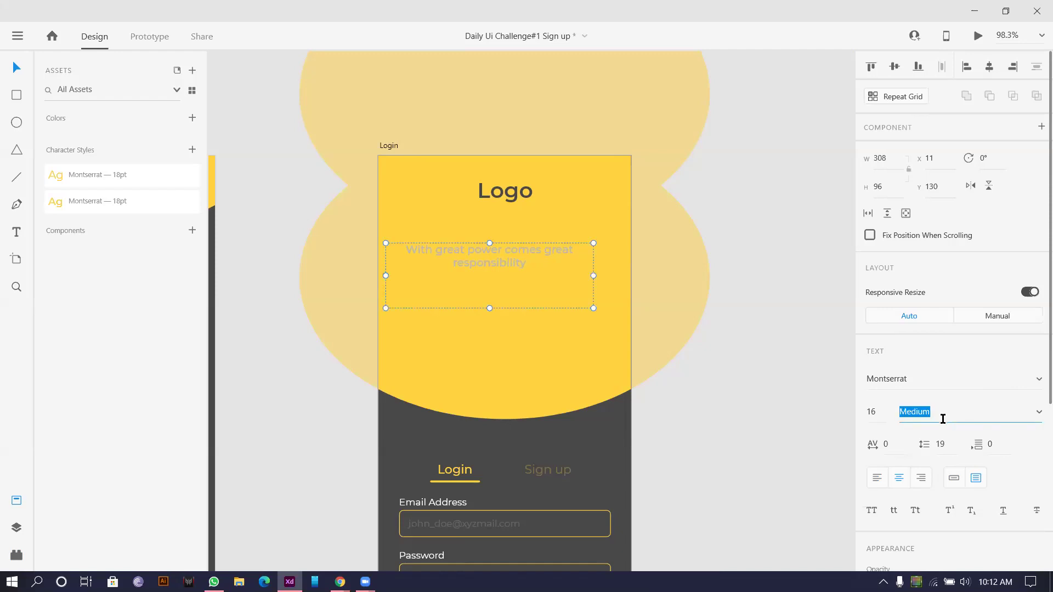
Step: Eyedrop a dark grey fill for the quote and centre it on the Login artboard
scroll(938, 439, "down", 3)
left_click(899, 505)
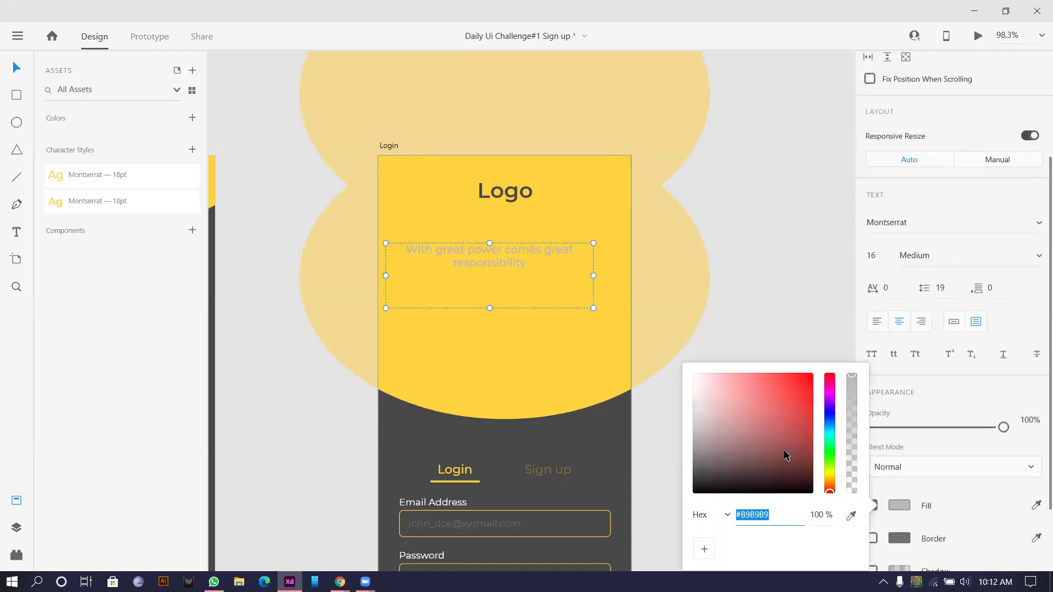
left_click(1036, 505)
left_click(562, 441)
left_click_drag(491, 260, 507, 265)
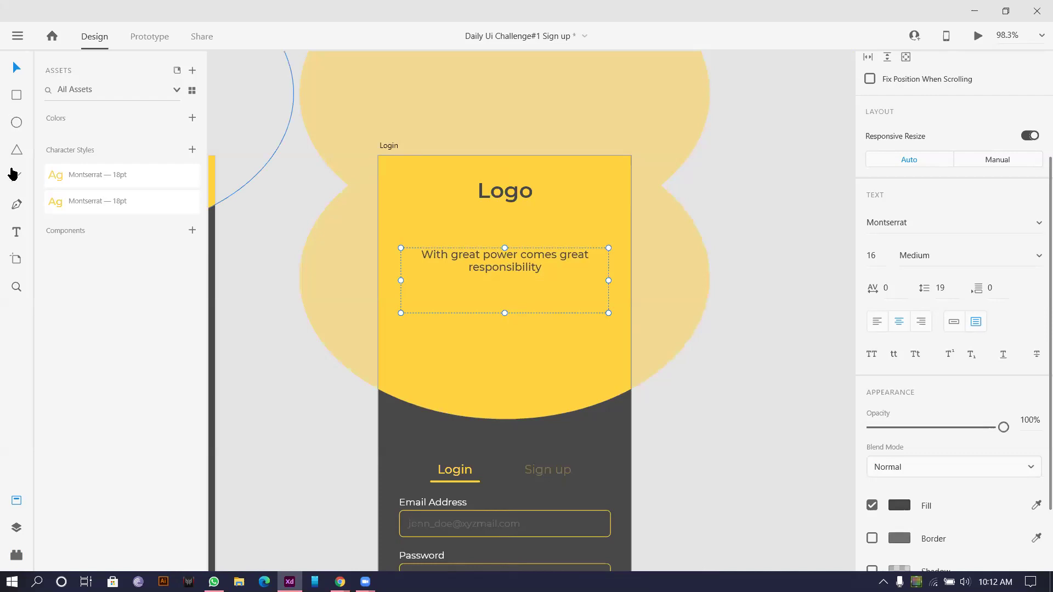
Step: Replace the quote box's text with '-Stan Lee' in Title Case
left_click(14, 232)
double_click(539, 296)
key("BackSpace")
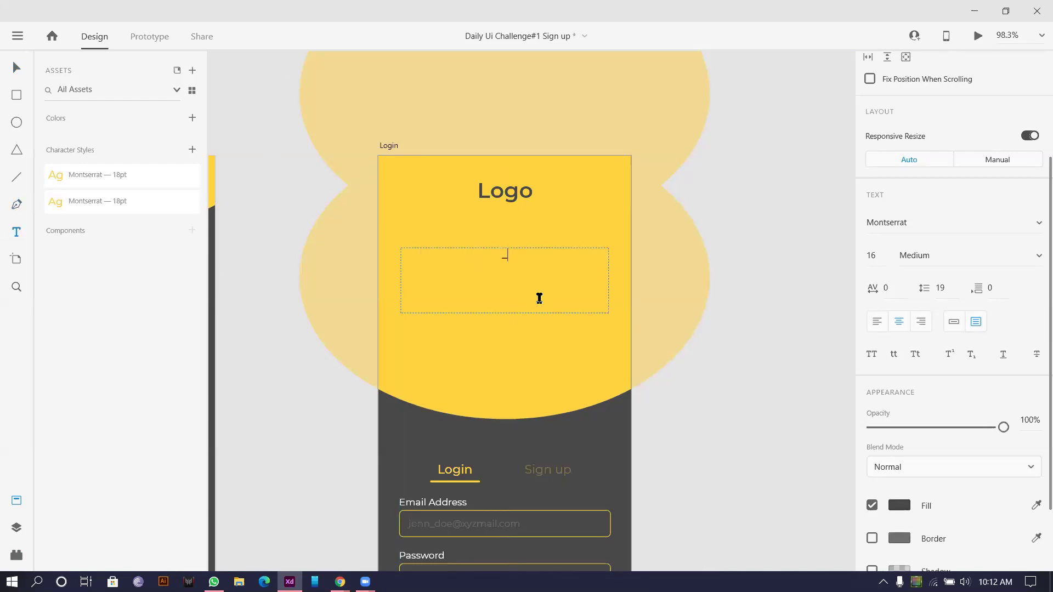
type("_Stann")
key("BackSpace")
key("BackSpace")
key("BackSpace")
key("BackSpace")
type("tan lee")
double_click(517, 255)
left_click_drag(517, 255, 481, 256)
scroll(893, 395, "down", 3)
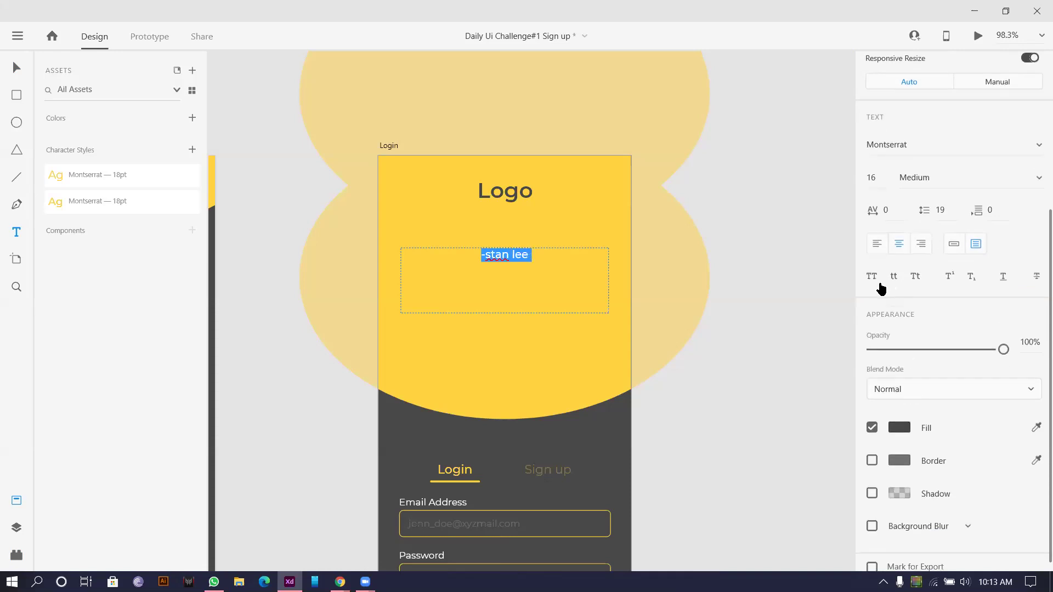
left_click(915, 277)
key("Escape")
Step: Undo the change to restore the original quote text
scroll(477, 244, "up", 2)
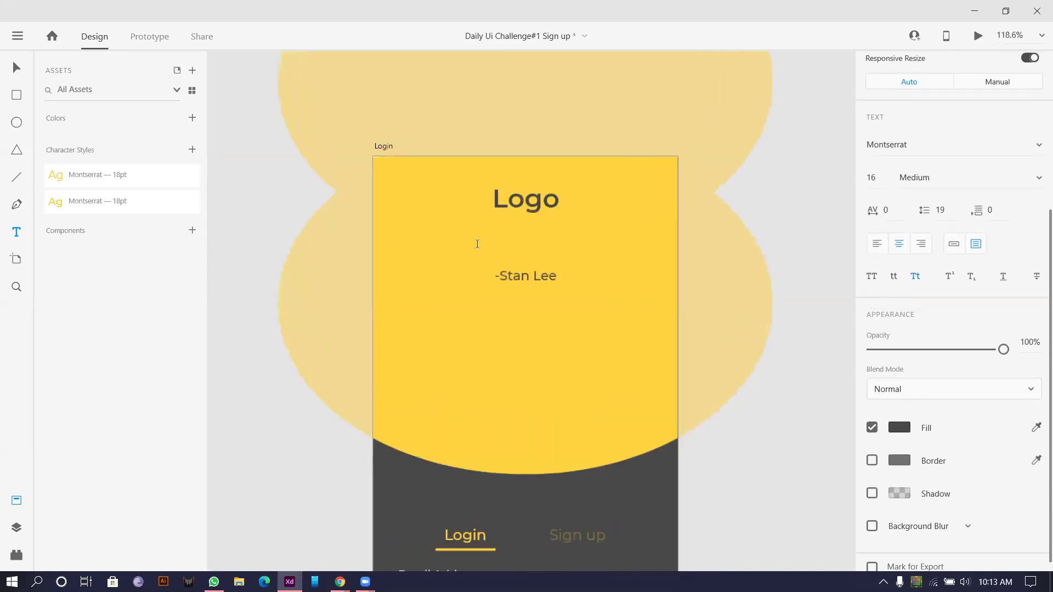
scroll(477, 244, "up", 1)
double_click(554, 296)
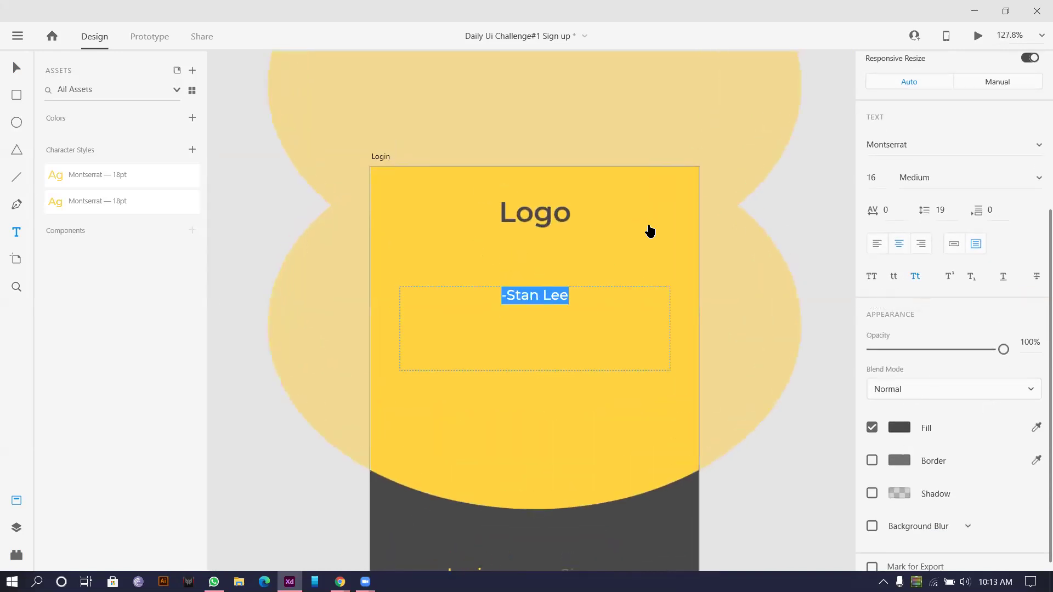
key("Escape")
key("ctrl+z")
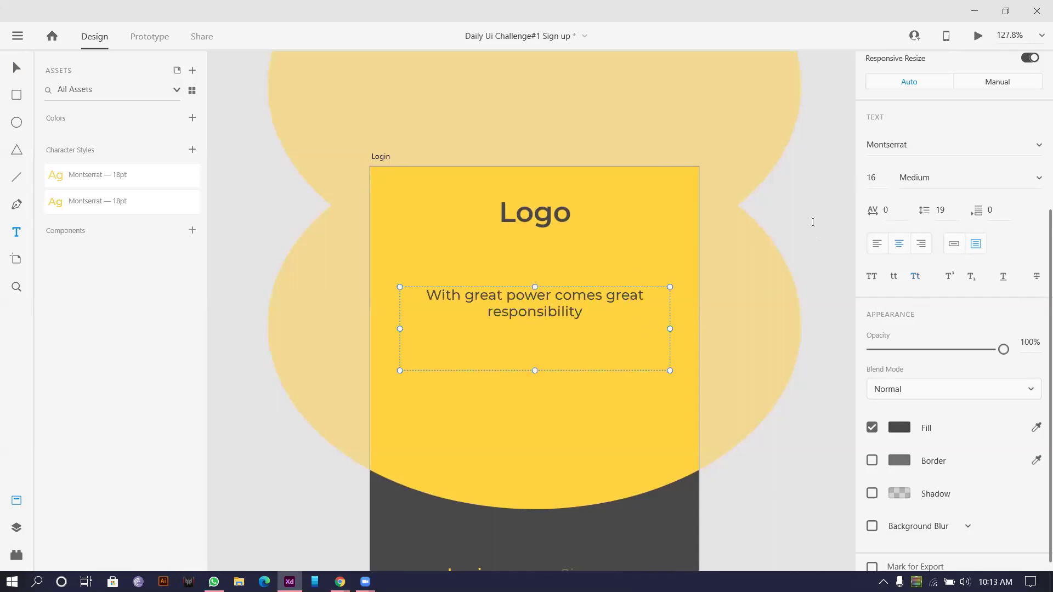
Step: Alt-drag a copy of the quote box below it and change its text to '-stan lee'
left_click(6, 69)
left_click_drag(496, 309, 498, 376)
double_click(541, 360)
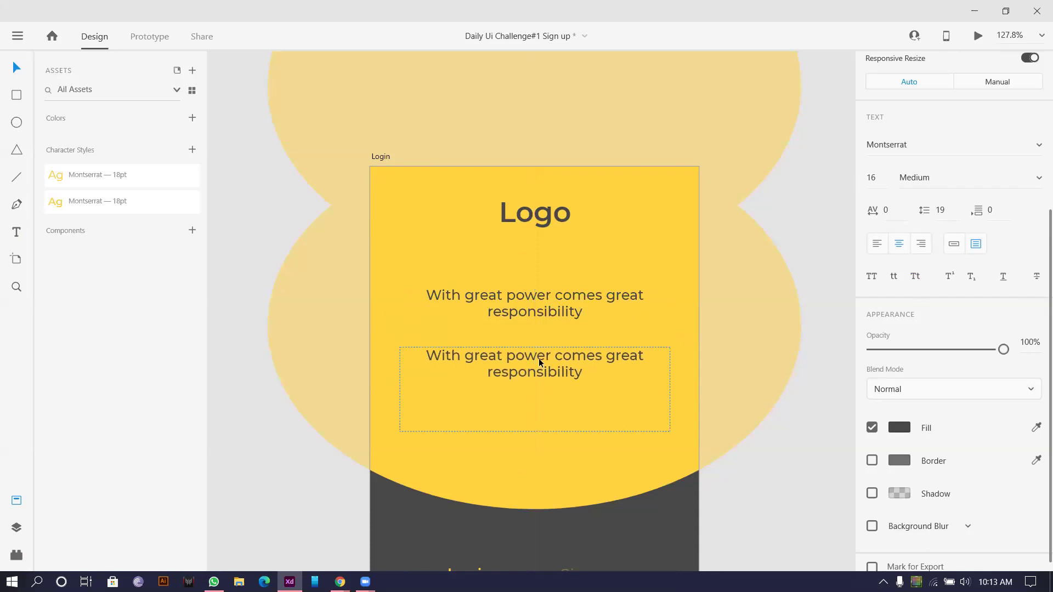
key("BackSpace")
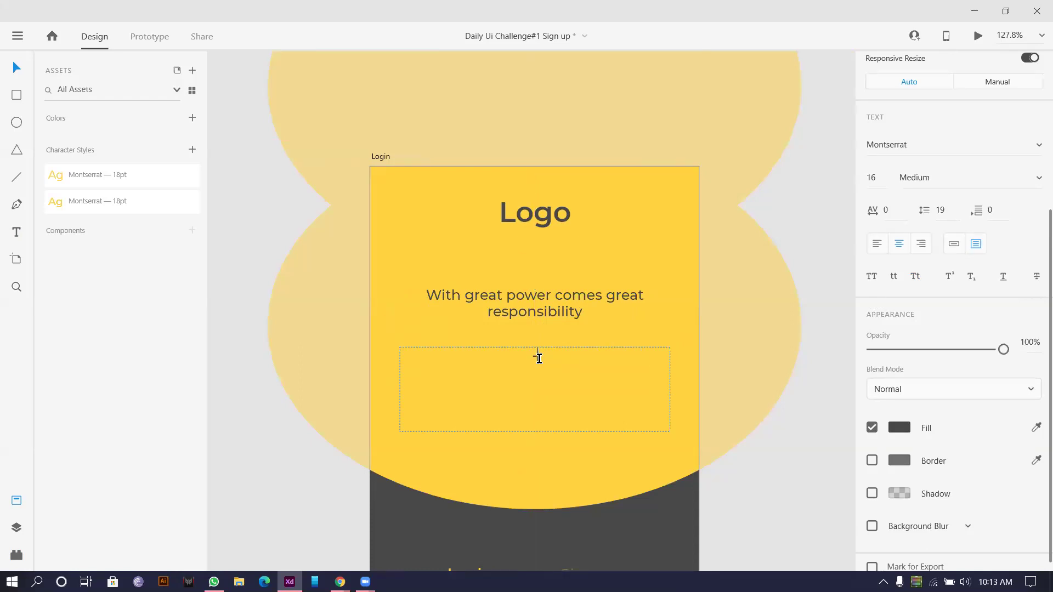
type("-stan lee")
left_click(909, 276)
key("Escape")
Step: Title Case the '-Stan Lee' credit, fit its box, and place it under the quote's right end
left_click(916, 278)
left_click(473, 377)
left_click(953, 244)
left_click_drag(530, 364, 612, 366)
left_click(537, 313, "shift")
left_click(772, 478)
scroll(772, 479, "down", 5, "ctrl")
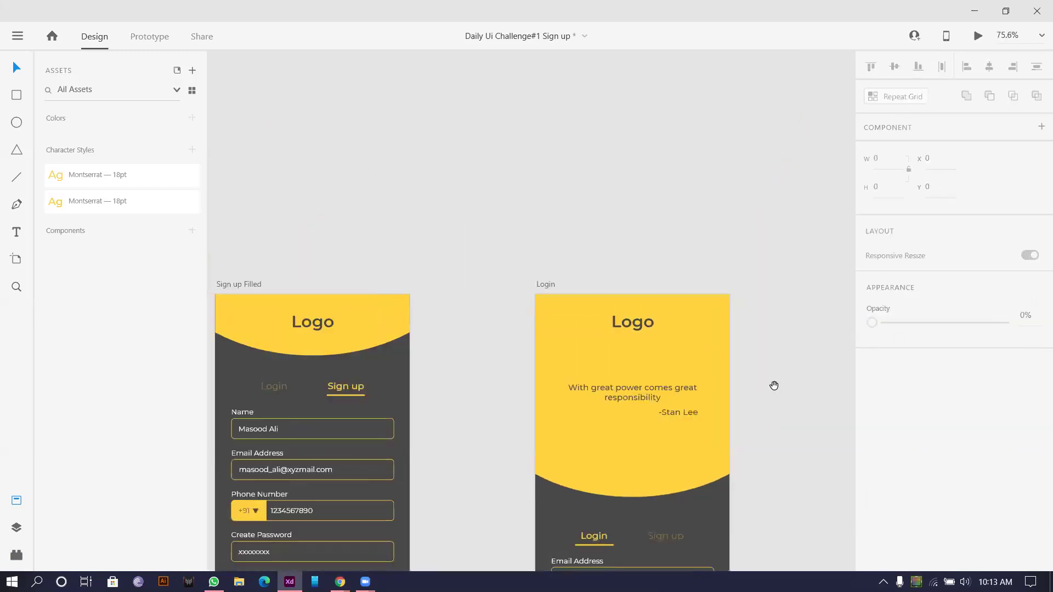
scroll(700, 236, "down", 3)
scroll(700, 236, "down", 4, "ctrl")
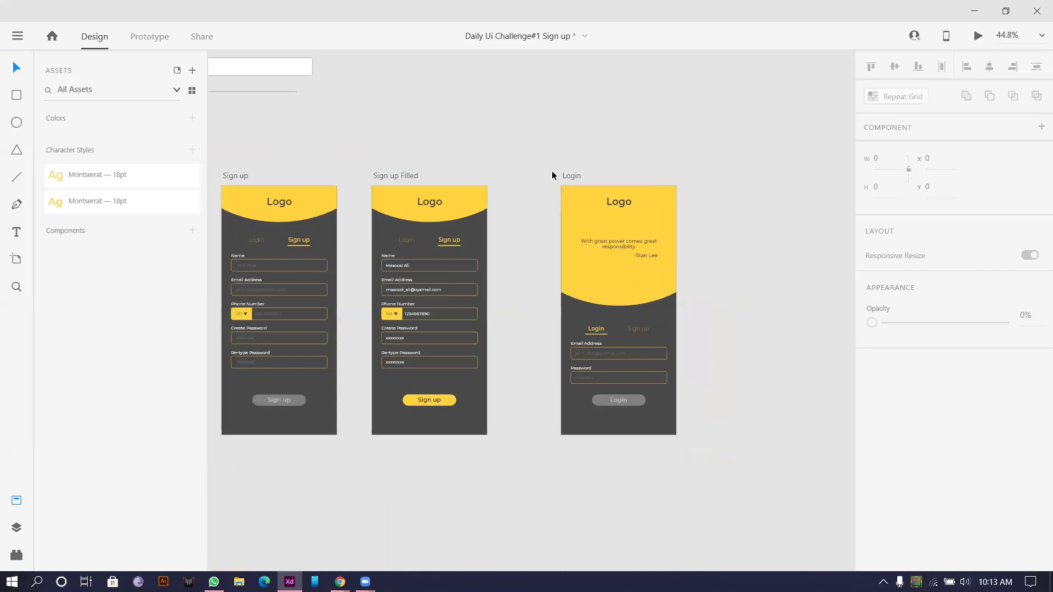
left_click_drag(570, 176, 709, 174, "alt")
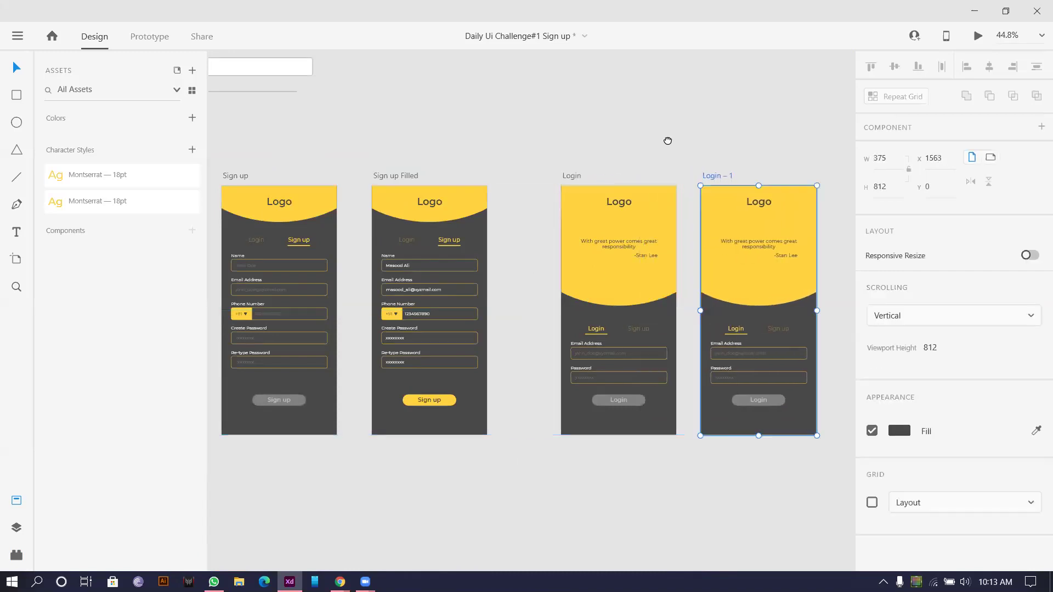
scroll(677, 189, "up", 5, "ctrl")
double_click(637, 206)
left_click_drag(634, 205, 725, 206)
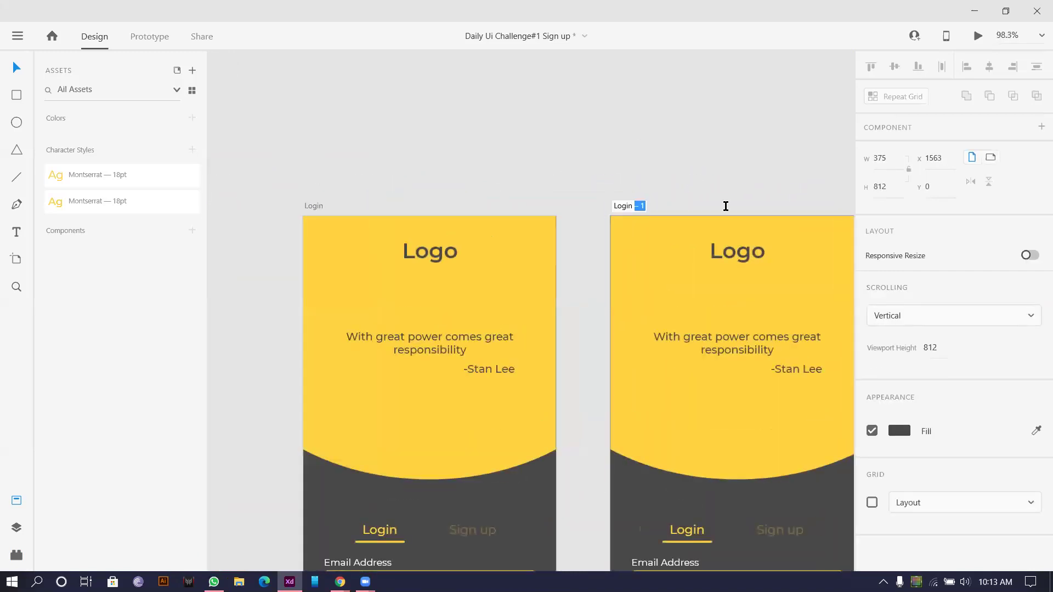
type("Filled")
key("Return")
scroll(554, 164, "down", 6, "ctrl")
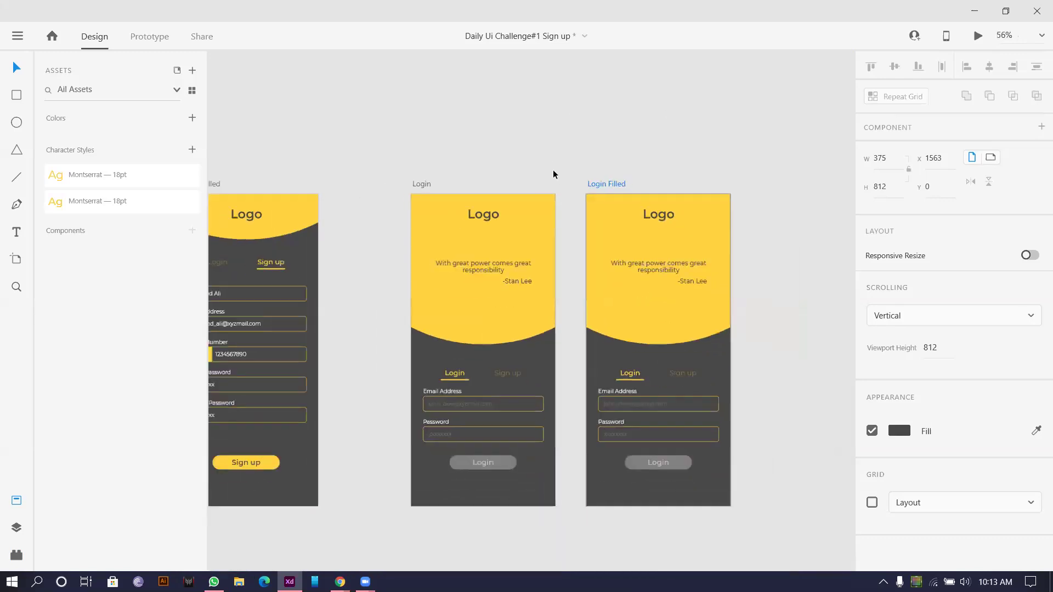
scroll(577, 261, "down", 2, "ctrl")
scroll(539, 203, "up", 6, "ctrl")
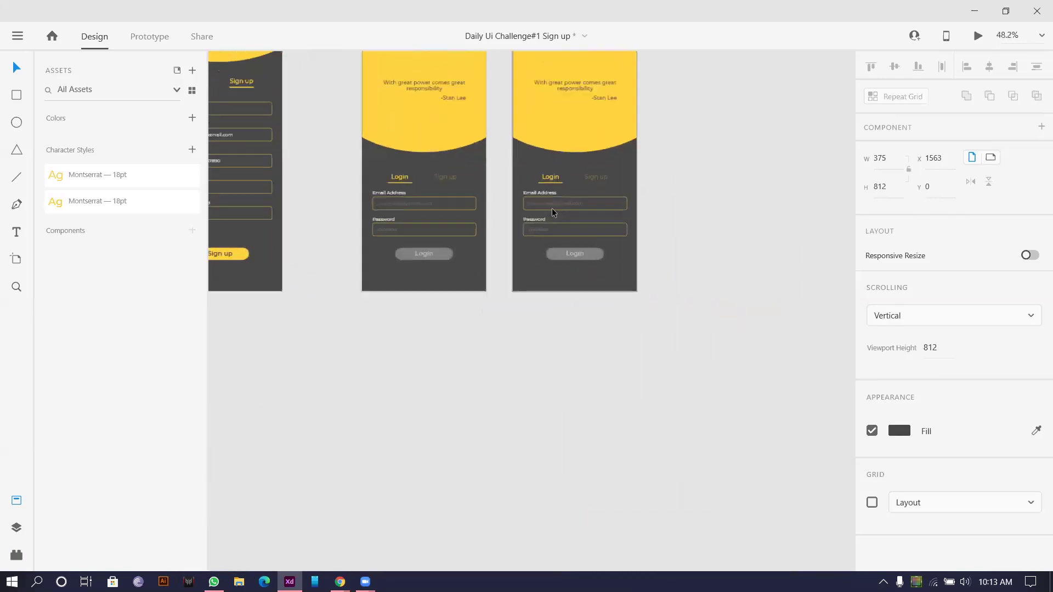
left_click(557, 195)
scroll(383, 164, "left", 4)
scroll(302, 126, "down", 2, "ctrl")
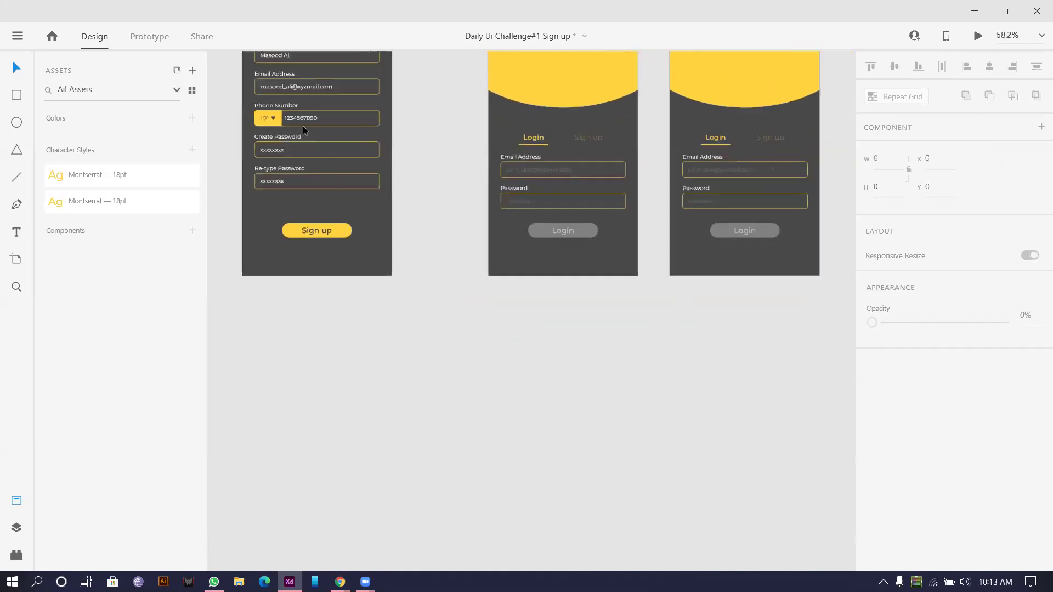
double_click(292, 86)
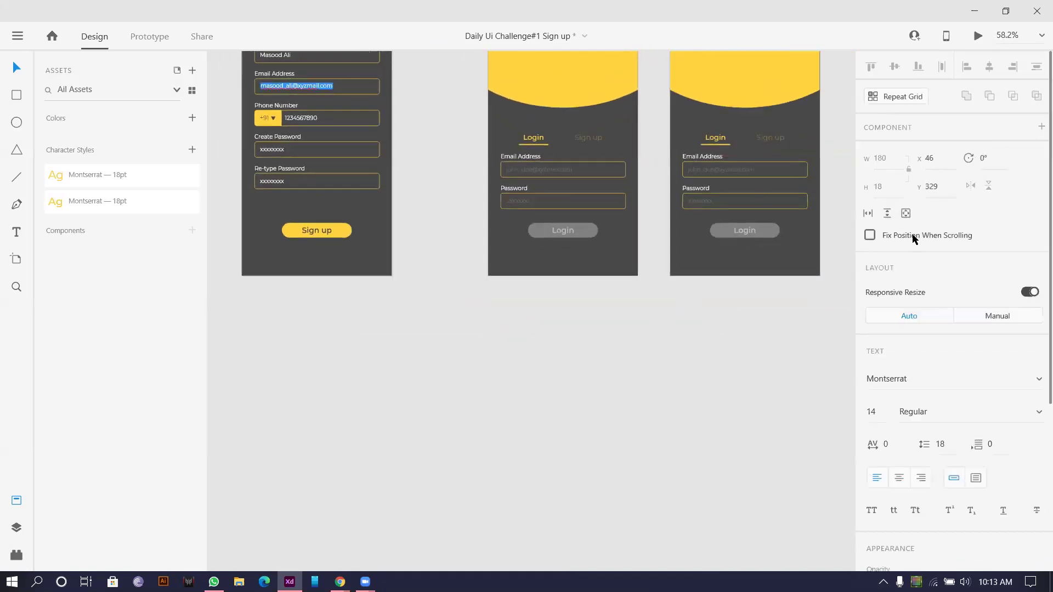
key("ctrl+c")
left_click(709, 166)
double_click(709, 166)
key("ctrl+v")
left_click(688, 201, "shift")
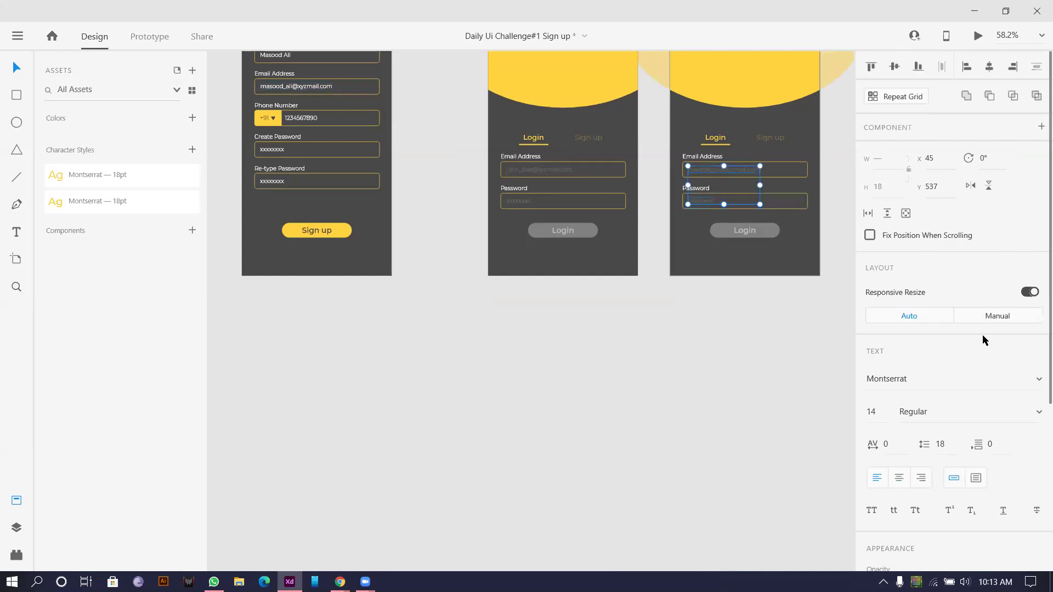
scroll(932, 428, "down", 4)
left_click_drag(895, 345, 1006, 344)
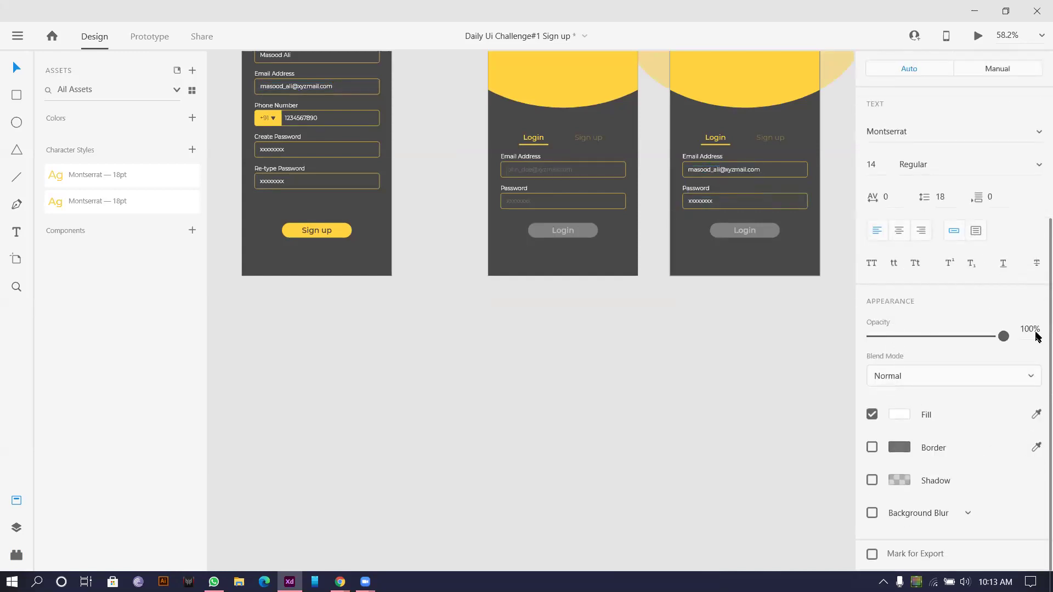
left_click(522, 236)
double_click(740, 229)
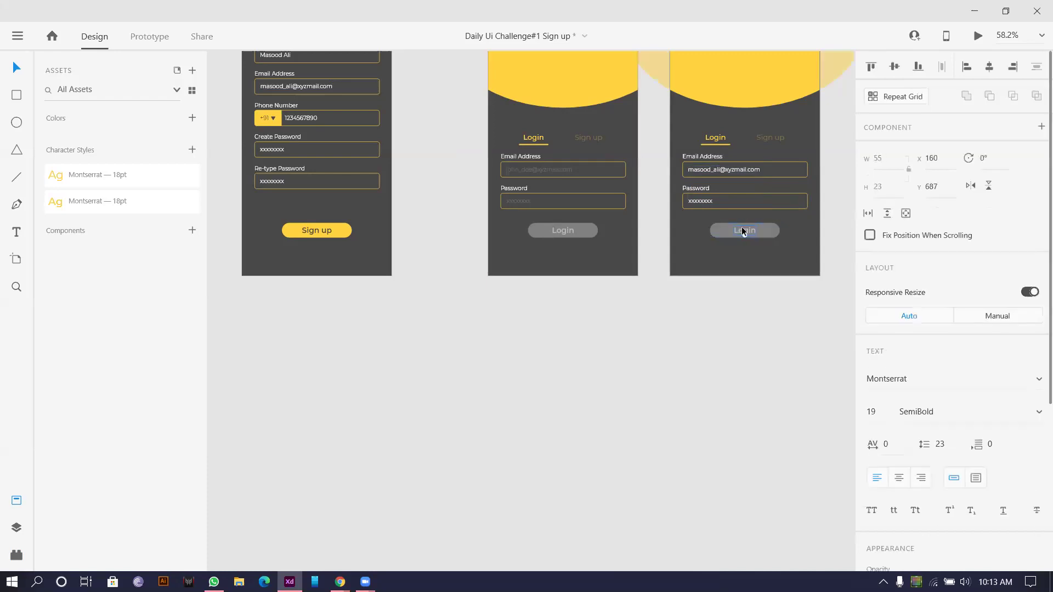
scroll(936, 393, "down", 3)
scroll(937, 392, "down", 3)
left_click(1036, 414)
left_click(562, 250)
left_click(779, 240)
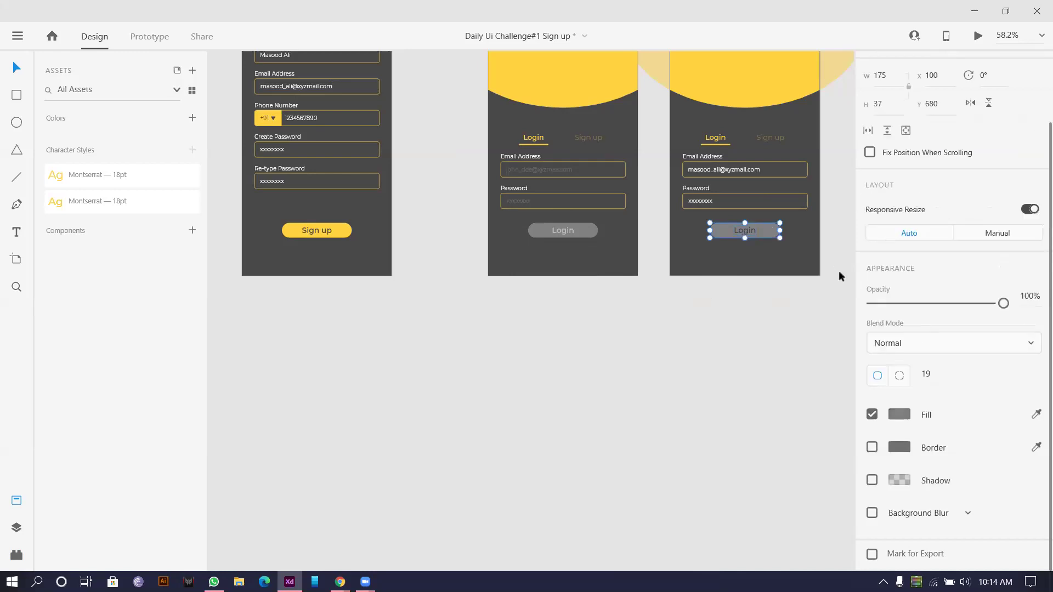
left_click(1035, 412)
left_click(785, 90)
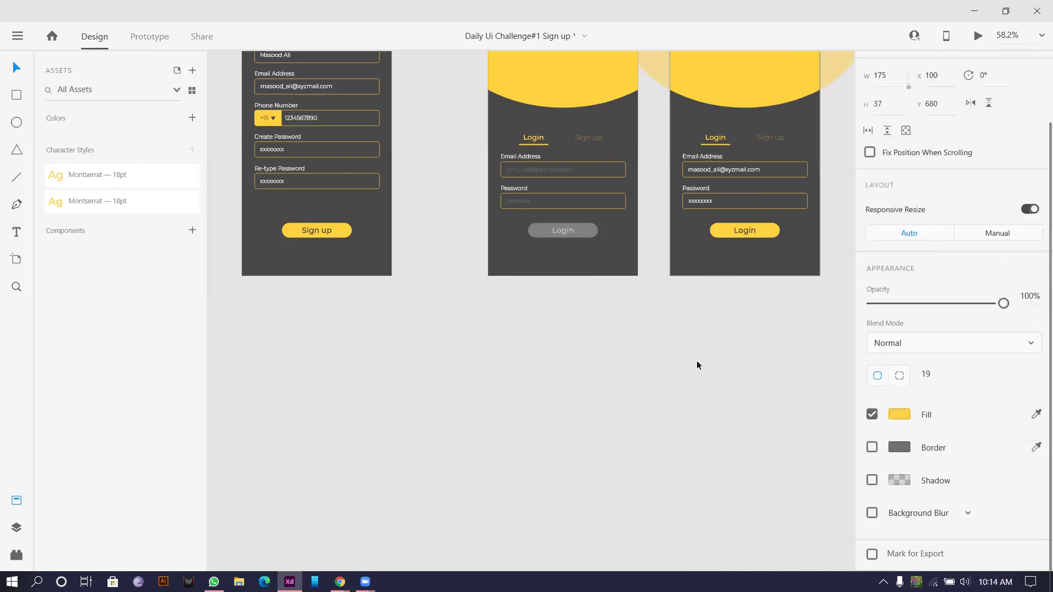
left_click(697, 360)
key("ctrl+0")
scroll(565, 315, "up", 3)
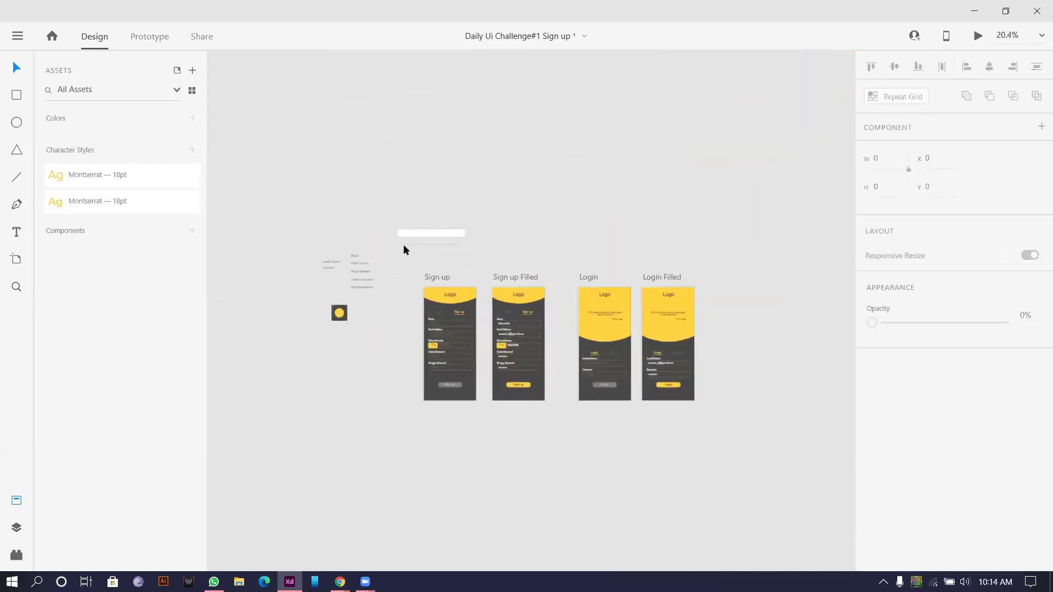
scroll(679, 255, "down", 2)
scroll(541, 279, "up", 4)
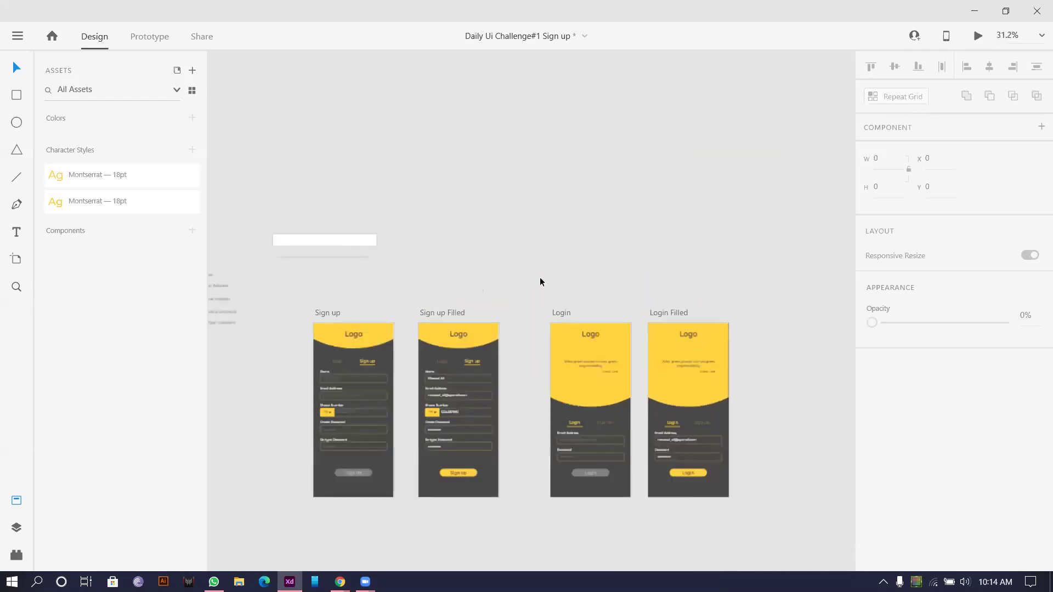
scroll(532, 231, "down", 4)
scroll(447, 251, "up", 3)
scroll(354, 211, "up", 4)
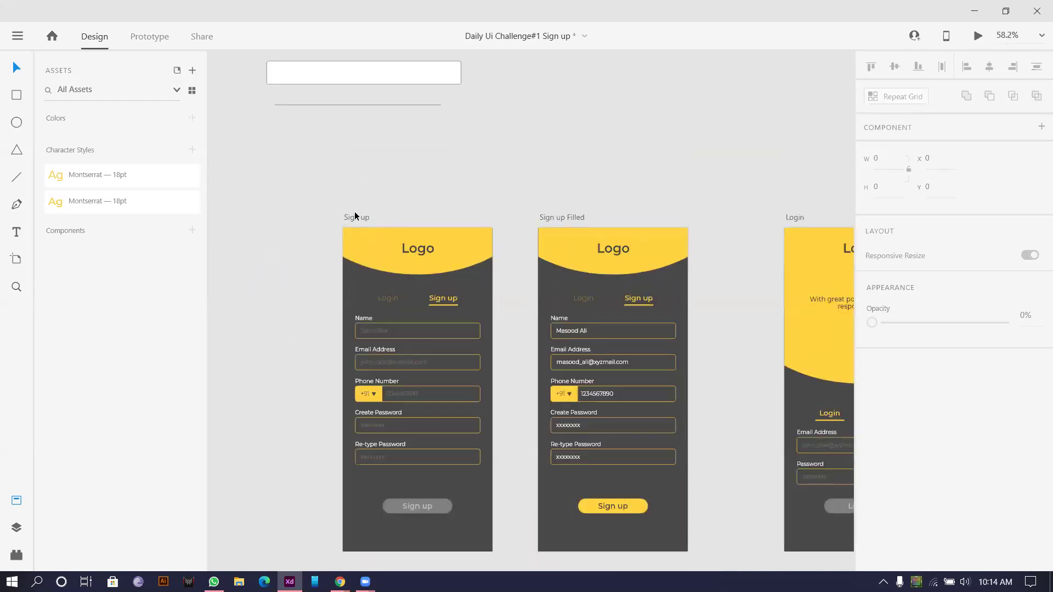
scroll(288, 172, "down", 1)
scroll(345, 171, "down", 3)
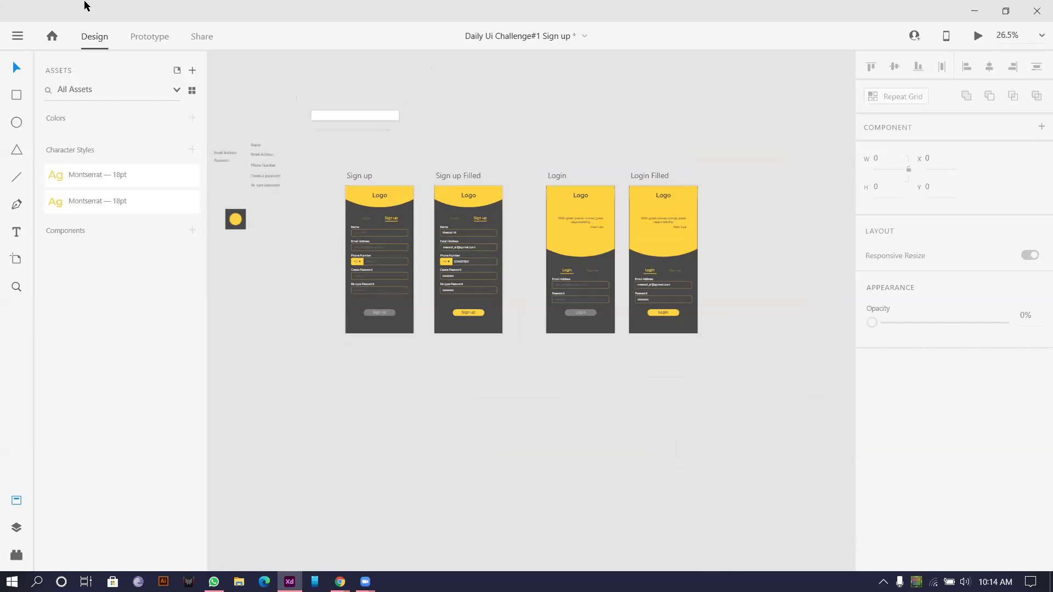
Step: Link the Login tabs on Sign up and Sign up Filled to the Login artboard
left_click(148, 36)
scroll(411, 134, "up", 2)
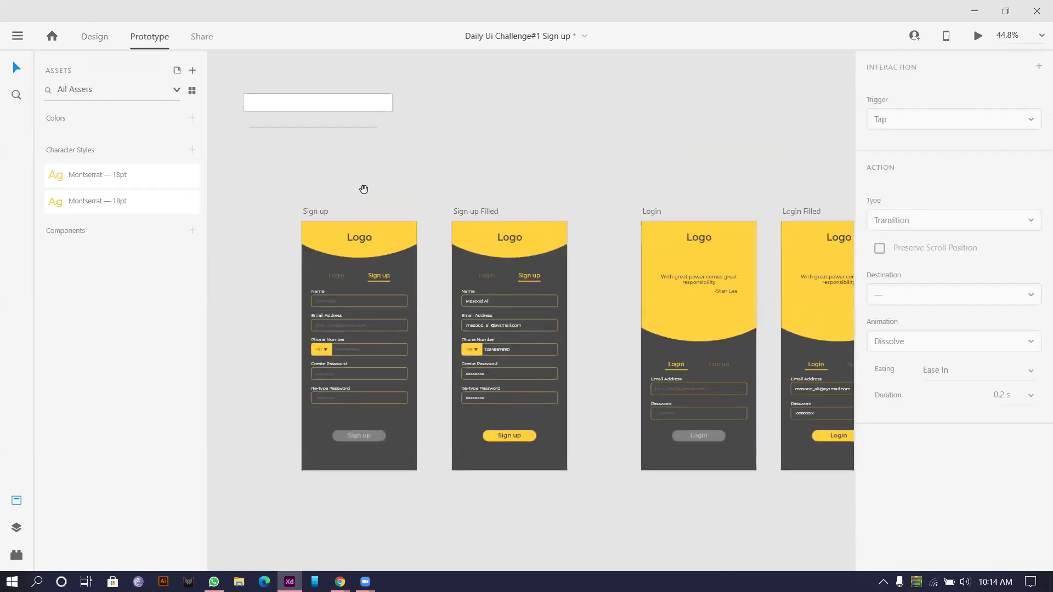
left_click(333, 279)
left_click_drag(344, 276, 579, 363)
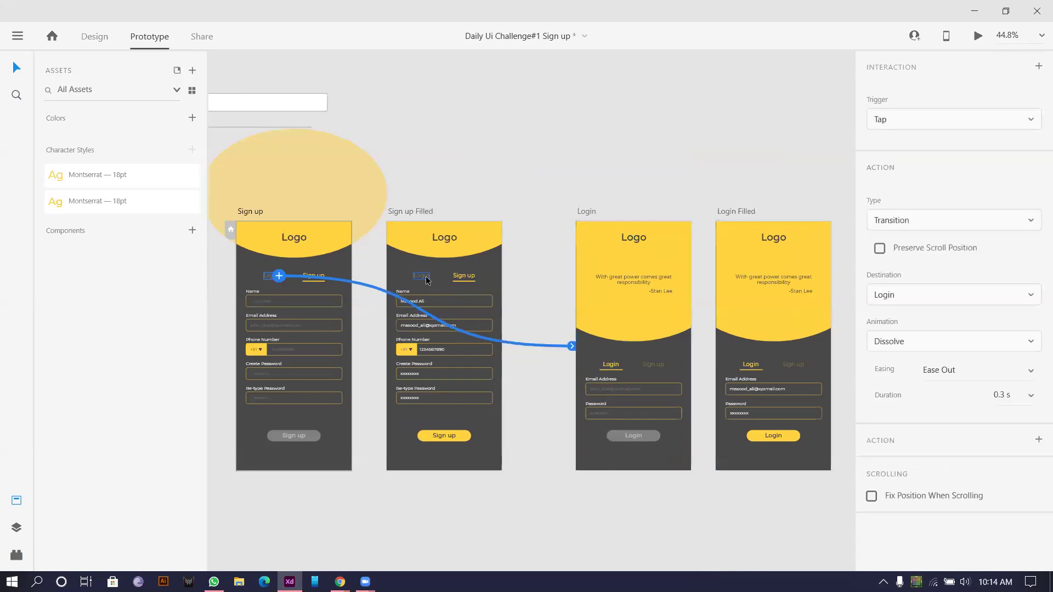
left_click(435, 280)
left_click_drag(429, 277, 779, 394)
Step: Wire the Name field on Sign up to the Sign up Filled artboard
left_click(658, 389)
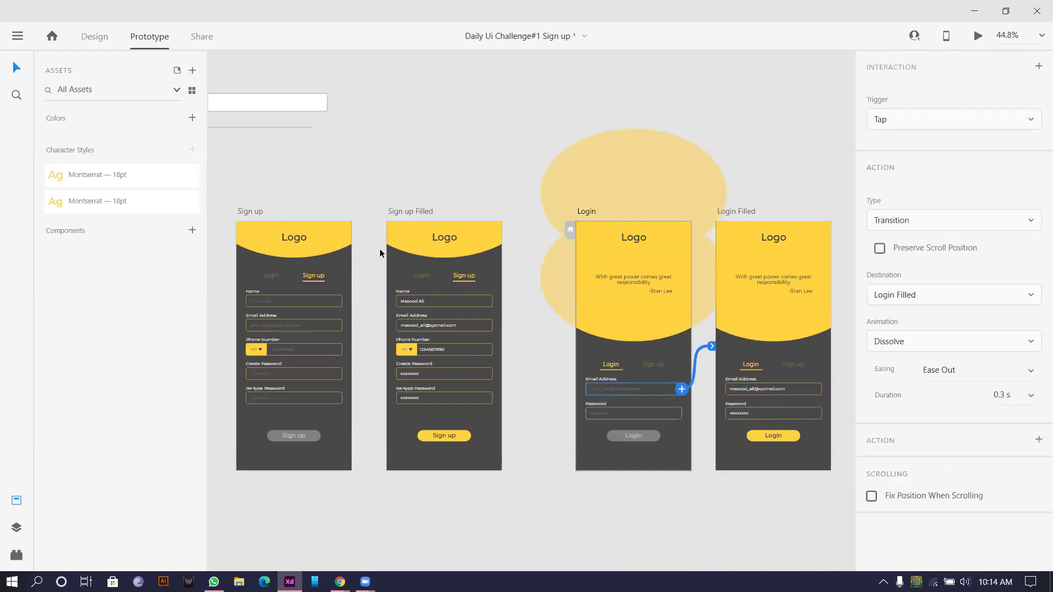
left_click(329, 302)
left_click_drag(343, 301, 461, 301)
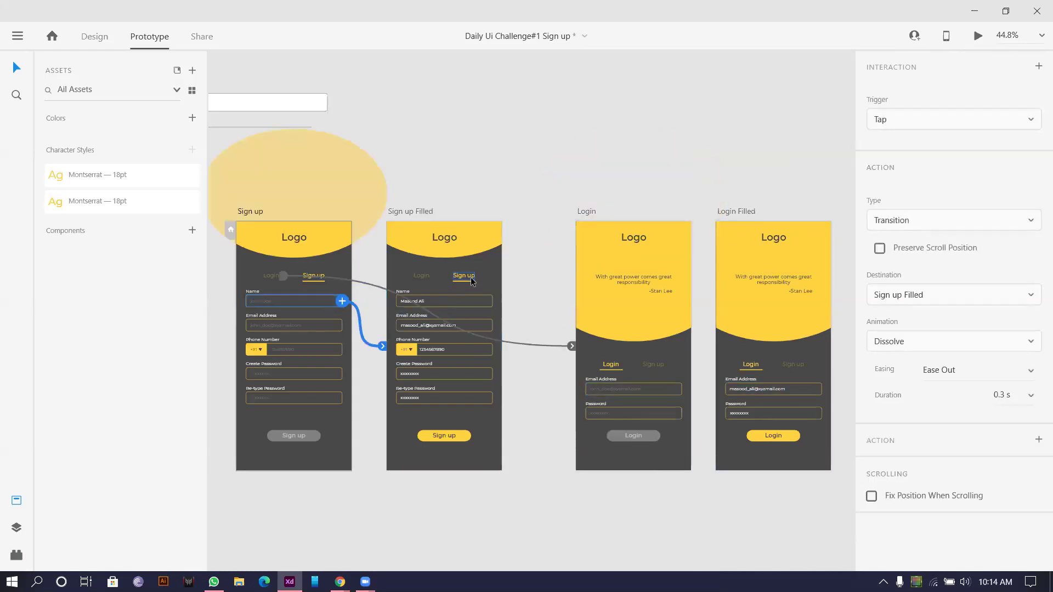
Step: Preview the prototype from Sign up and test the Login transition
left_click(249, 209)
left_click(977, 36)
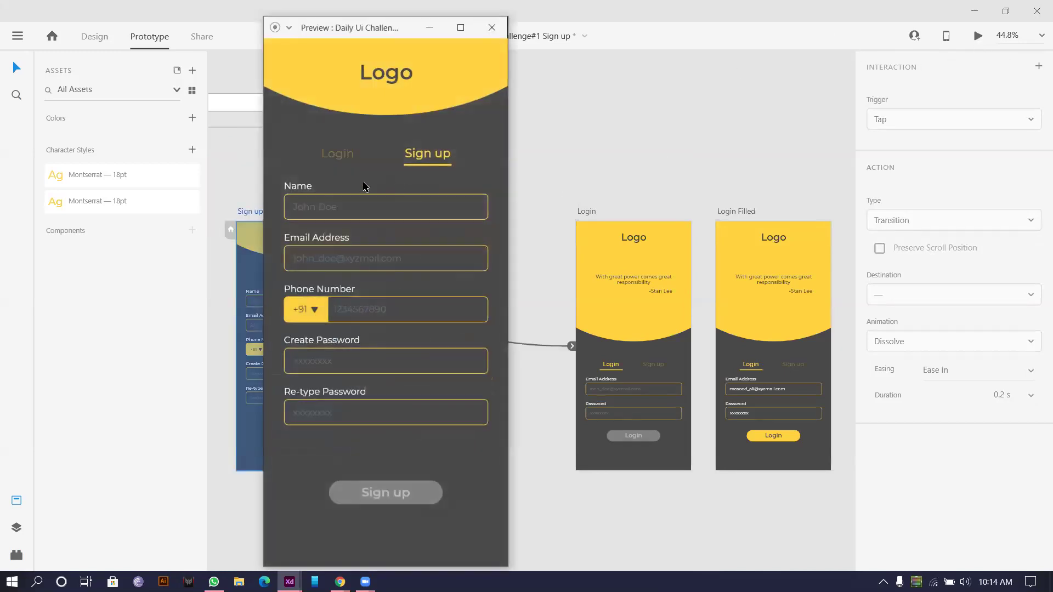
left_click(342, 158)
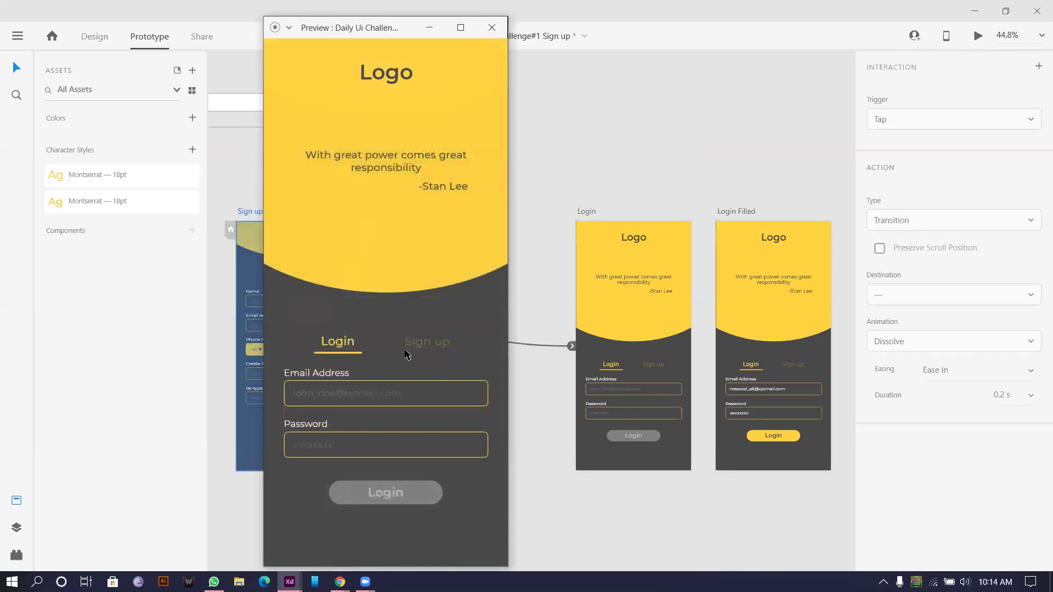
left_click(492, 28)
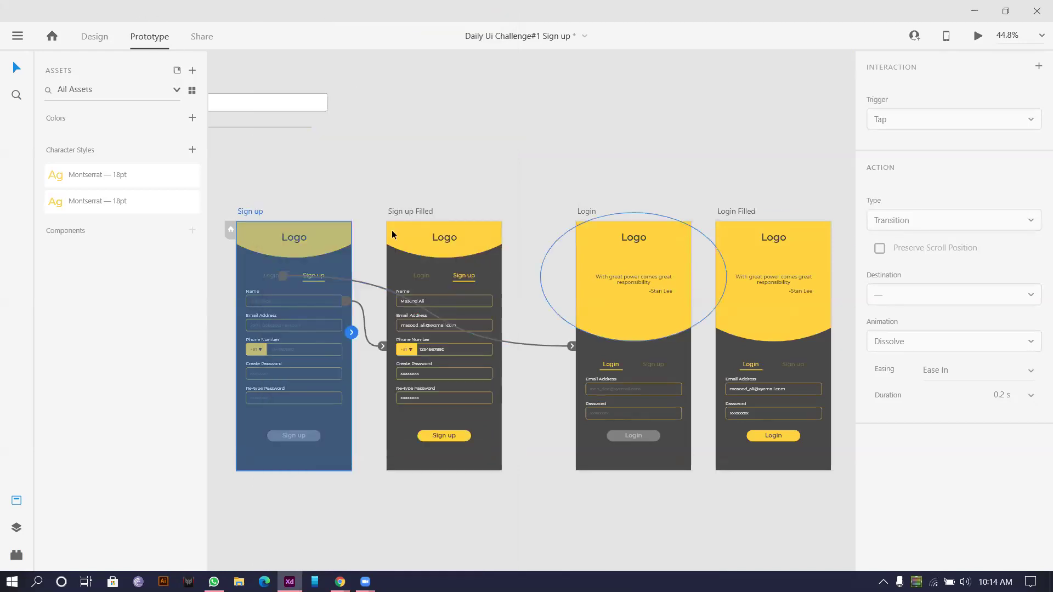
Step: Select everything and set all interactions to Auto-Animate with Ease In-Out easing
left_click(260, 181)
key("ctrl+a")
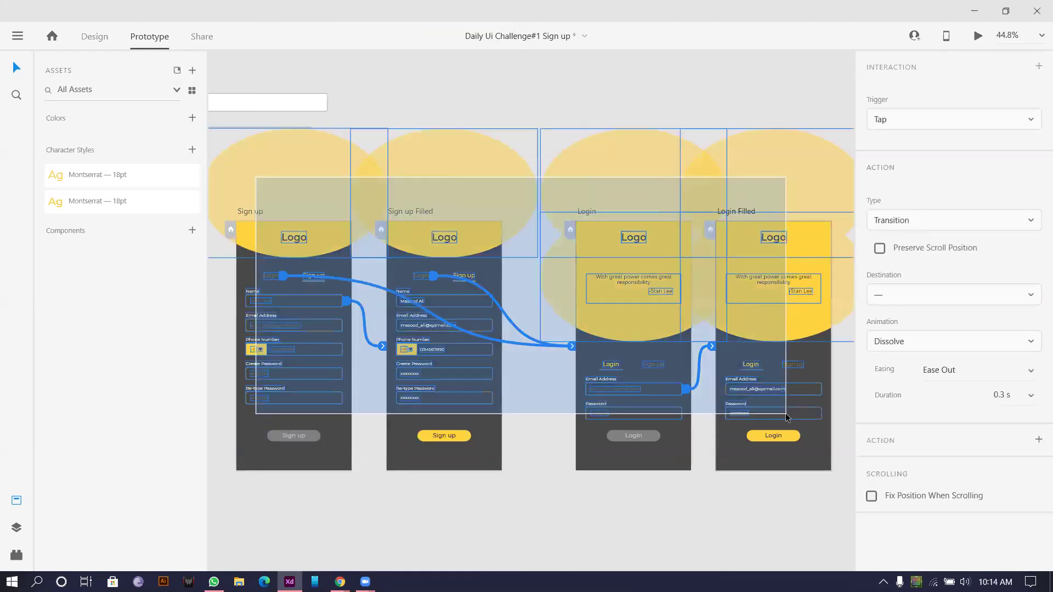
left_click(990, 221)
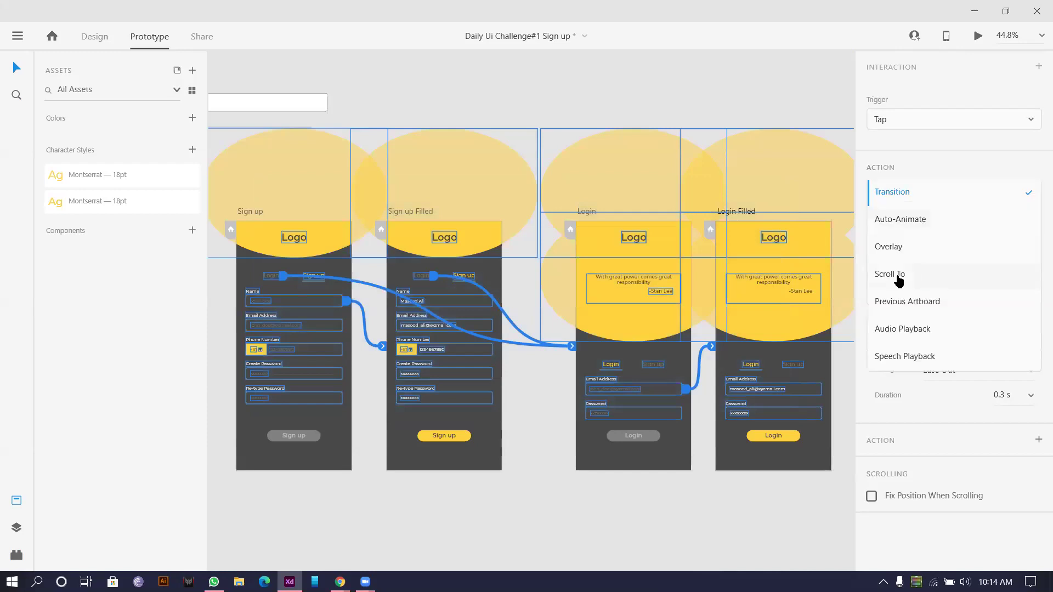
left_click(893, 220)
left_click(1026, 279)
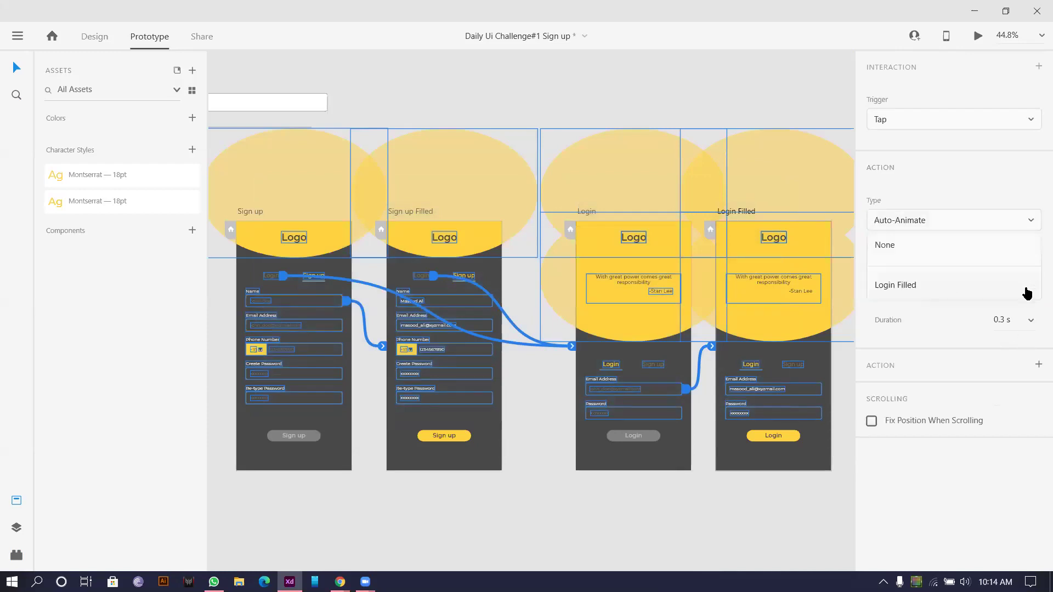
left_click(901, 340)
left_click(1031, 301)
left_click(970, 351)
Step: Preview from the Sign up screen and tap Login to check the animation
left_click(250, 211)
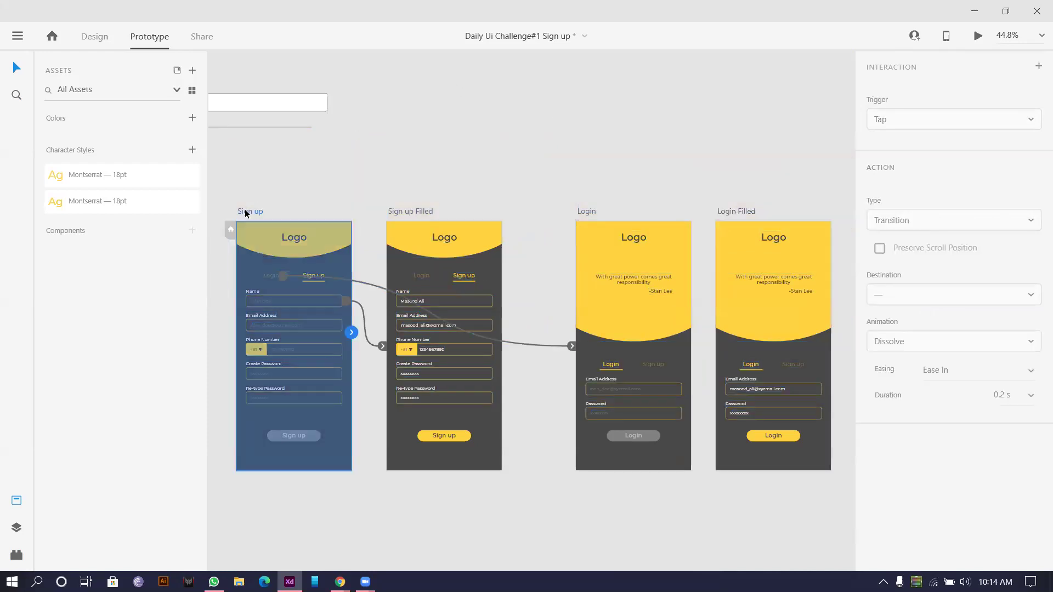
left_click(975, 37)
left_click(346, 157)
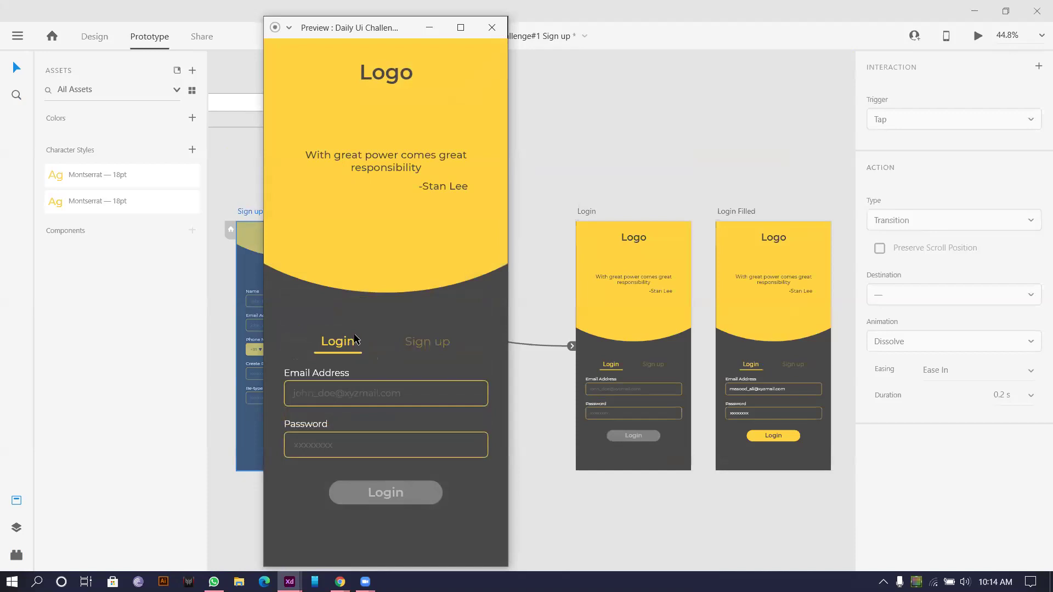
left_click(491, 28)
Step: Link the Sign up tabs on Login and Login Filled back to the Sign up artboard
left_click(646, 364)
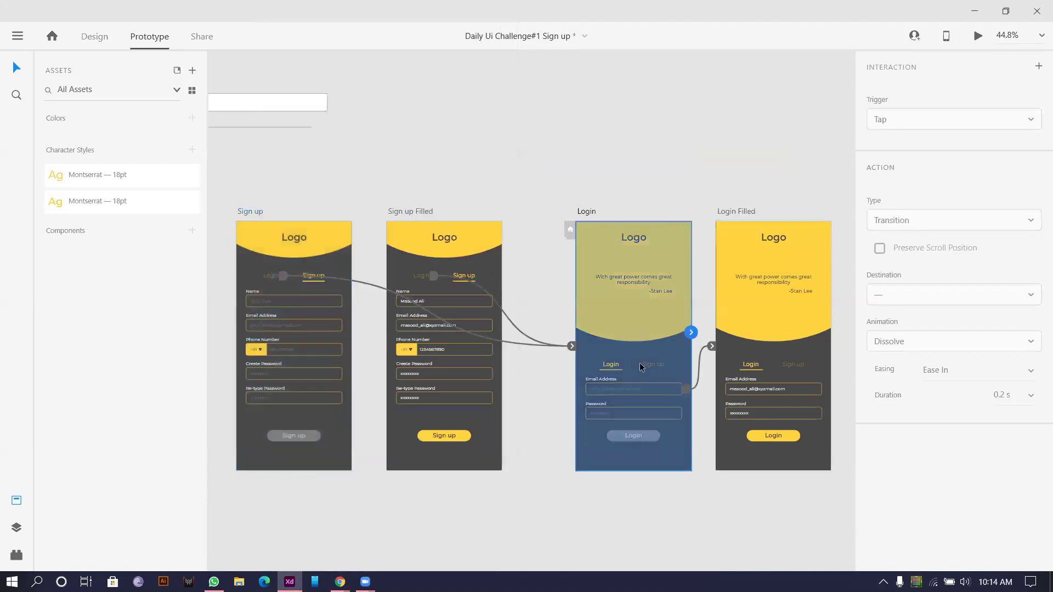
left_click(653, 366)
left_click_drag(663, 364, 273, 313)
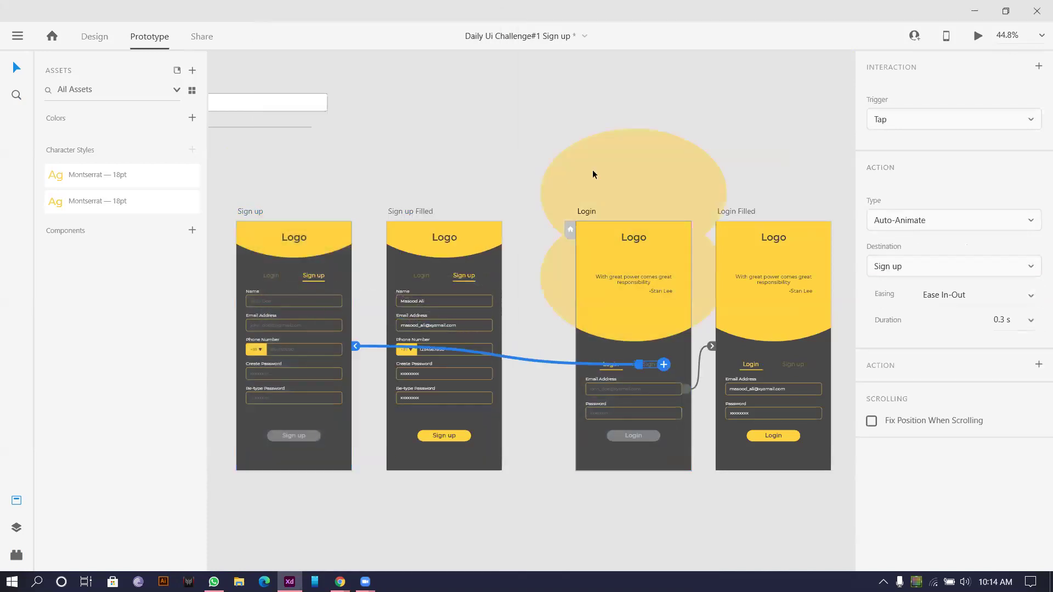
left_click(787, 366)
left_click_drag(803, 364, 299, 329)
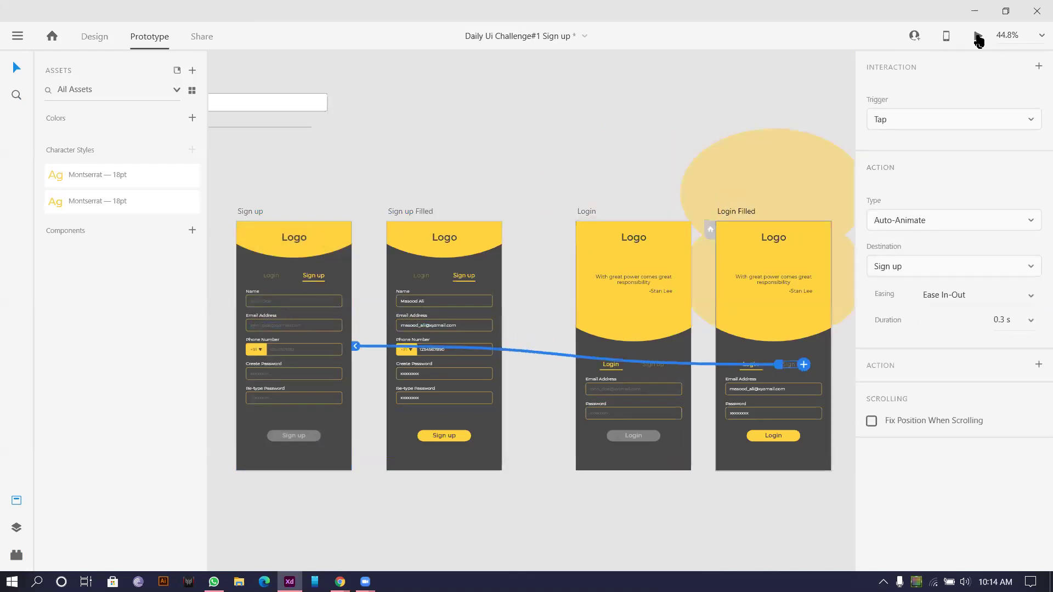
left_click(978, 36)
Step: Toggle between the Sign up and Login screens three times, then tap into the filled screens
left_click(442, 344)
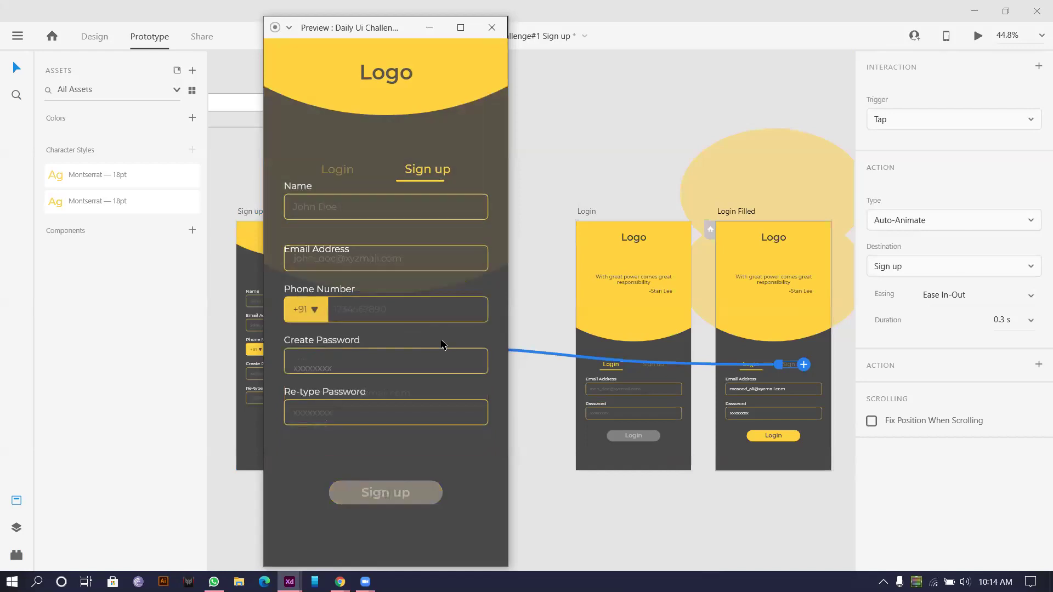
left_click(336, 158)
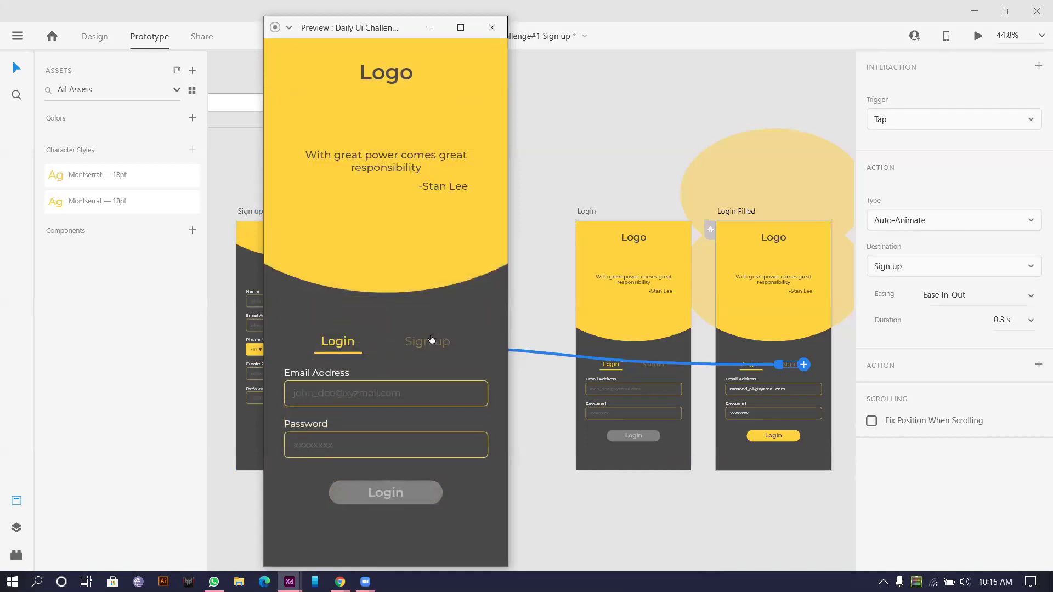
left_click(432, 340)
left_click(352, 160)
left_click(416, 342)
left_click(325, 157)
left_click(403, 388)
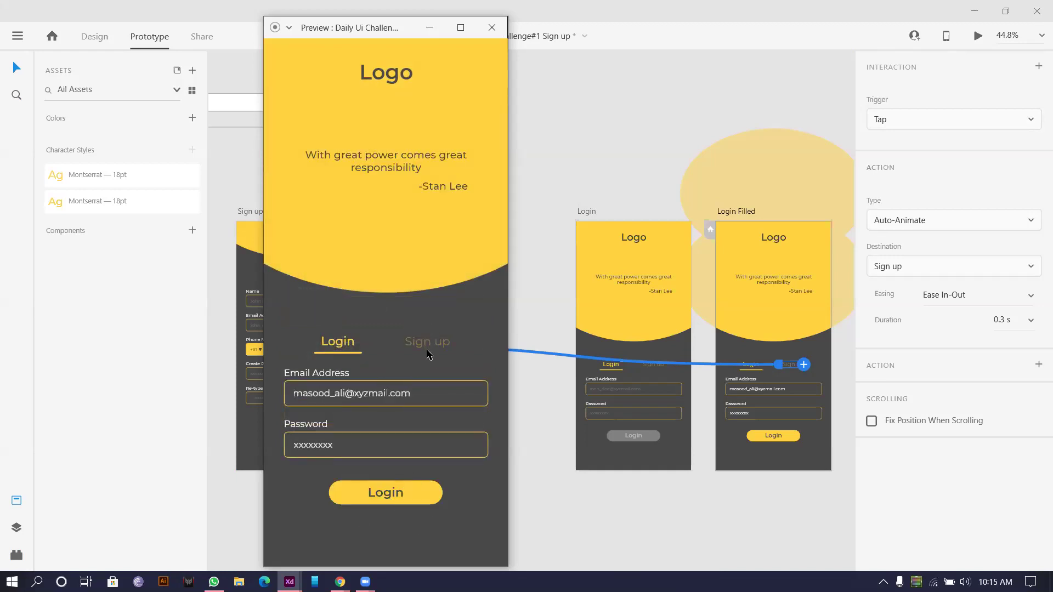
left_click(428, 349)
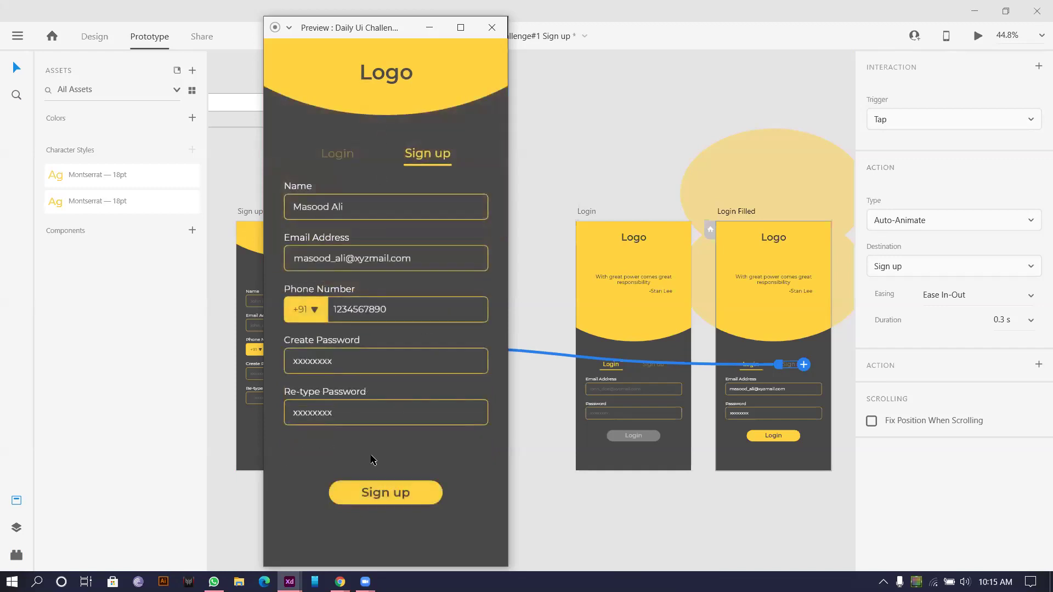
Step: Close the preview and pan the artboards back up into view
left_click(492, 27)
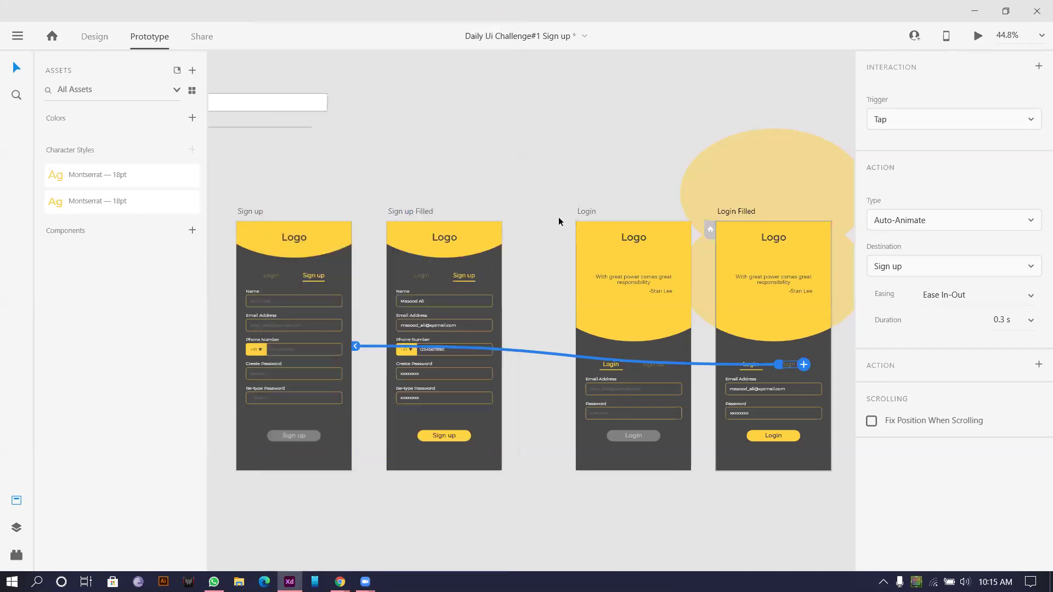
scroll(568, 124, "down", 5)
scroll(498, 130, "down", 2)
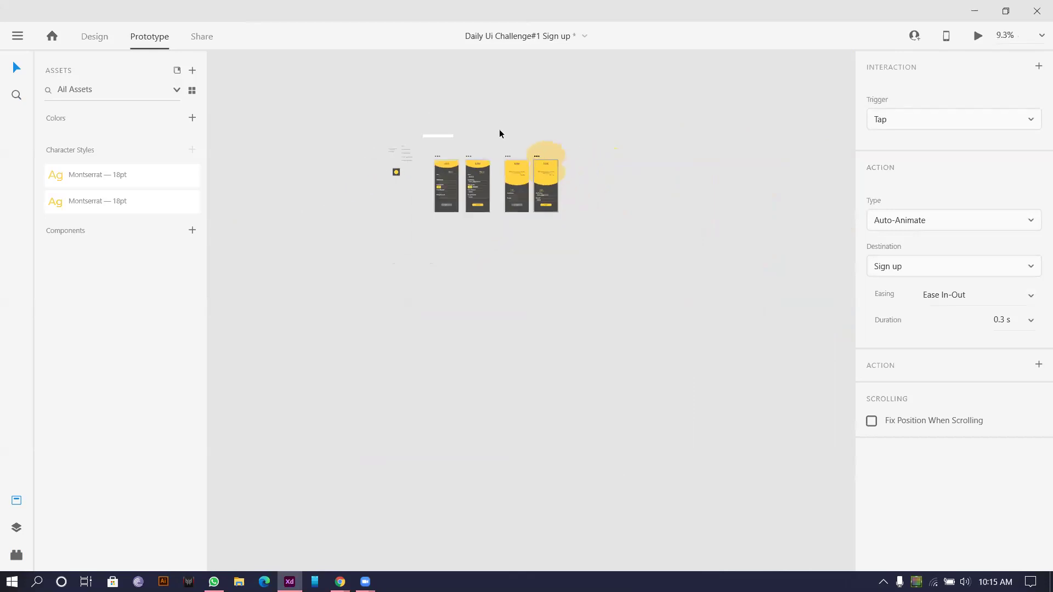
scroll(500, 143, "up", 4)
left_click_drag(419, 252, 436, 86)
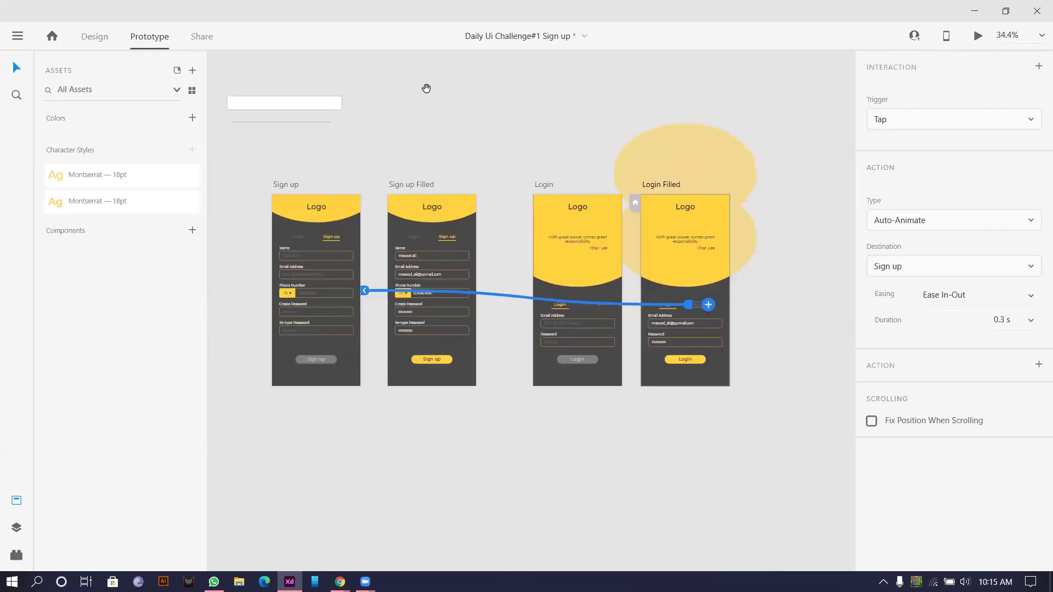
left_click(488, 476)
Step: Marquee-select the loose text box and labels on the canvas
scroll(492, 459, "down", 2)
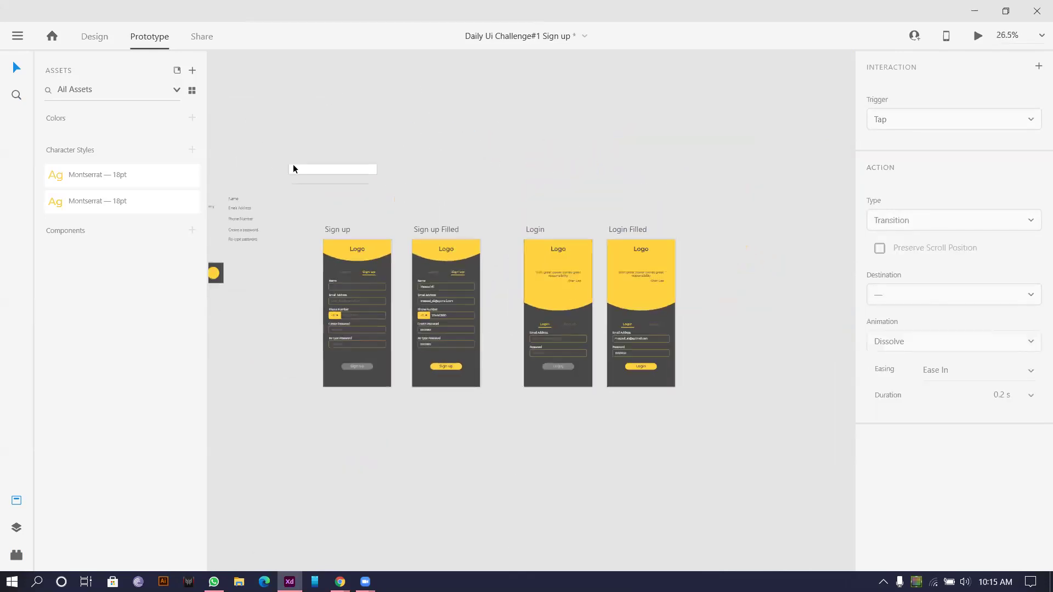
scroll(301, 141, "left", 5)
left_click_drag(383, 185, 686, 241)
scroll(775, 143, "down", 1)
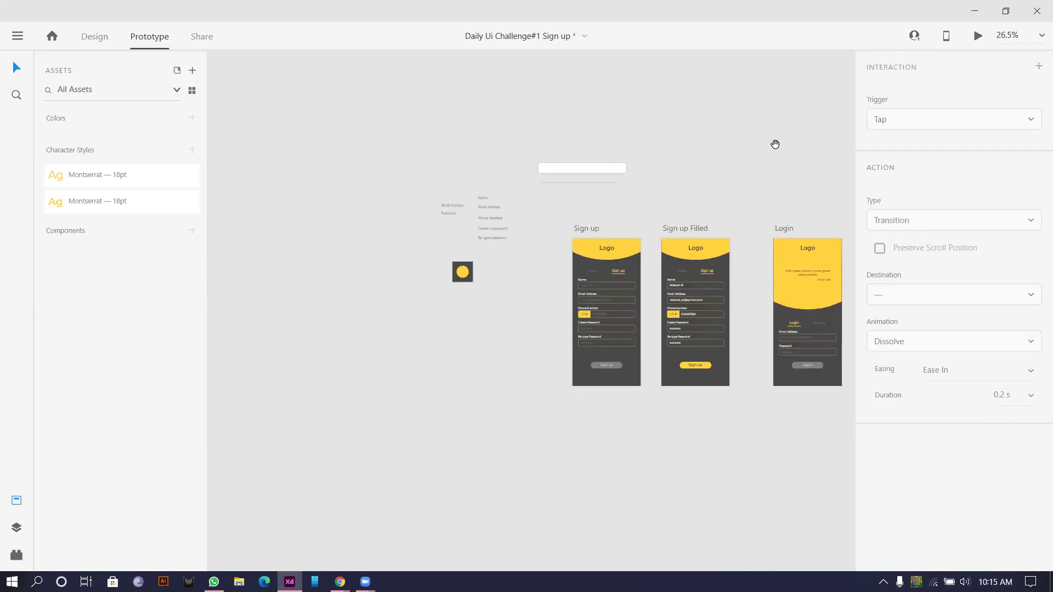
scroll(775, 143, "right", 4)
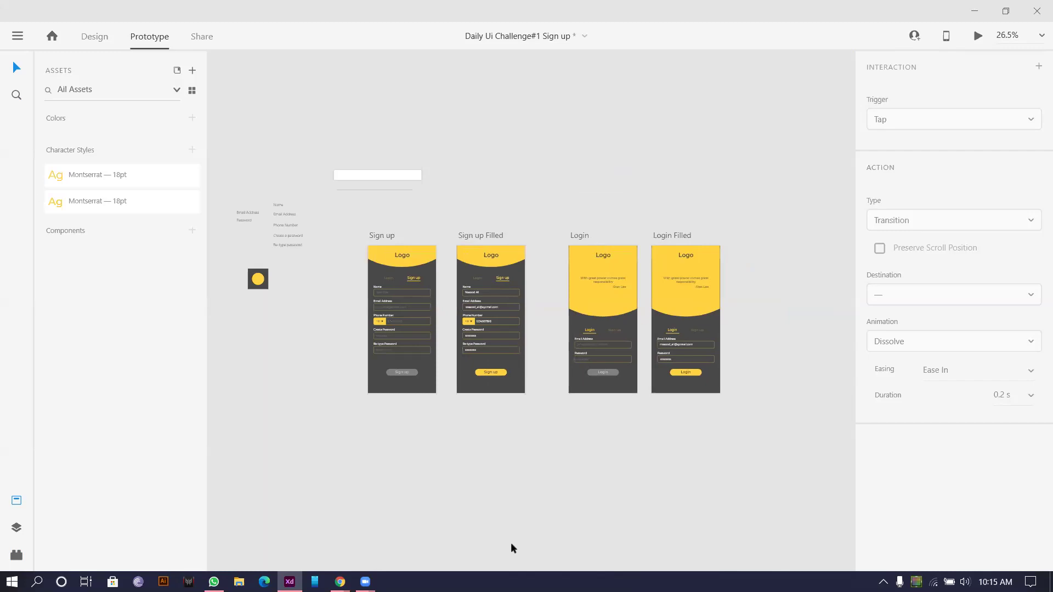